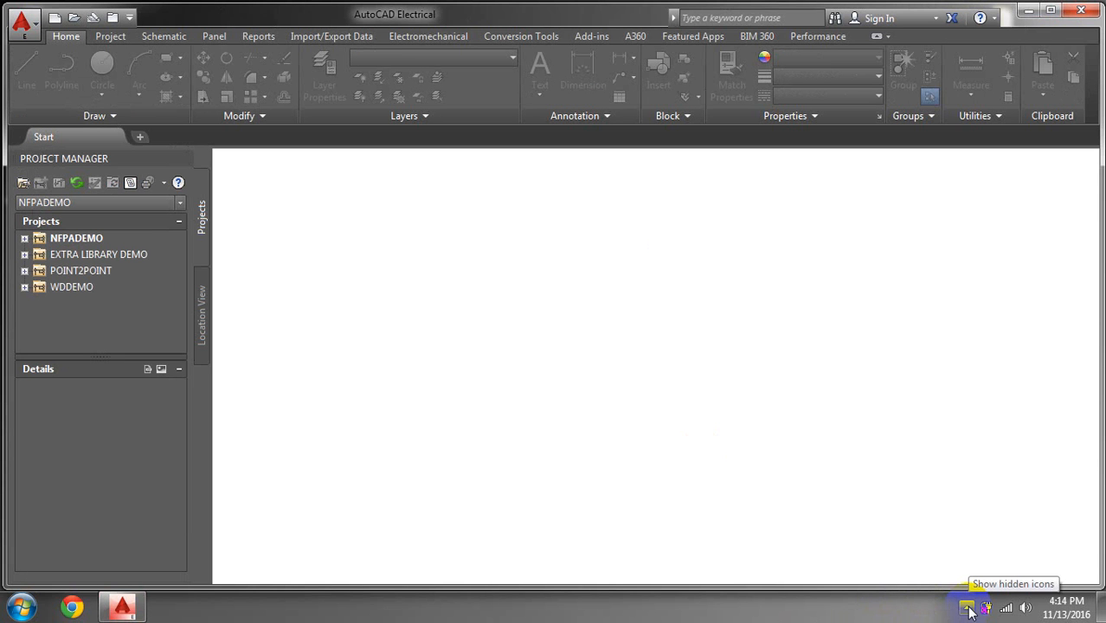
{"action": "left_click", "coordinate": [966, 607]}
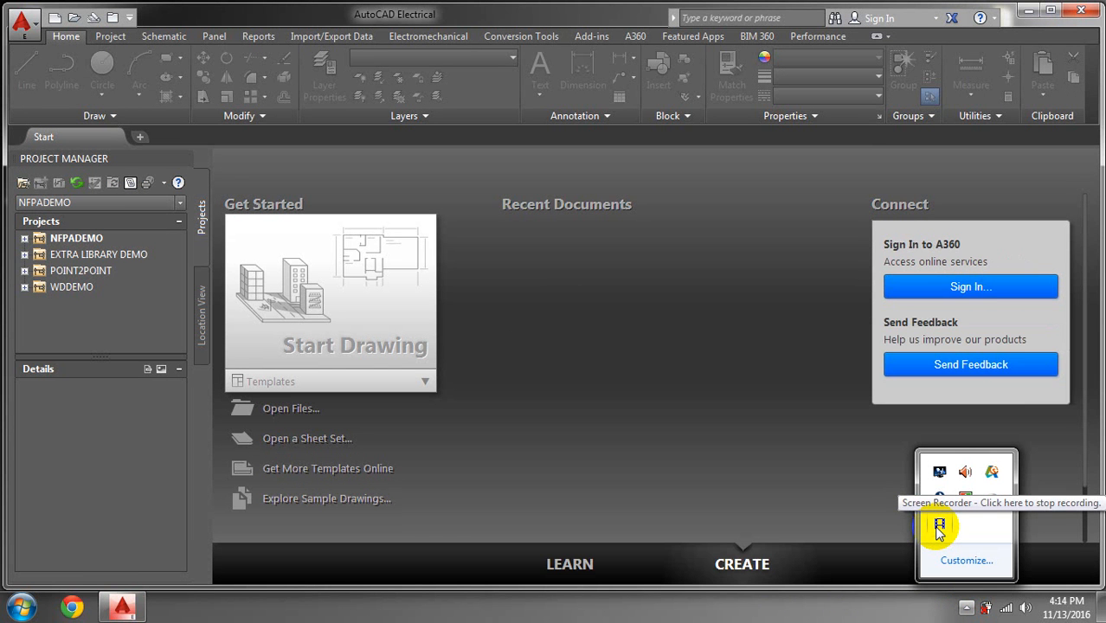
{"action": "left_click", "coordinate": [727, 618]}
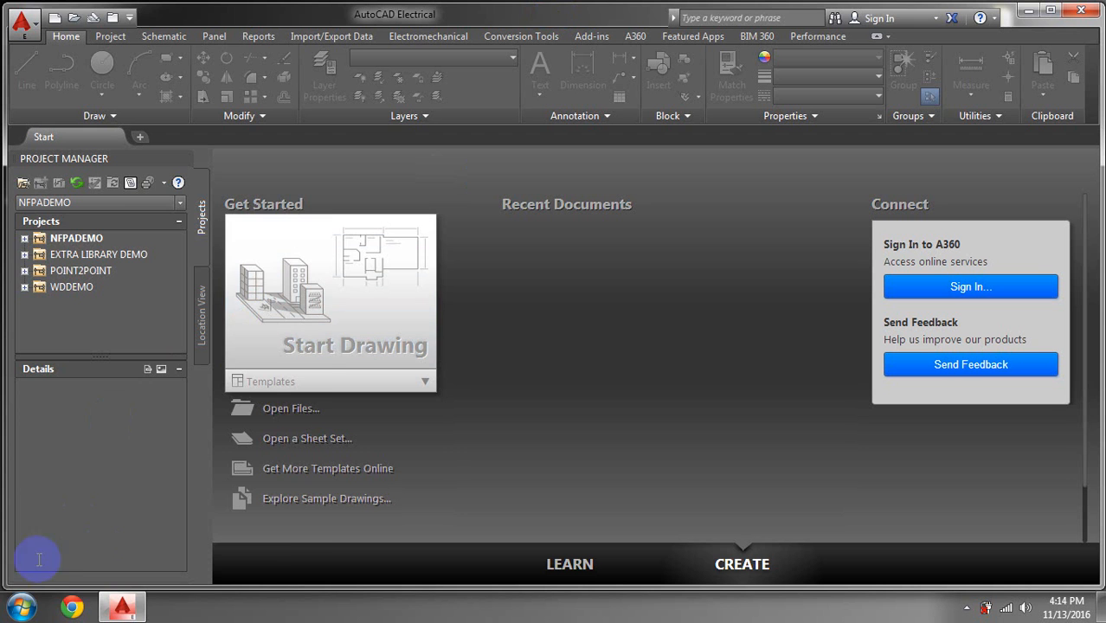
Run the tree command from the Windows Run dialog
{"action": "left_click", "coordinate": [22, 607]}
{"action": "left_click", "coordinate": [233, 514]}
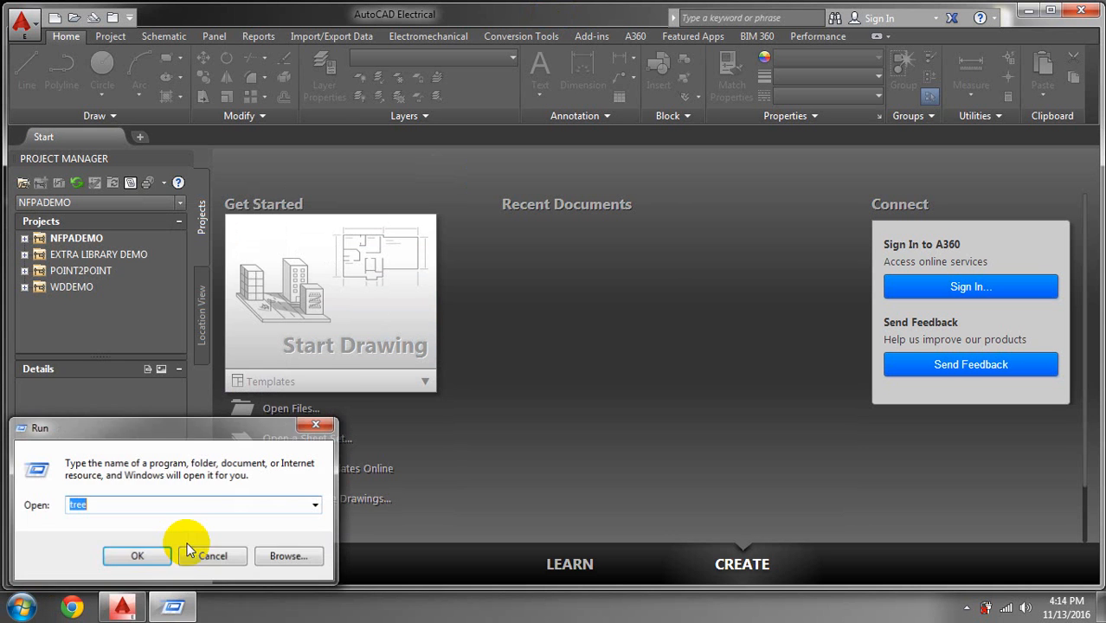
{"action": "left_click", "coordinate": [142, 556]}
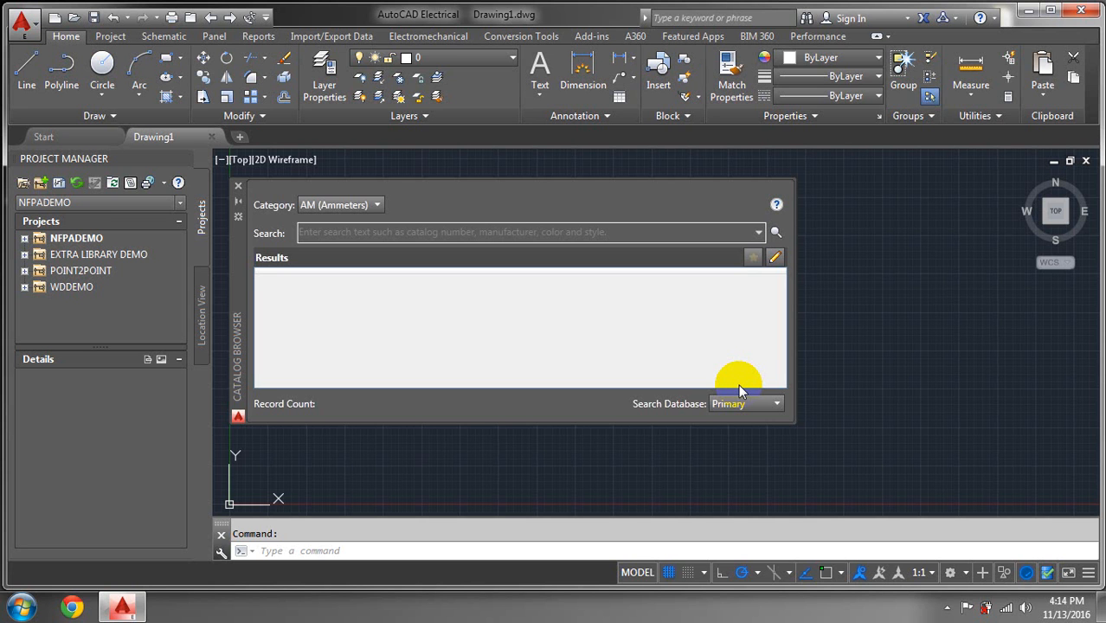
Close the Catalog Browser, the Drawing1 file and the Project Manager palette
{"action": "left_click", "coordinate": [236, 187]}
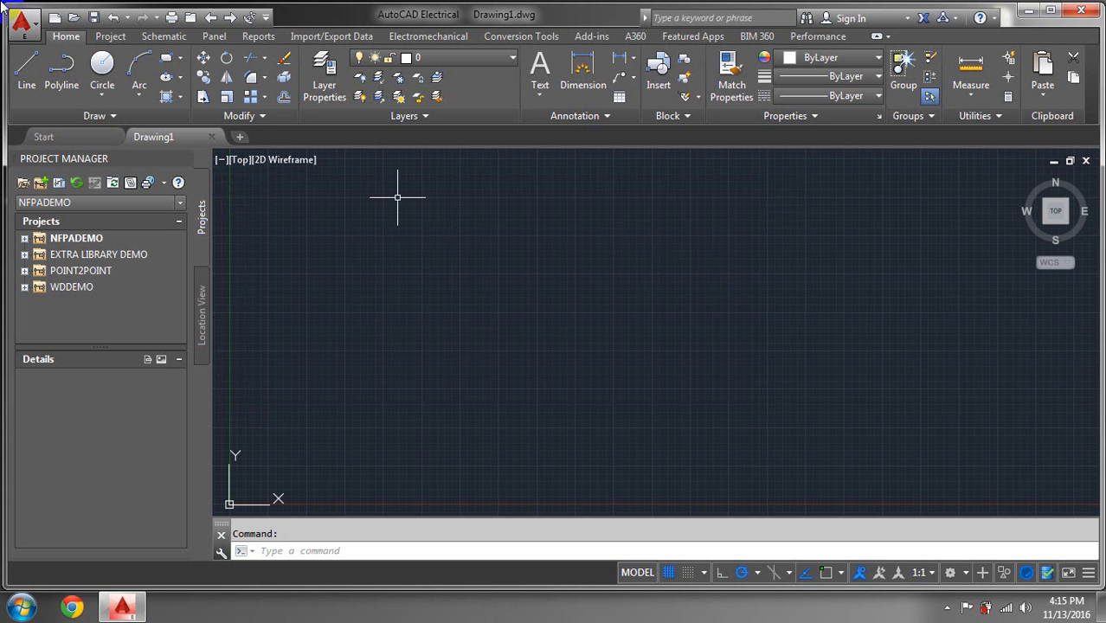
{"action": "left_click", "coordinate": [210, 138]}
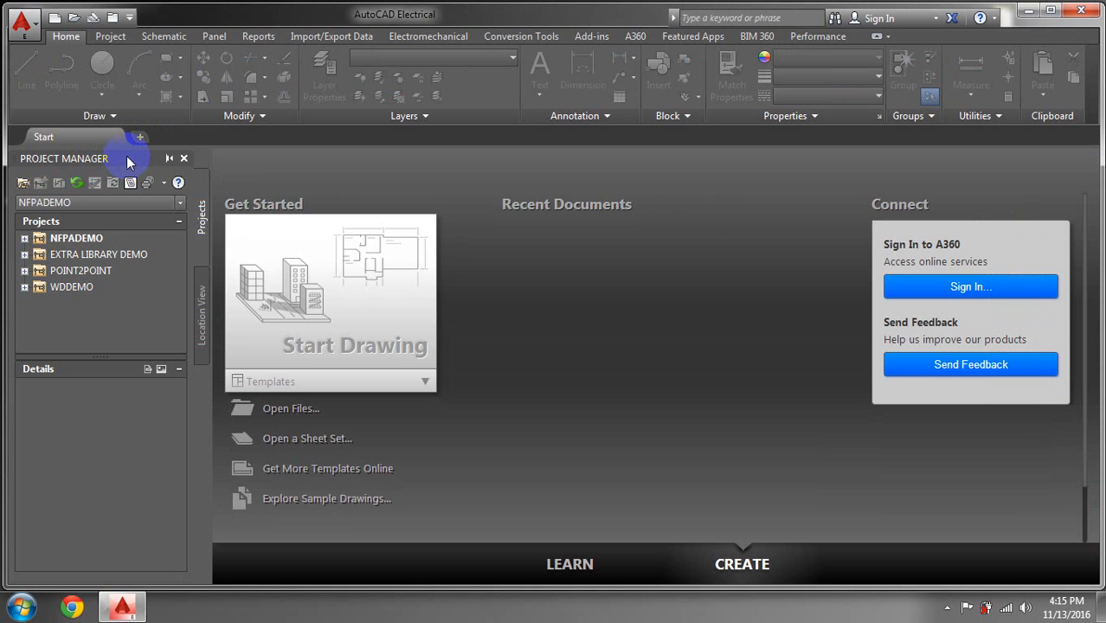
{"action": "left_click", "coordinate": [183, 159]}
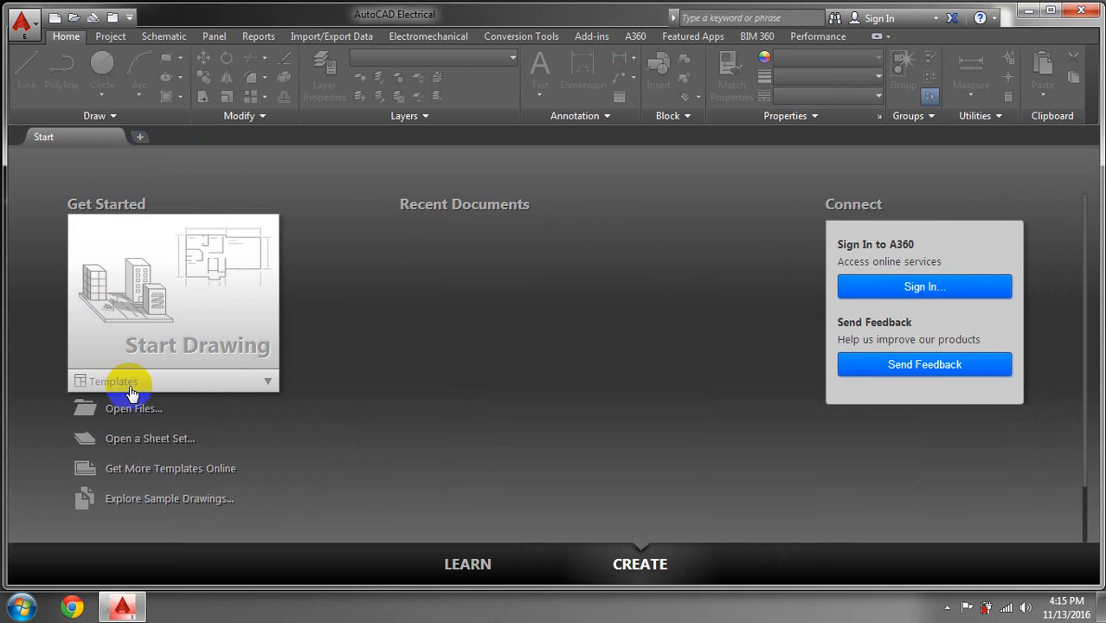
Start a new drawing and turn off its grid display
{"action": "left_click", "coordinate": [119, 224]}
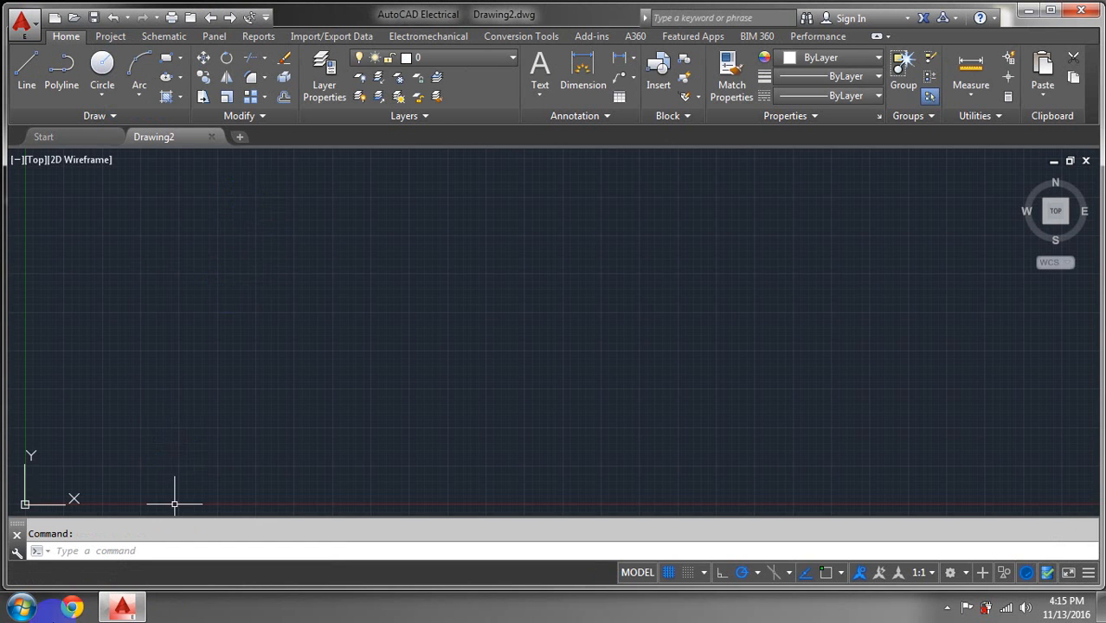
{"action": "left_click", "coordinate": [662, 574]}
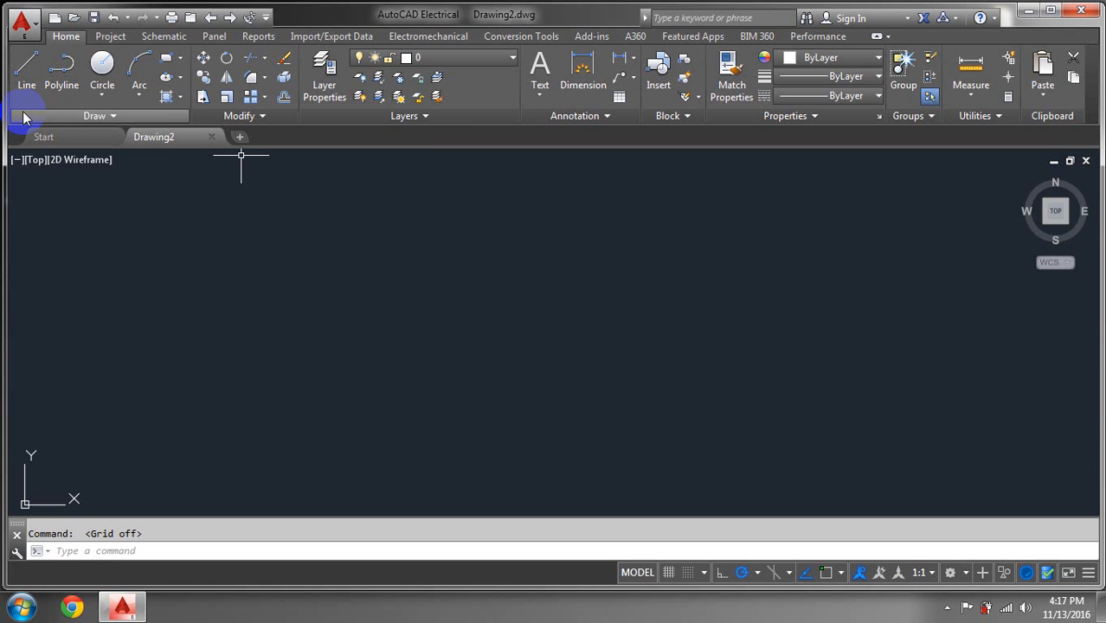
{"action": "left_click", "coordinate": [163, 36]}
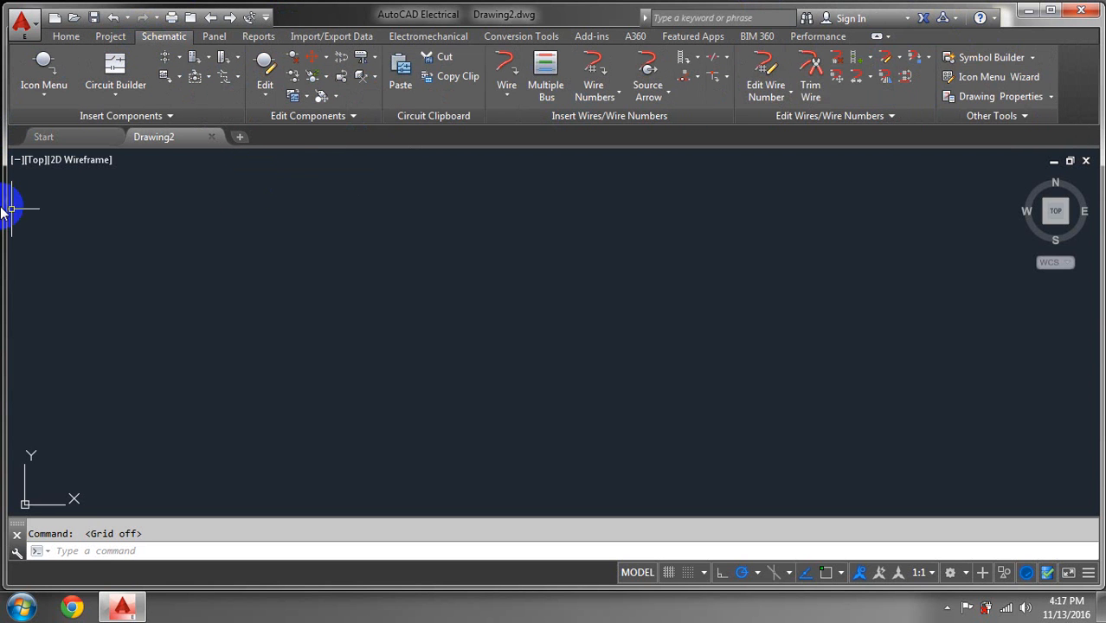
{"action": "left_click", "coordinate": [65, 36]}
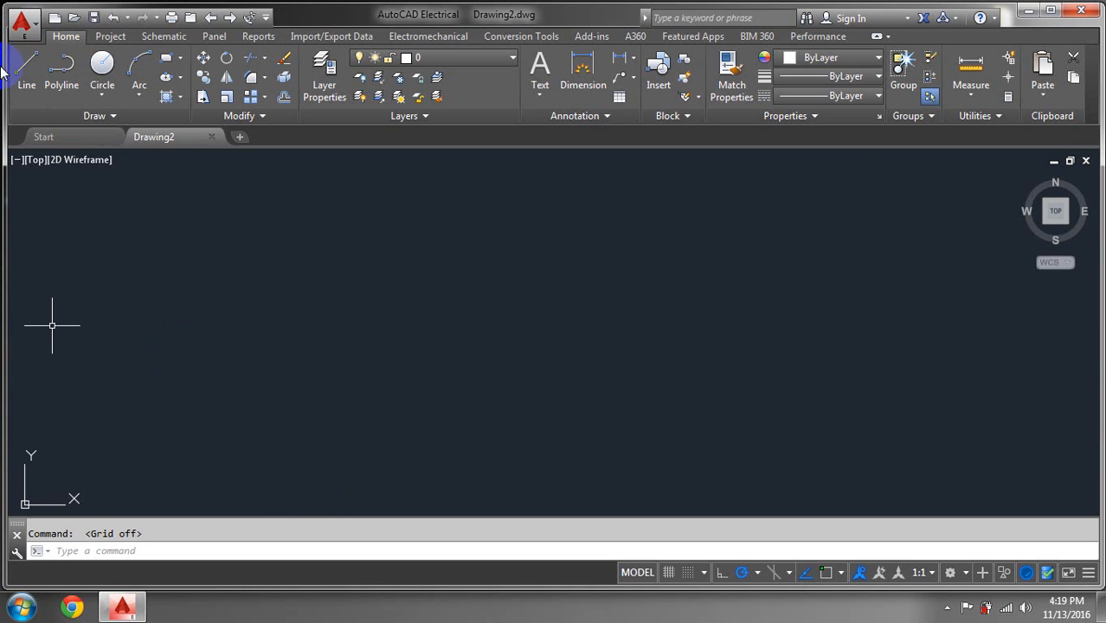
Toggle the grid display on and off again, and choose Polar Snap as the snap type
{"action": "left_click", "coordinate": [672, 572]}
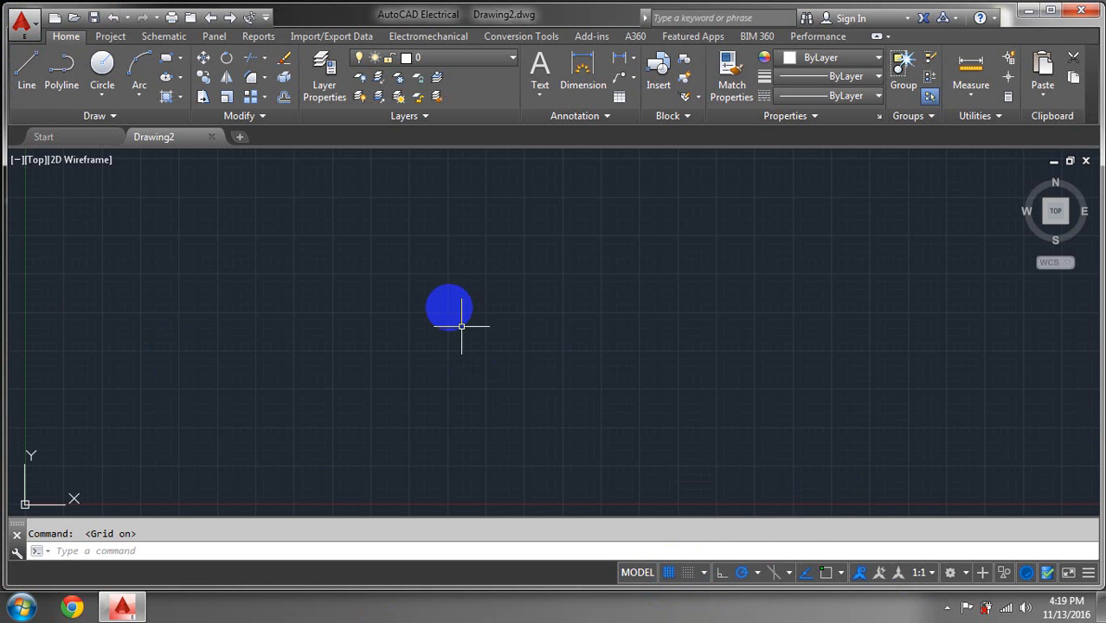
{"action": "left_click", "coordinate": [675, 573]}
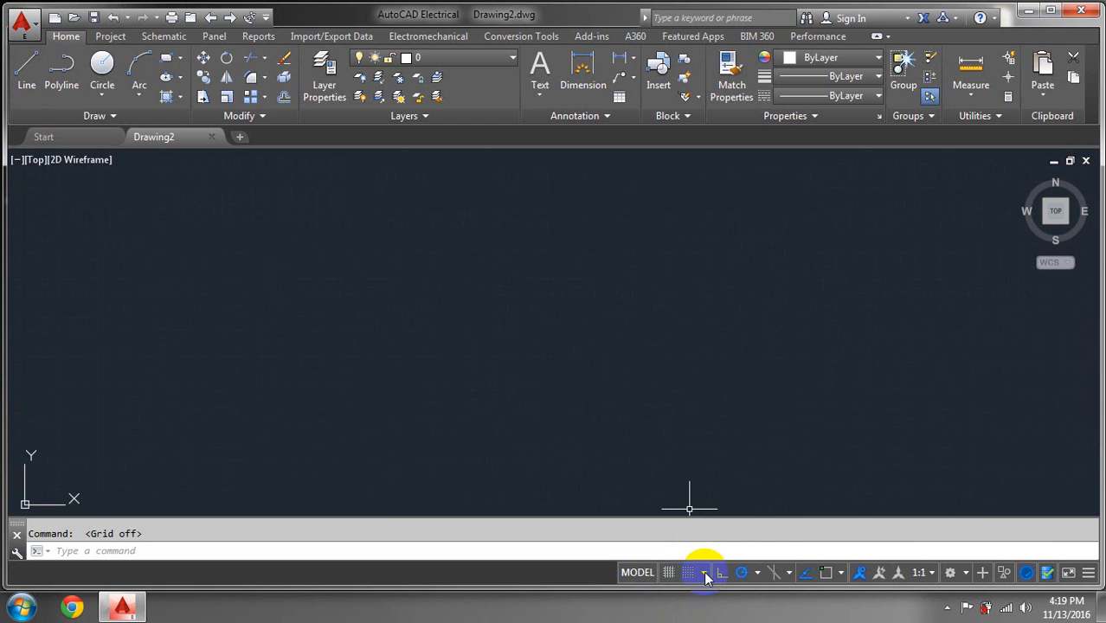
{"action": "left_click", "coordinate": [701, 578]}
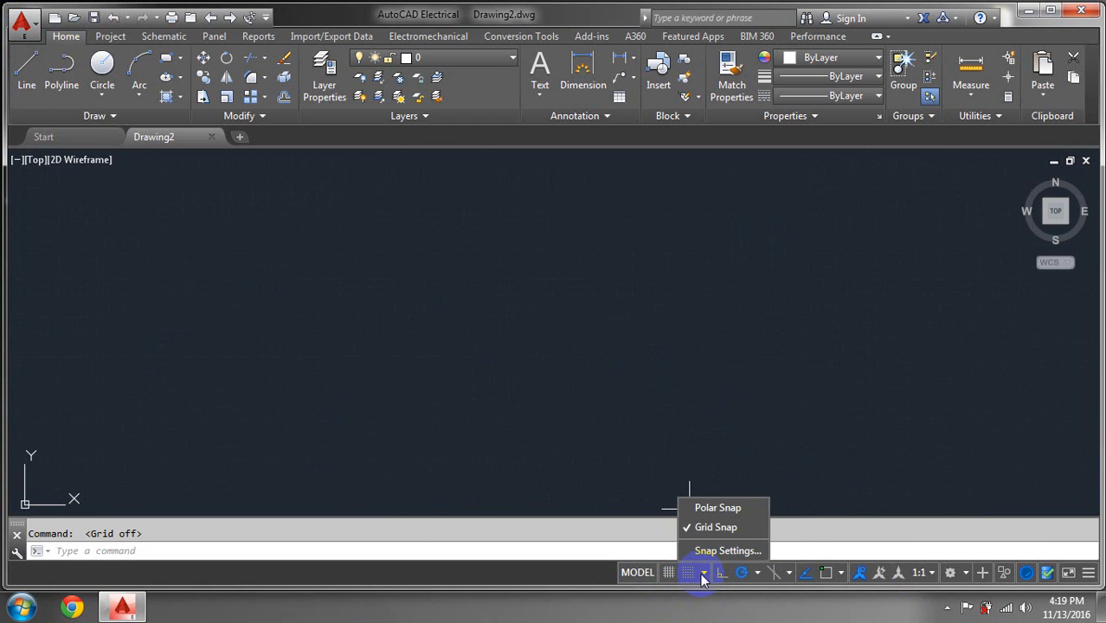
{"action": "left_click", "coordinate": [718, 504]}
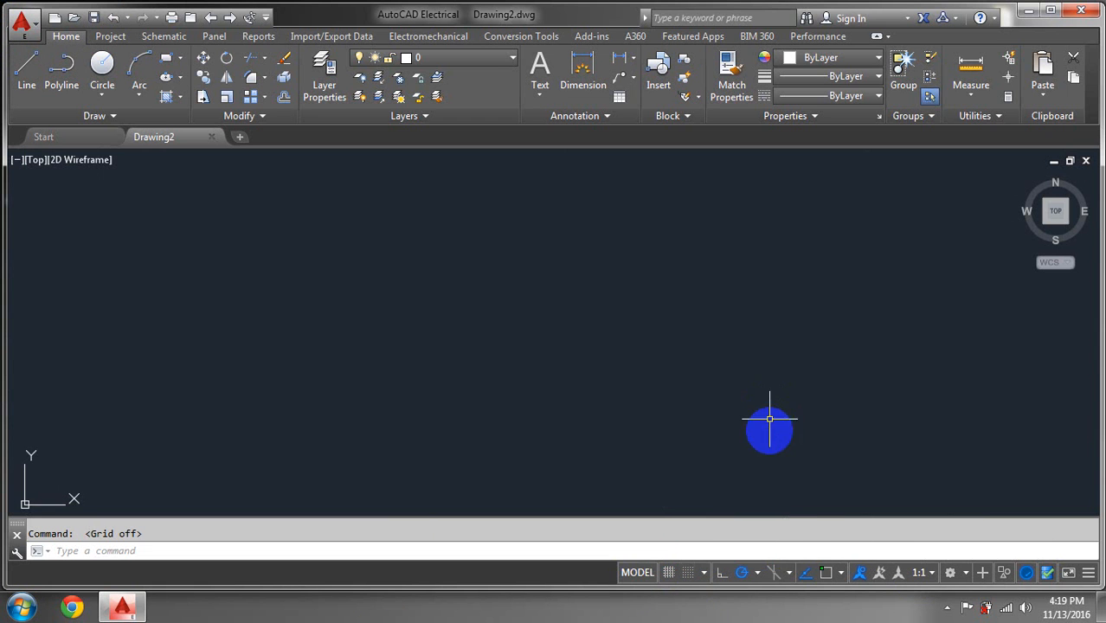
Turn on Ortho mode and draw a horizontal line followed by a vertical segment rising from its far end
{"action": "left_click", "coordinate": [724, 575]}
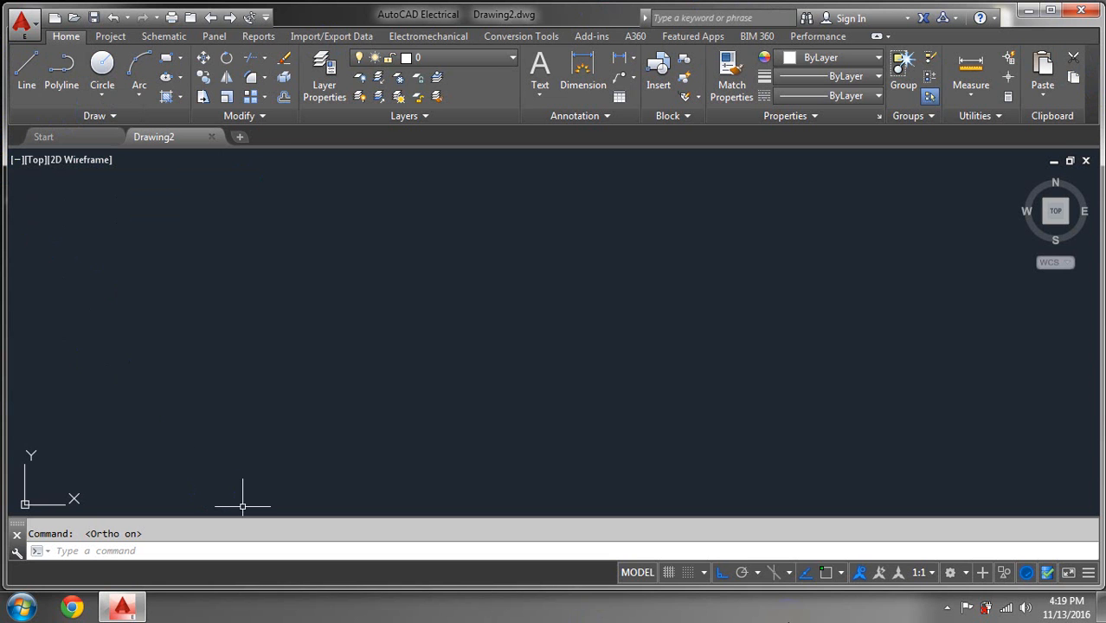
{"action": "left_click", "coordinate": [27, 69]}
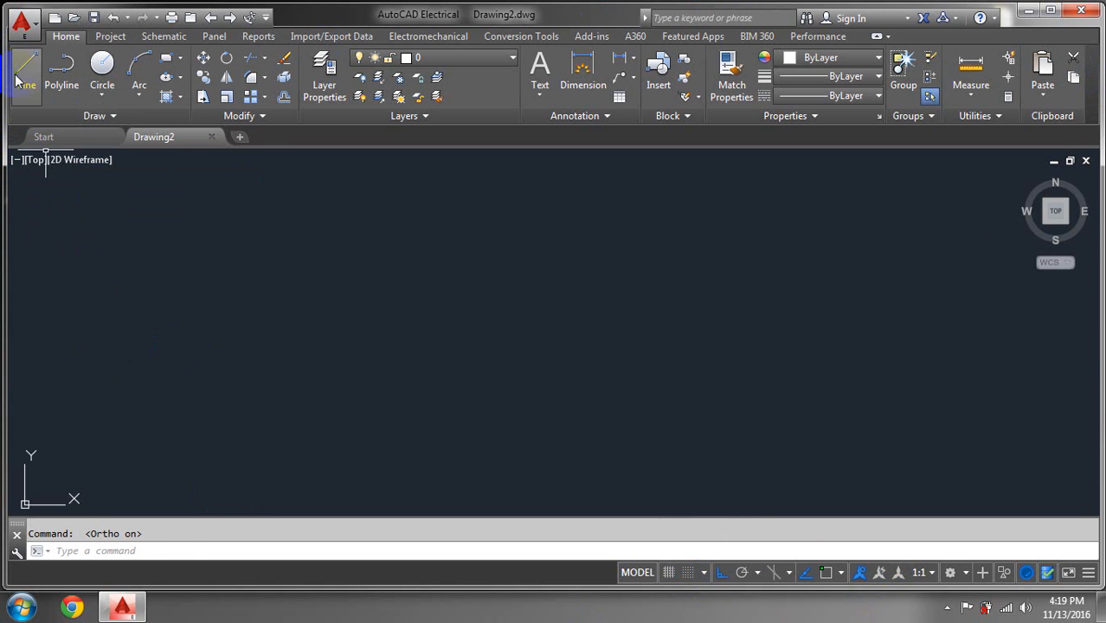
{"action": "left_click", "coordinate": [242, 366]}
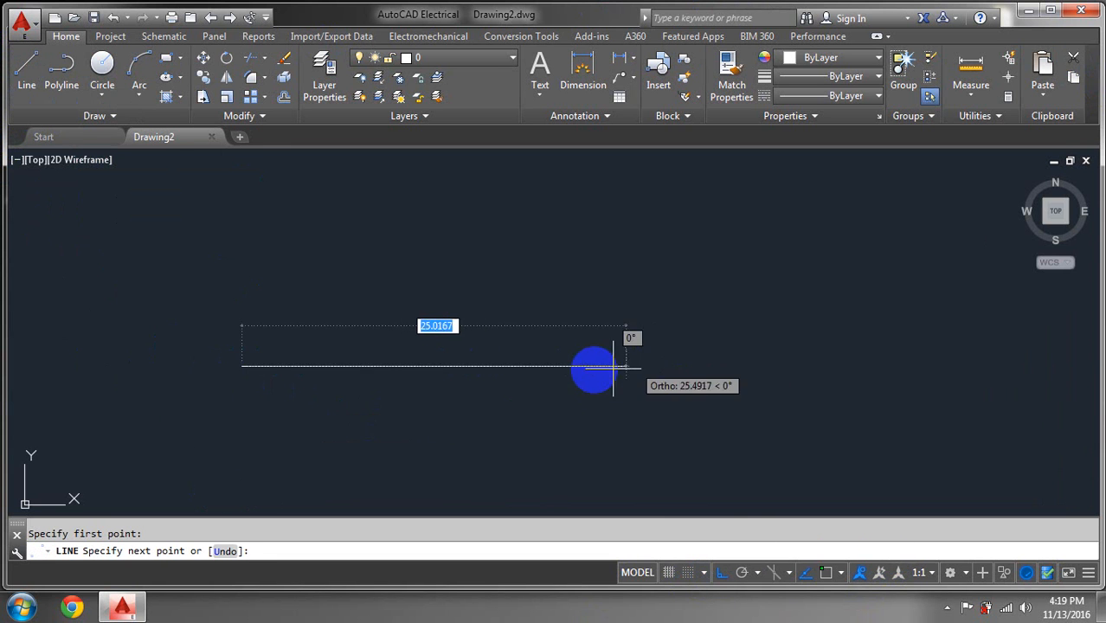
{"action": "left_click", "coordinate": [497, 365]}
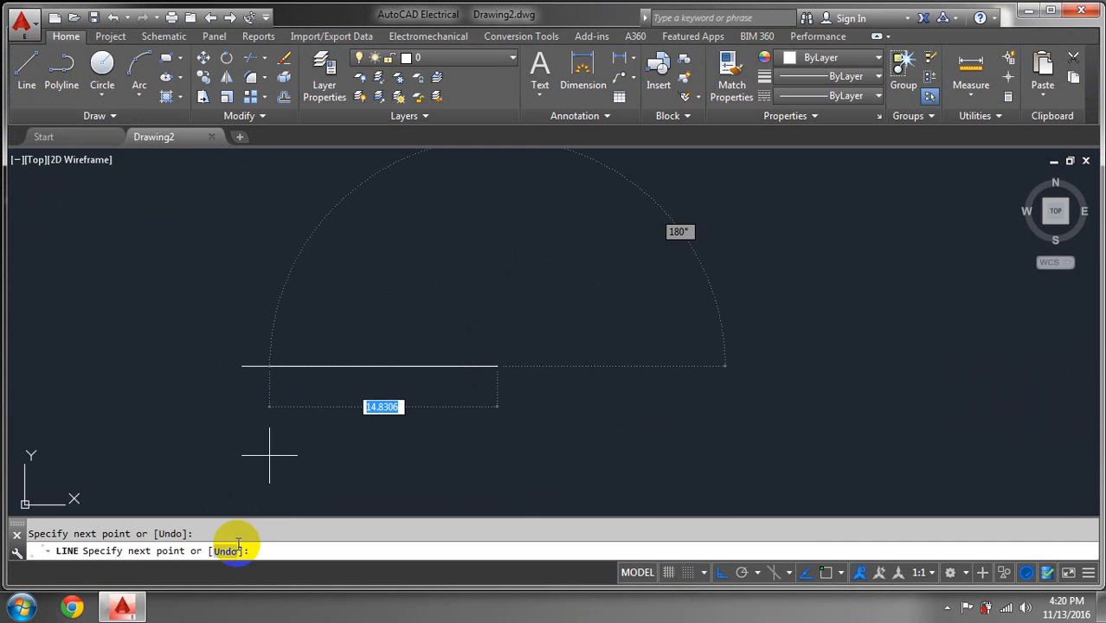
{"action": "left_click", "coordinate": [565, 224]}
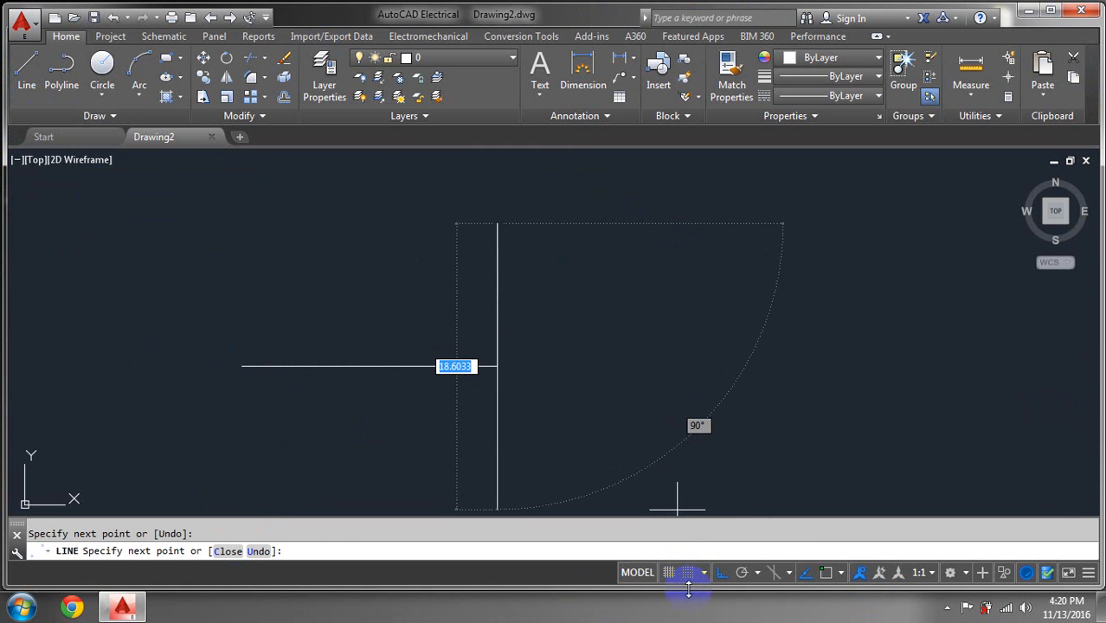
Turn off Ortho mode, continue the line chain with seven slanted segments crossing each other, and end the Line command
{"action": "left_click", "coordinate": [722, 572]}
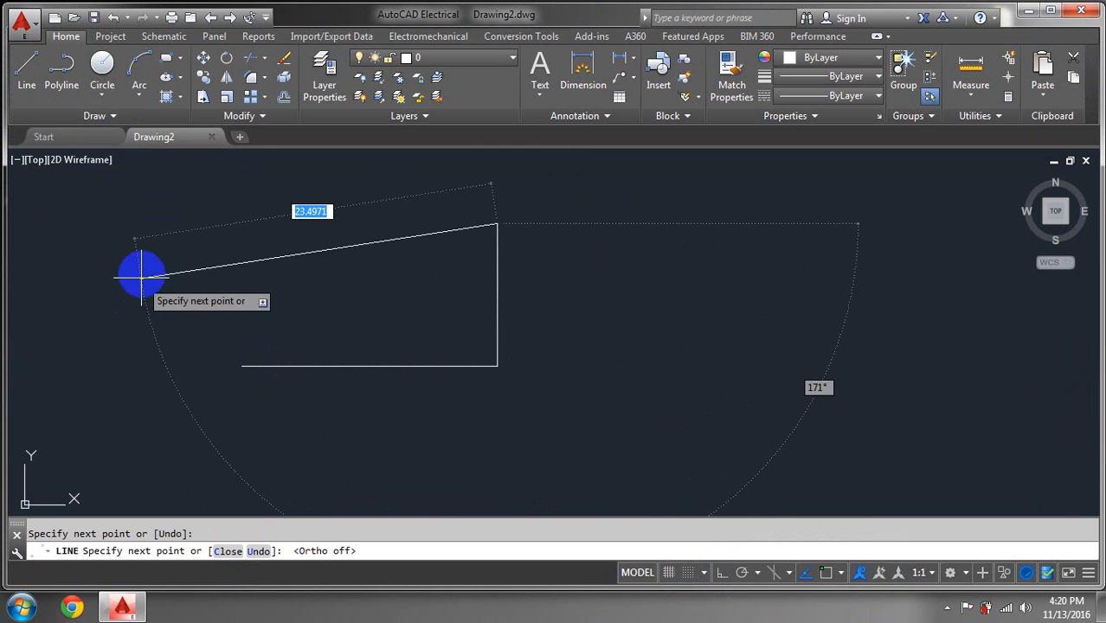
{"action": "left_click", "coordinate": [247, 279]}
{"action": "left_click", "coordinate": [462, 472]}
{"action": "left_click", "coordinate": [546, 211]}
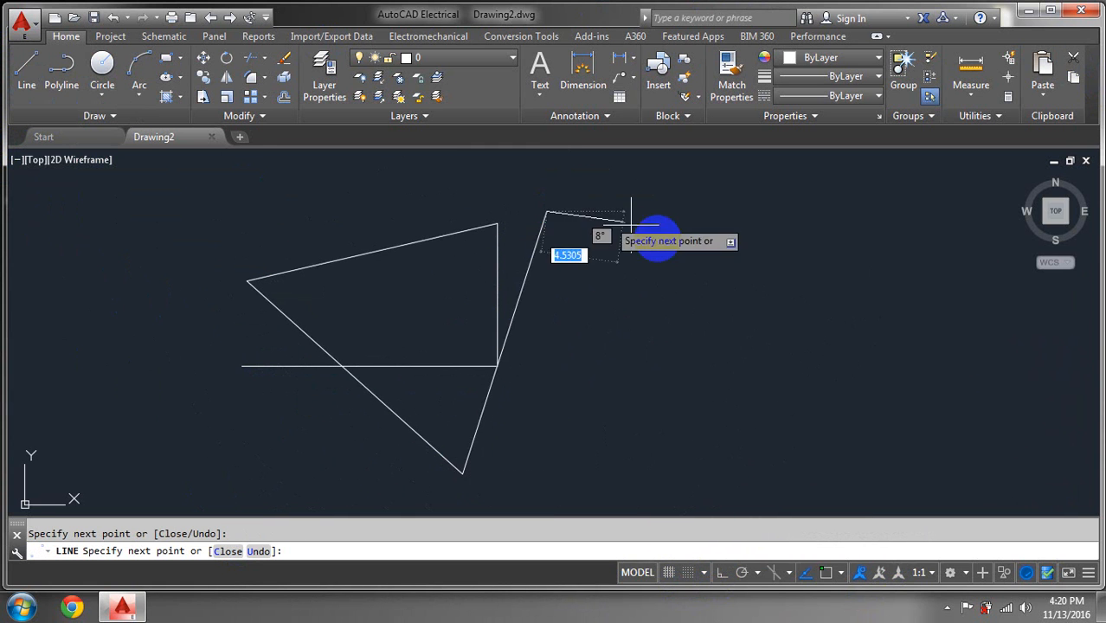
{"action": "left_click", "coordinate": [709, 387]}
{"action": "left_click", "coordinate": [302, 338]}
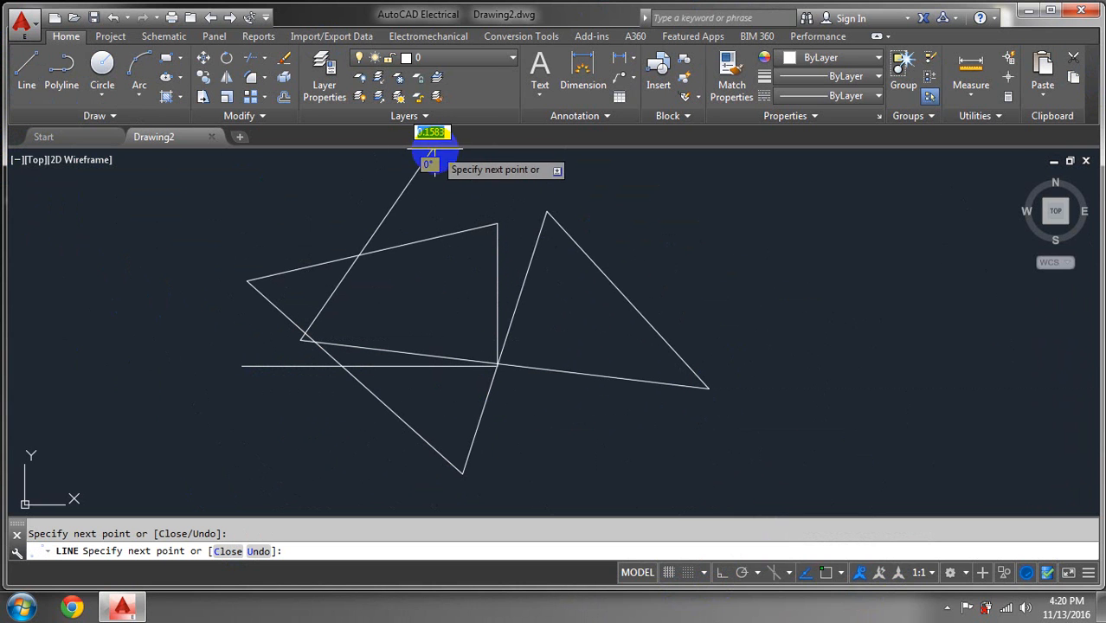
{"action": "left_click", "coordinate": [433, 152]}
{"action": "right_click", "coordinate": [555, 416]}
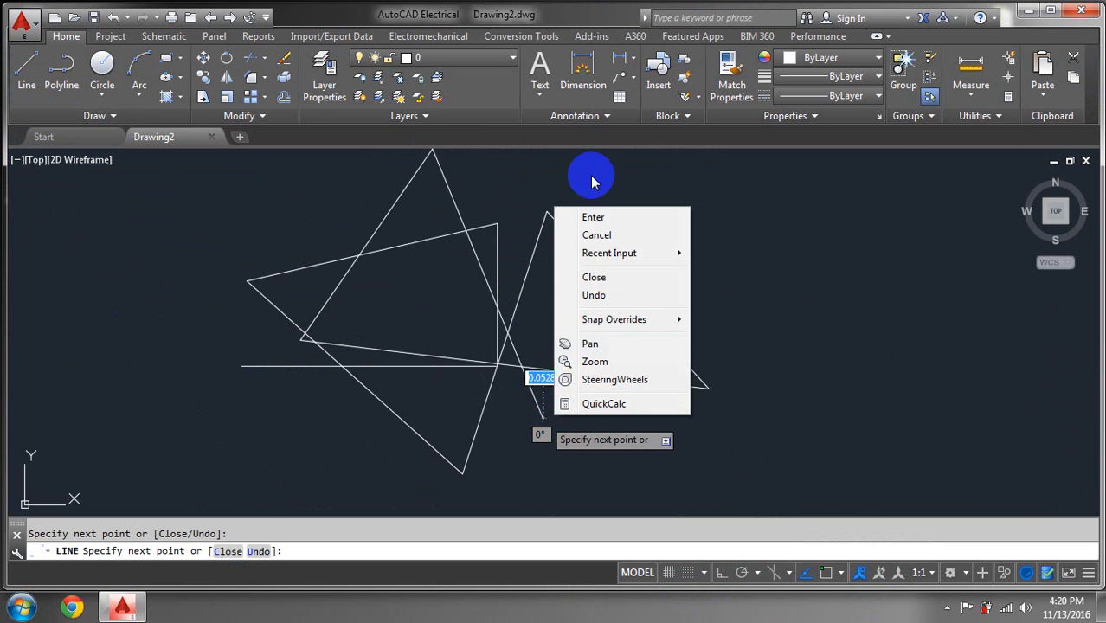
{"action": "left_click", "coordinate": [588, 217]}
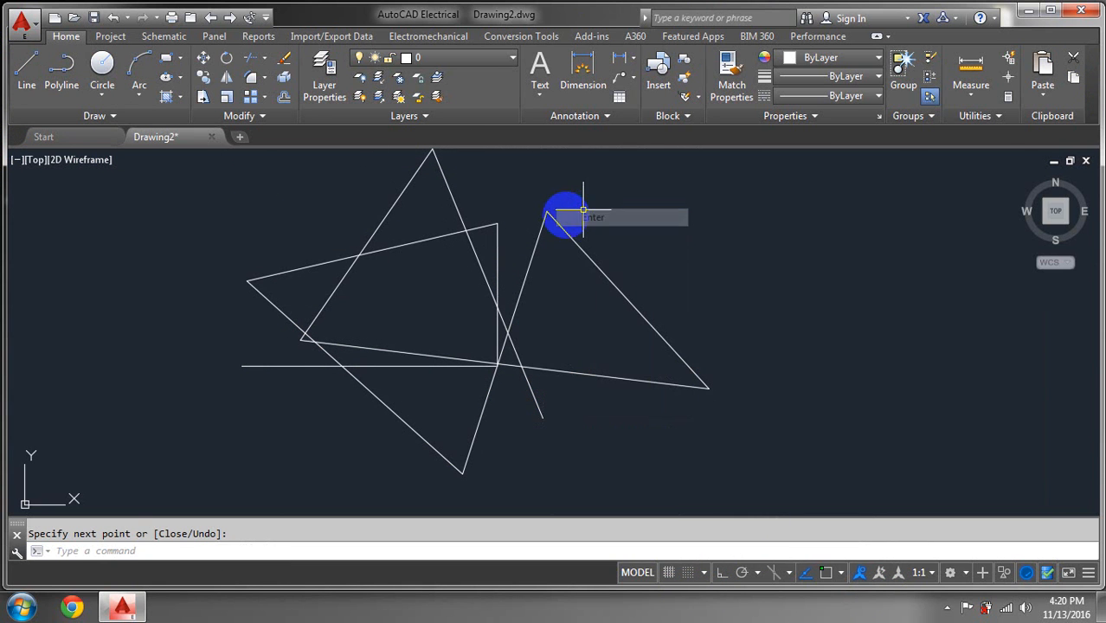
Draw an open polyline of eight crossing straight segments in the empty area beside the line chain
{"action": "left_click", "coordinate": [62, 78]}
{"action": "left_click", "coordinate": [899, 235]}
{"action": "left_click", "coordinate": [831, 378]}
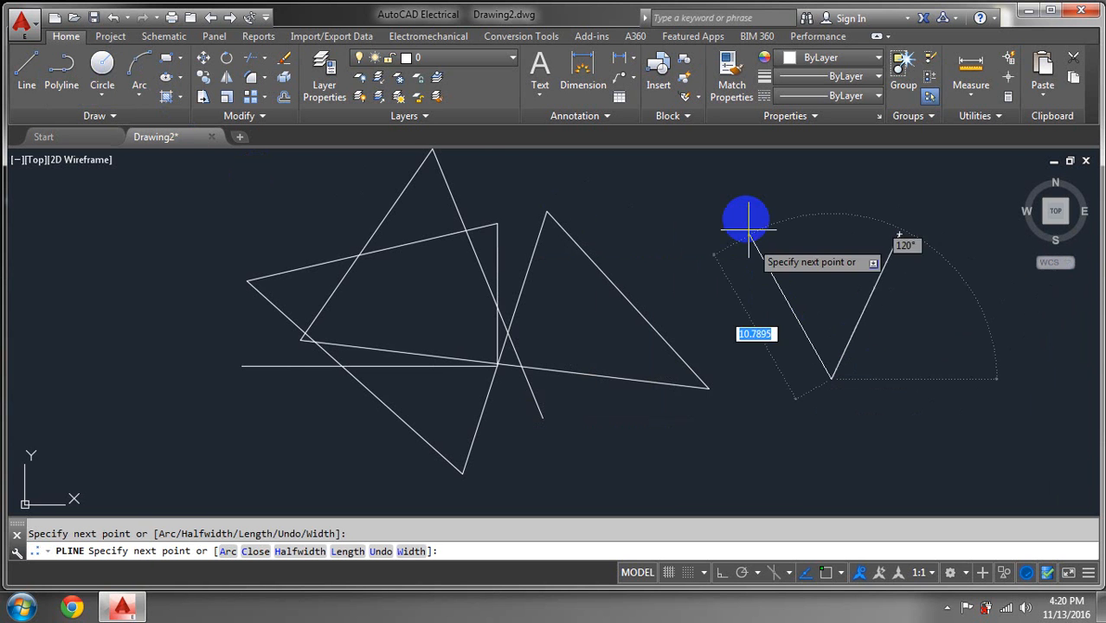
{"action": "left_click", "coordinate": [747, 218]}
{"action": "left_click", "coordinate": [994, 322]}
{"action": "left_click", "coordinate": [716, 322]}
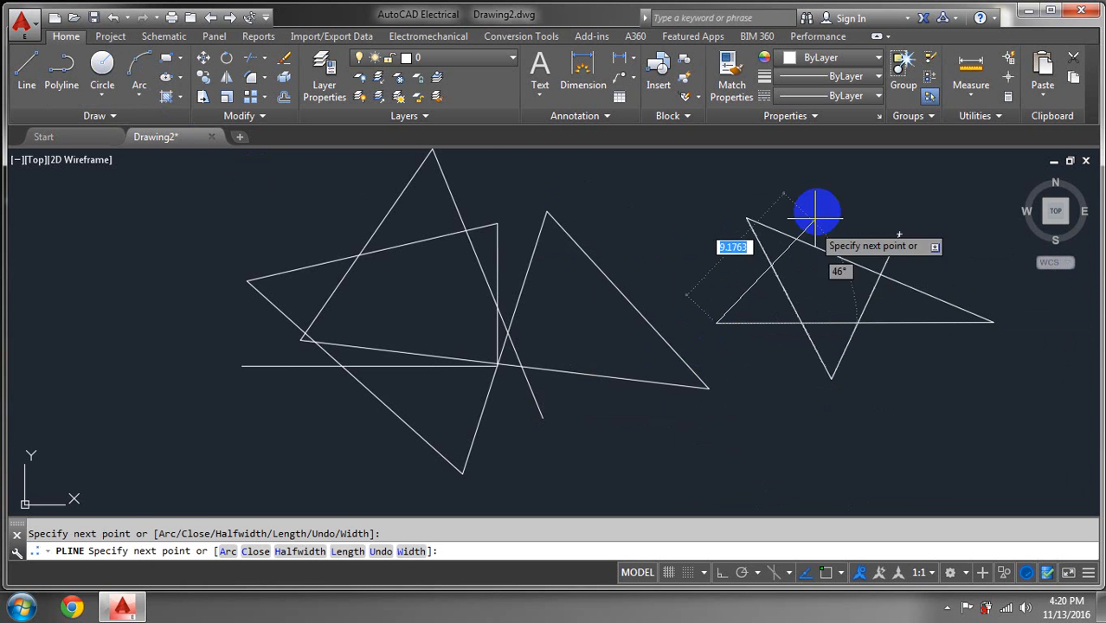
{"action": "left_click", "coordinate": [829, 187]}
{"action": "left_click", "coordinate": [867, 381]}
{"action": "left_click", "coordinate": [752, 209]}
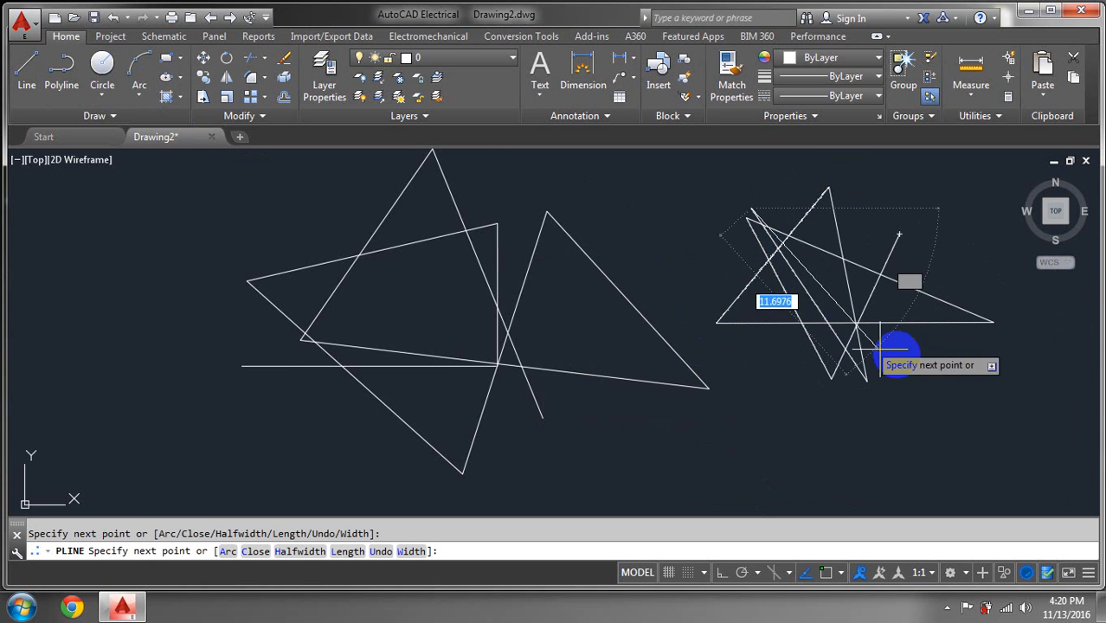
{"action": "right_click", "coordinate": [951, 376]}
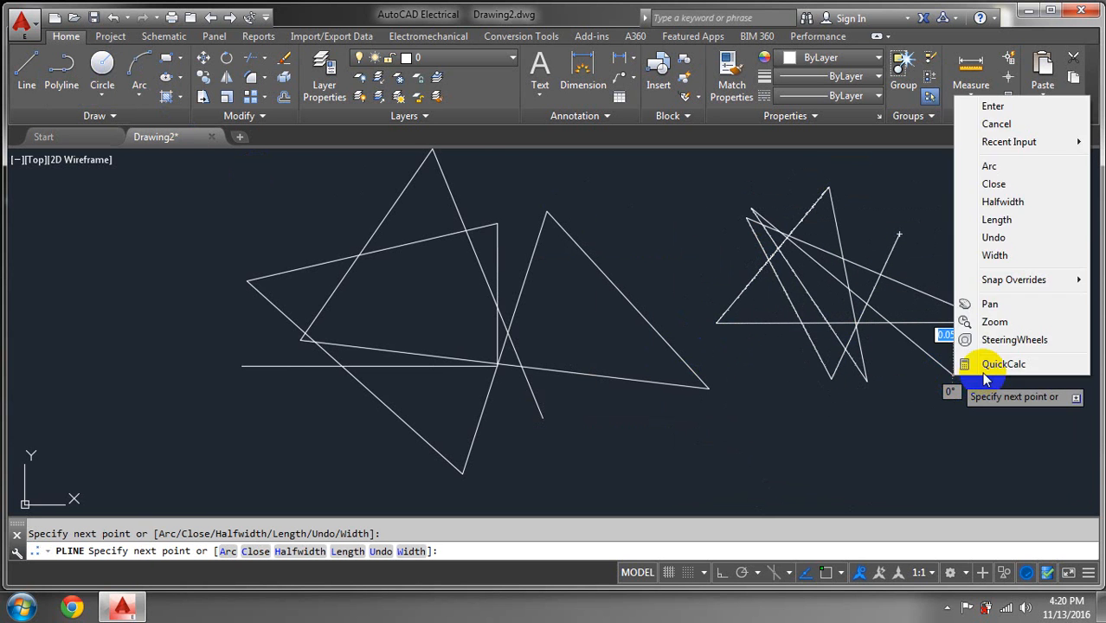
{"action": "left_click", "coordinate": [995, 108]}
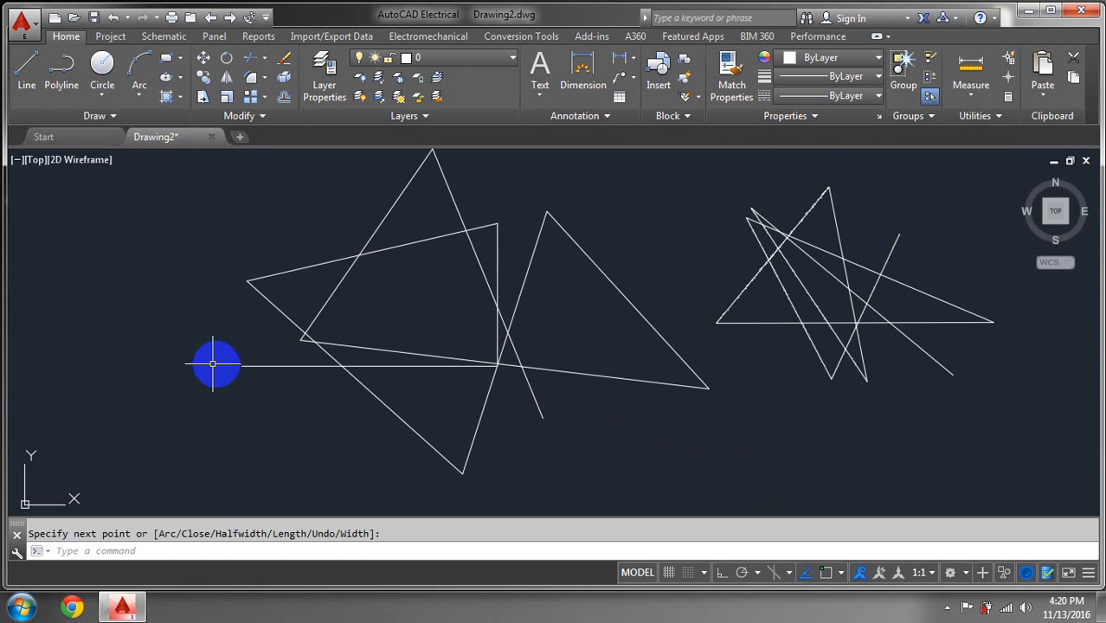
Select the horizontal line and the polyline individually, and add all remaining line segments with a crossing window
{"action": "left_click", "coordinate": [241, 365]}
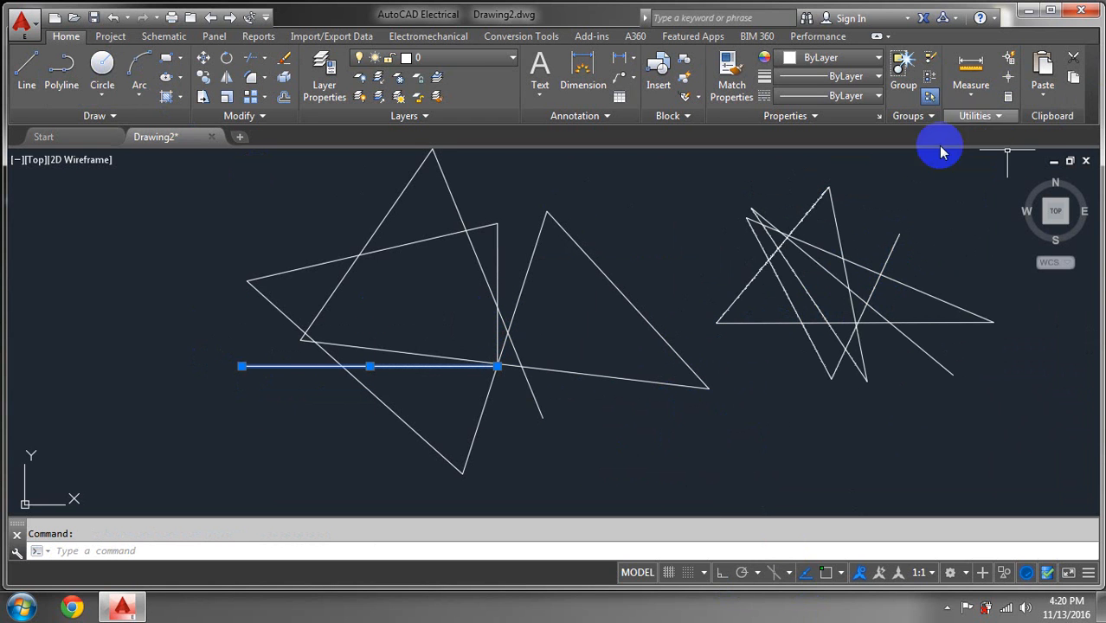
{"action": "left_click", "coordinate": [902, 234]}
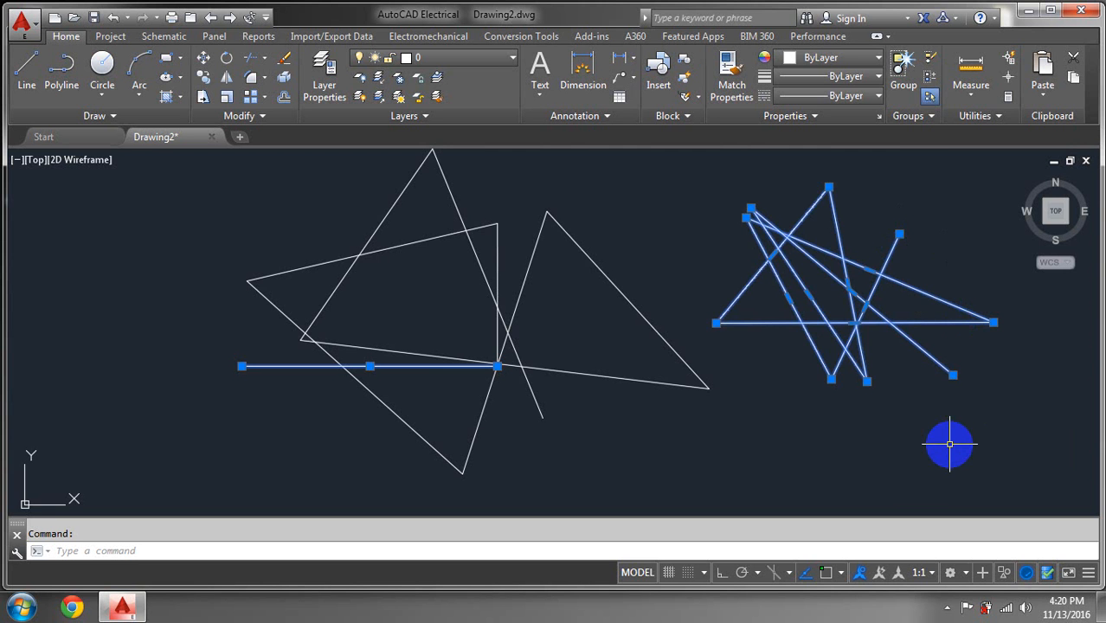
{"action": "scroll", "coordinate": [939, 353], "scroll_direction": "down", "scroll_amount": 2}
{"action": "scroll", "coordinate": [939, 353], "scroll_direction": "up", "scroll_amount": 2}
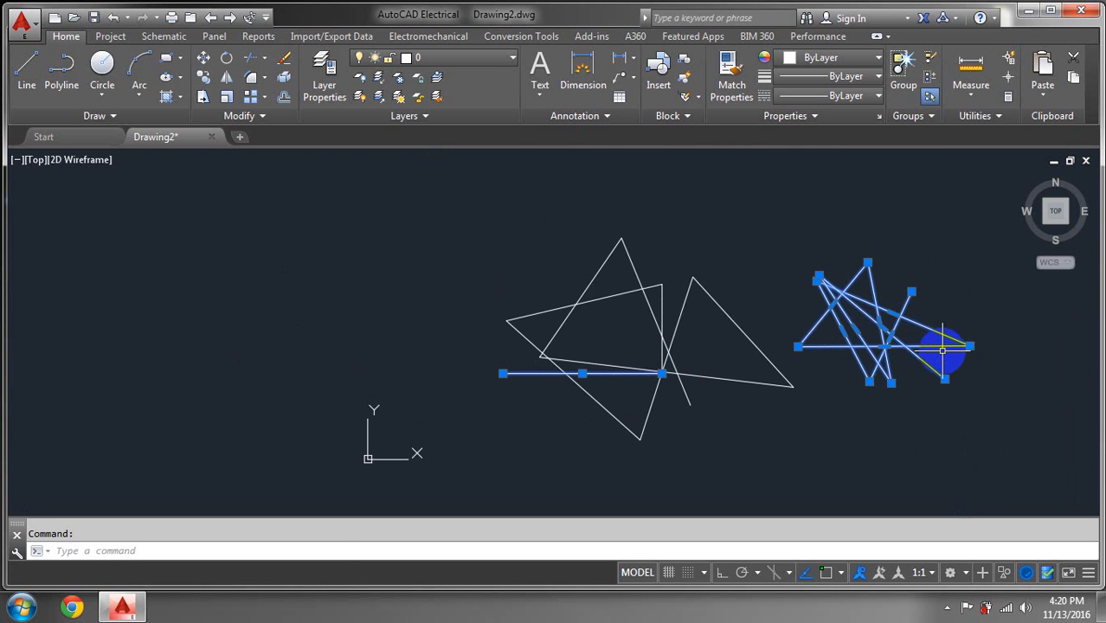
{"action": "left_click", "coordinate": [986, 201]}
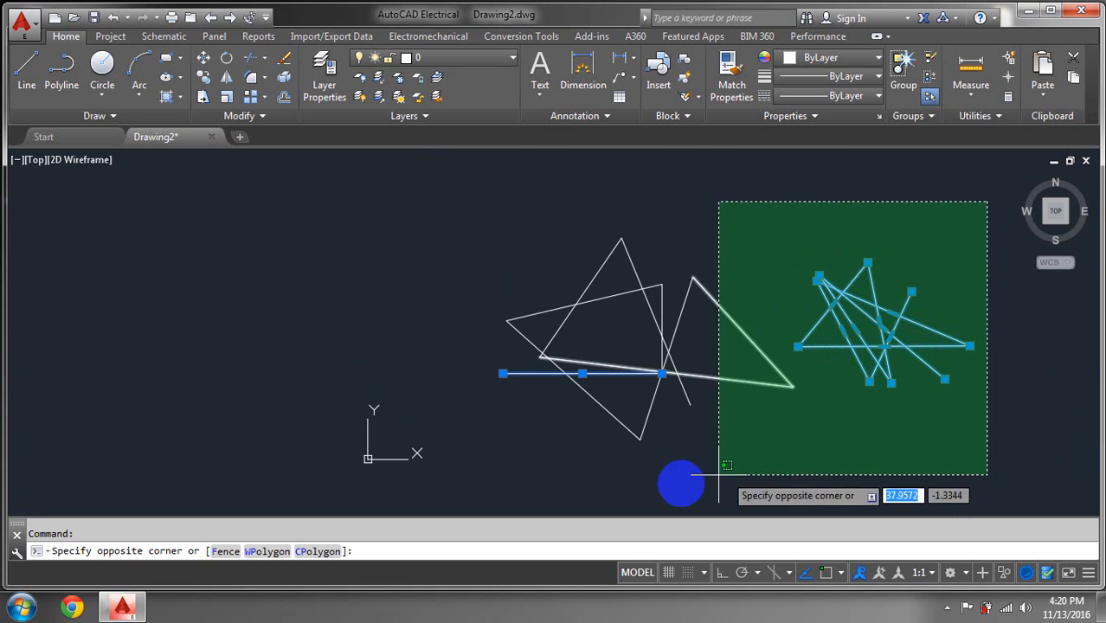
{"action": "left_click", "coordinate": [489, 495]}
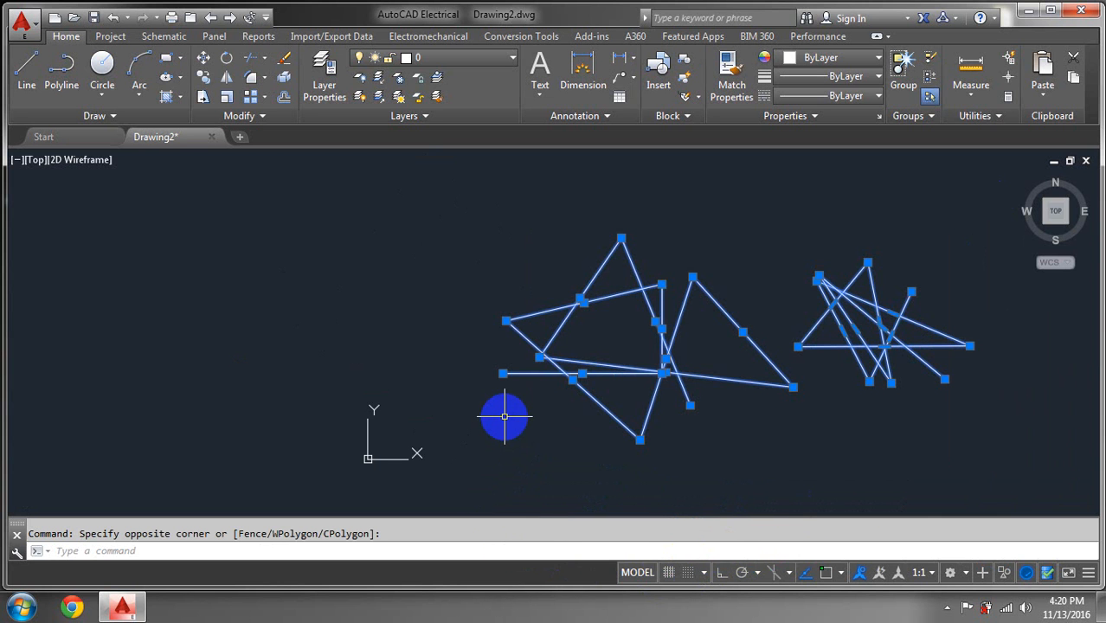
Clear the selection and shift the view around the line chain and polyline at different zoom levels
{"action": "key", "text": "Escape"}
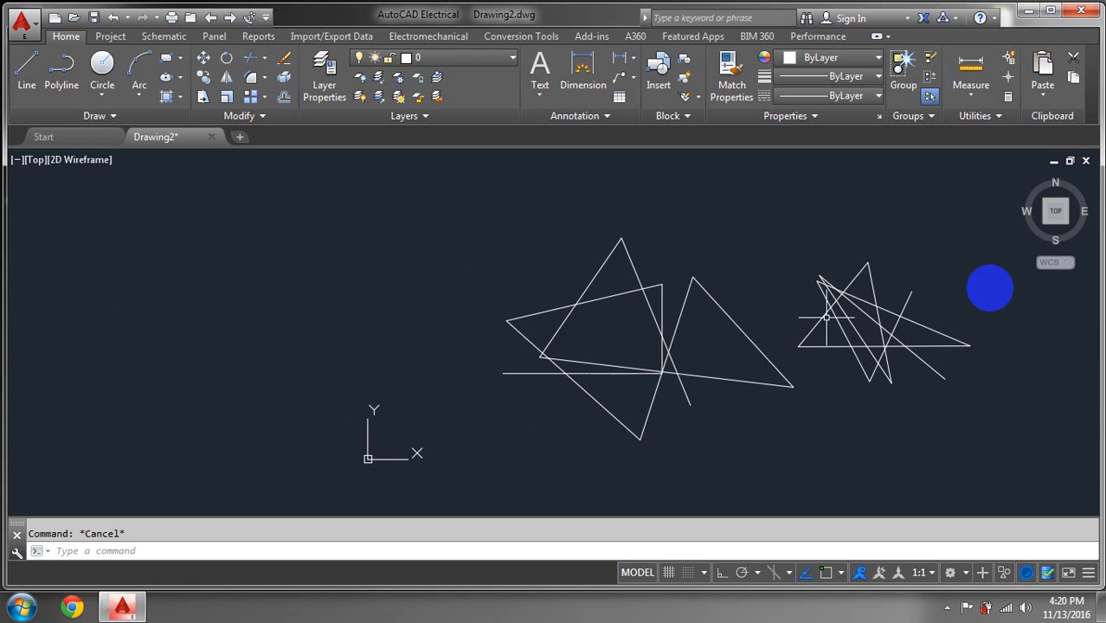
{"action": "scroll", "coordinate": [1060, 390], "scroll_direction": "down", "scroll_amount": 2}
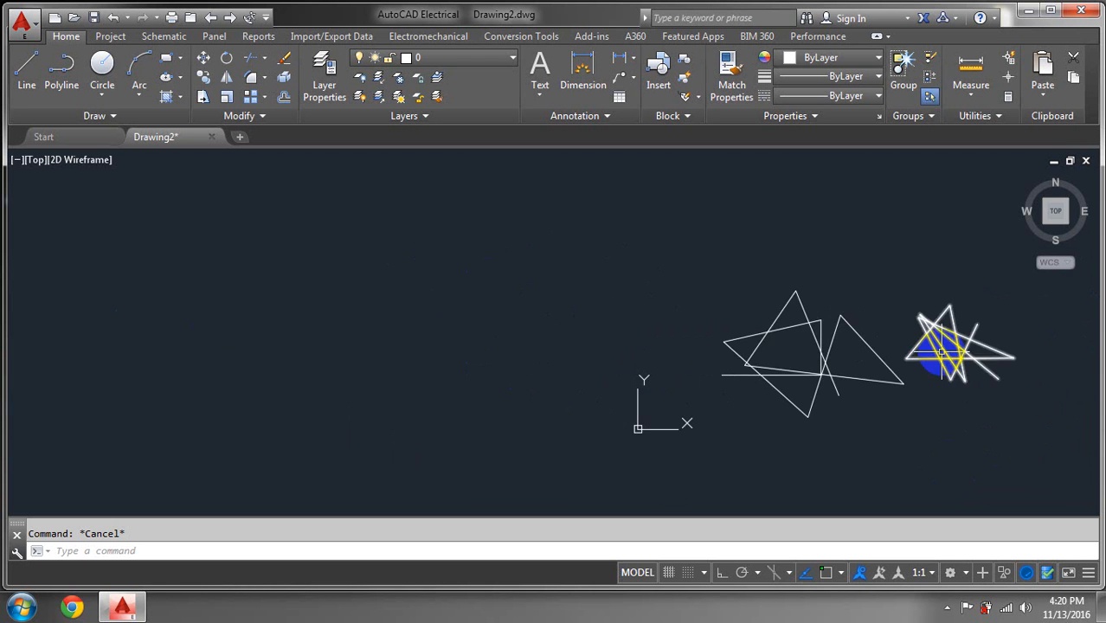
{"action": "mouse_move", "coordinate": [933, 345]}
{"action": "middle_mouse_down"}
{"action": "mouse_move", "coordinate": [262, 418]}
{"action": "mouse_move", "coordinate": [274, 411]}
{"action": "middle_mouse_up"}
{"action": "scroll", "coordinate": [534, 338], "scroll_direction": "up", "scroll_amount": 2}
{"action": "middle_click_drag", "start_coordinate": [761, 404], "coordinate": [1035, 366]}
{"action": "mouse_move", "coordinate": [686, 355]}
{"action": "middle_mouse_down"}
{"action": "mouse_move", "coordinate": [773, 346]}
{"action": "mouse_move", "coordinate": [996, 281]}
{"action": "mouse_move", "coordinate": [607, 322]}
{"action": "mouse_move", "coordinate": [666, 289]}
{"action": "mouse_move", "coordinate": [558, 260]}
{"action": "middle_mouse_up"}
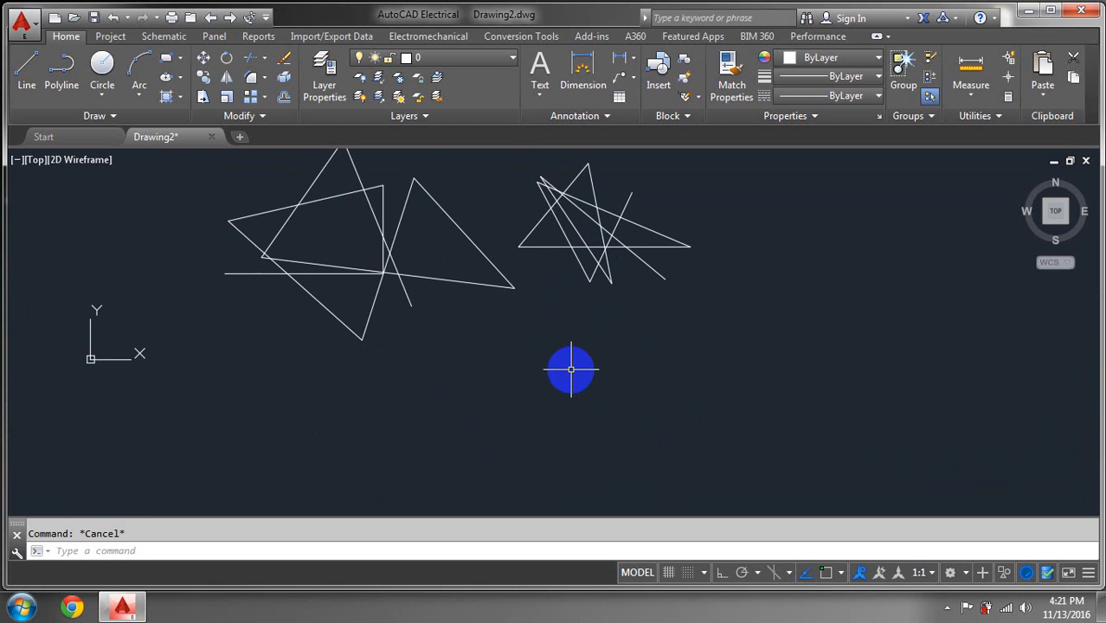
{"action": "mouse_move", "coordinate": [612, 339]}
{"action": "middle_mouse_down"}
{"action": "mouse_move", "coordinate": [483, 365]}
{"action": "mouse_move", "coordinate": [299, 476]}
{"action": "mouse_move", "coordinate": [589, 333]}
{"action": "middle_mouse_up"}
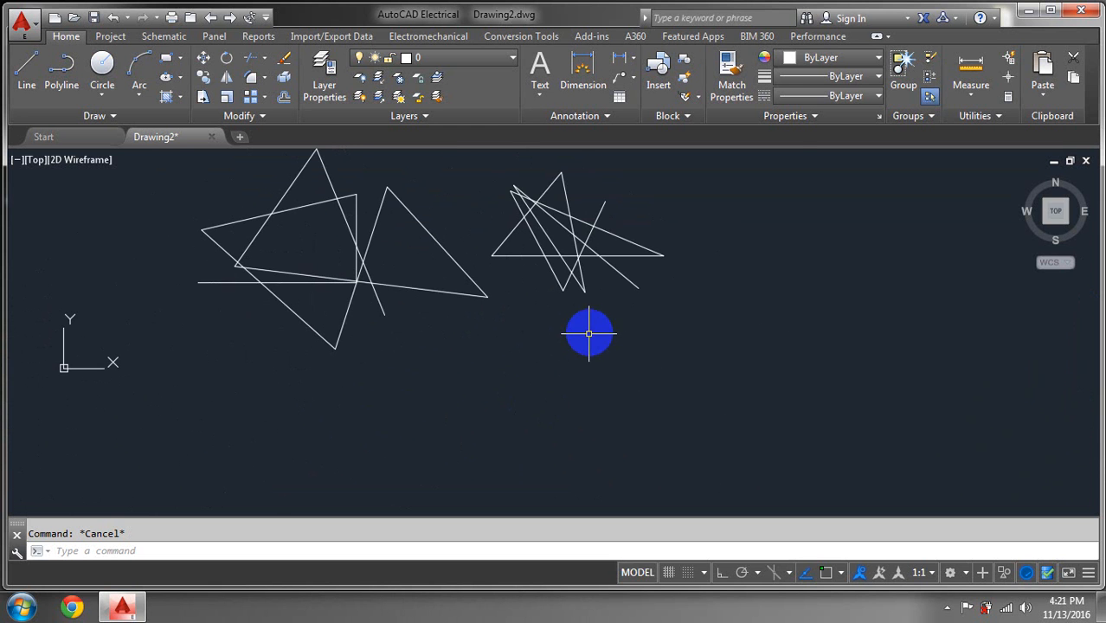
Use the Pan command to move the view away from the line chain and polyline
{"action": "right_click", "coordinate": [589, 333]}
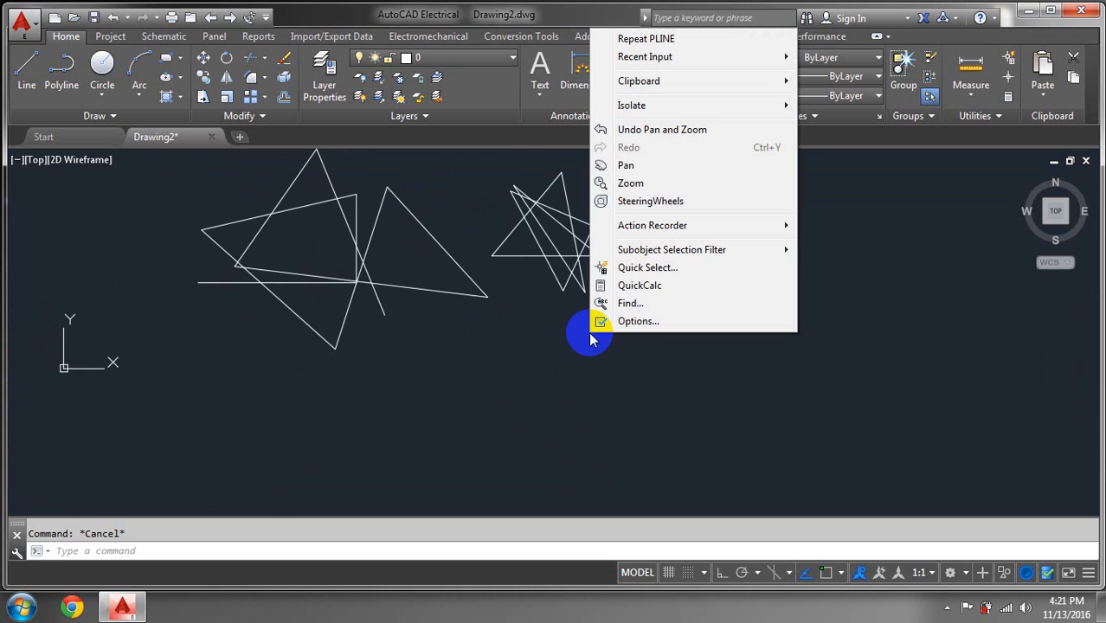
{"action": "left_click", "coordinate": [666, 167]}
{"action": "mouse_move", "coordinate": [741, 281]}
{"action": "left_mouse_down"}
{"action": "mouse_move", "coordinate": [724, 304]}
{"action": "mouse_move", "coordinate": [376, 482]}
{"action": "mouse_move", "coordinate": [1032, 285]}
{"action": "mouse_move", "coordinate": [548, 434]}
{"action": "left_mouse_up"}
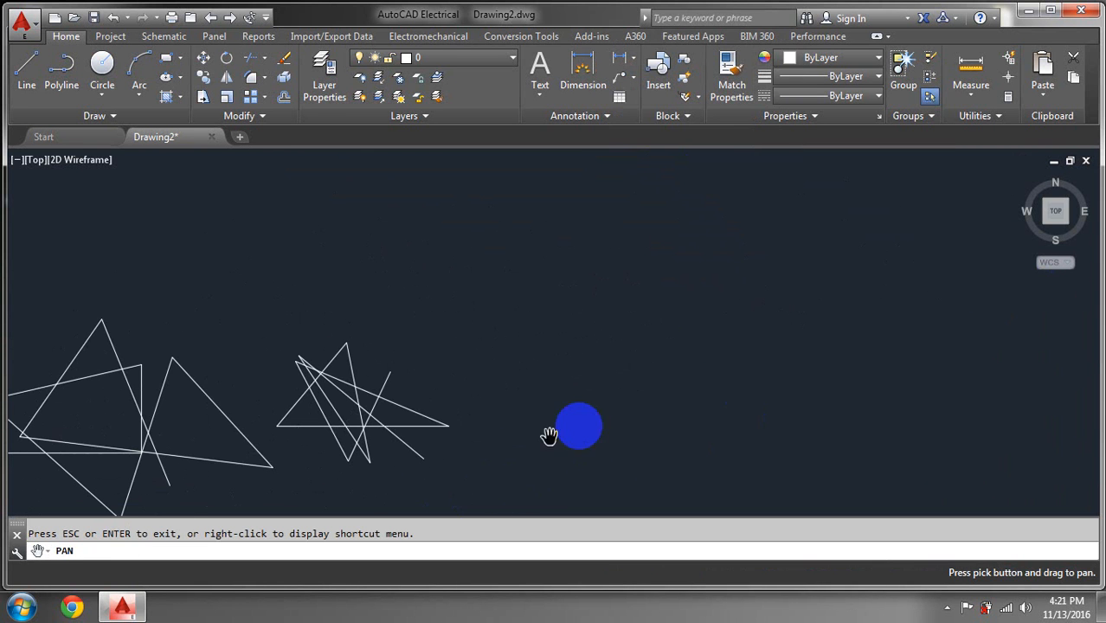
{"action": "right_click", "coordinate": [748, 344]}
{"action": "left_click", "coordinate": [782, 355]}
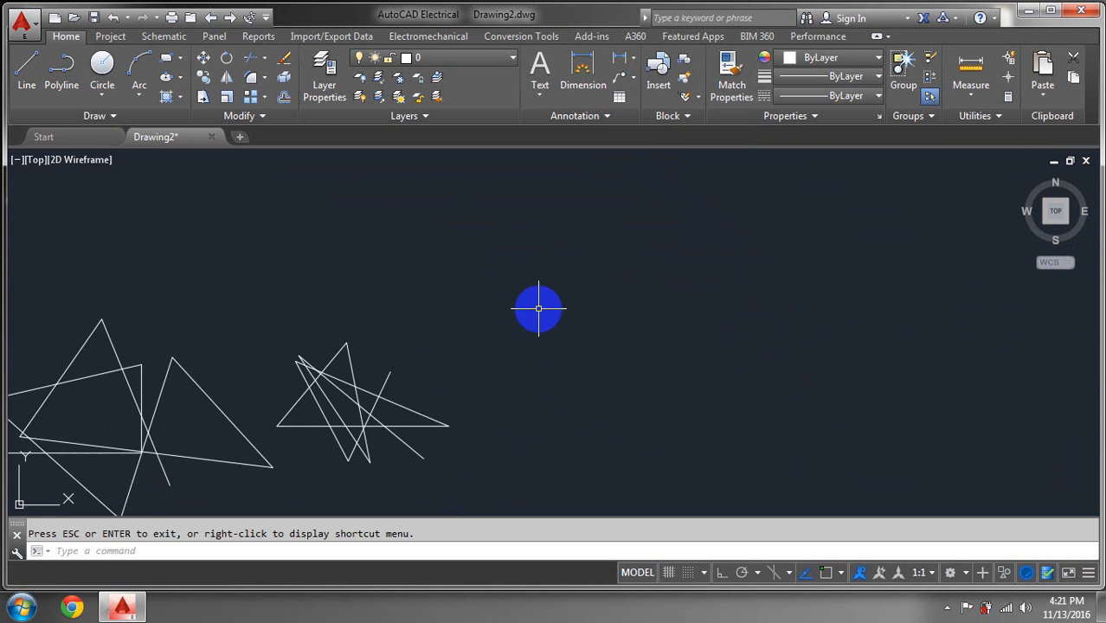
{"action": "mouse_move", "coordinate": [538, 309]}
{"action": "left_mouse_down"}
{"action": "mouse_move", "coordinate": [333, 505]}
{"action": "mouse_move", "coordinate": [765, 261]}
{"action": "mouse_move", "coordinate": [758, 202]}
{"action": "mouse_move", "coordinate": [794, 235]}
{"action": "mouse_move", "coordinate": [856, 153]}
{"action": "mouse_move", "coordinate": [856, 272]}
{"action": "mouse_move", "coordinate": [822, 448]}
{"action": "mouse_move", "coordinate": [776, 504]}
{"action": "left_mouse_up"}
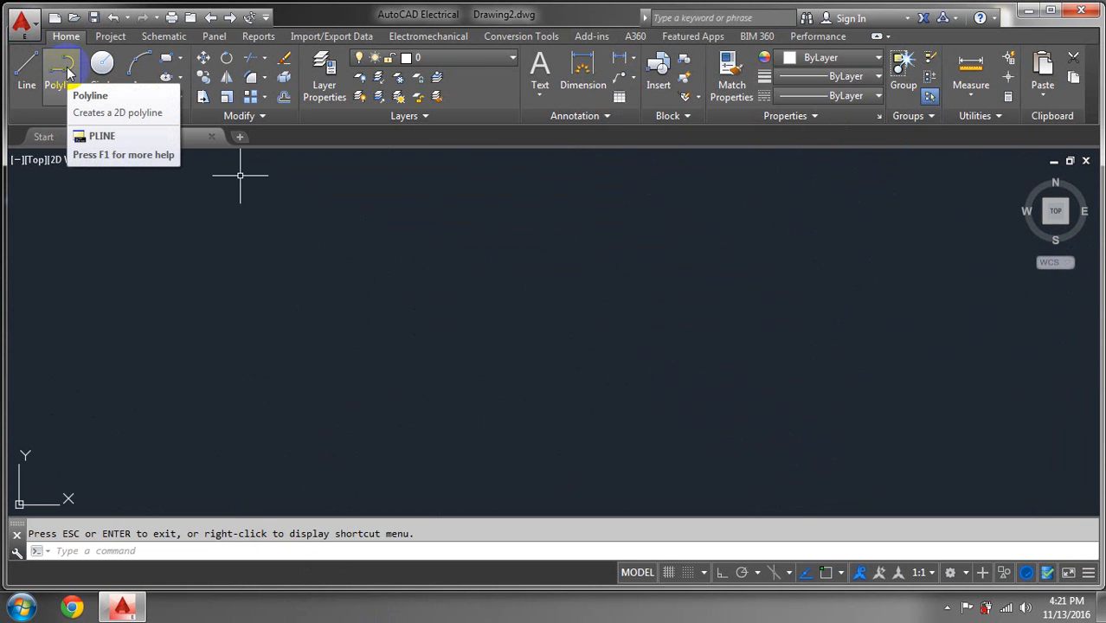
{"action": "type", "text": "z"}
{"action": "key", "text": "Return"}
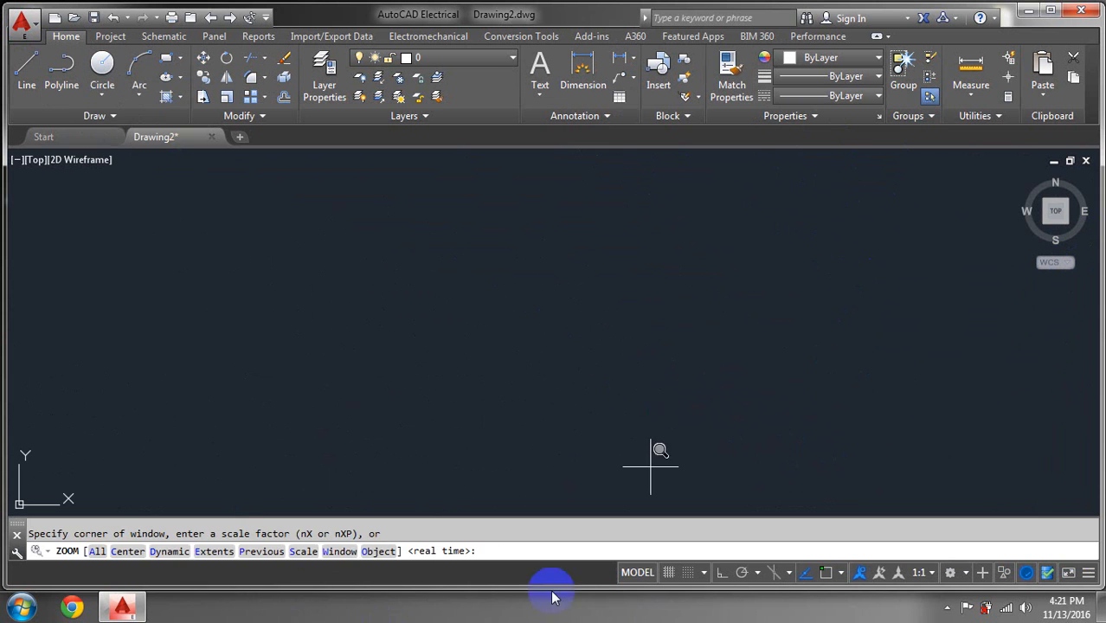
{"action": "key", "text": "Escape"}
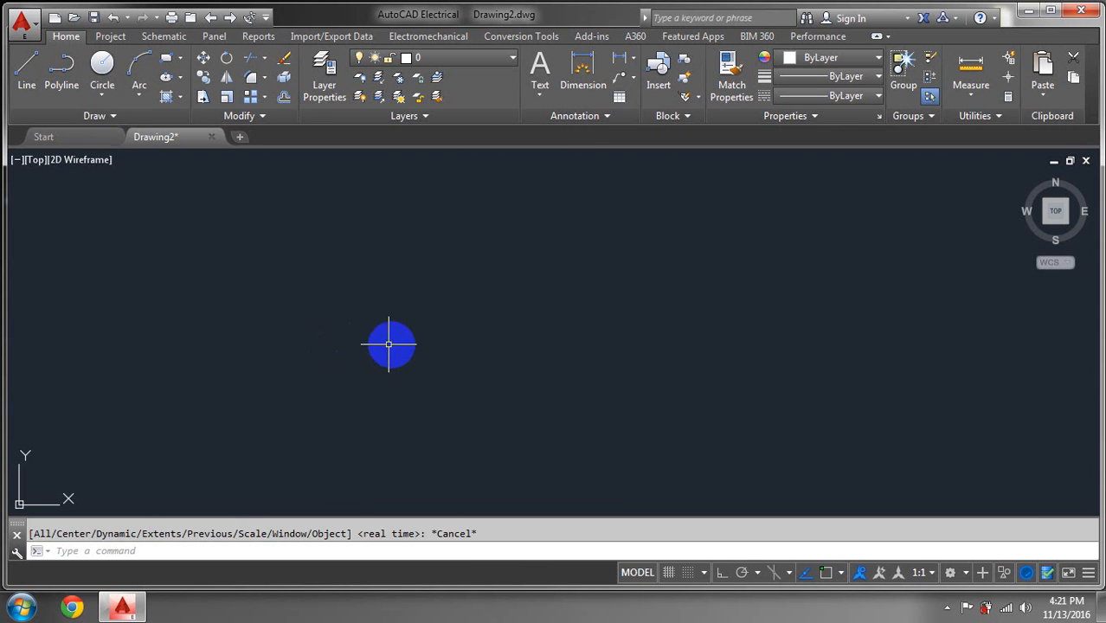
Zoom to the drawing's extents with the Zoom command's Extents option
{"action": "type", "text": "z"}
{"action": "key", "text": "Return"}
{"action": "type", "text": "e"}
{"action": "key", "text": "Return"}
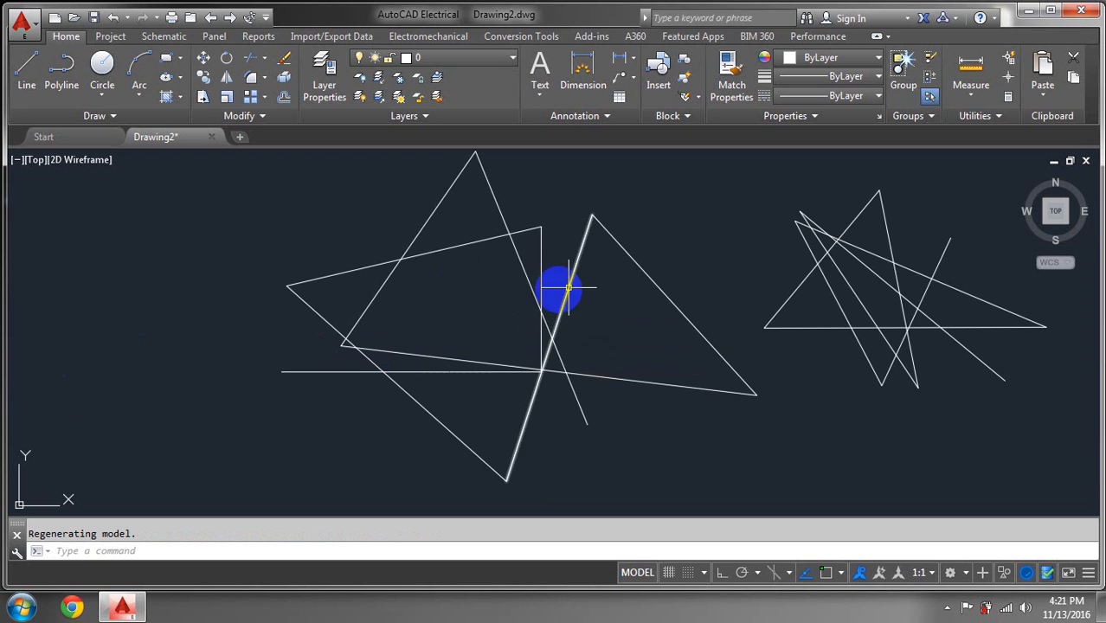
Zoom in and out on the line chain repeatedly, ending closely zoomed in on empty space
{"action": "scroll", "coordinate": [454, 345], "scroll_direction": "down", "scroll_amount": 4}
{"action": "scroll", "coordinate": [459, 343], "scroll_direction": "up", "scroll_amount": 4}
{"action": "scroll", "coordinate": [456, 341], "scroll_direction": "down", "scroll_amount": 4}
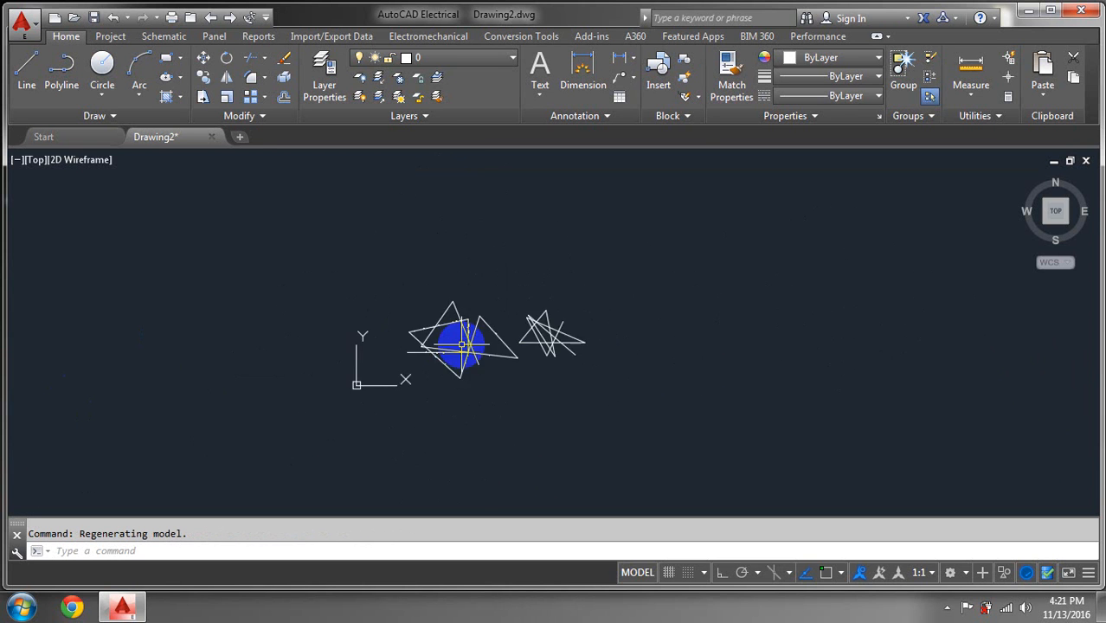
{"action": "scroll", "coordinate": [459, 341], "scroll_direction": "up", "scroll_amount": 4}
{"action": "scroll", "coordinate": [458, 346], "scroll_direction": "down", "scroll_amount": 4}
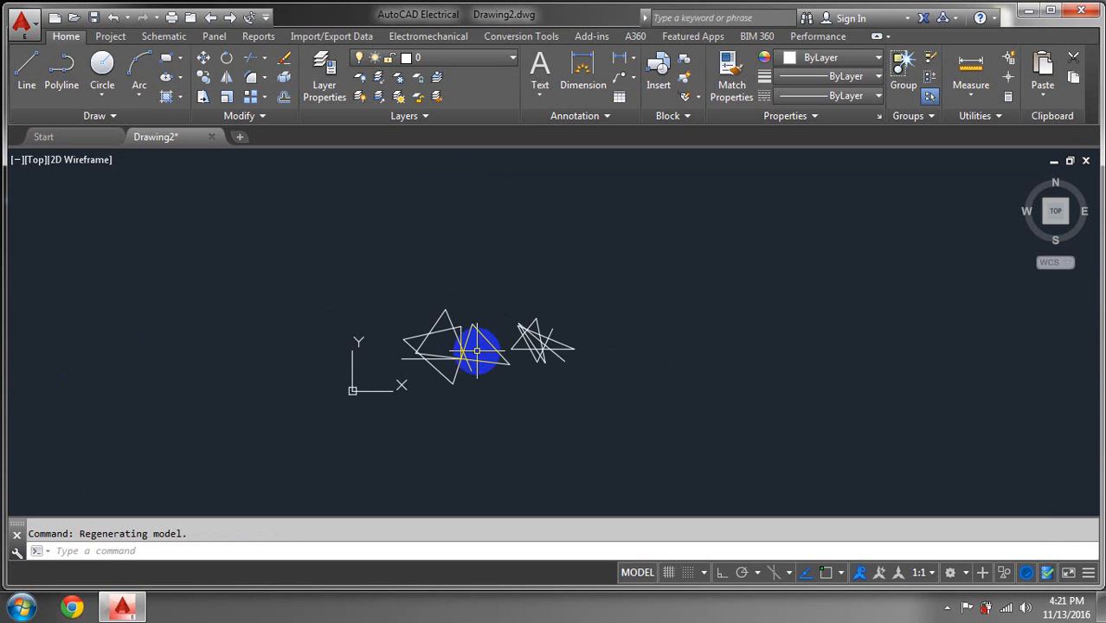
{"action": "scroll", "coordinate": [460, 353], "scroll_direction": "up", "scroll_amount": 6}
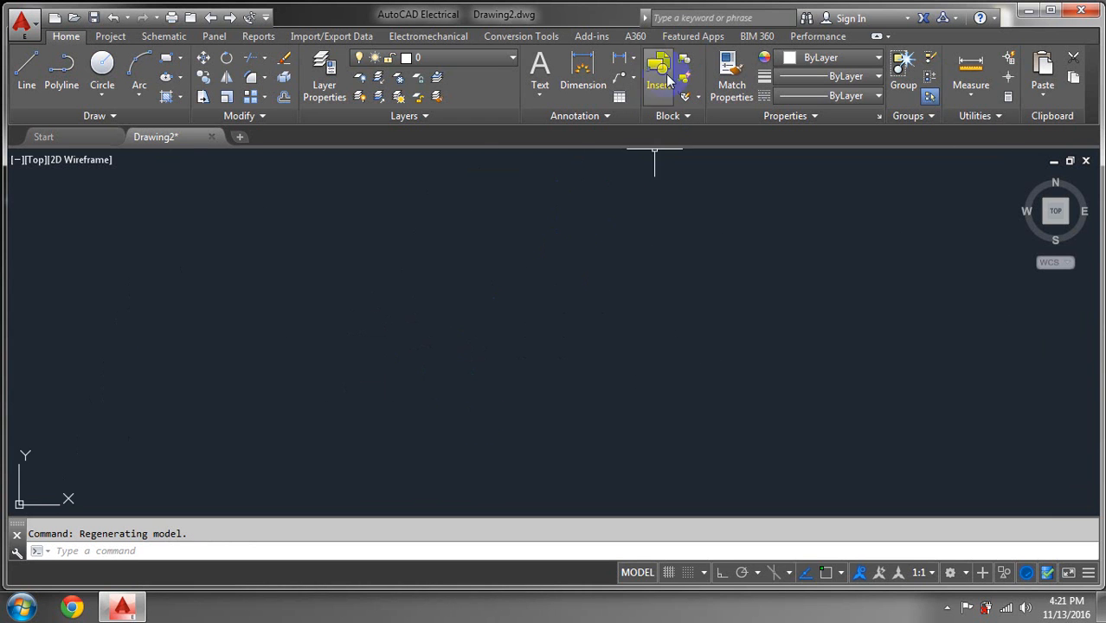
{"action": "scroll", "coordinate": [490, 347], "scroll_direction": "up", "scroll_amount": 3}
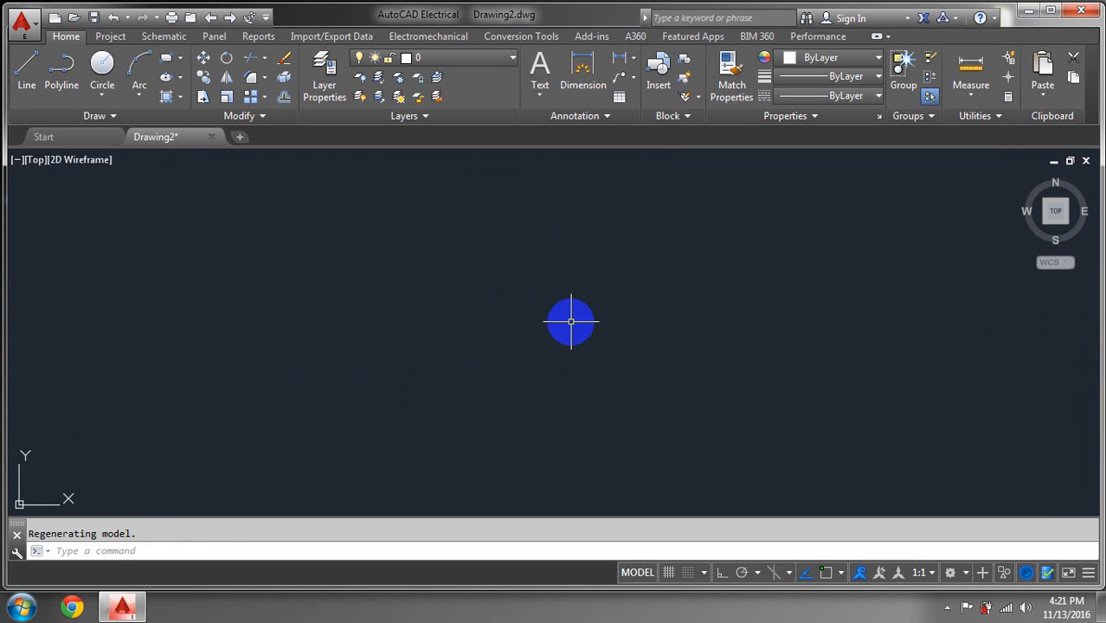
Bring the line chain and polyline back into full view with the Zoom command
{"action": "left_click", "coordinate": [686, 163]}
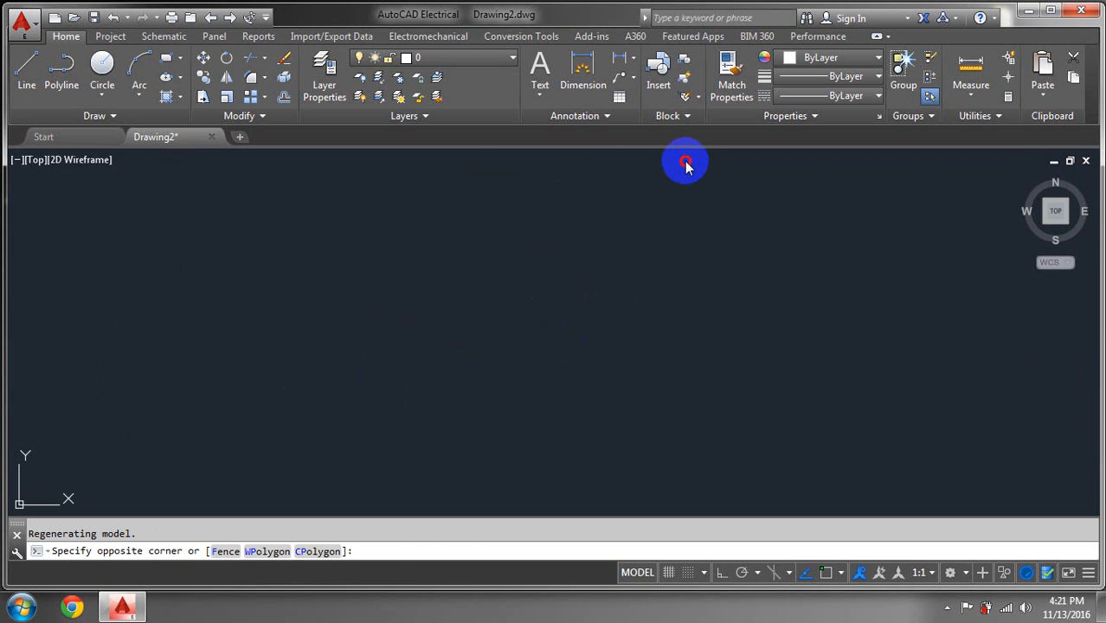
{"action": "left_click", "coordinate": [695, 161]}
{"action": "type", "text": "z"}
{"action": "key", "text": "Return"}
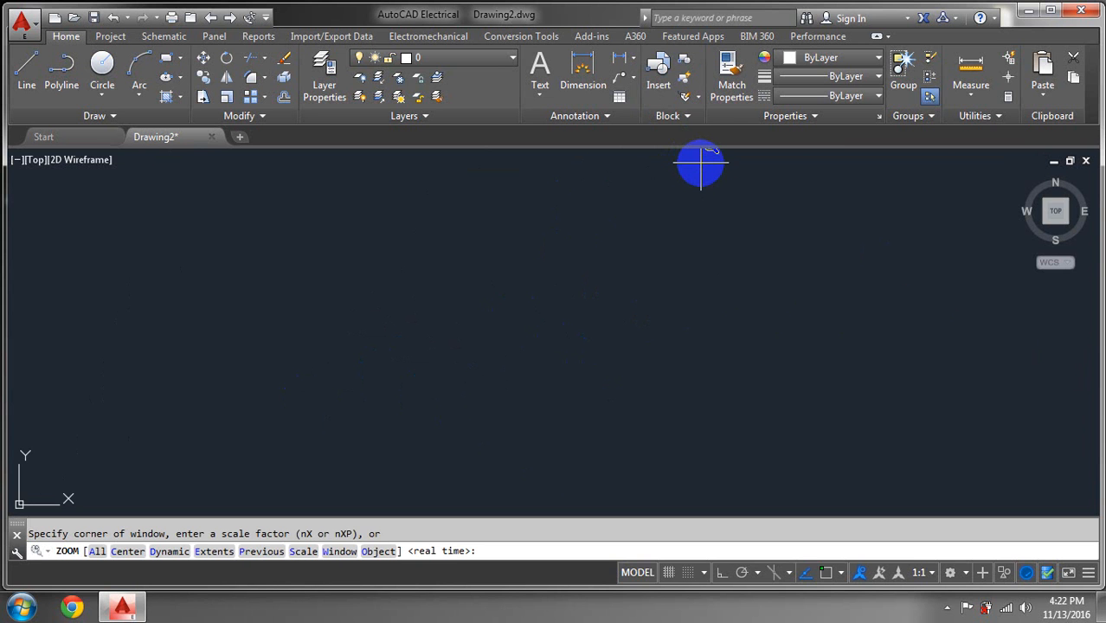
{"action": "type", "text": "a"}
{"action": "key", "text": "Return"}
{"action": "key", "text": "Escape"}
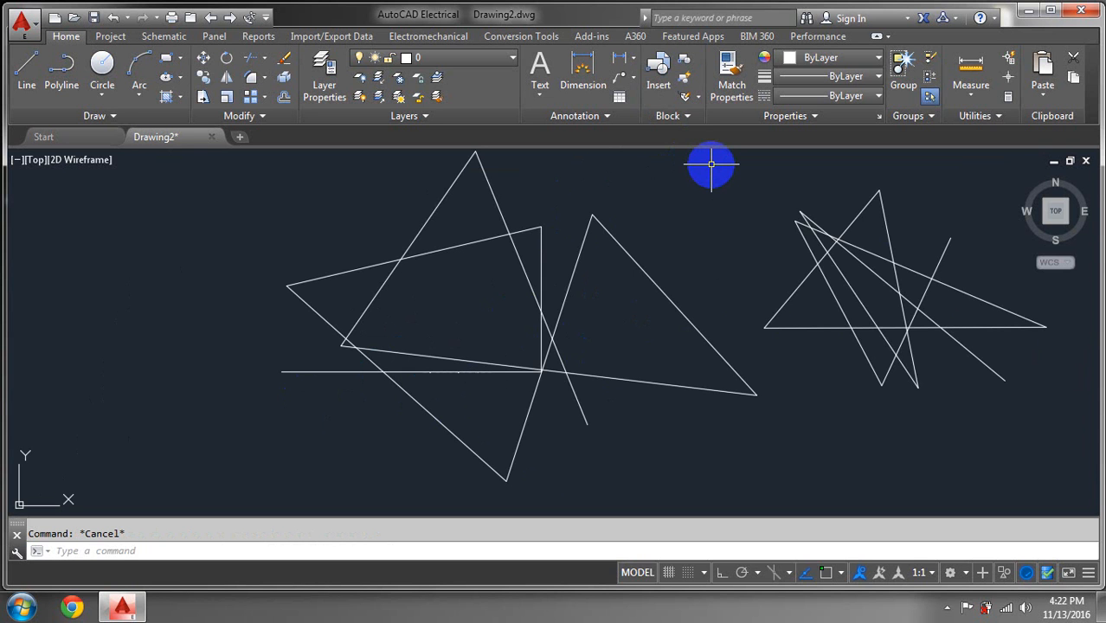
Zoom the view with the Zoom command's All option
{"action": "type", "text": "z"}
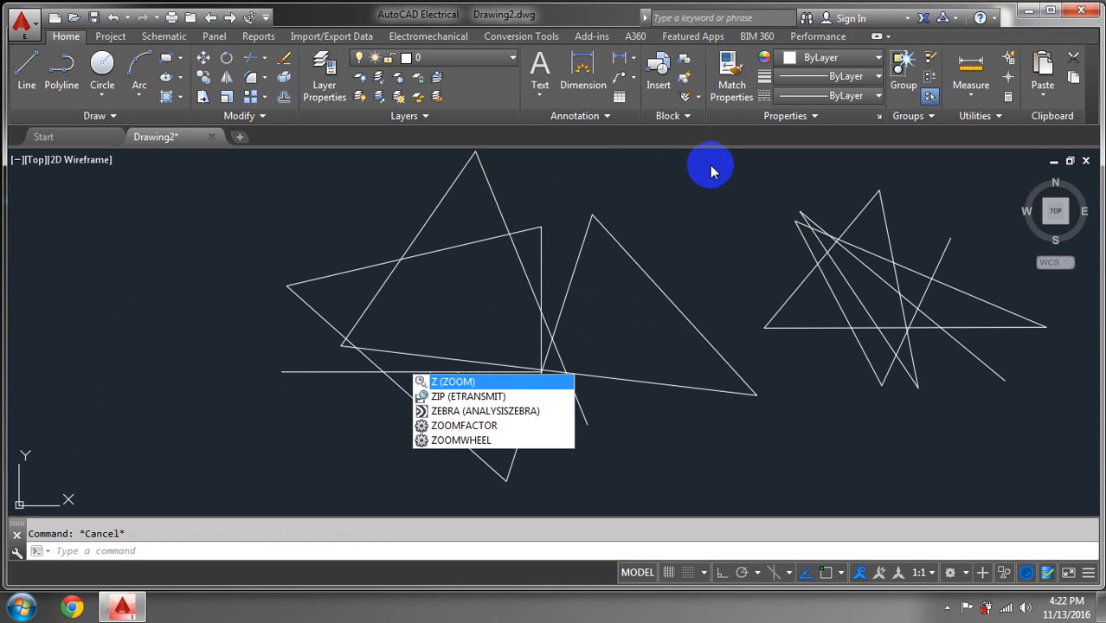
{"action": "key", "text": "Return"}
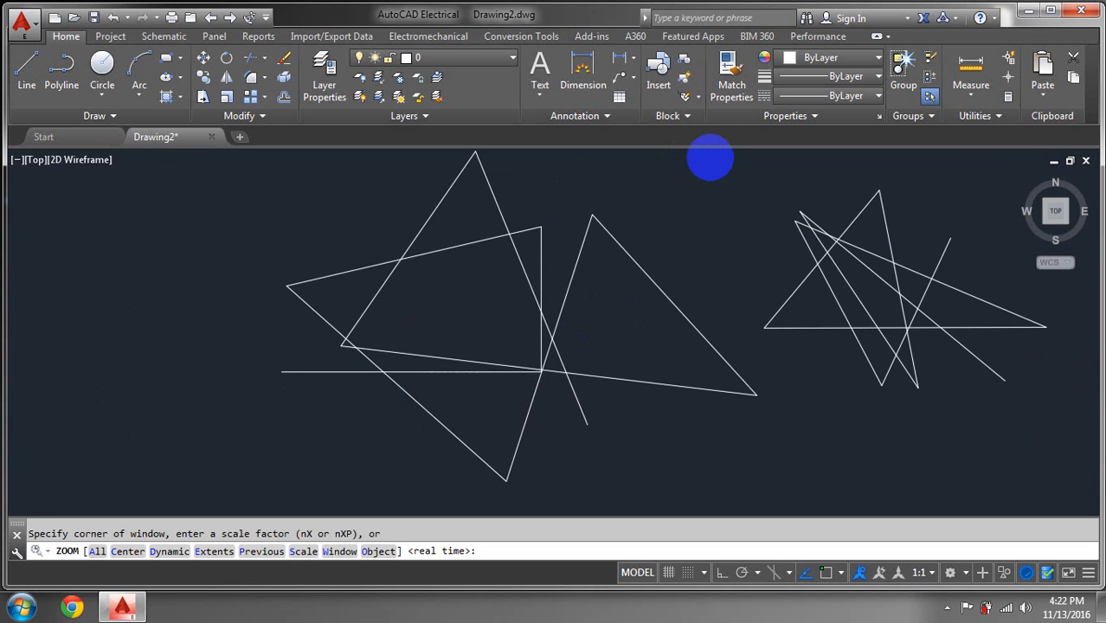
{"action": "type", "text": "a"}
{"action": "key", "text": "Return"}
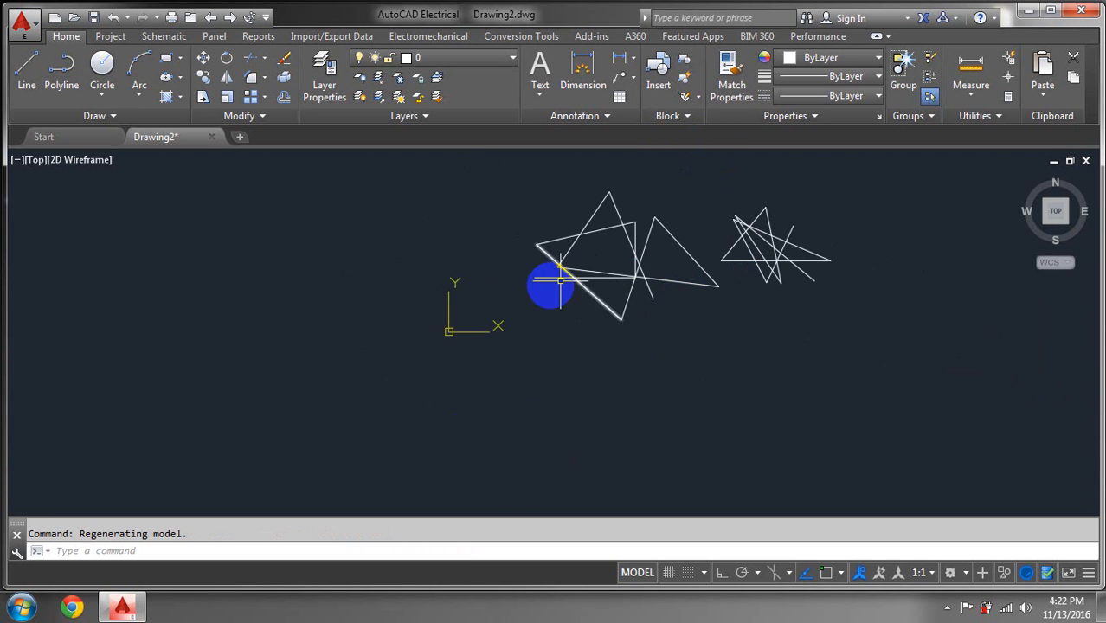
Move to an empty drawing area and review the available circle construction methods
{"action": "middle_click_drag", "start_coordinate": [805, 199], "coordinate": [2, 392]}
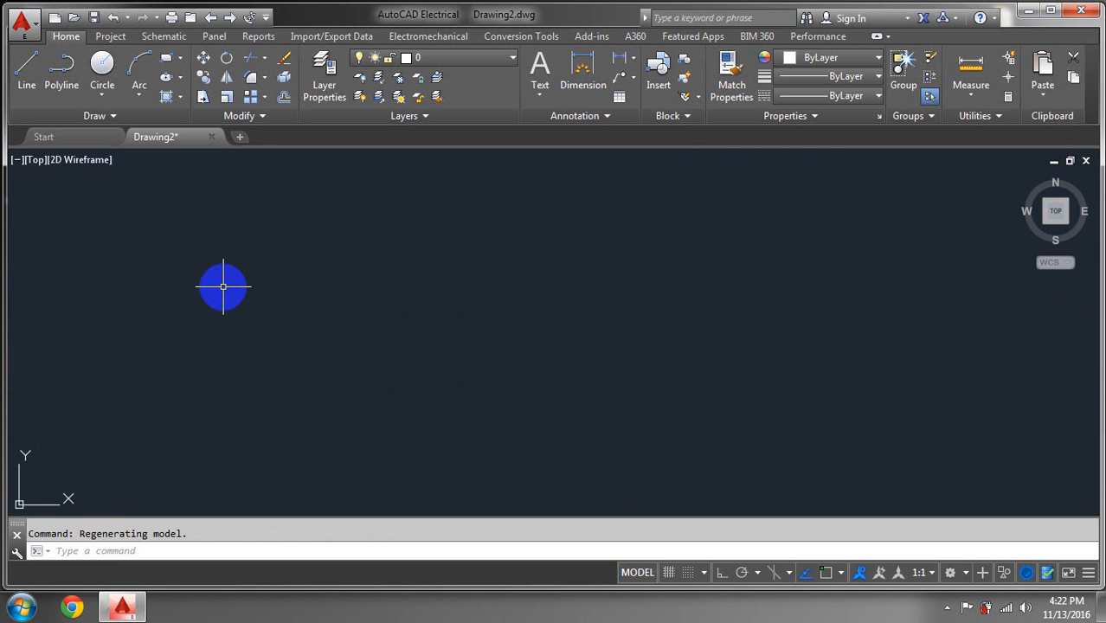
{"action": "left_click", "coordinate": [103, 95]}
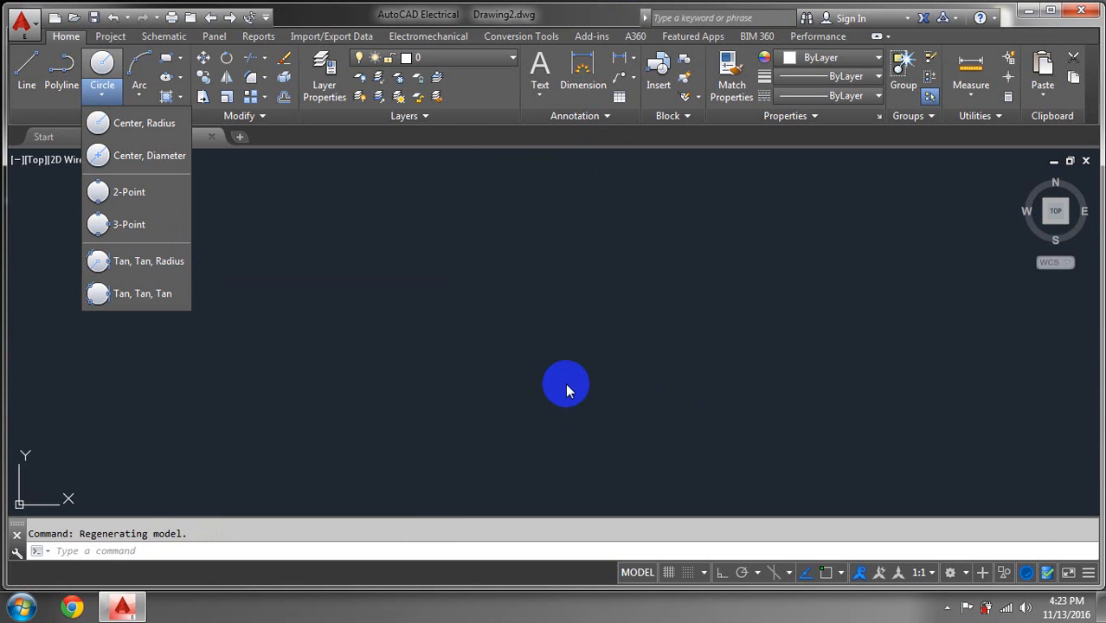
{"action": "left_click", "coordinate": [567, 387]}
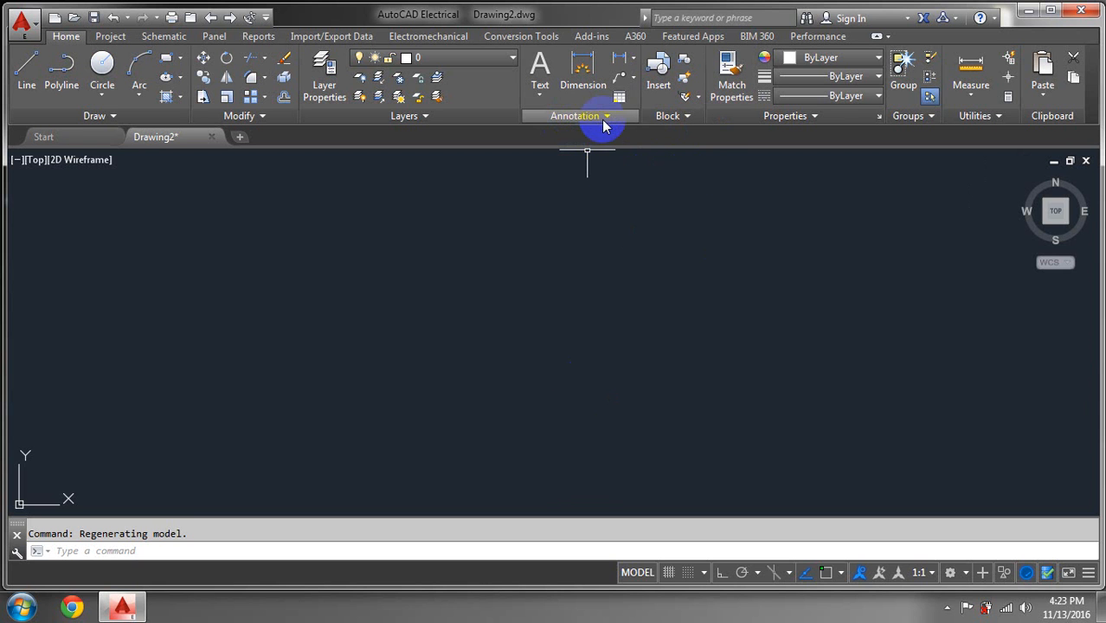
Modify the Standard dimension style's primary units to Architectural format with 0'-0" precision
{"action": "left_click", "coordinate": [605, 118]}
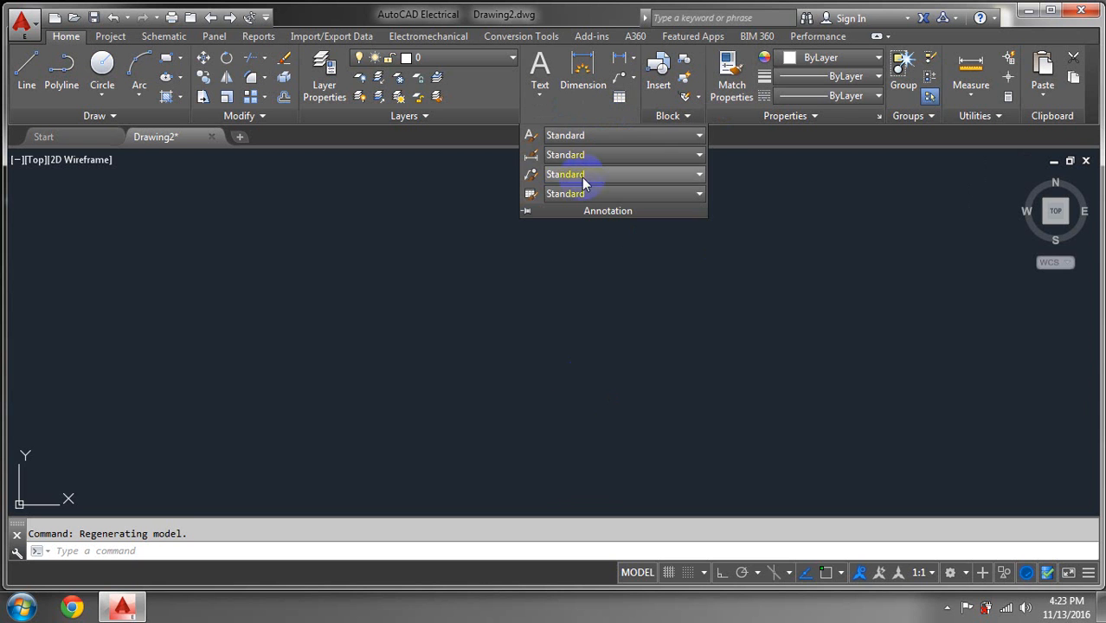
{"action": "left_click", "coordinate": [534, 160]}
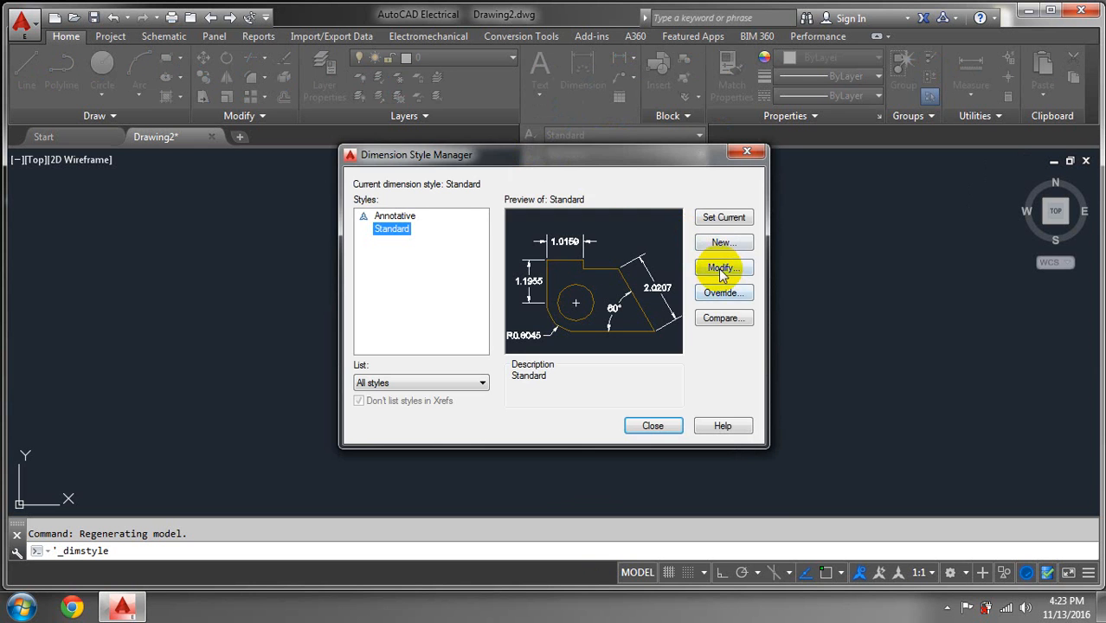
{"action": "left_click", "coordinate": [721, 268]}
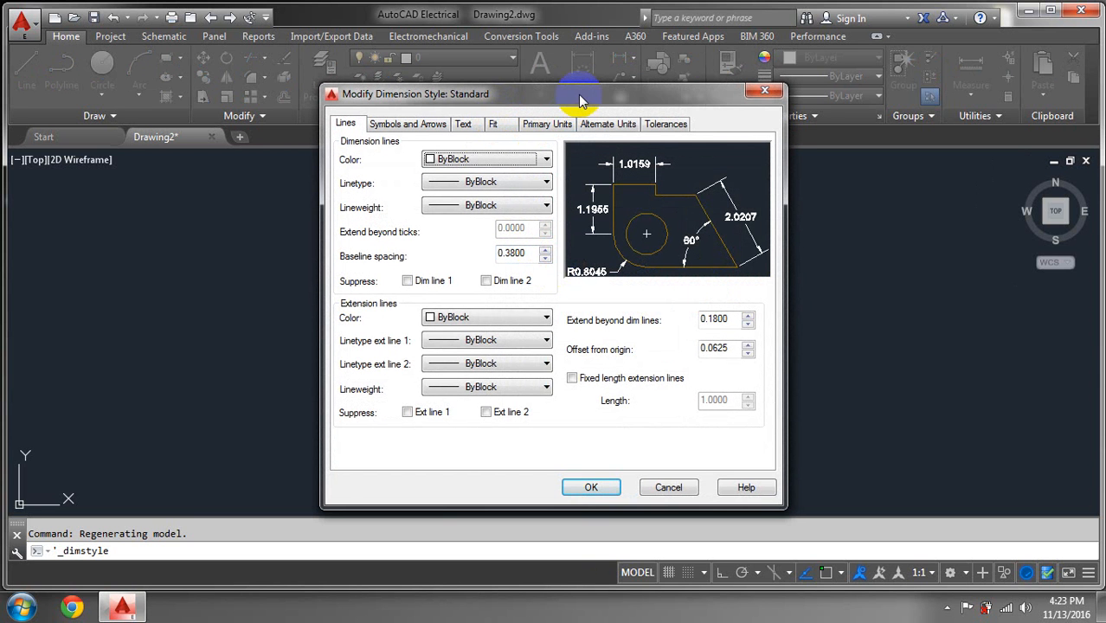
{"action": "left_click", "coordinate": [543, 126]}
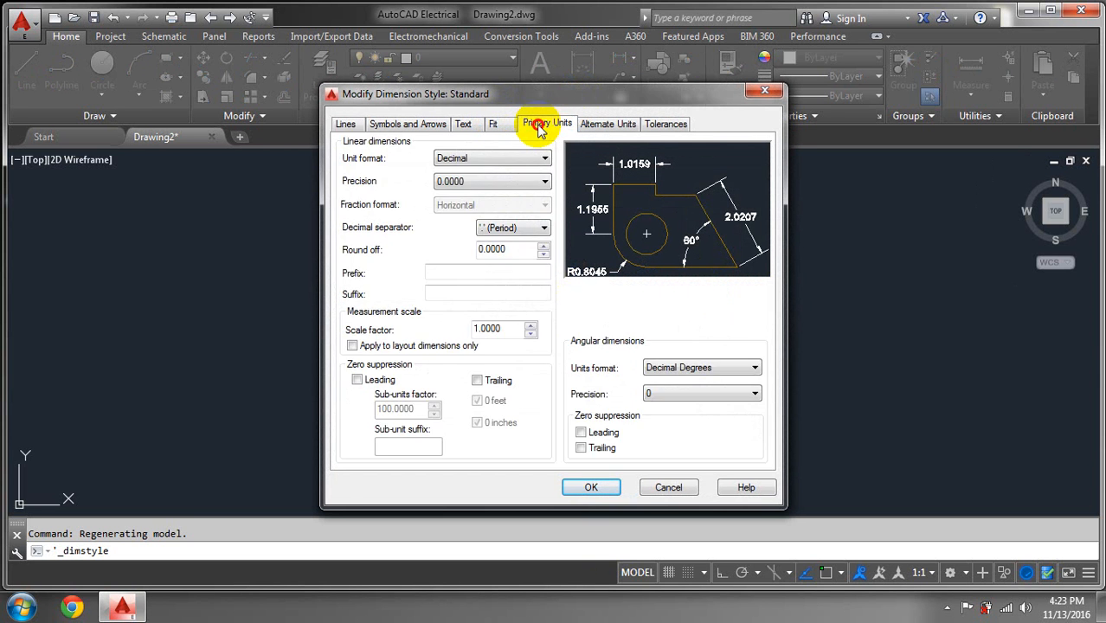
{"action": "left_click", "coordinate": [509, 159]}
{"action": "left_click", "coordinate": [491, 189]}
{"action": "left_click", "coordinate": [489, 182]}
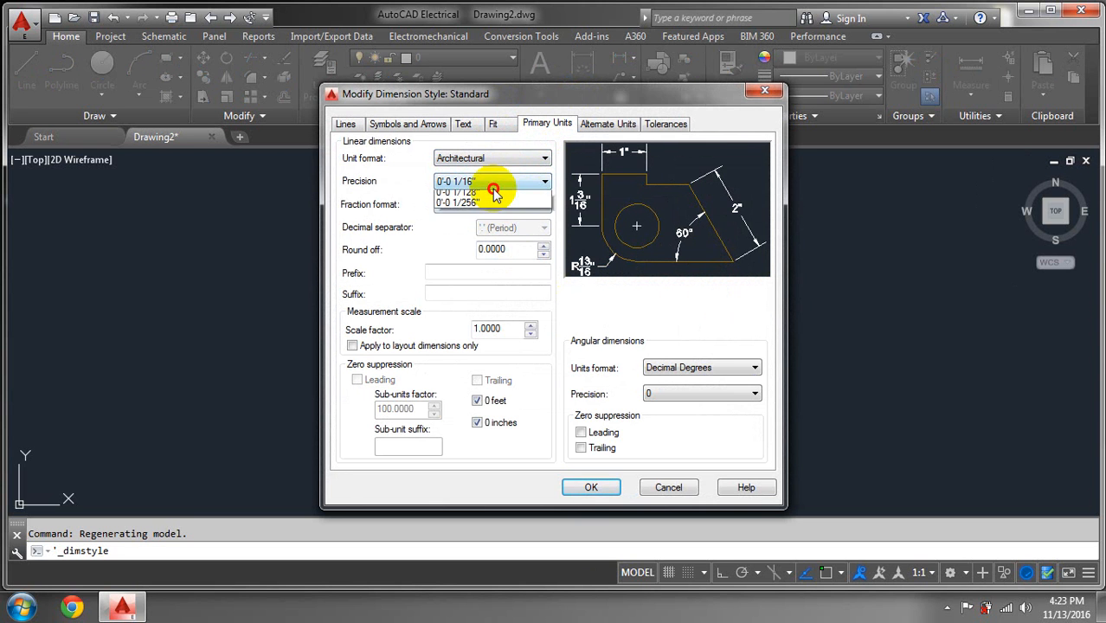
{"action": "left_click", "coordinate": [483, 195]}
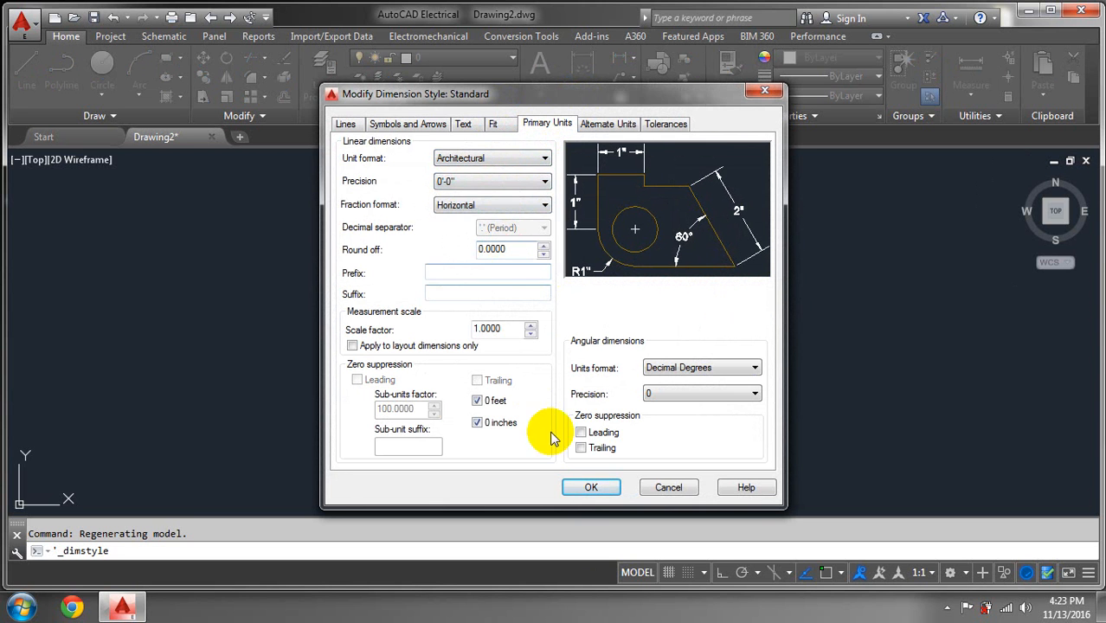
{"action": "left_click", "coordinate": [588, 485]}
{"action": "left_click", "coordinate": [653, 425]}
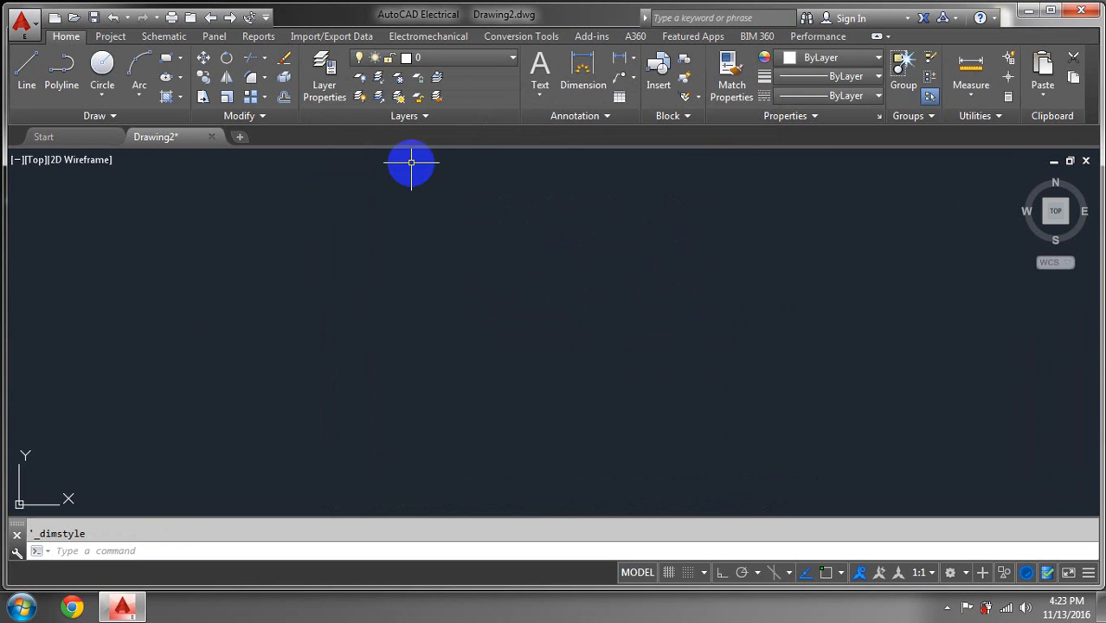
Draw a circle with radius 60 in the empty area using the Center, Radius method
{"action": "left_click", "coordinate": [96, 91]}
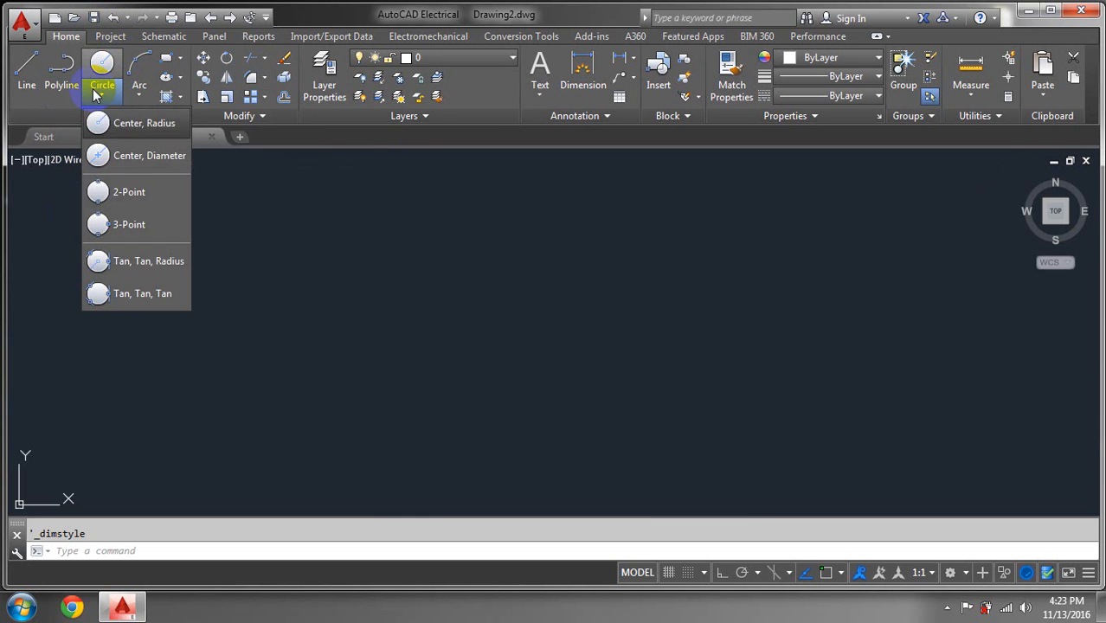
{"action": "left_click", "coordinate": [129, 125]}
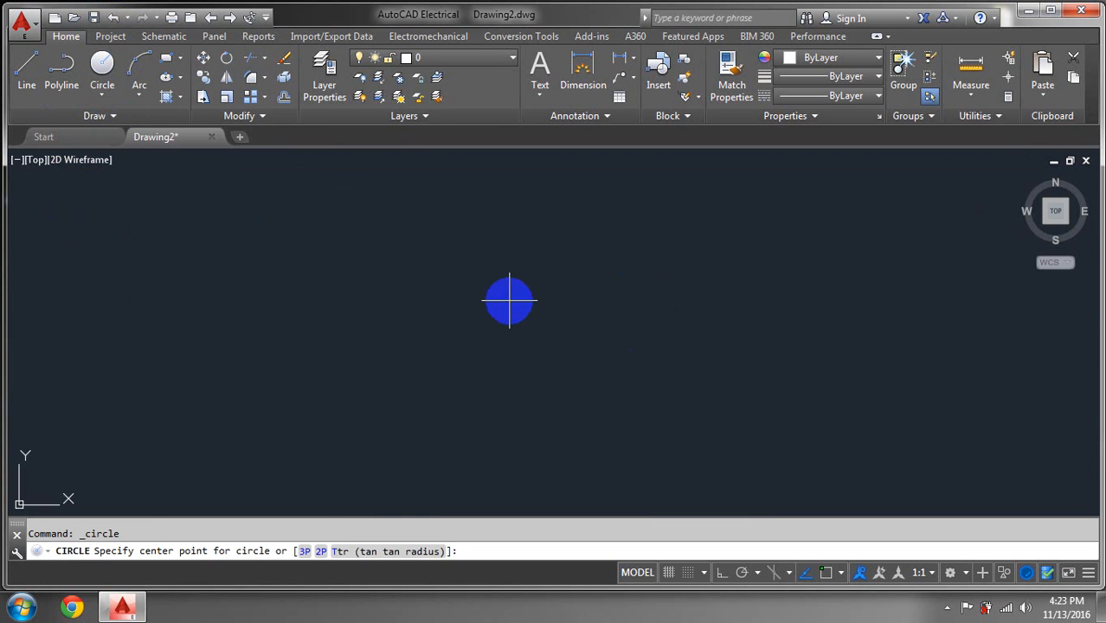
{"action": "left_click", "coordinate": [488, 282]}
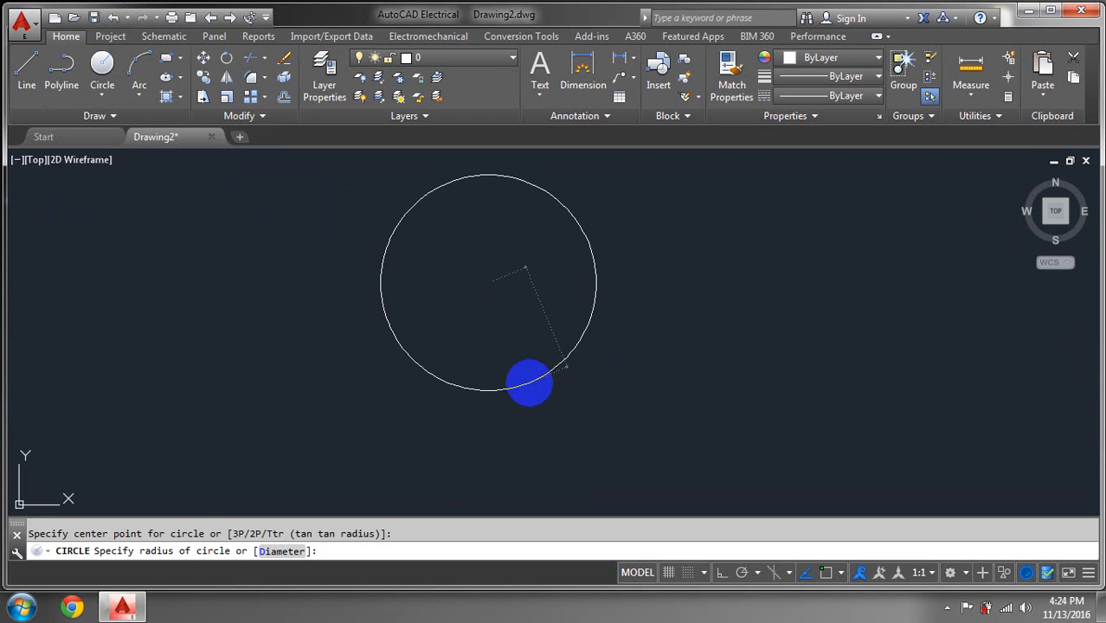
{"action": "type", "text": "60"}
{"action": "key", "text": "Return"}
{"action": "scroll", "coordinate": [785, 227], "scroll_direction": "down", "scroll_amount": 5}
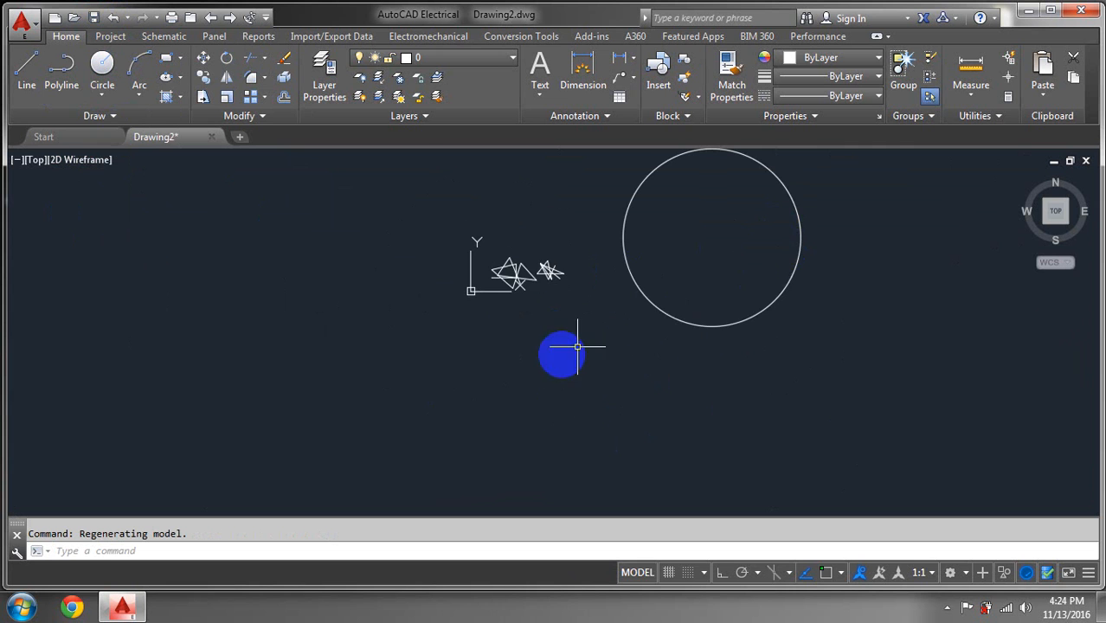
Erase the cluster of small line shapes near the origin, keeping only the circle
{"action": "middle_click_drag", "start_coordinate": [772, 285], "coordinate": [694, 292]}
{"action": "mouse_move", "coordinate": [589, 375]}
{"action": "middle_mouse_down"}
{"action": "mouse_move", "coordinate": [393, 477]}
{"action": "mouse_move", "coordinate": [425, 424]}
{"action": "middle_mouse_up"}
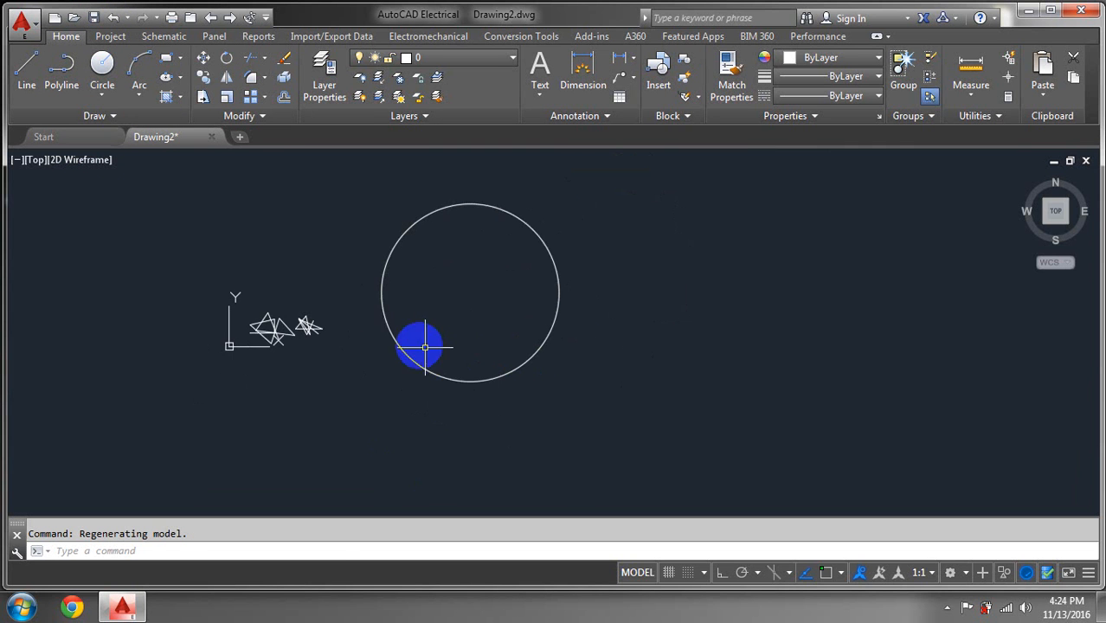
{"action": "left_click", "coordinate": [331, 305]}
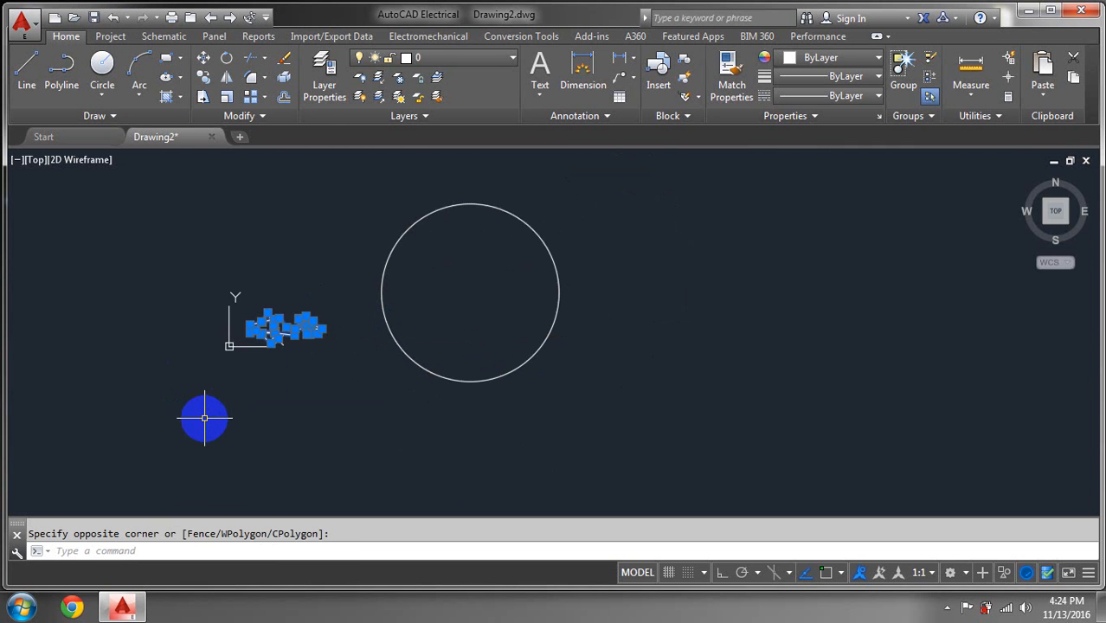
{"action": "key", "text": "Delete"}
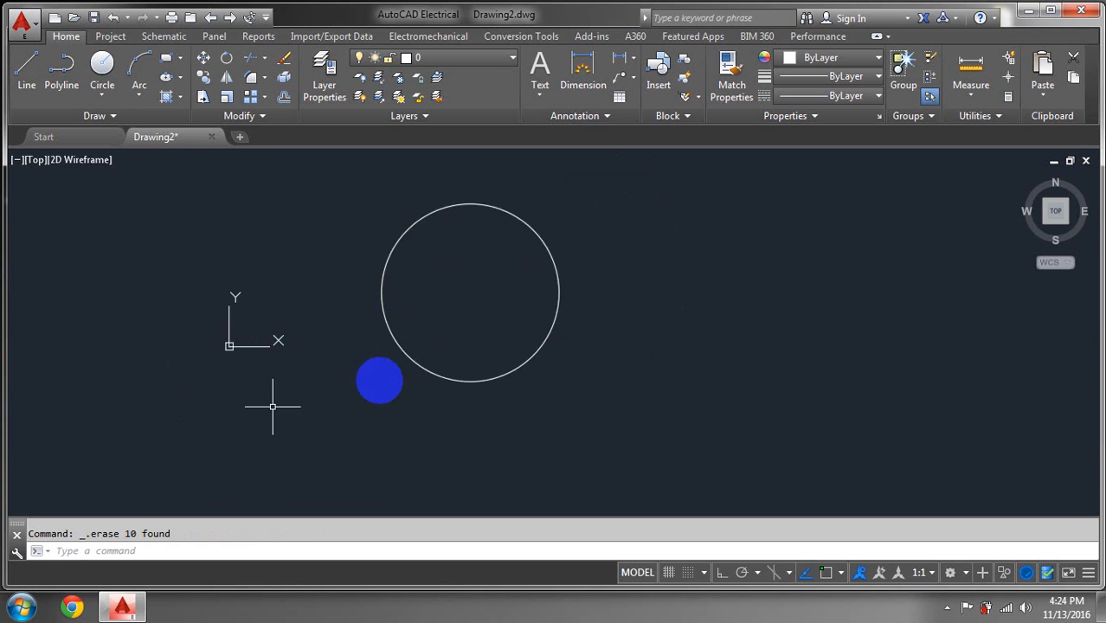
Add a radius dimension to the circle, with its leader placed outside the upper-right edge
{"action": "scroll", "coordinate": [525, 292], "scroll_direction": "up", "scroll_amount": 4}
{"action": "scroll", "coordinate": [531, 327], "scroll_direction": "down", "scroll_amount": 4}
{"action": "mouse_move", "coordinate": [513, 345]}
{"action": "middle_mouse_down"}
{"action": "mouse_move", "coordinate": [524, 425]}
{"action": "mouse_move", "coordinate": [524, 374]}
{"action": "middle_mouse_up"}
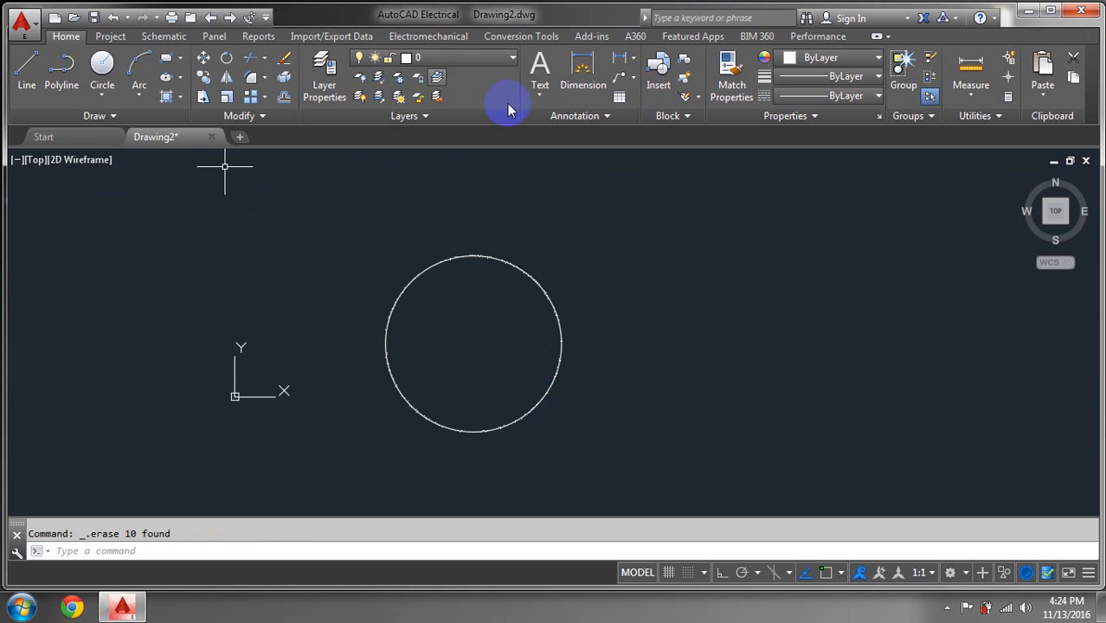
{"action": "left_click", "coordinate": [634, 66]}
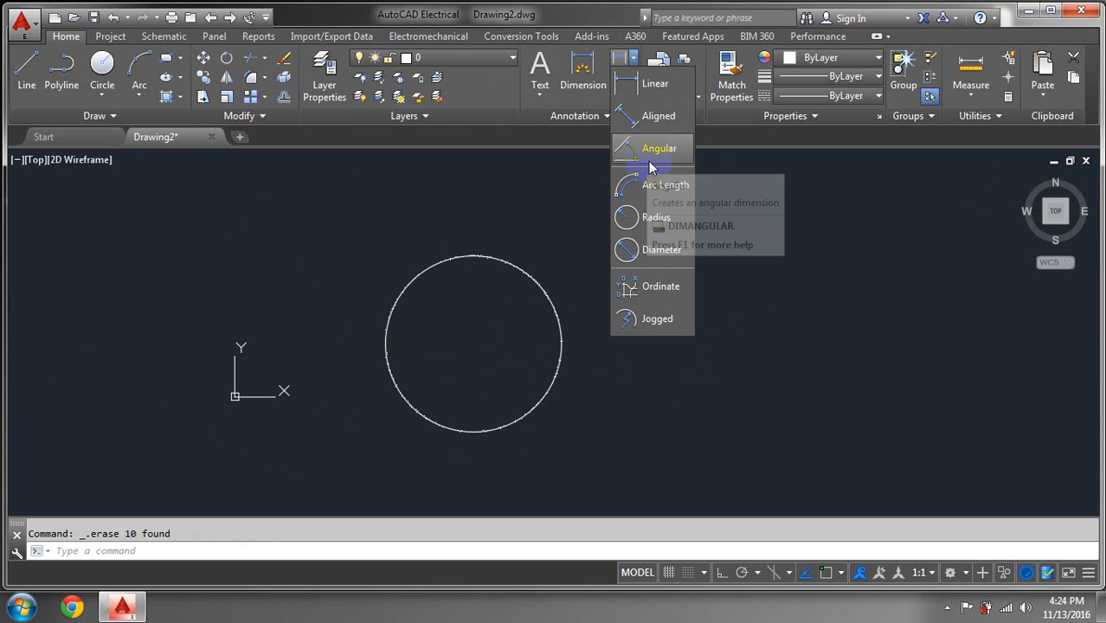
{"action": "left_click", "coordinate": [630, 217]}
{"action": "left_click", "coordinate": [533, 280]}
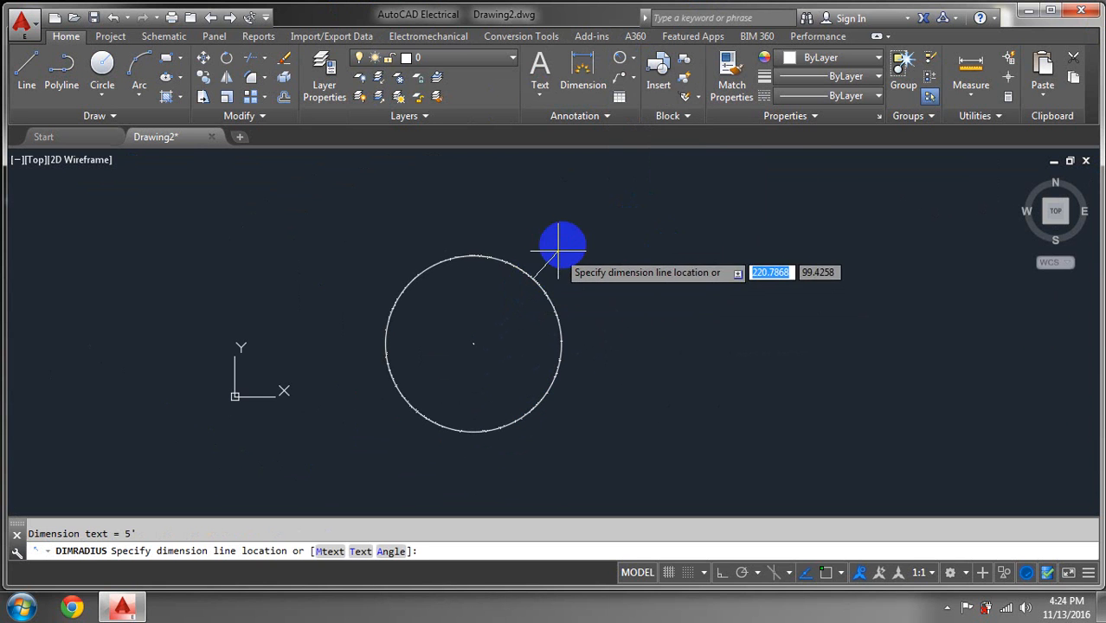
{"action": "left_click", "coordinate": [585, 237]}
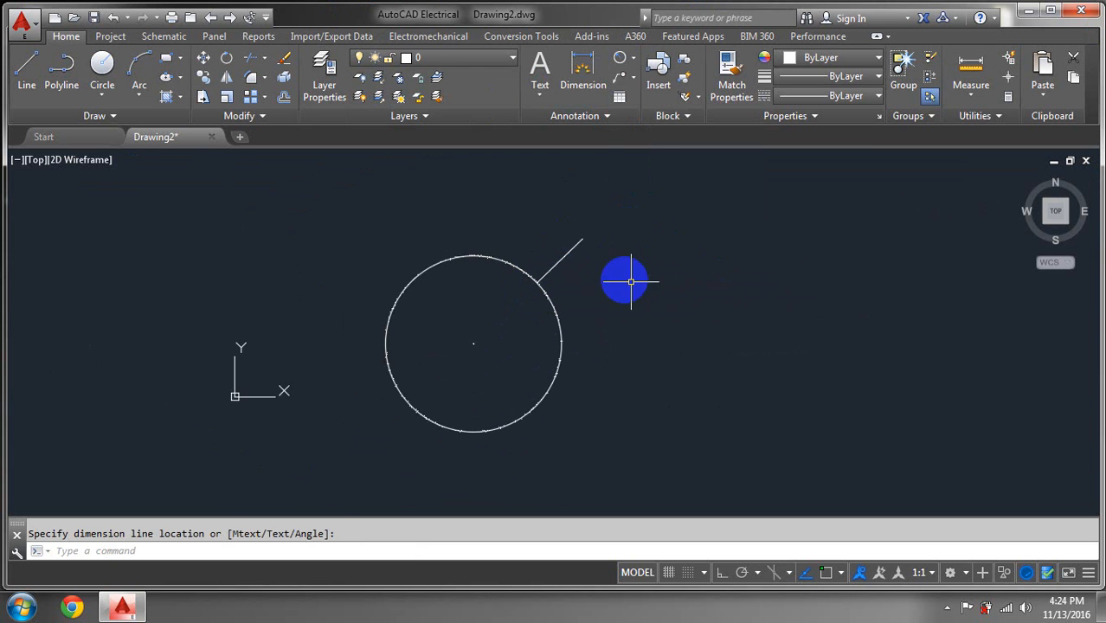
Modify the Standard dimension style and set its arrow size to 5
{"action": "scroll", "coordinate": [578, 243], "scroll_direction": "up", "scroll_amount": 8}
{"action": "scroll", "coordinate": [588, 328], "scroll_direction": "down", "scroll_amount": 5}
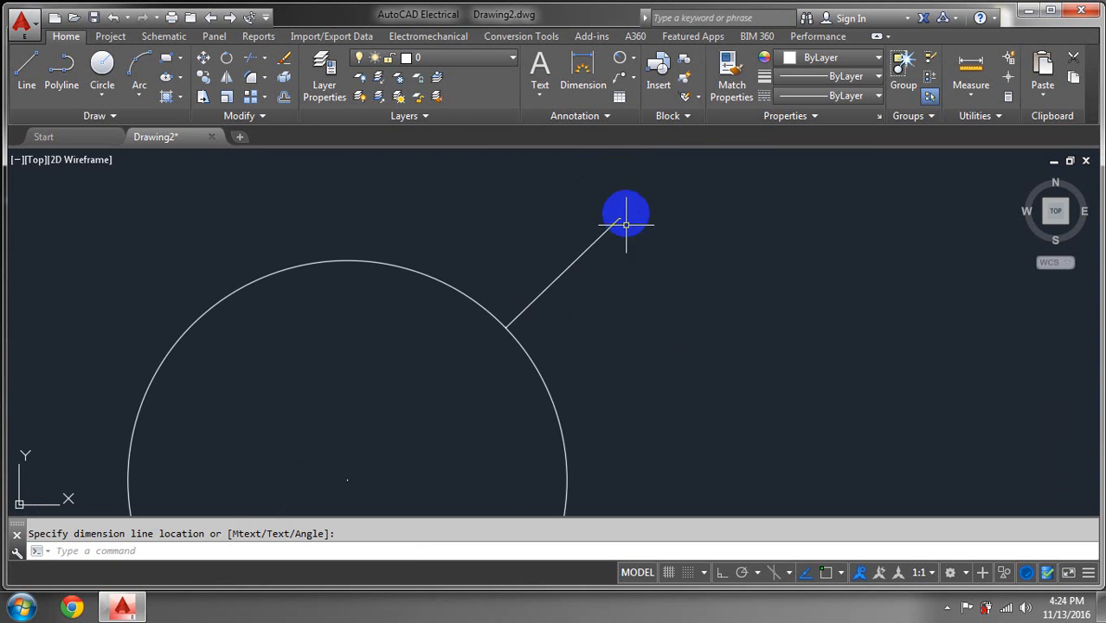
{"action": "left_click", "coordinate": [607, 116]}
{"action": "left_click", "coordinate": [531, 155]}
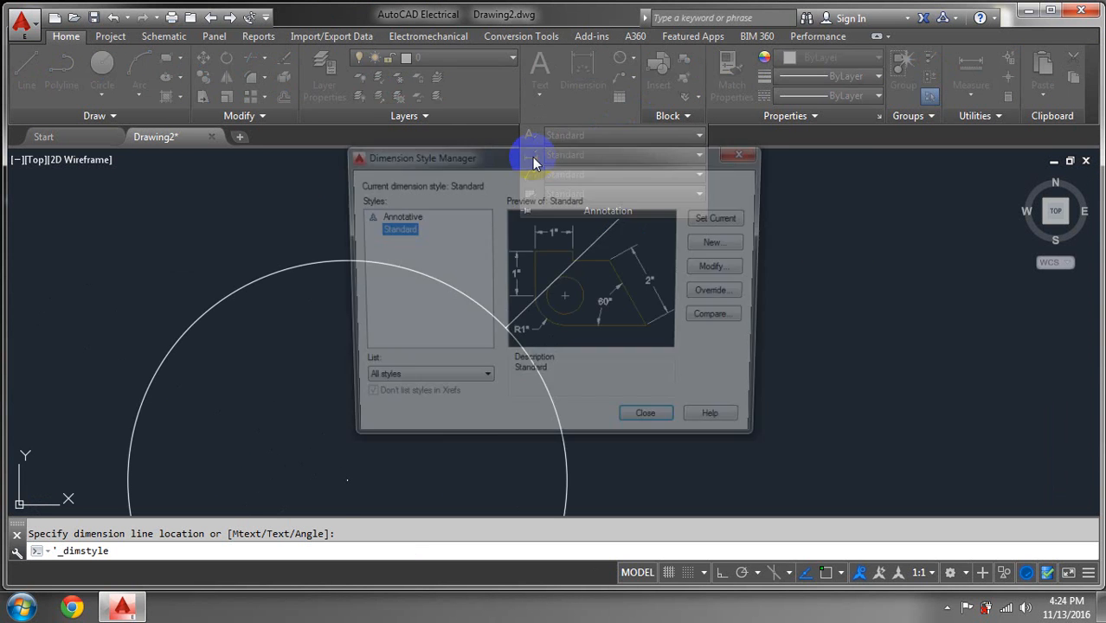
{"action": "left_click", "coordinate": [722, 268]}
{"action": "left_click", "coordinate": [407, 123]}
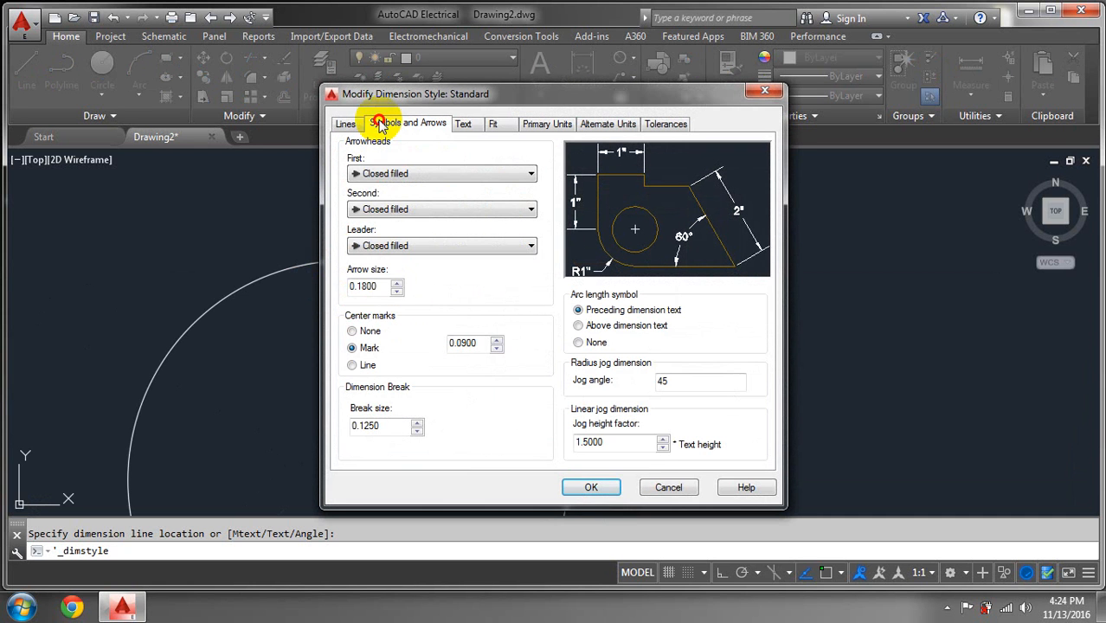
{"action": "double_click", "coordinate": [385, 286]}
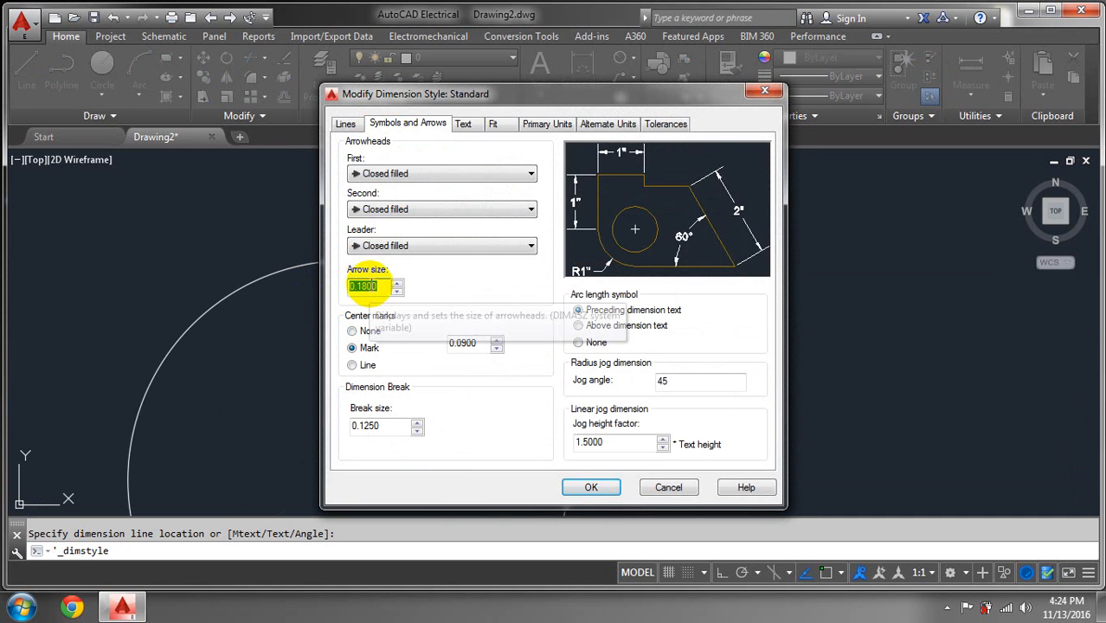
{"action": "type", "text": "3"}
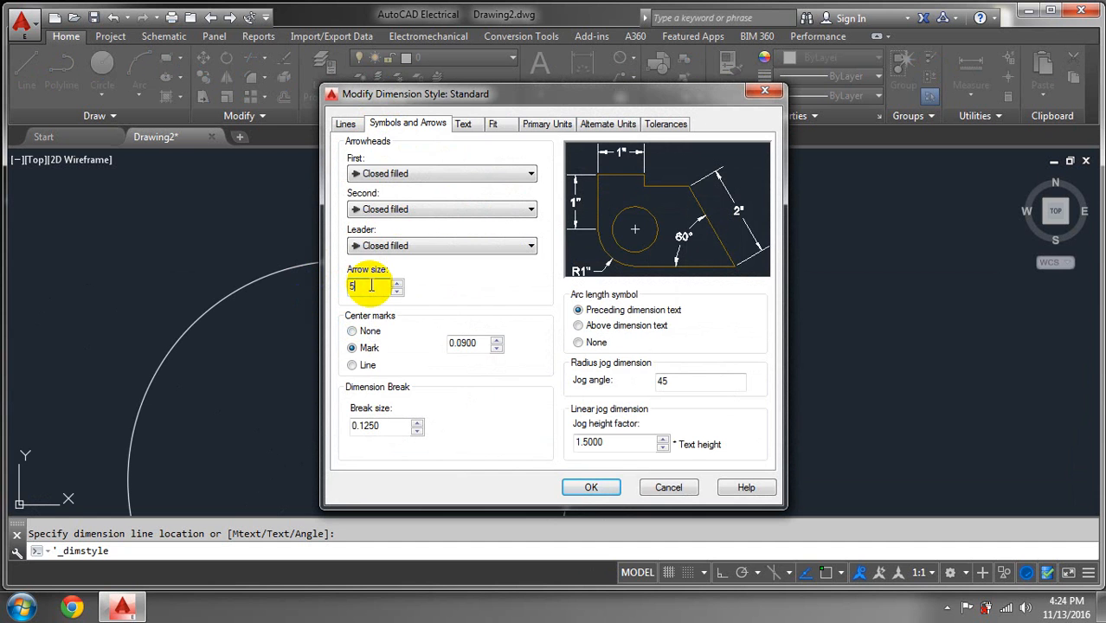
Set the Standard dimension style's text height to 8 and apply the style changes
{"action": "left_click", "coordinate": [464, 124]}
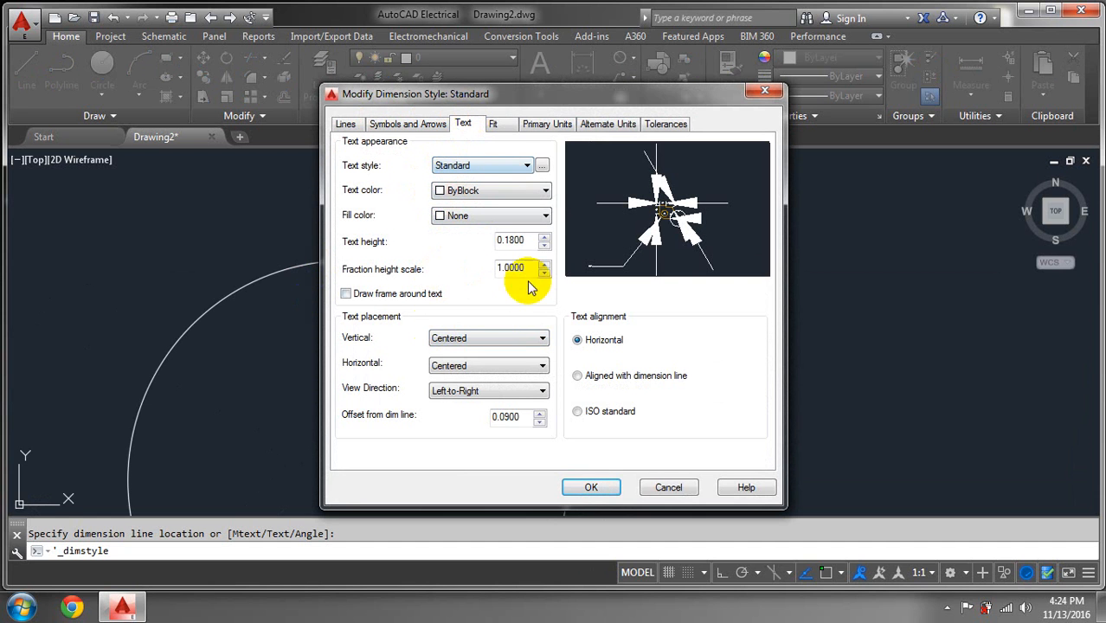
{"action": "left_click_drag", "start_coordinate": [527, 242], "coordinate": [479, 249]}
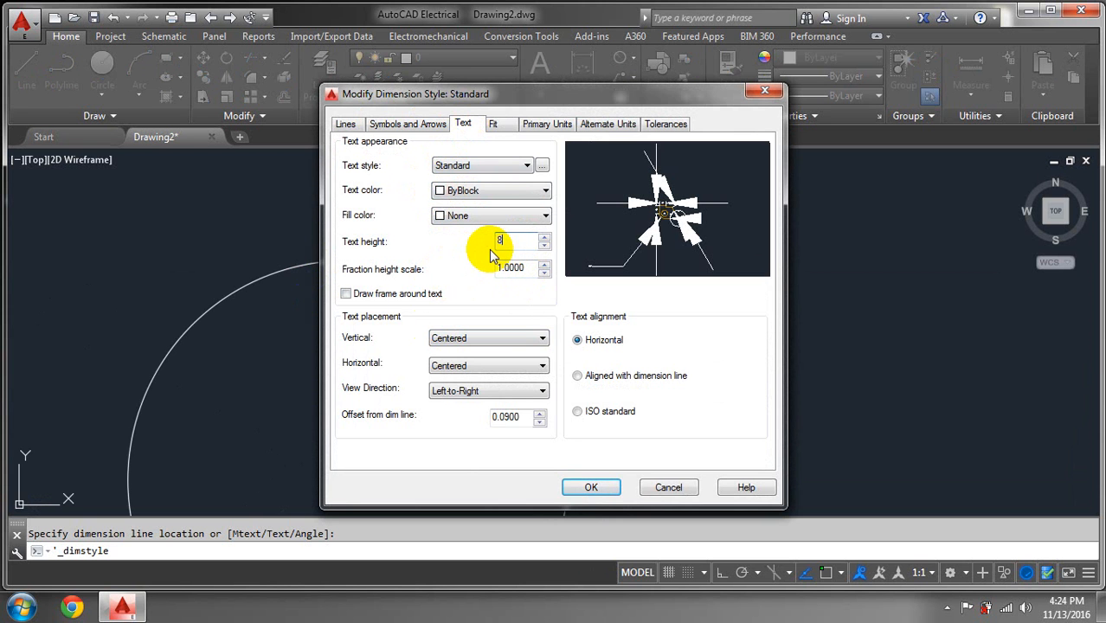
{"action": "left_click", "coordinate": [591, 487]}
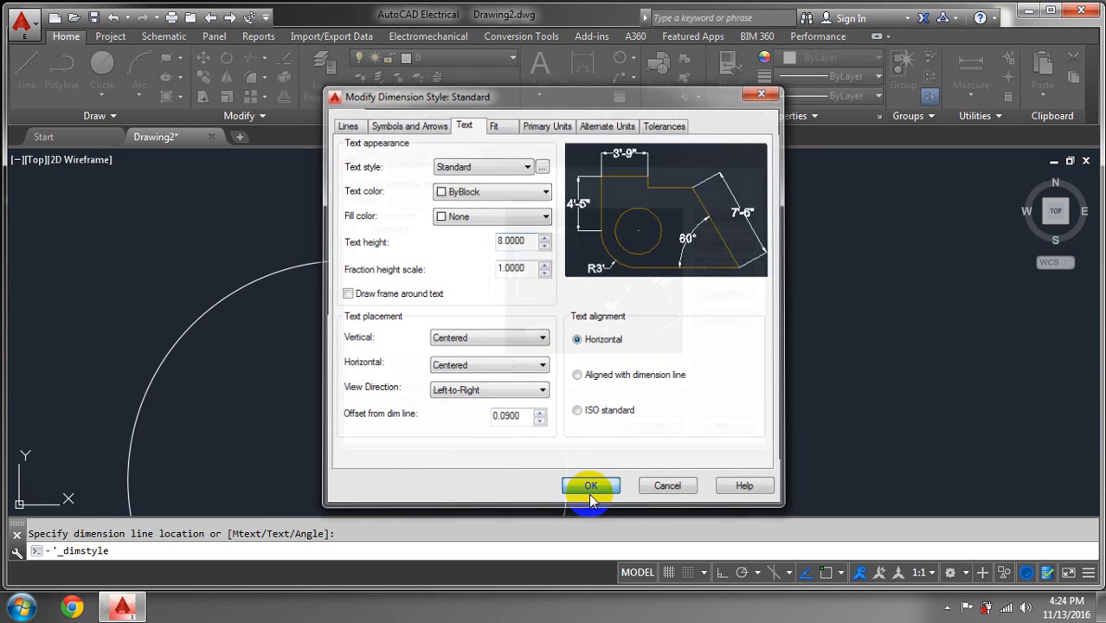
{"action": "left_click", "coordinate": [644, 424]}
{"action": "left_click", "coordinate": [663, 315]}
Draw a second circle with diameter 60 to the right of the dimensioned circle using the Center, Diameter method
{"action": "scroll", "coordinate": [663, 315], "scroll_direction": "down", "scroll_amount": 4}
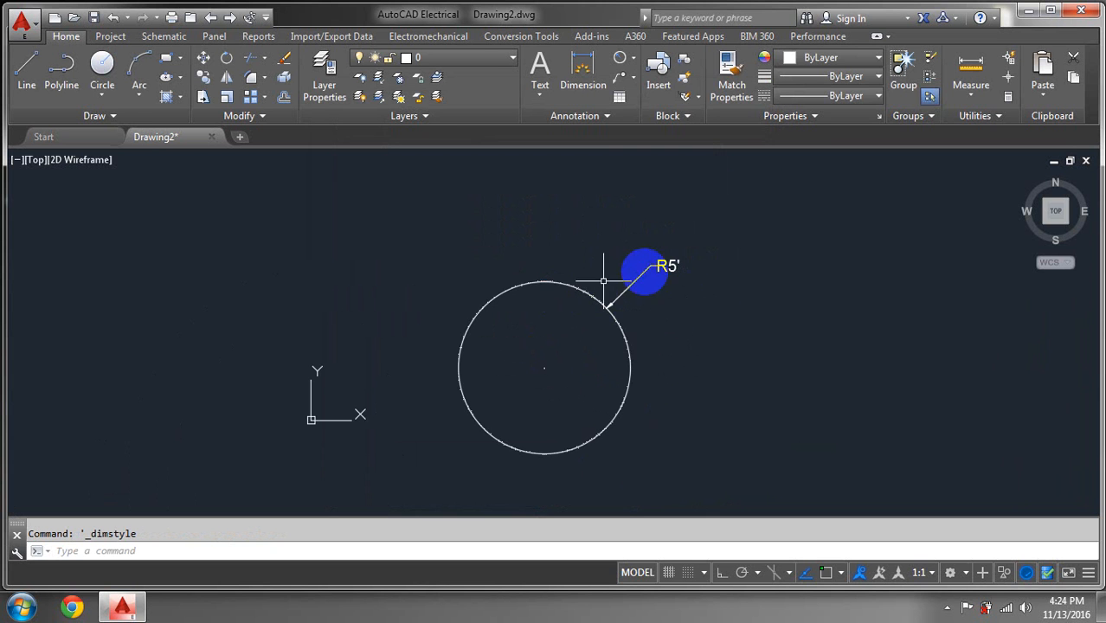
{"action": "mouse_move", "coordinate": [671, 300]}
{"action": "middle_mouse_down"}
{"action": "mouse_move", "coordinate": [420, 283]}
{"action": "mouse_move", "coordinate": [624, 267]}
{"action": "middle_mouse_up"}
{"action": "scroll", "coordinate": [420, 283], "scroll_direction": "down", "scroll_amount": 2}
{"action": "scroll", "coordinate": [625, 264], "scroll_direction": "up", "scroll_amount": 2}
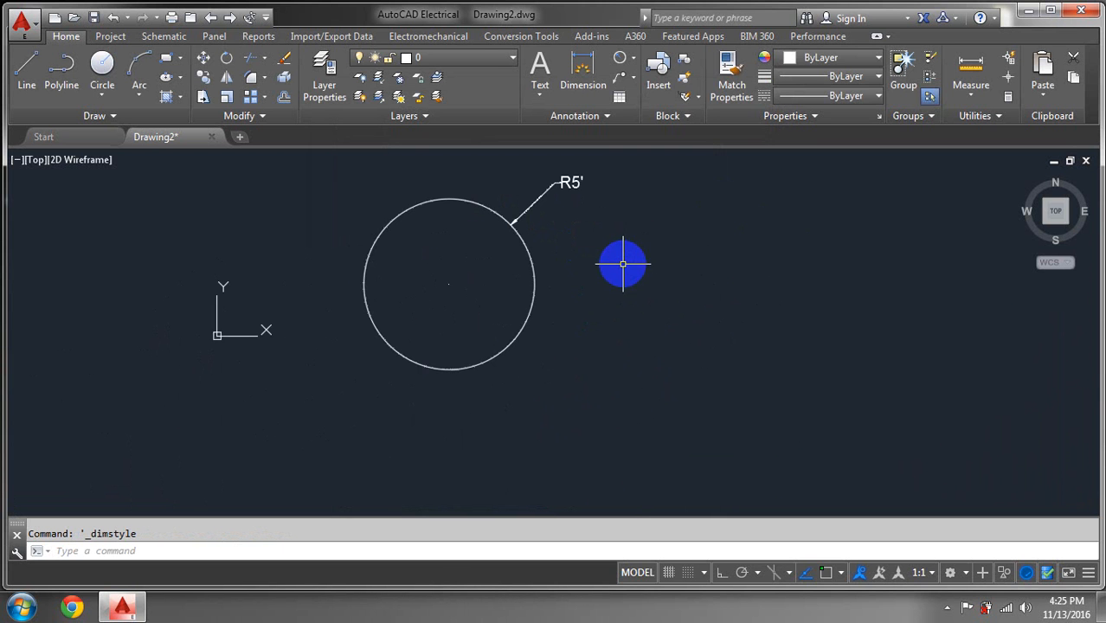
{"action": "left_click", "coordinate": [167, 139]}
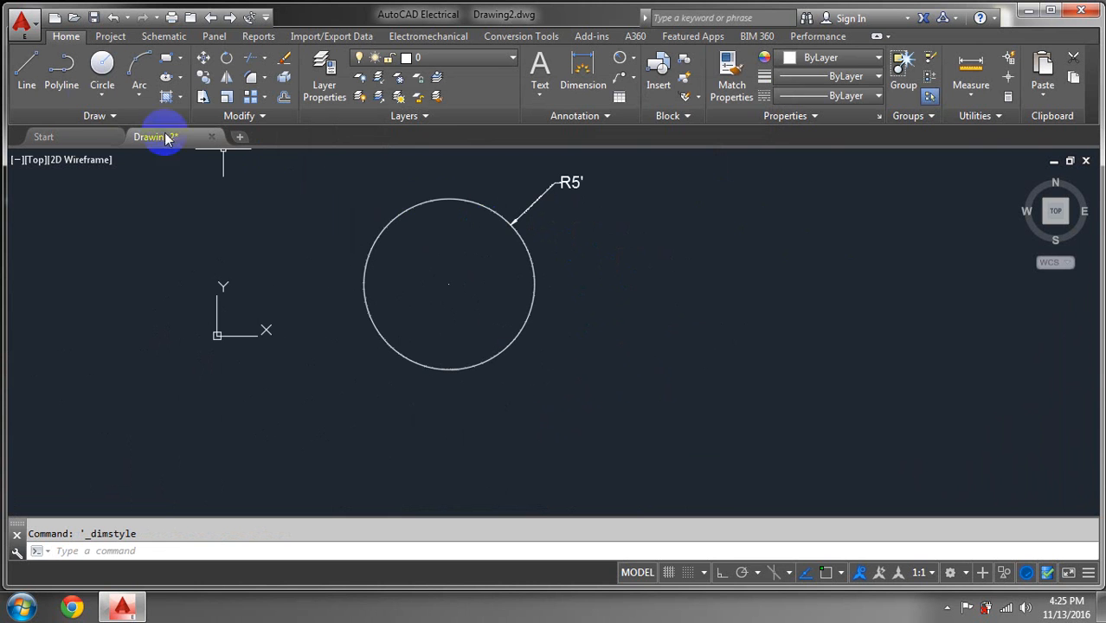
{"action": "left_click", "coordinate": [97, 93]}
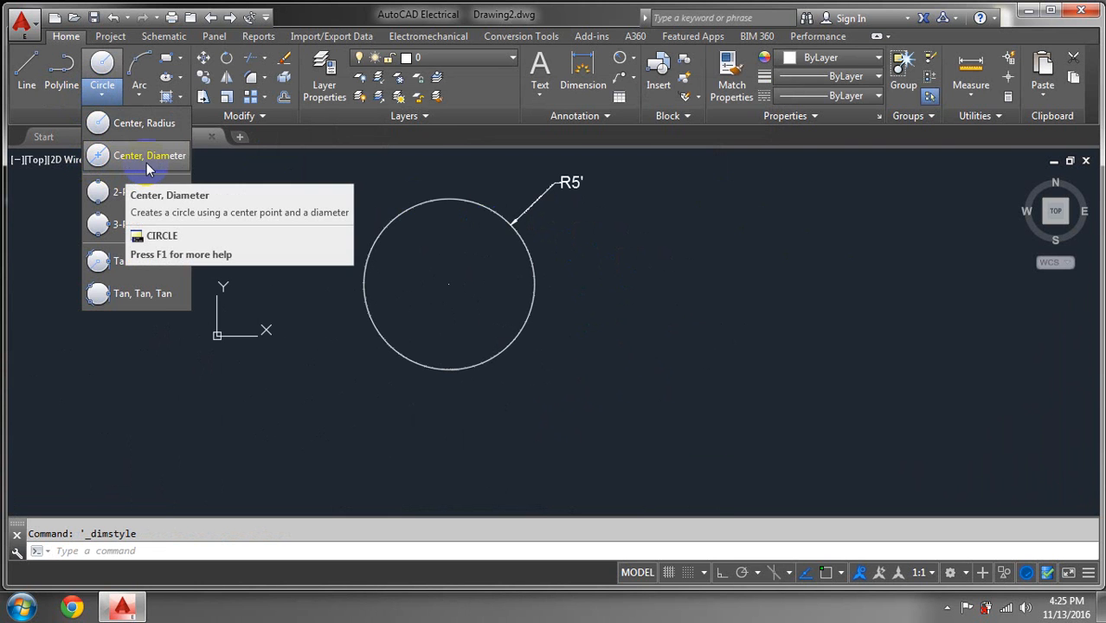
{"action": "left_click", "coordinate": [147, 159]}
{"action": "left_click", "coordinate": [742, 302]}
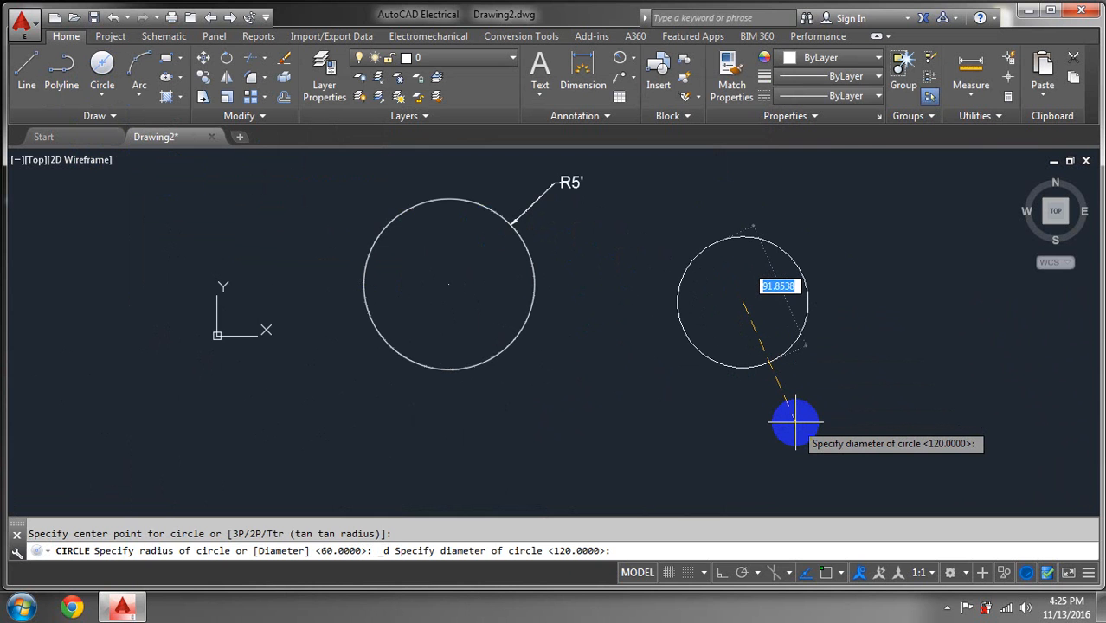
{"action": "key", "text": "Return"}
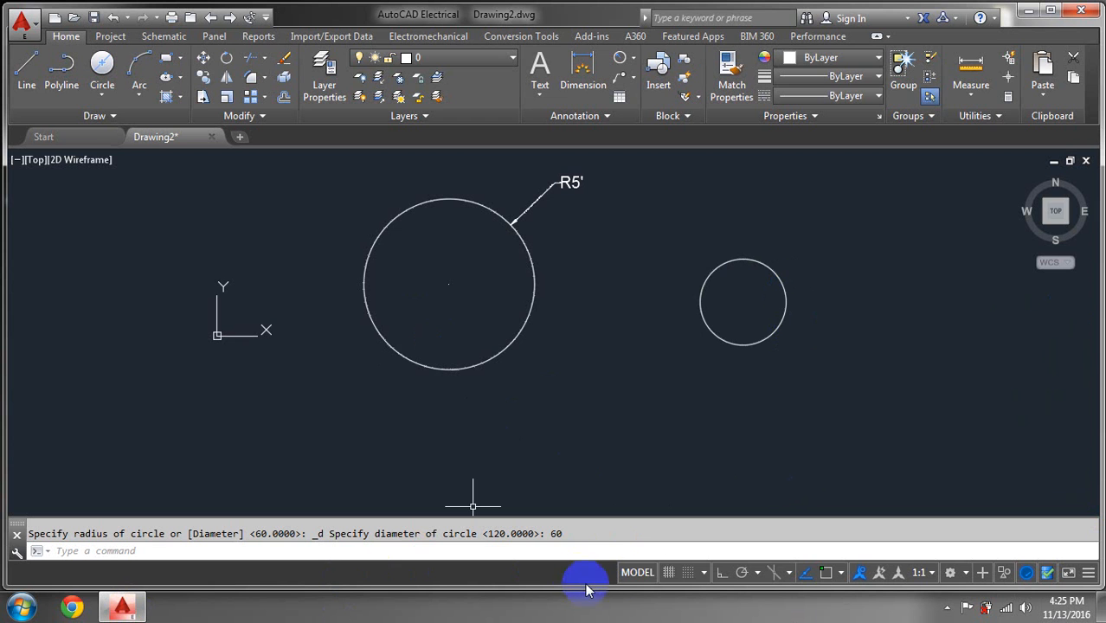
Open the Drafting Settings and examine the dynamic input, object snap, polar tracking, and snap and grid options
{"action": "left_click", "coordinate": [706, 575]}
{"action": "left_click", "coordinate": [711, 547]}
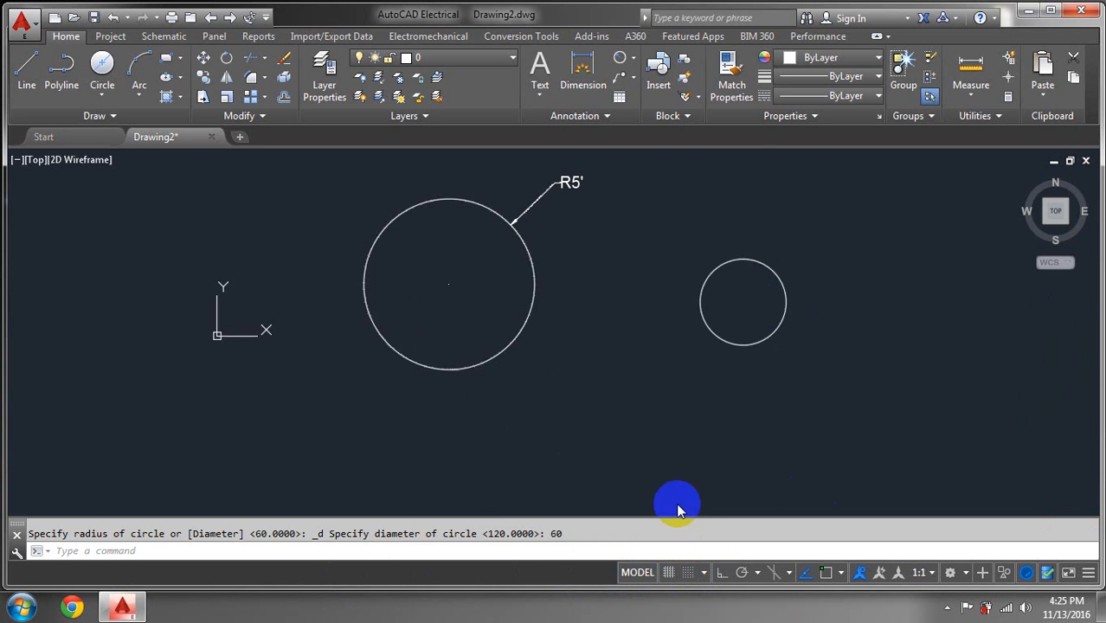
{"action": "left_click", "coordinate": [647, 149]}
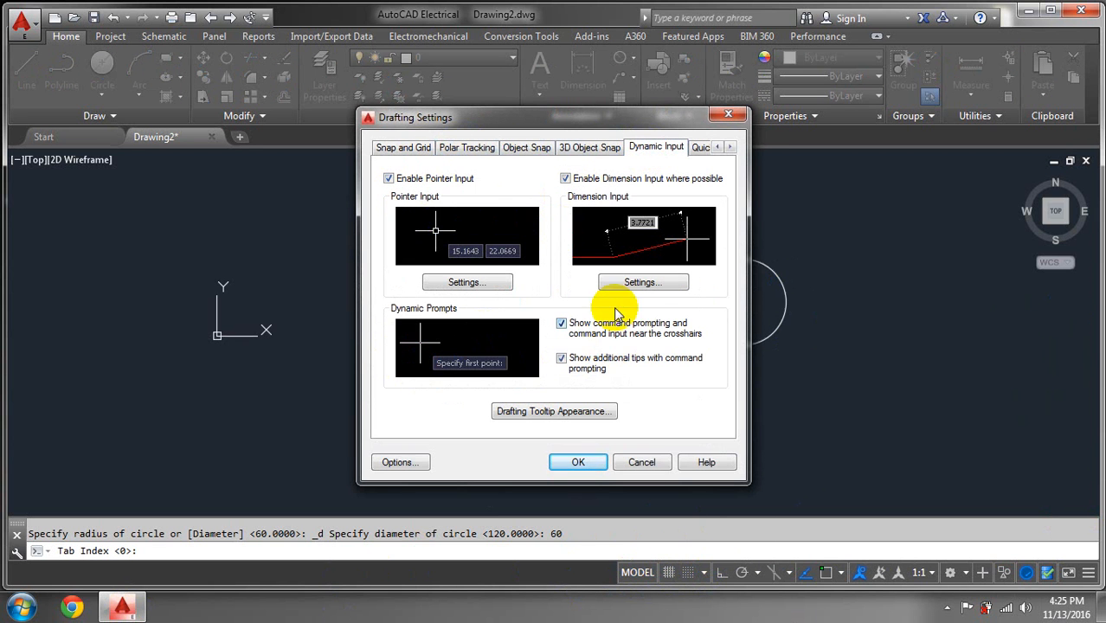
{"action": "left_click", "coordinate": [582, 148]}
{"action": "left_click", "coordinate": [524, 148]}
{"action": "left_click", "coordinate": [466, 148]}
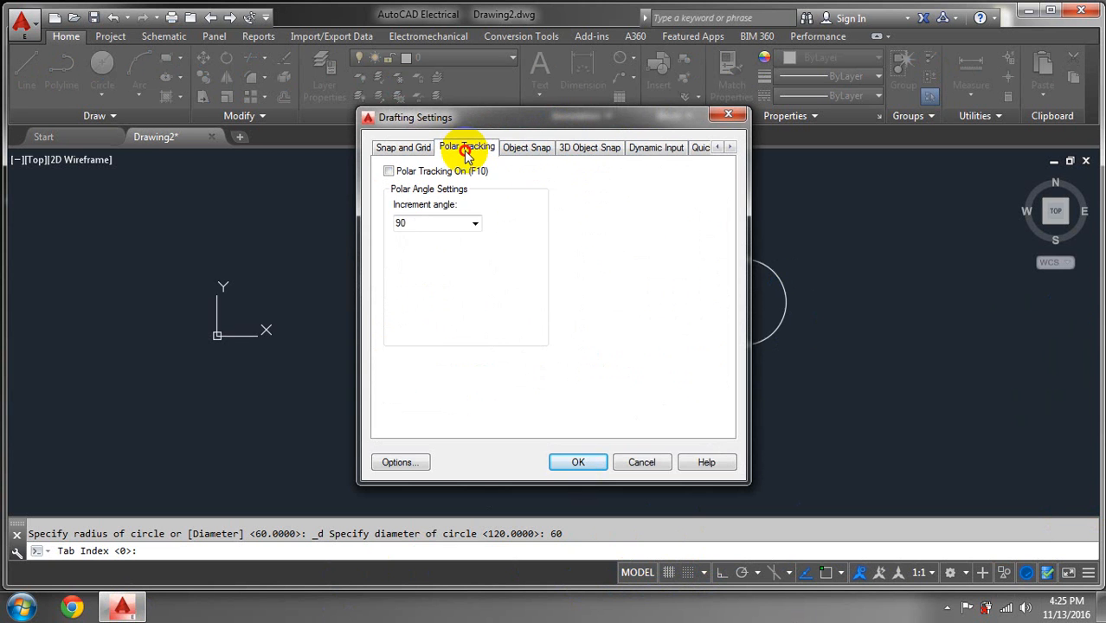
{"action": "left_click", "coordinate": [400, 148]}
Enable the Endpoint, Midpoint, Center, Geometric Center, Node, Quadrant and Perpendicular object snaps and apply the drafting settings
{"action": "left_click", "coordinate": [524, 148]}
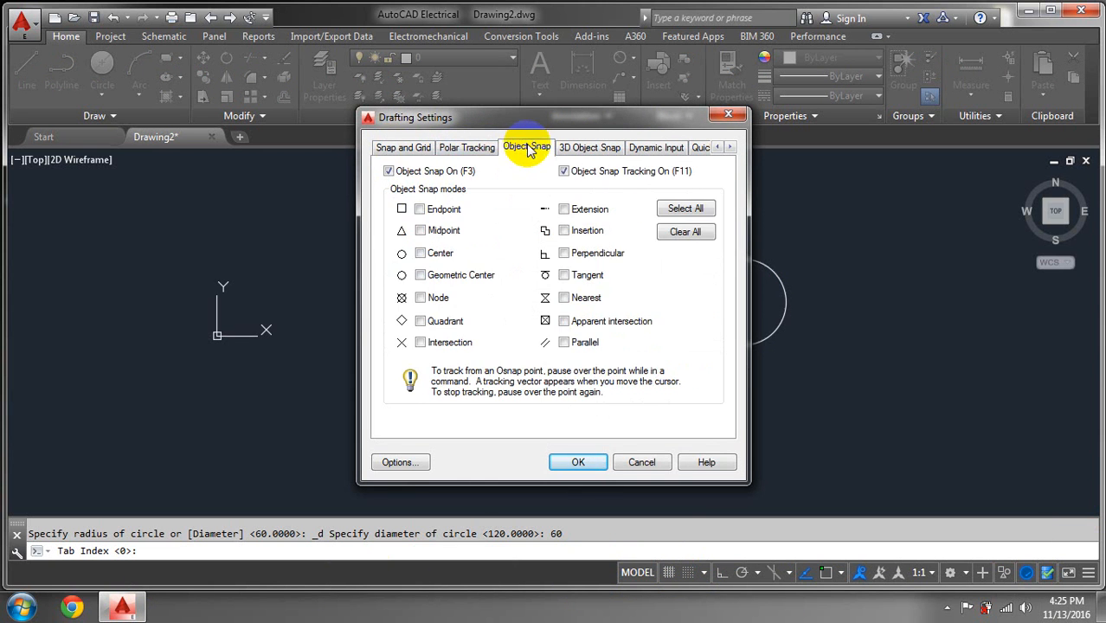
{"action": "left_click", "coordinate": [563, 171]}
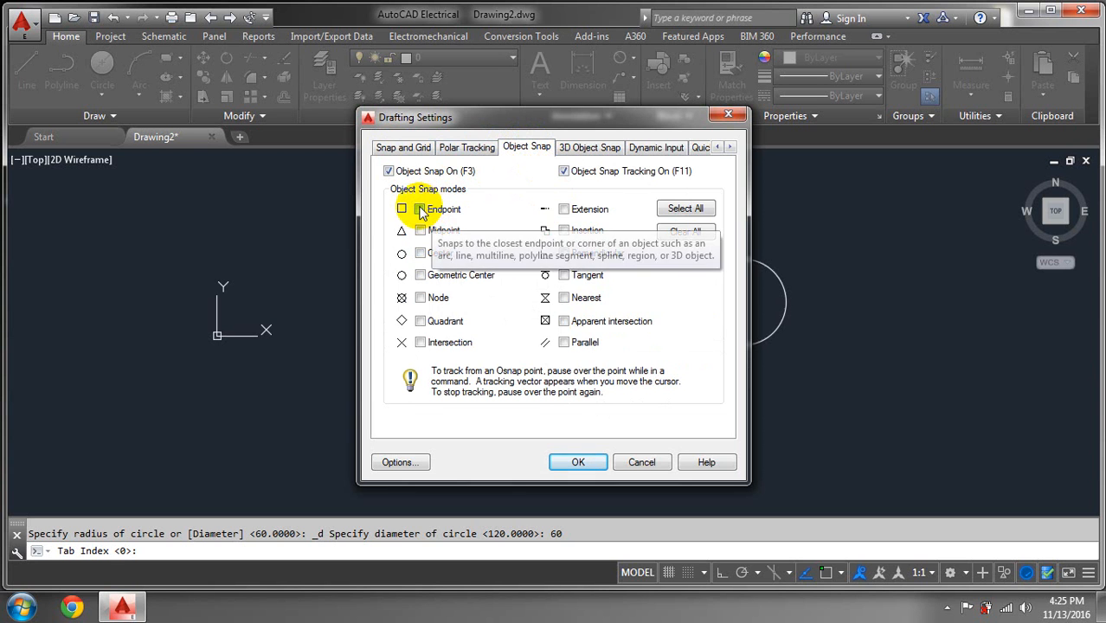
{"action": "left_click", "coordinate": [420, 208]}
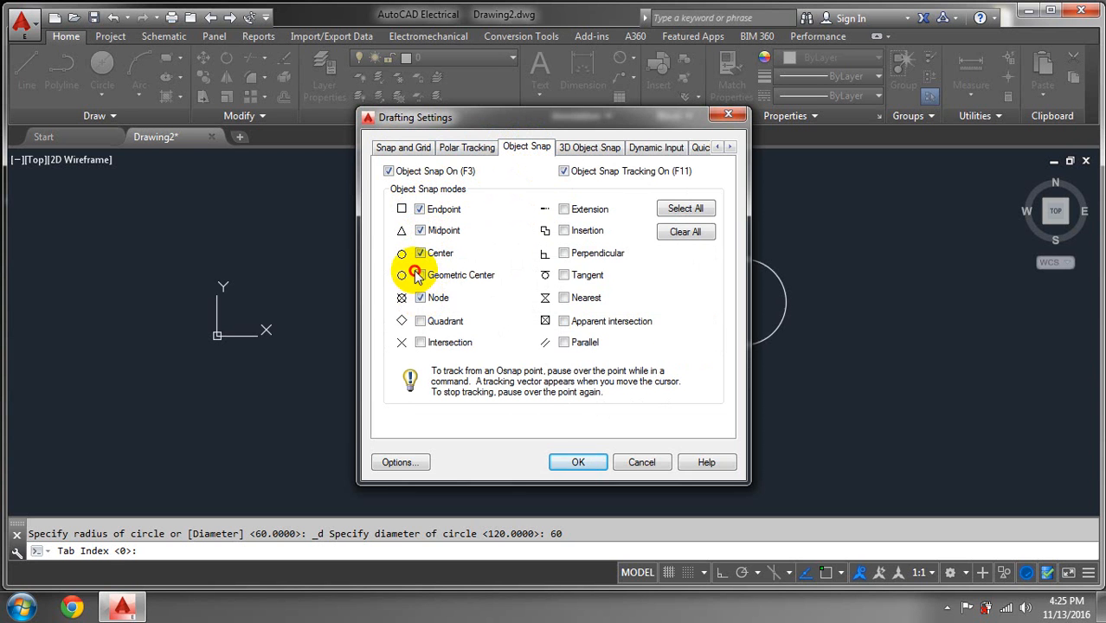
{"action": "left_click", "coordinate": [420, 322]}
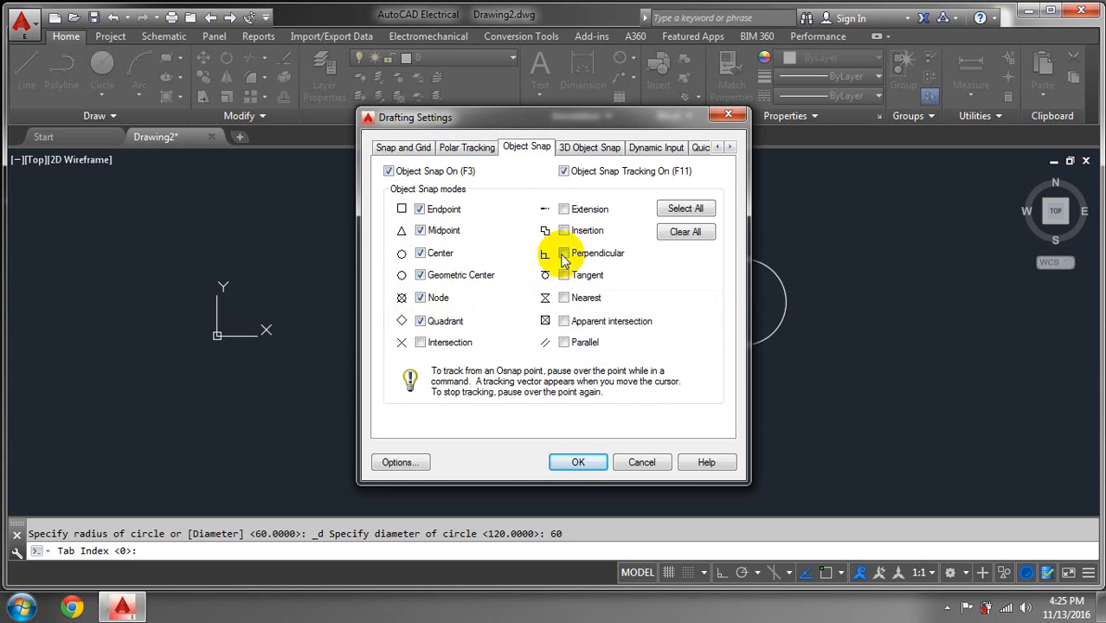
{"action": "left_click", "coordinate": [564, 255]}
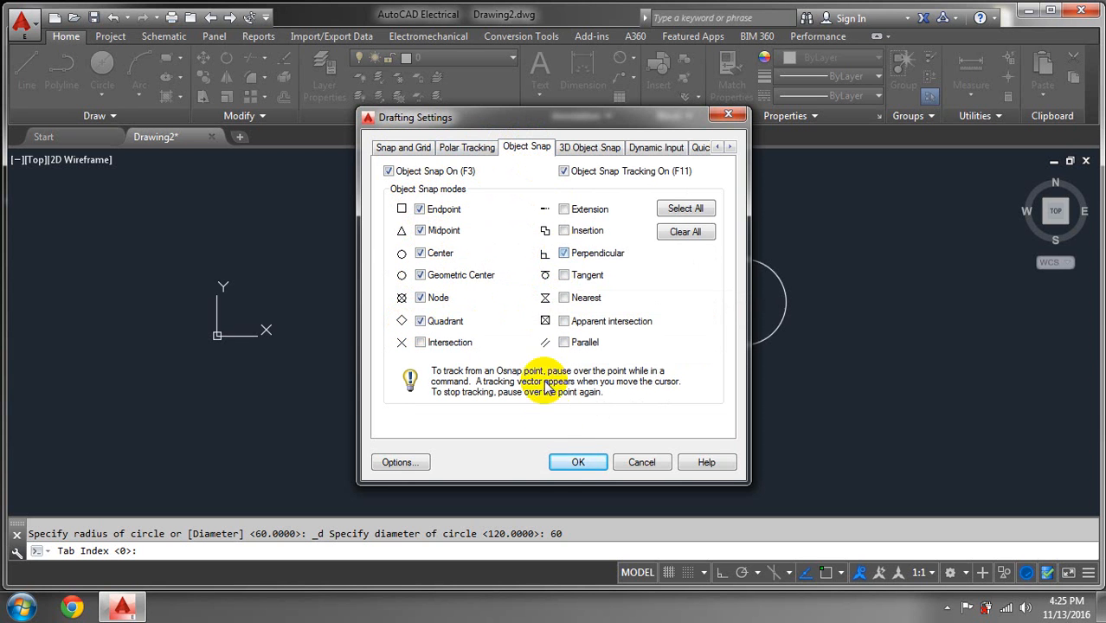
{"action": "left_click", "coordinate": [571, 464]}
Draw a 2-Point circle spanning the gap between the dimensioned circle's right quadrant and the small circle's left side
{"action": "scroll", "coordinate": [843, 313], "scroll_direction": "down", "scroll_amount": 5}
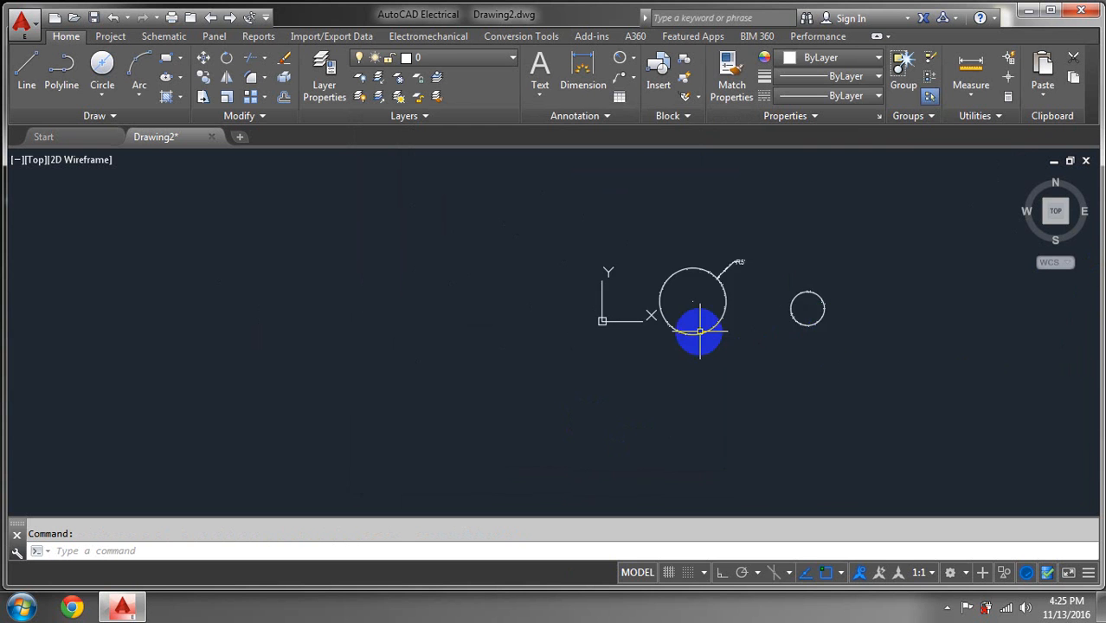
{"action": "scroll", "coordinate": [700, 330], "scroll_direction": "up", "scroll_amount": 6}
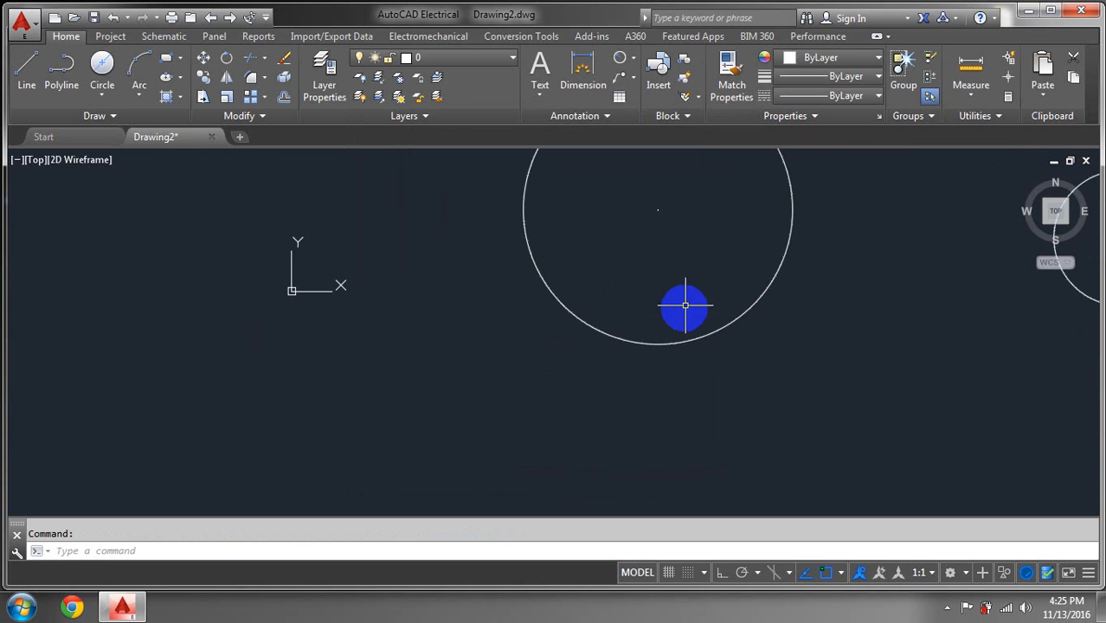
{"action": "scroll", "coordinate": [422, 260], "scroll_direction": "down", "scroll_amount": 2}
{"action": "middle_click_drag", "start_coordinate": [664, 298], "coordinate": [527, 336]}
{"action": "scroll", "coordinate": [527, 336], "scroll_direction": "down", "scroll_amount": 2}
{"action": "scroll", "coordinate": [632, 248], "scroll_direction": "up", "scroll_amount": 2}
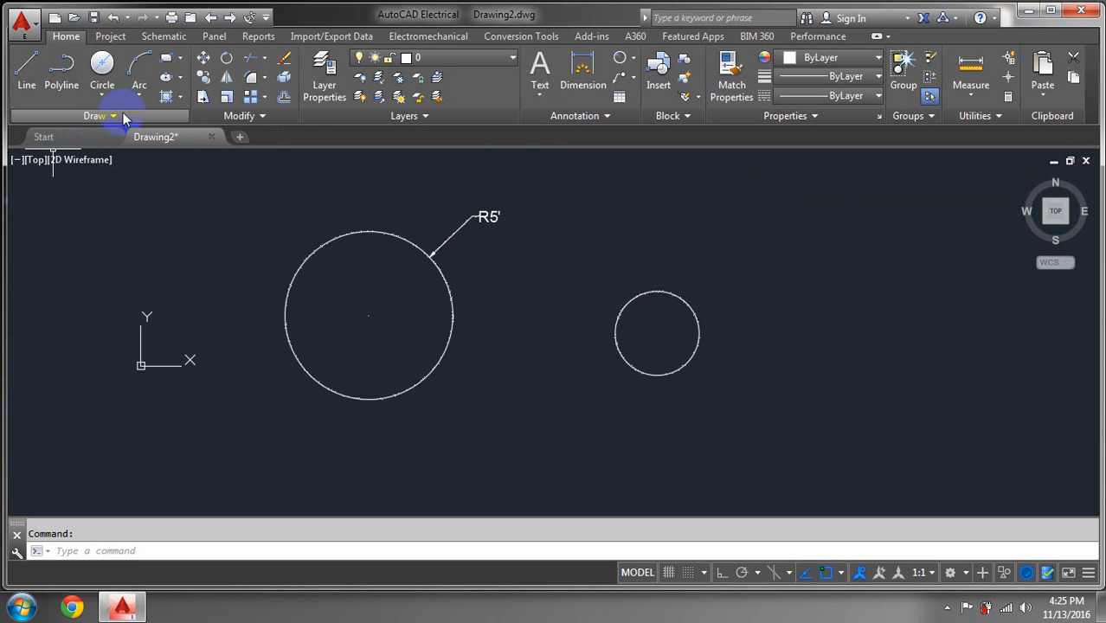
{"action": "left_click", "coordinate": [103, 95]}
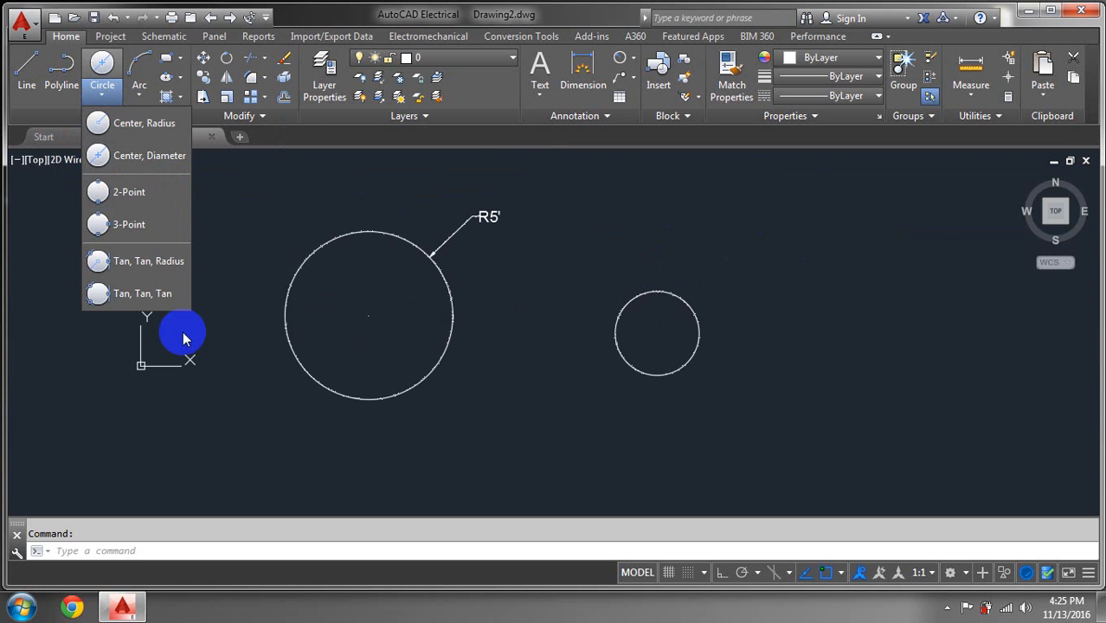
{"action": "left_click", "coordinate": [134, 194]}
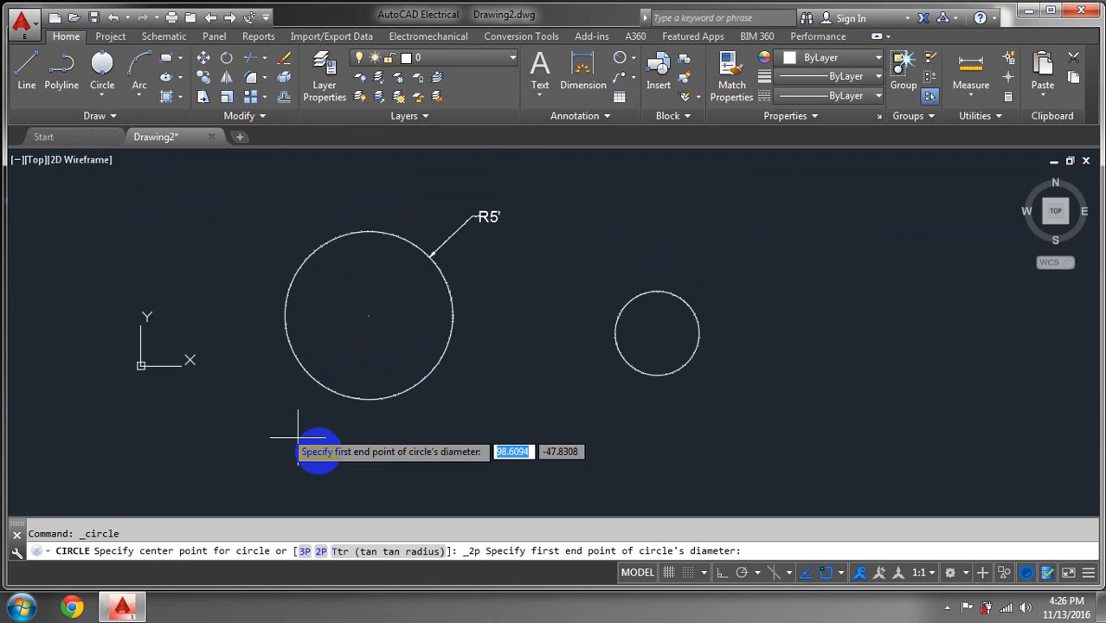
{"action": "left_click", "coordinate": [451, 321]}
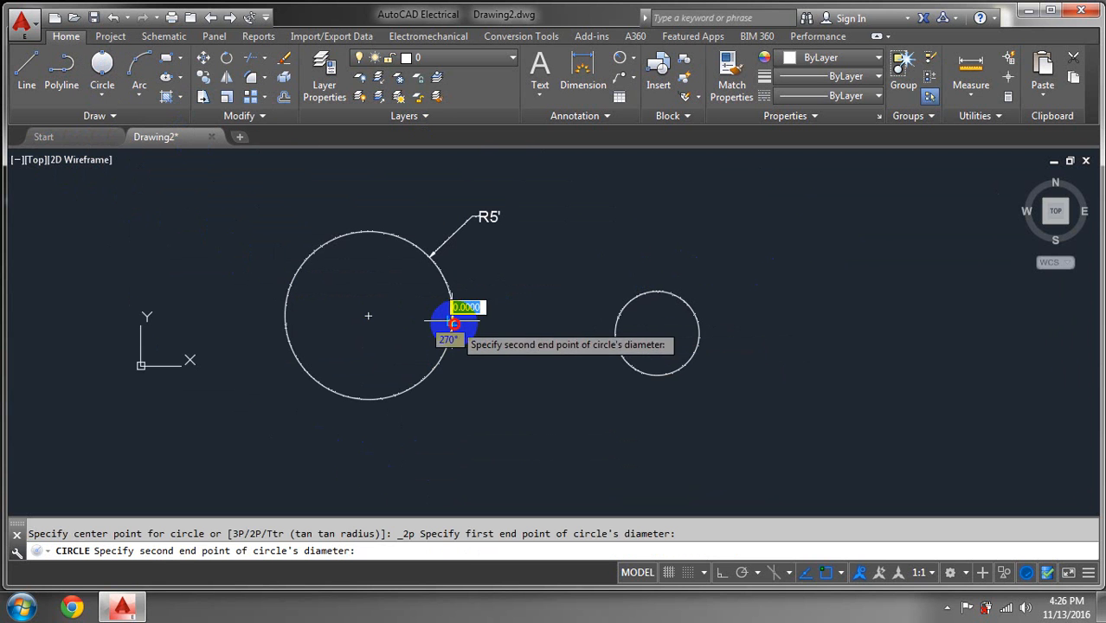
{"action": "left_click", "coordinate": [615, 322]}
{"action": "scroll", "coordinate": [610, 385], "scroll_direction": "up", "scroll_amount": 4}
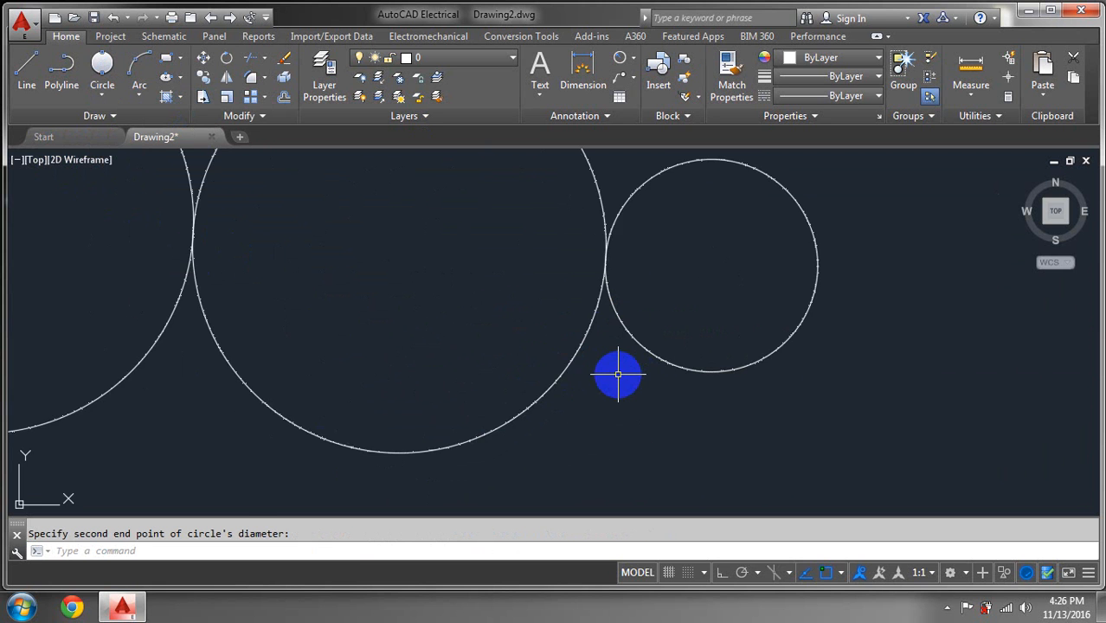
{"action": "scroll", "coordinate": [616, 376], "scroll_direction": "down", "scroll_amount": 4}
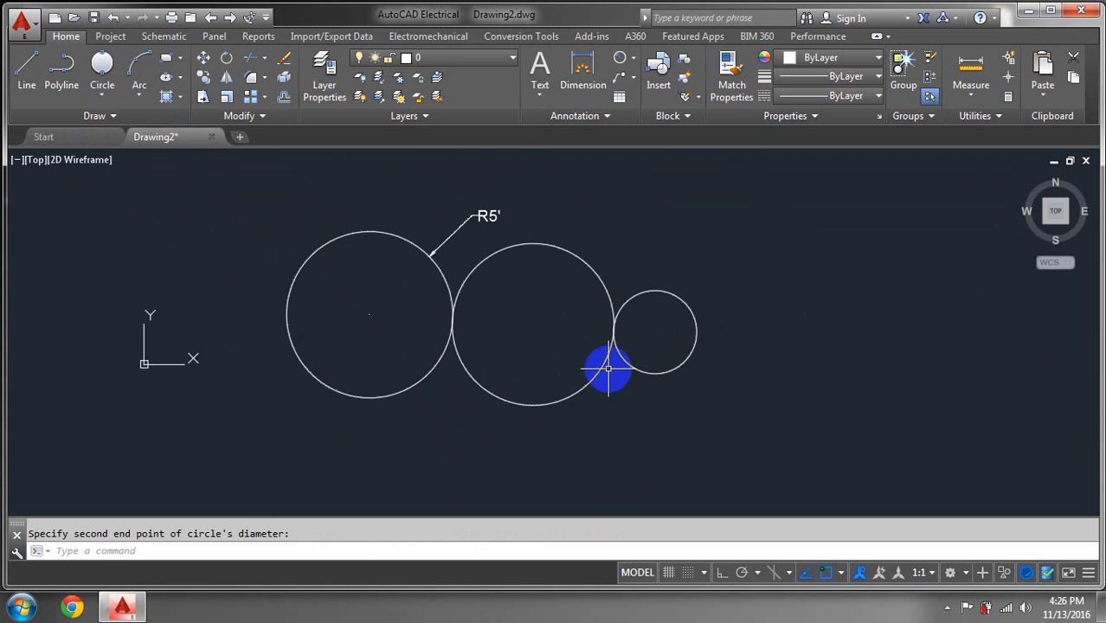
Turn Ortho mode on and draw a single horizontal line in the empty space to the right of the three circles
{"action": "scroll", "coordinate": [607, 367], "scroll_direction": "down", "scroll_amount": 4}
{"action": "middle_click_drag", "start_coordinate": [667, 309], "coordinate": [469, 309]}
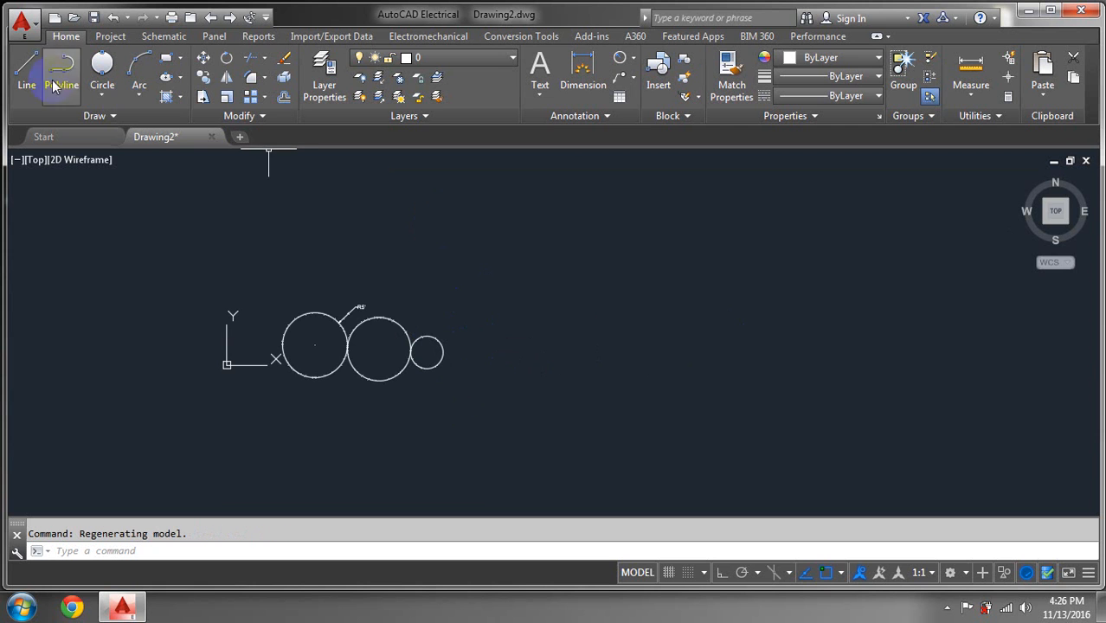
{"action": "left_click_drag", "start_coordinate": [567, 289], "coordinate": [875, 289]}
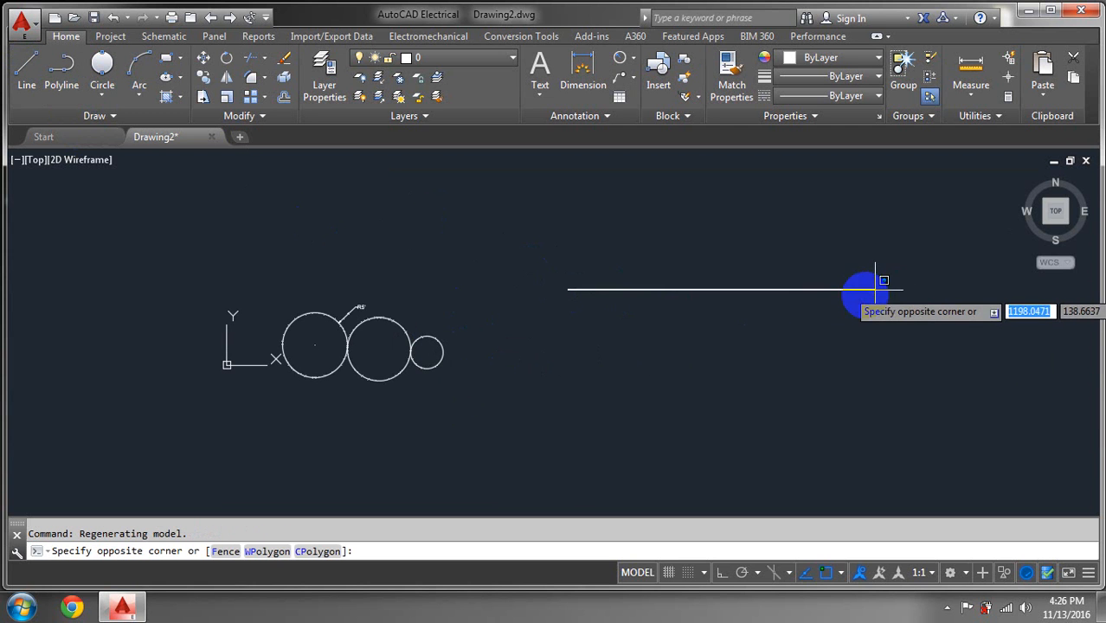
{"action": "left_click", "coordinate": [722, 572]}
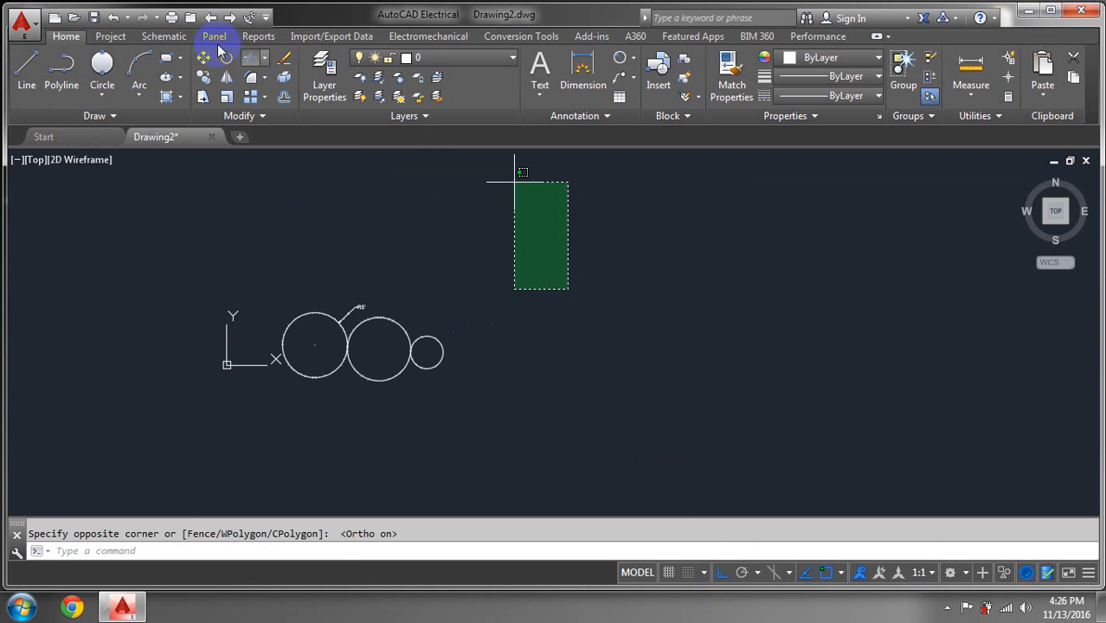
{"action": "left_click", "coordinate": [650, 266]}
{"action": "key", "text": "Escape"}
{"action": "left_click", "coordinate": [28, 76]}
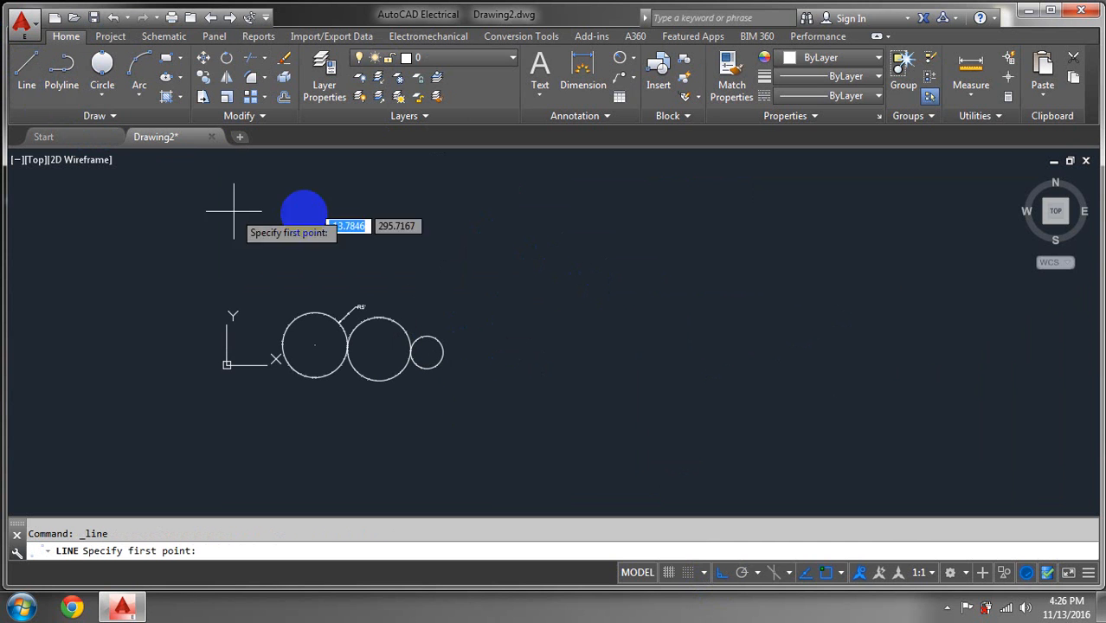
{"action": "left_click", "coordinate": [520, 270]}
{"action": "right_click", "coordinate": [812, 287]}
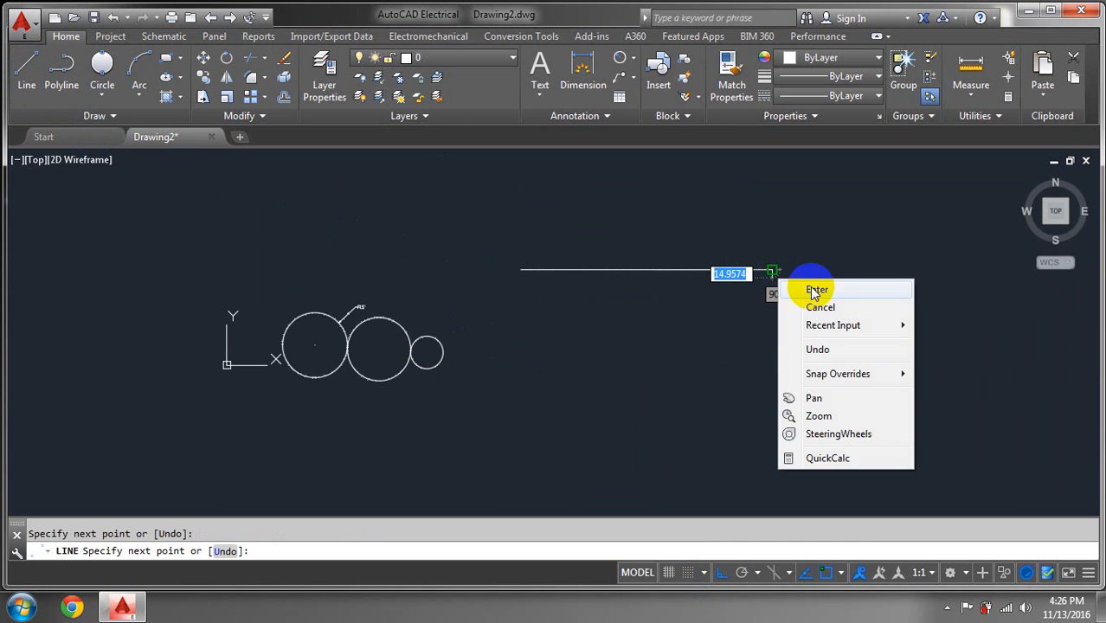
{"action": "left_click", "coordinate": [815, 289]}
{"action": "scroll", "coordinate": [740, 269], "scroll_direction": "down", "scroll_amount": 2}
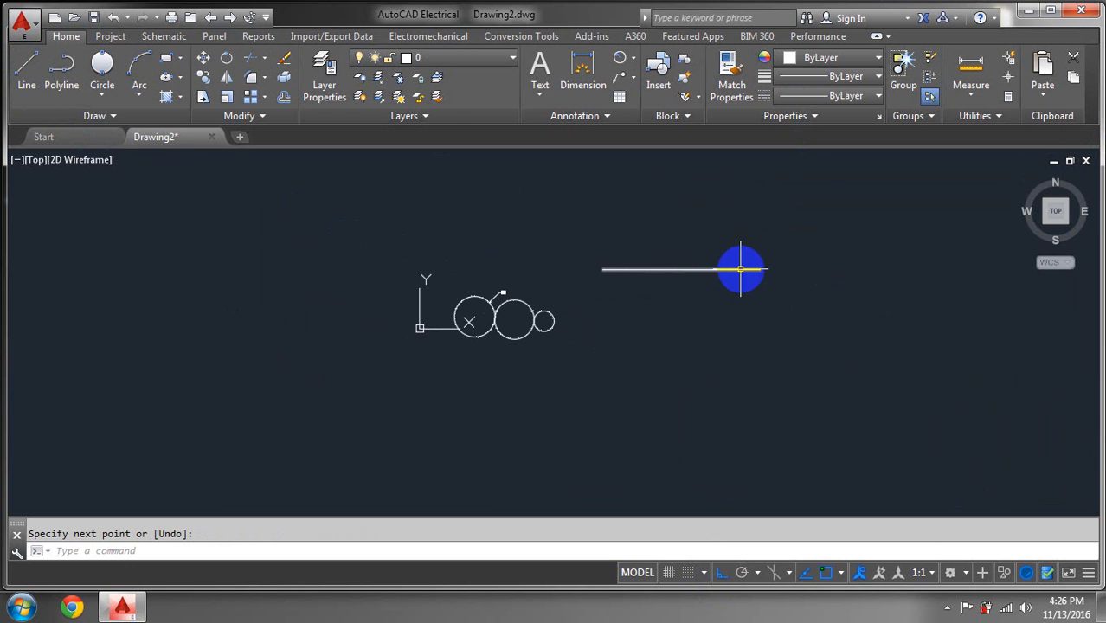
Draw a 2-Point circle using the two endpoints of the horizontal line as its diameter
{"action": "left_click", "coordinate": [86, 159]}
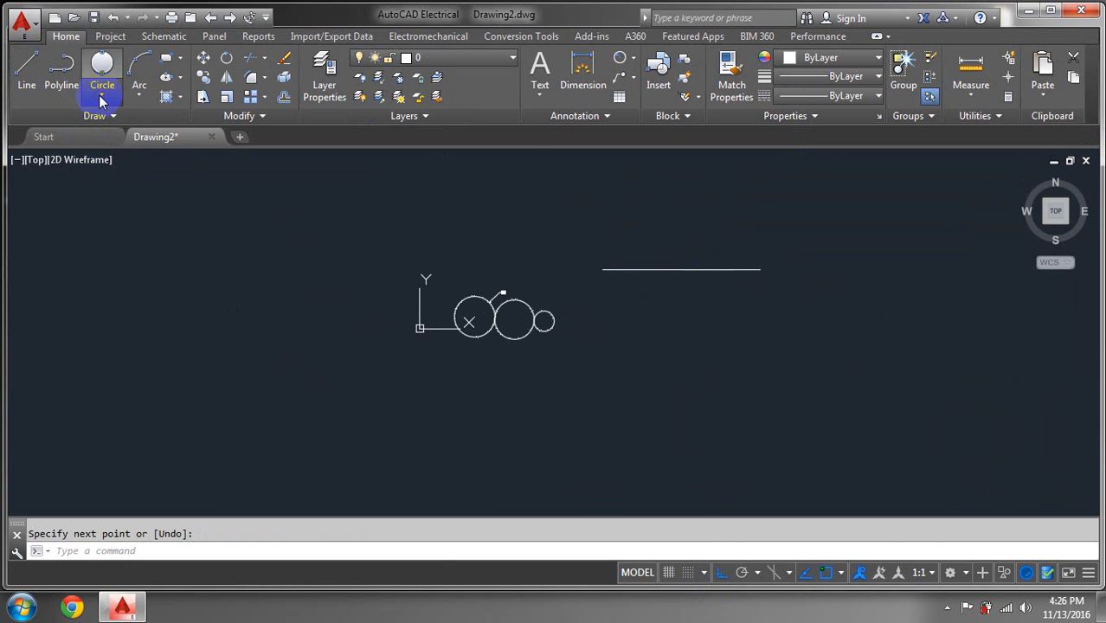
{"action": "left_click", "coordinate": [101, 101]}
{"action": "left_click", "coordinate": [102, 186]}
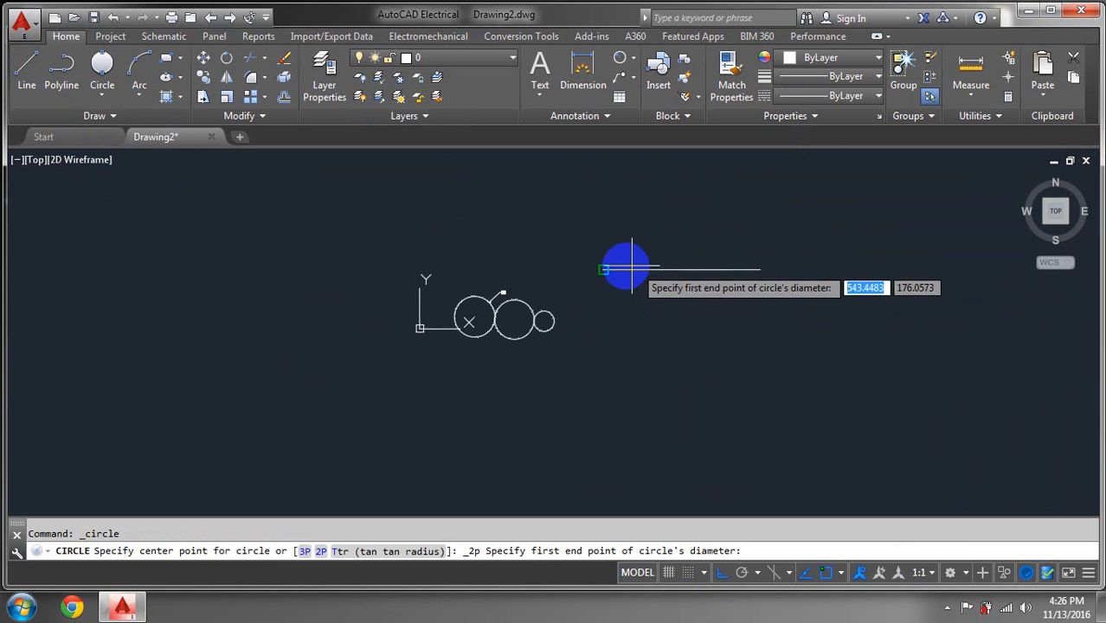
{"action": "left_click", "coordinate": [603, 269]}
{"action": "left_click", "coordinate": [758, 271]}
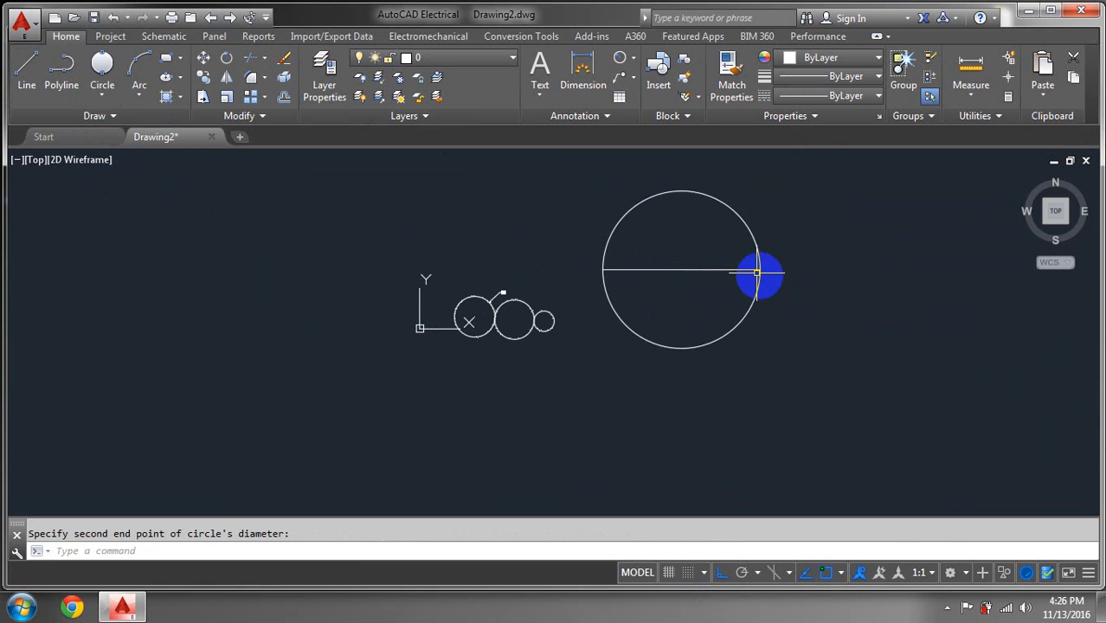
Draw a polyline triangle right of the line-and-circle figure, with a horizontal base and a left side about 494 long, switching Ortho off for the sloped sides
{"action": "middle_click_drag", "start_coordinate": [941, 317], "coordinate": [502, 373]}
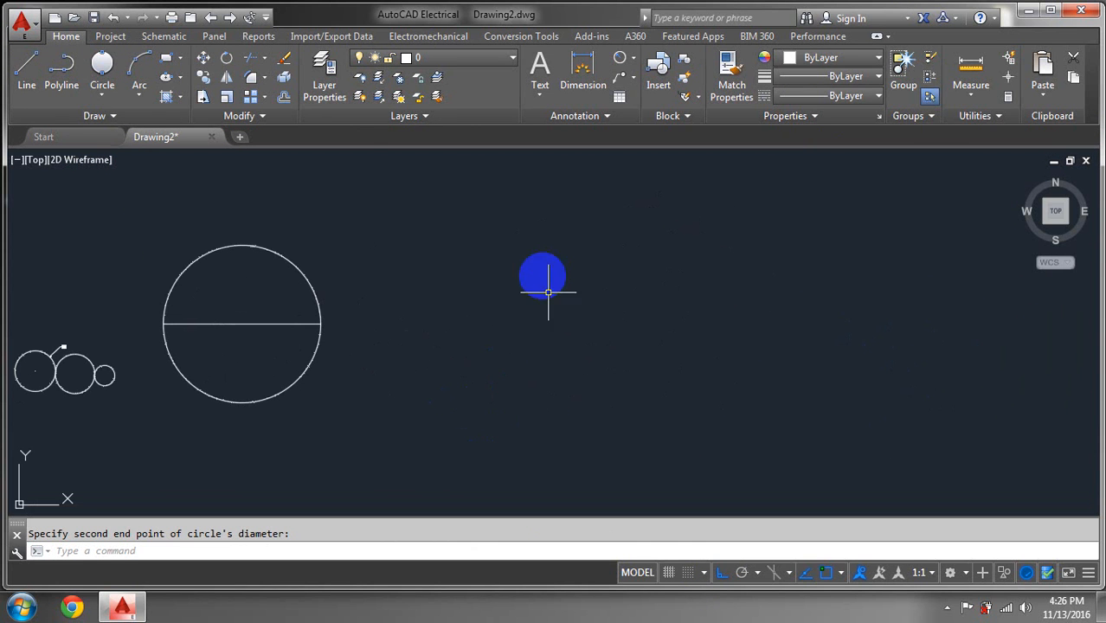
{"action": "left_click", "coordinate": [61, 80]}
{"action": "left_click", "coordinate": [463, 348]}
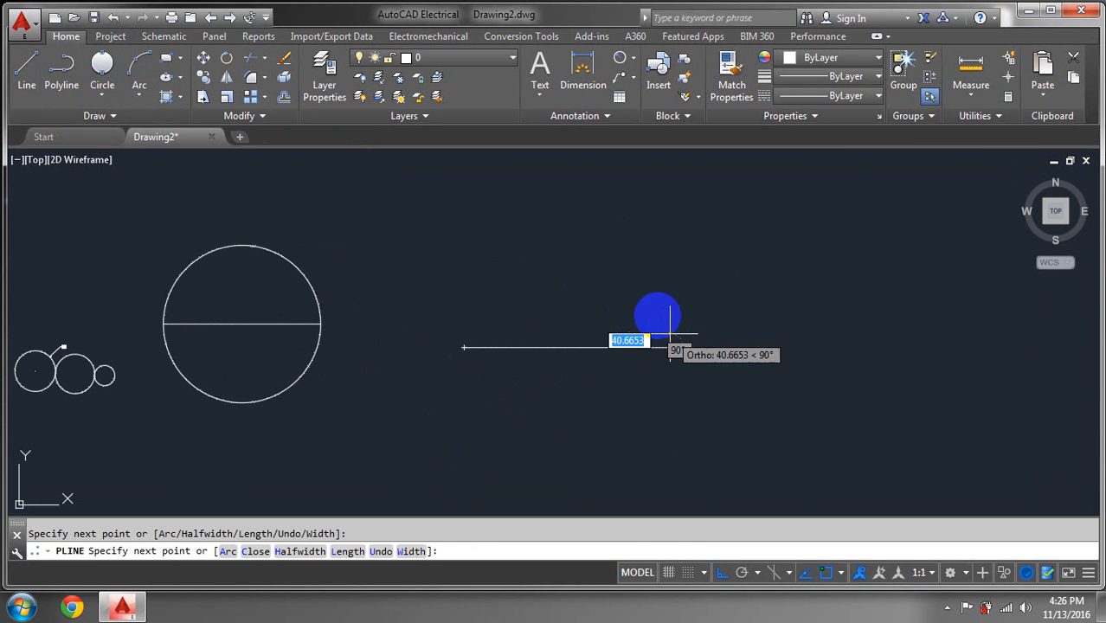
{"action": "left_click", "coordinate": [722, 572]}
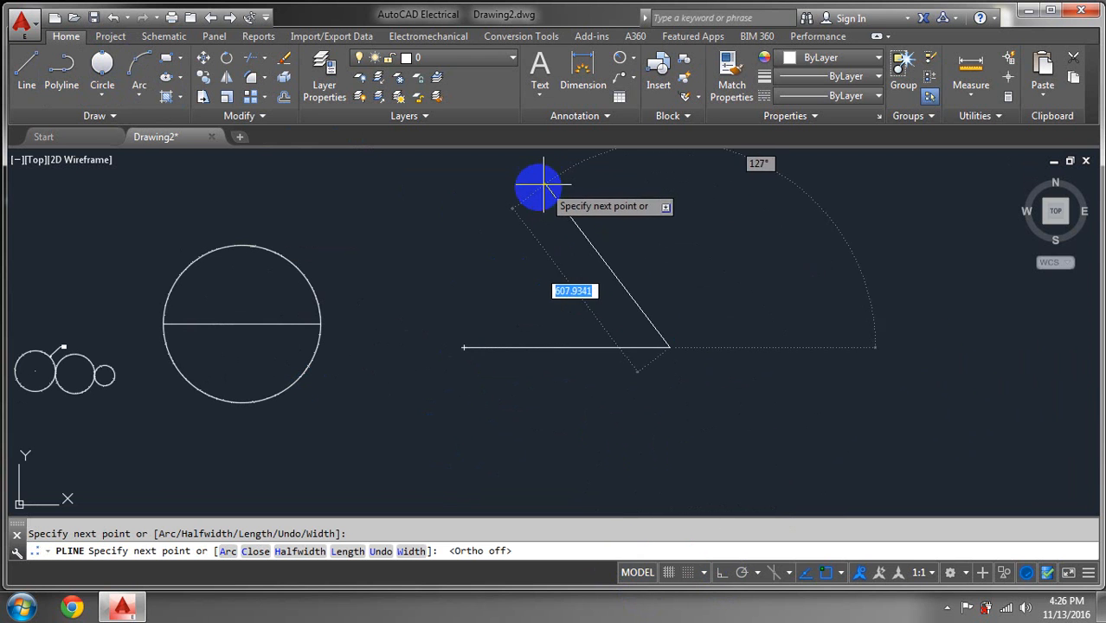
{"action": "left_click", "coordinate": [547, 203]}
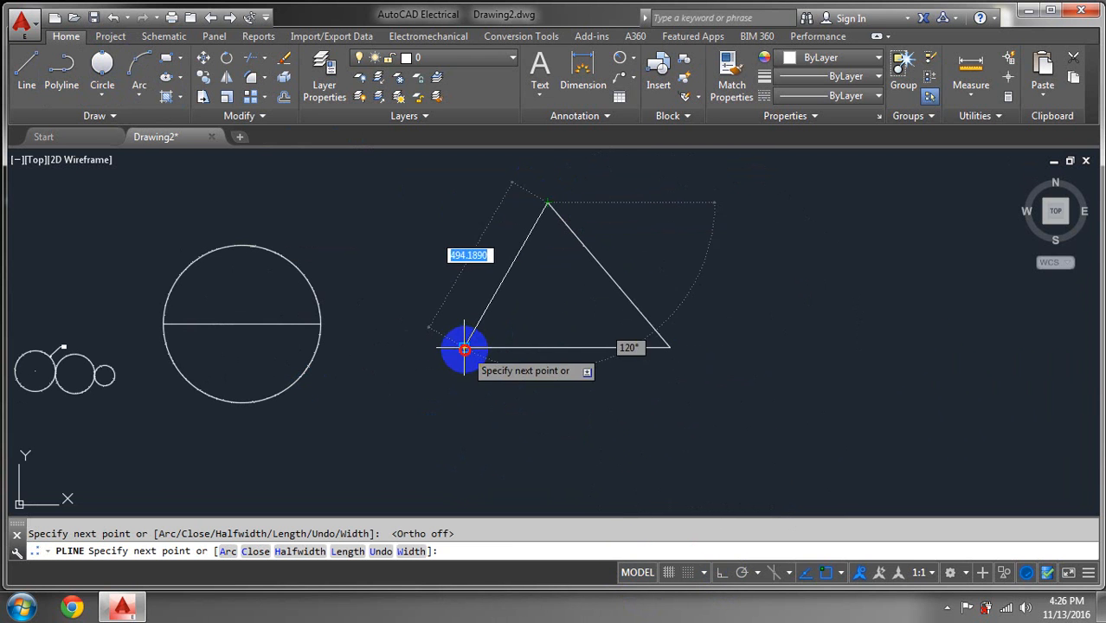
{"action": "left_click", "coordinate": [464, 348]}
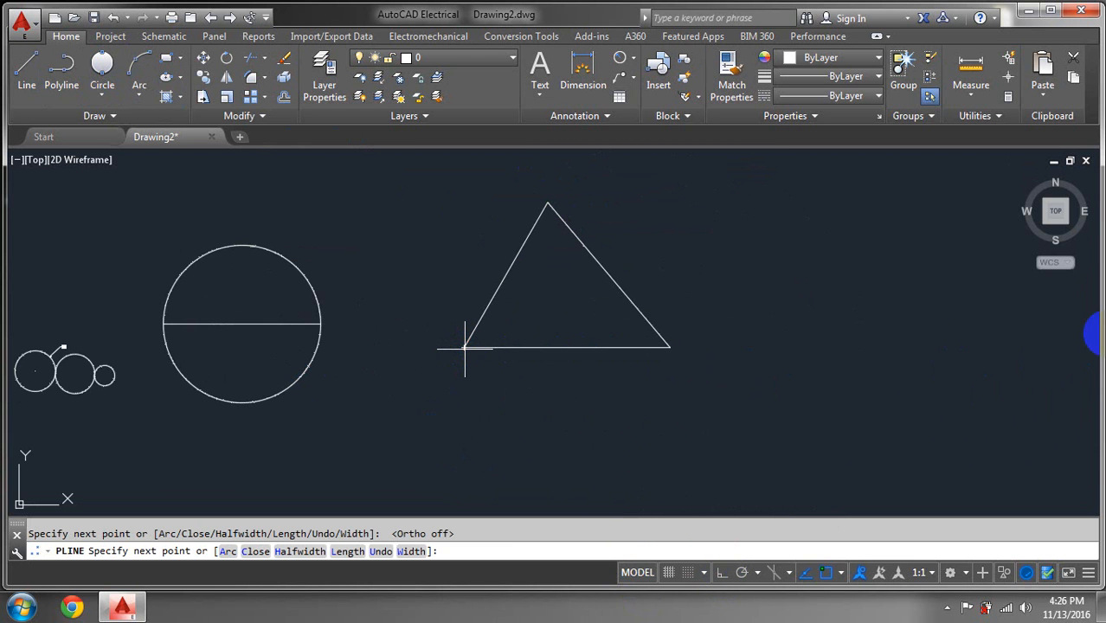
{"action": "key", "text": "Escape"}
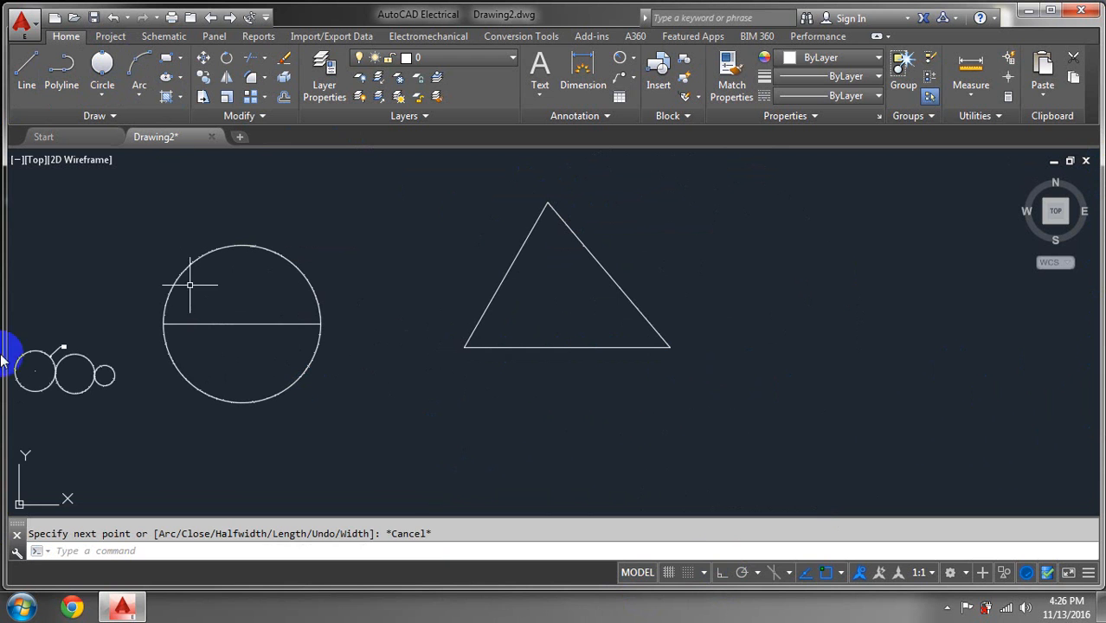
Draw a 3-Point circle through the apex and both base corners of the triangle
{"action": "left_click", "coordinate": [101, 93]}
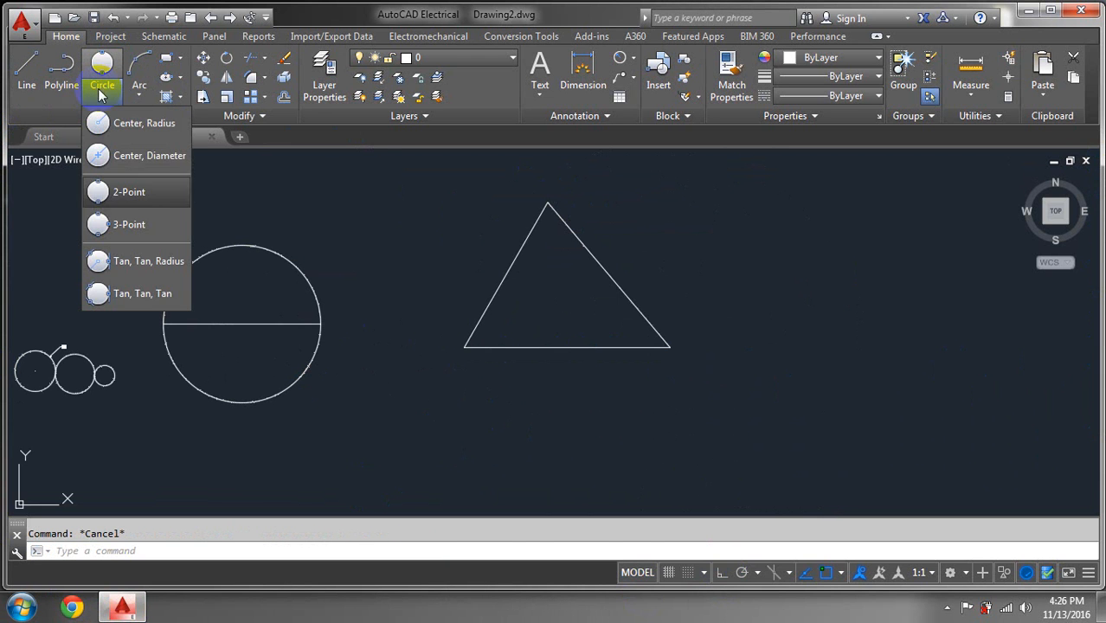
{"action": "left_click", "coordinate": [129, 225]}
{"action": "left_click", "coordinate": [547, 204]}
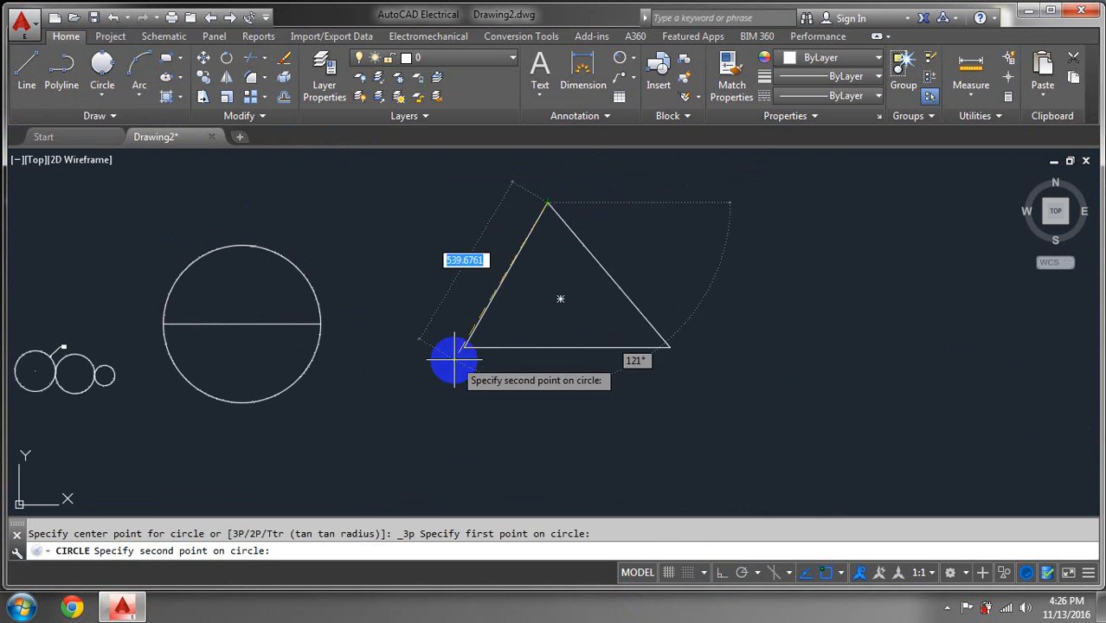
{"action": "left_click", "coordinate": [467, 348]}
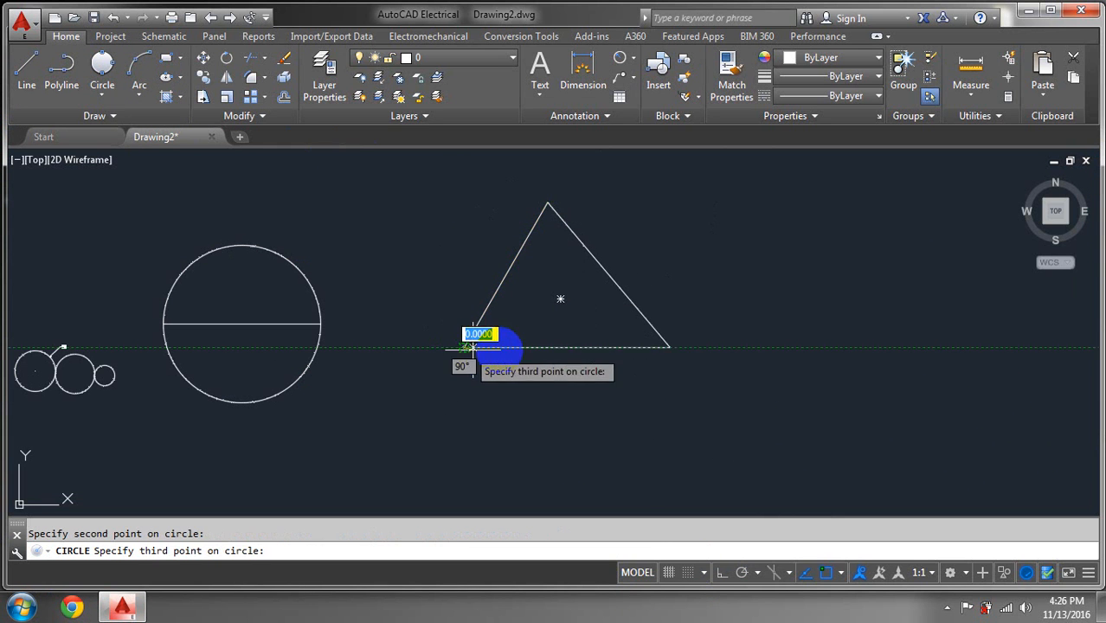
{"action": "left_click", "coordinate": [670, 347]}
{"action": "scroll", "coordinate": [847, 426], "scroll_direction": "down", "scroll_amount": 2}
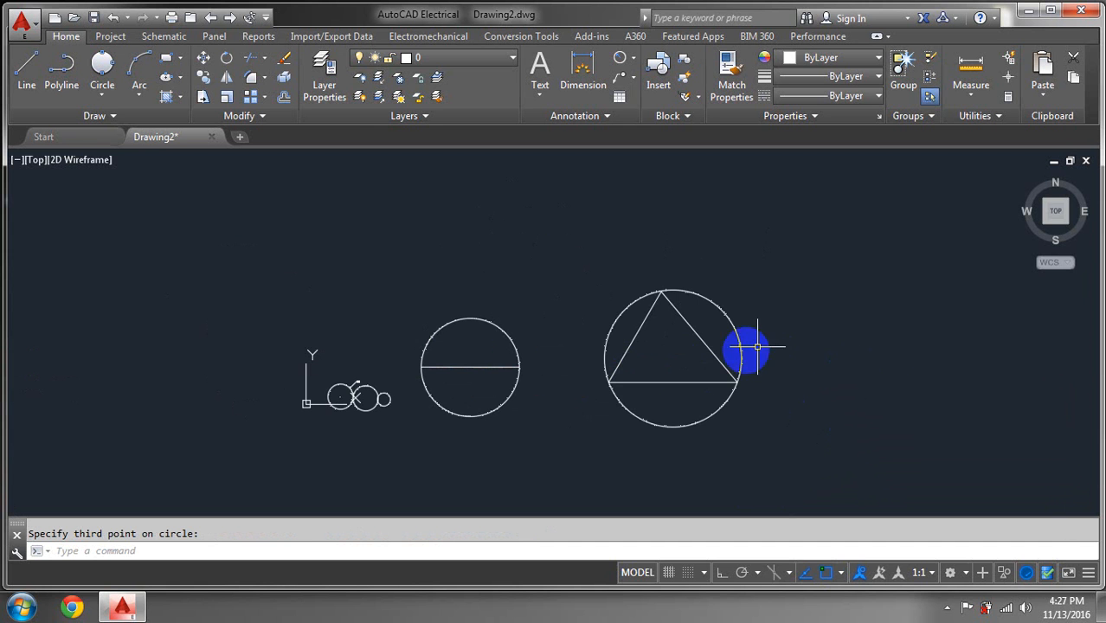
Draw a circle with radius 60 in the empty space right of the triangle using the Center, Radius method
{"action": "middle_click_drag", "start_coordinate": [900, 368], "coordinate": [198, 411]}
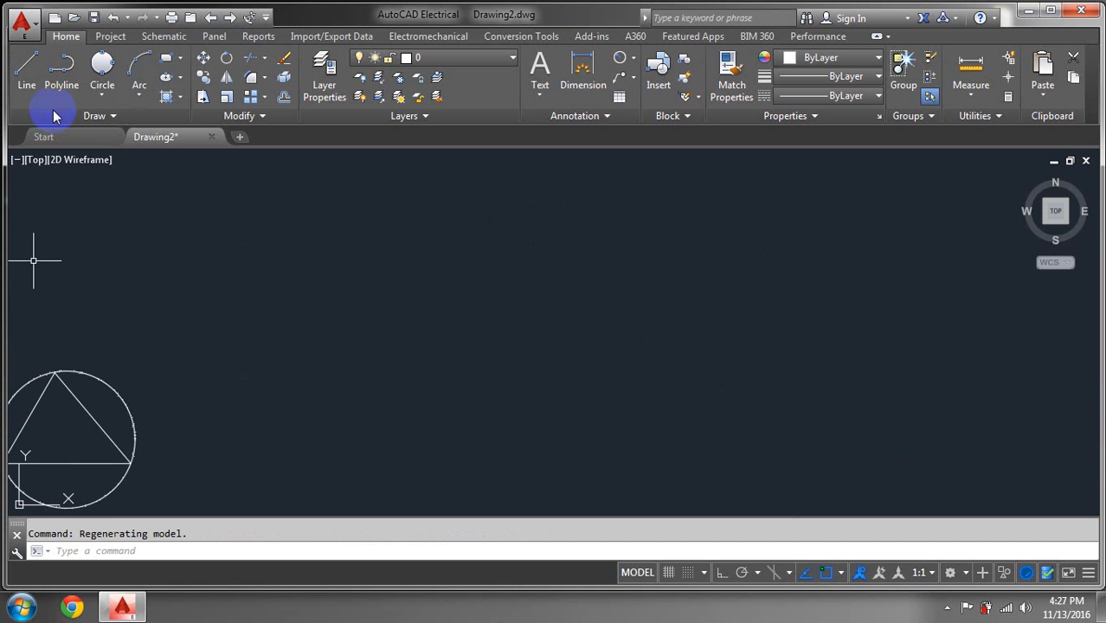
{"action": "left_click", "coordinate": [105, 96]}
{"action": "left_click", "coordinate": [112, 123]}
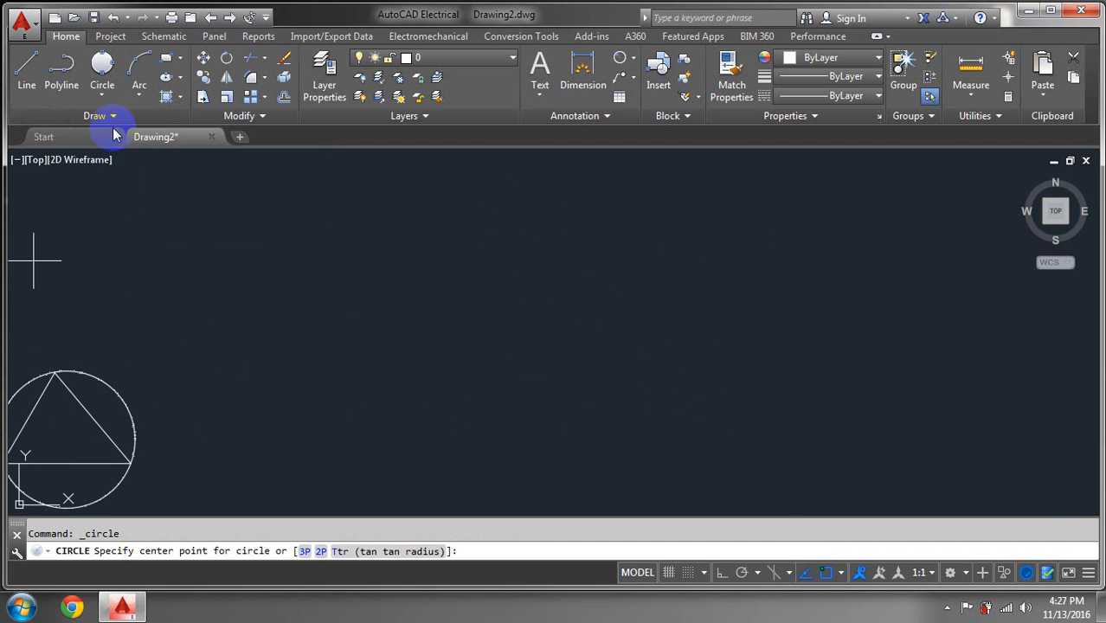
{"action": "left_click", "coordinate": [427, 325]}
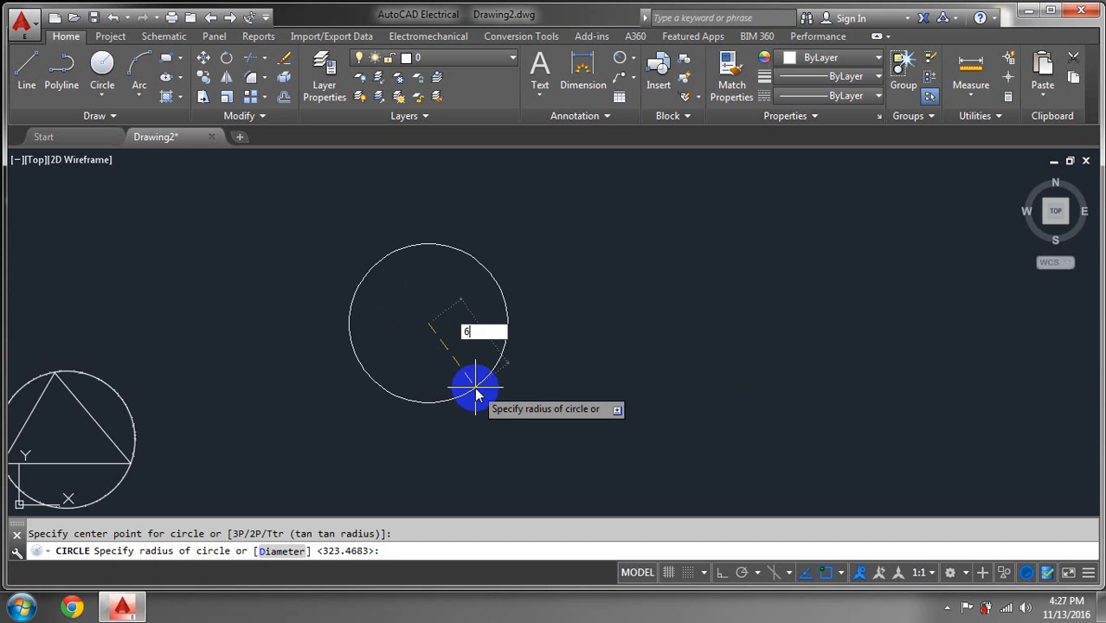
{"action": "type", "text": "0"}
{"action": "key", "text": "Return"}
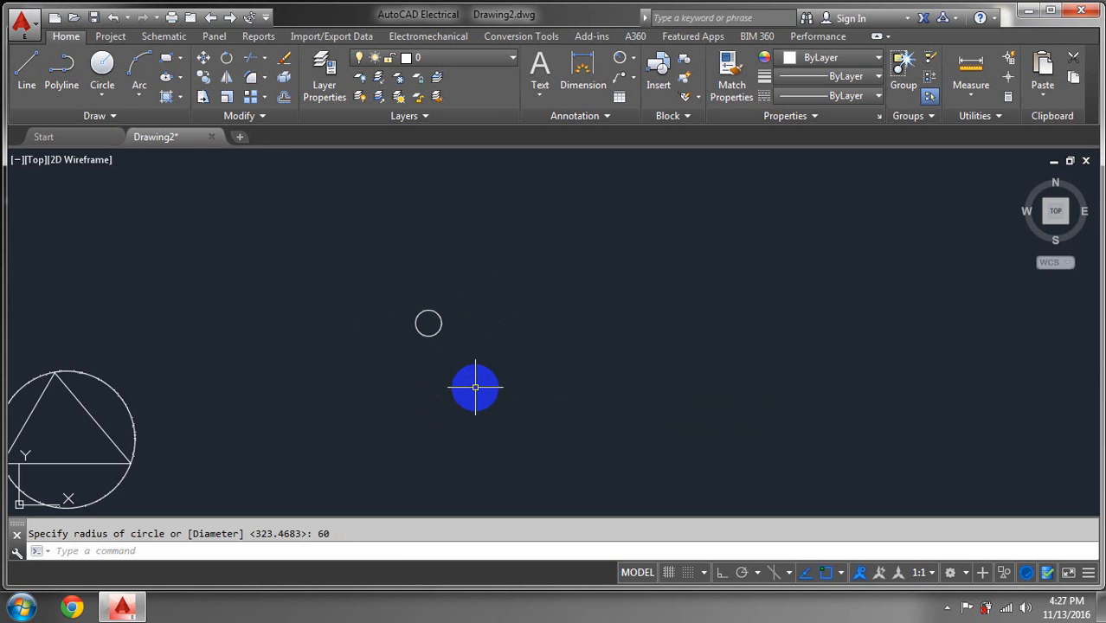
{"action": "scroll", "coordinate": [354, 345], "scroll_direction": "up", "scroll_amount": 6}
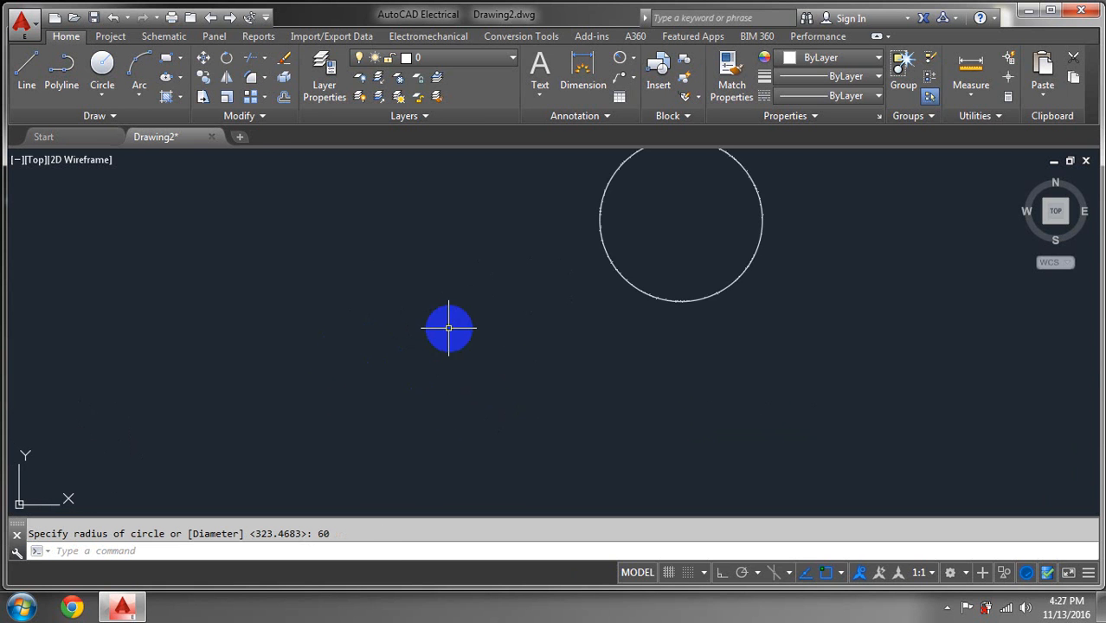
{"action": "scroll", "coordinate": [393, 389], "scroll_direction": "down", "scroll_amount": 2}
{"action": "middle_click_drag", "start_coordinate": [546, 280], "coordinate": [72, 332]}
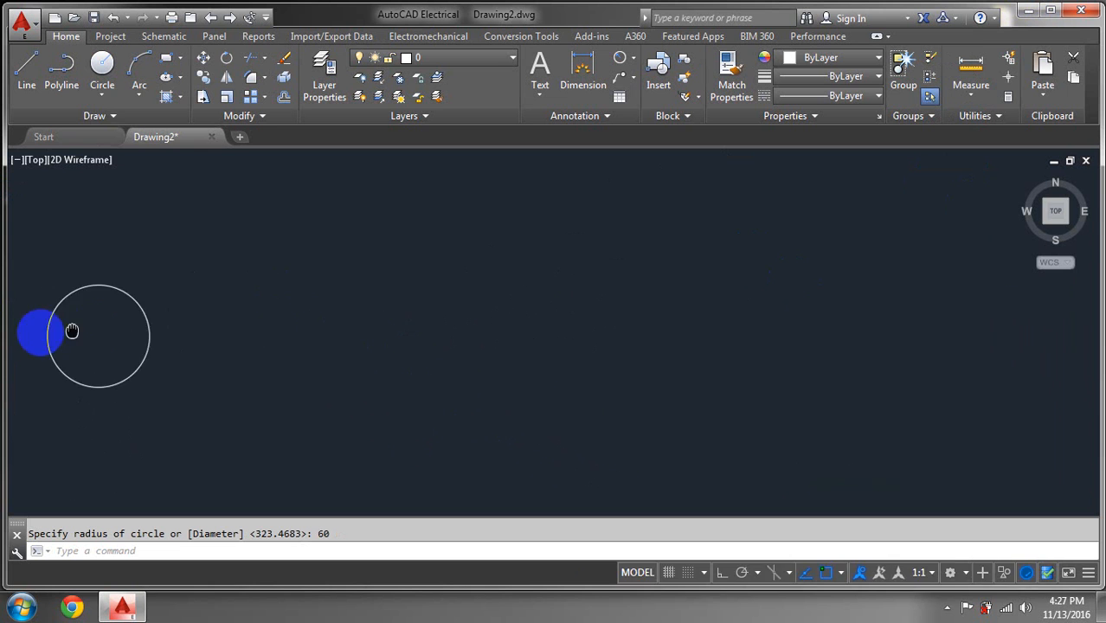
{"action": "scroll", "coordinate": [124, 355], "scroll_direction": "down", "scroll_amount": 2}
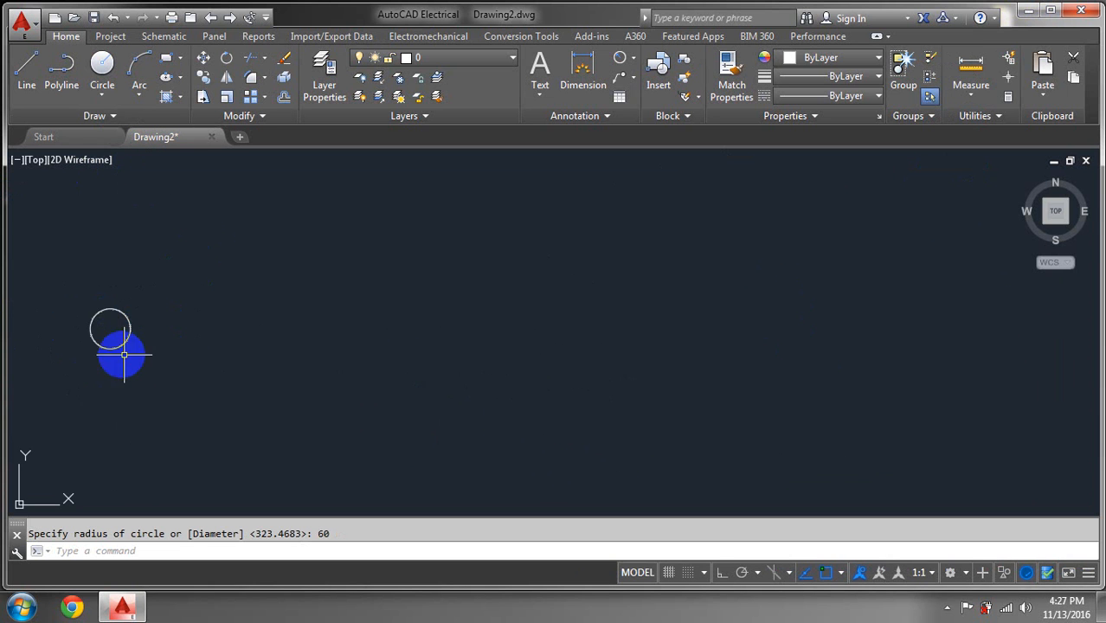
{"action": "scroll", "coordinate": [124, 355], "scroll_direction": "down", "scroll_amount": 1}
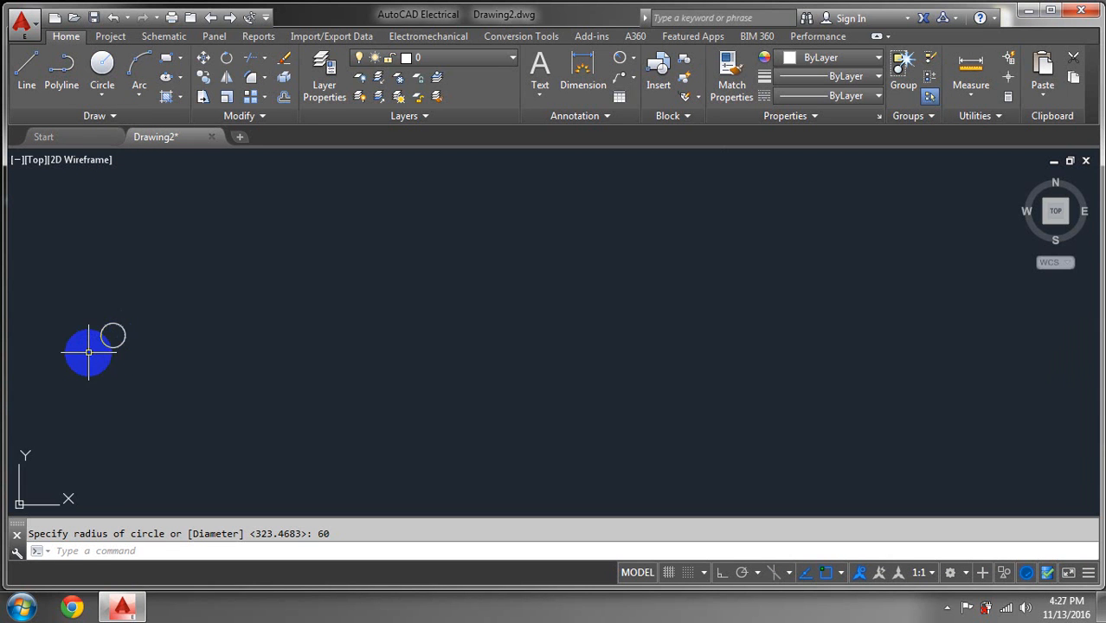
Copy the radius 60 circle from its center to a point about 219 to its right
{"action": "scroll", "coordinate": [90, 353], "scroll_direction": "up", "scroll_amount": 5}
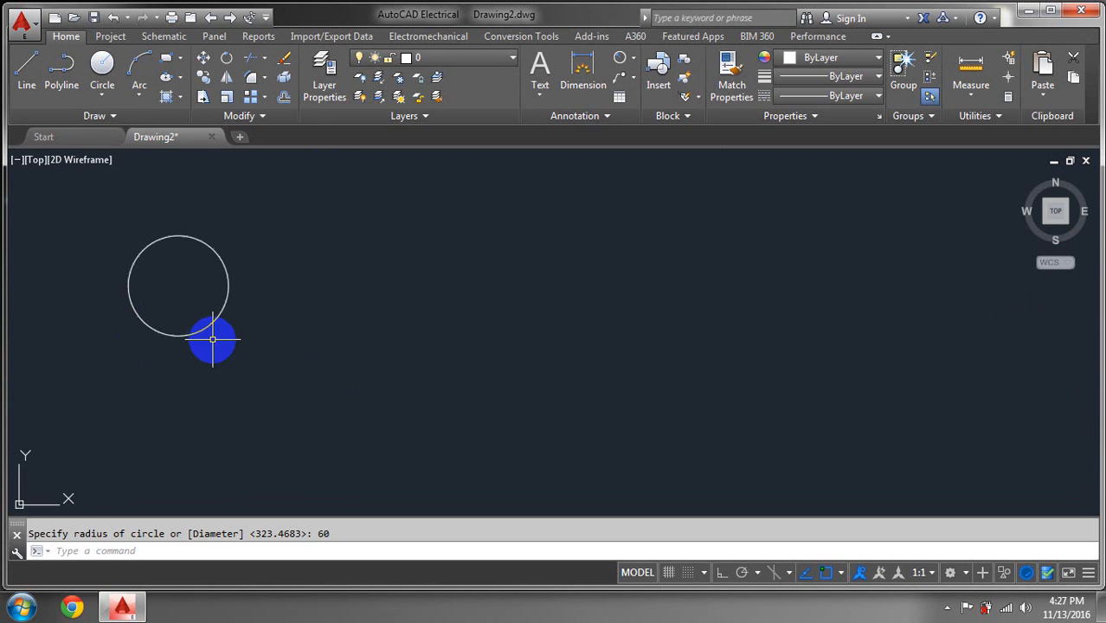
{"action": "right_click", "coordinate": [326, 212]}
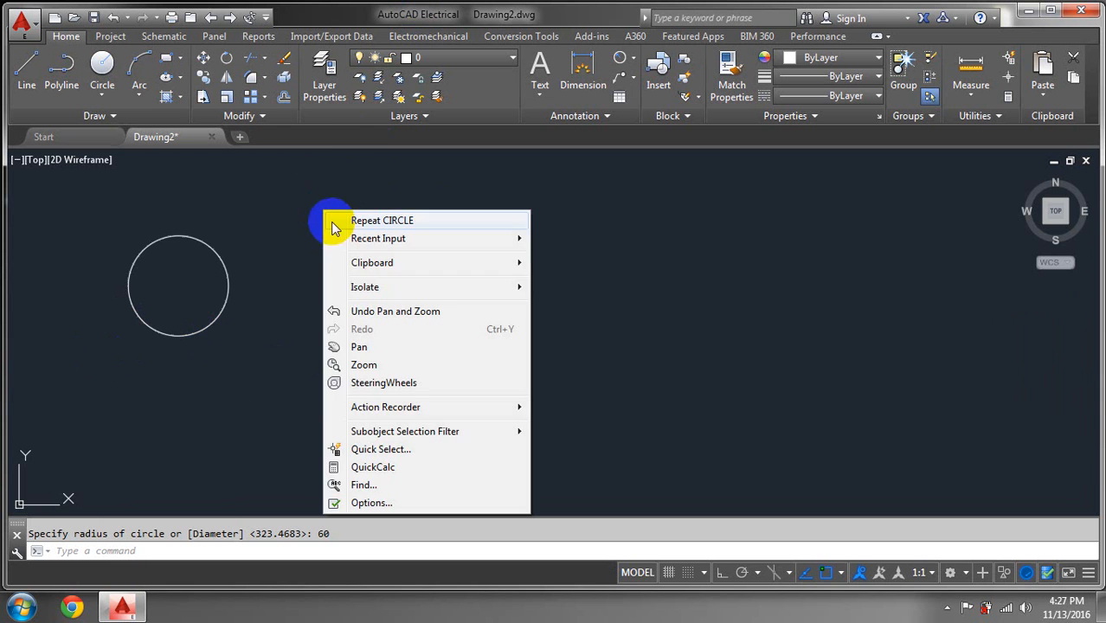
{"action": "left_click", "coordinate": [359, 346]}
{"action": "left_click_drag", "start_coordinate": [321, 348], "coordinate": [427, 426]}
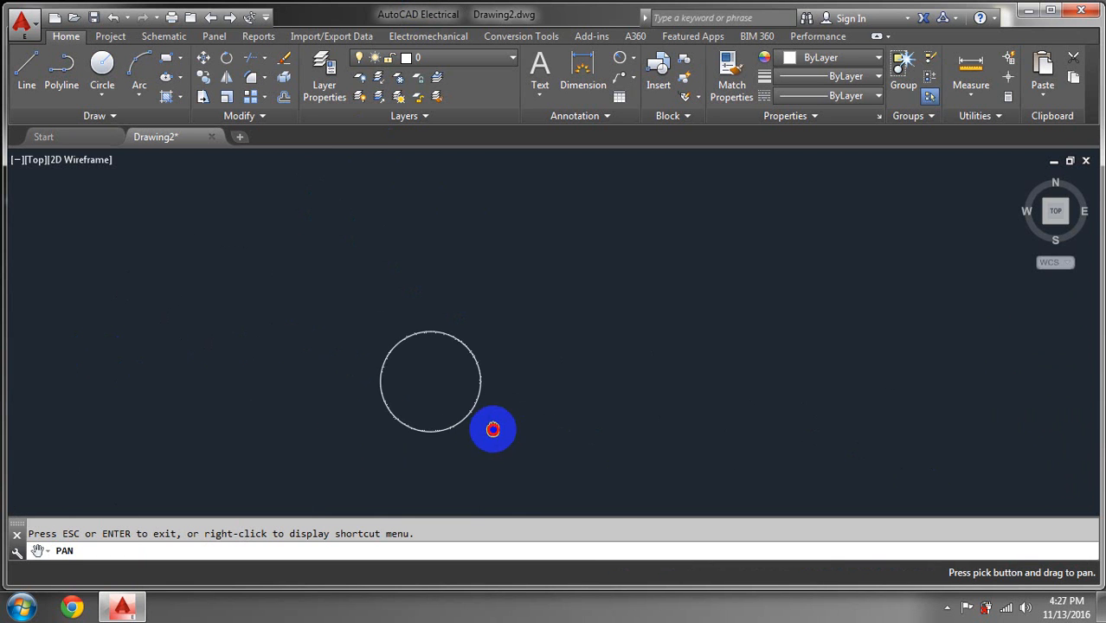
{"action": "right_click", "coordinate": [495, 415]}
{"action": "left_click", "coordinate": [511, 425]}
{"action": "scroll", "coordinate": [444, 359], "scroll_direction": "up", "scroll_amount": 2}
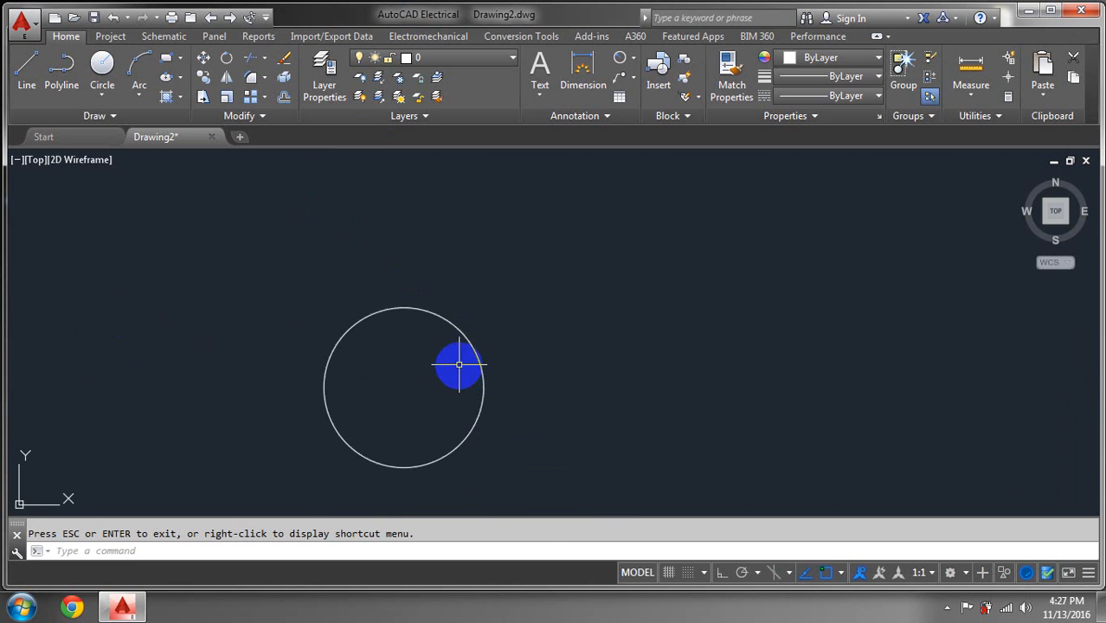
{"action": "left_click", "coordinate": [462, 337]}
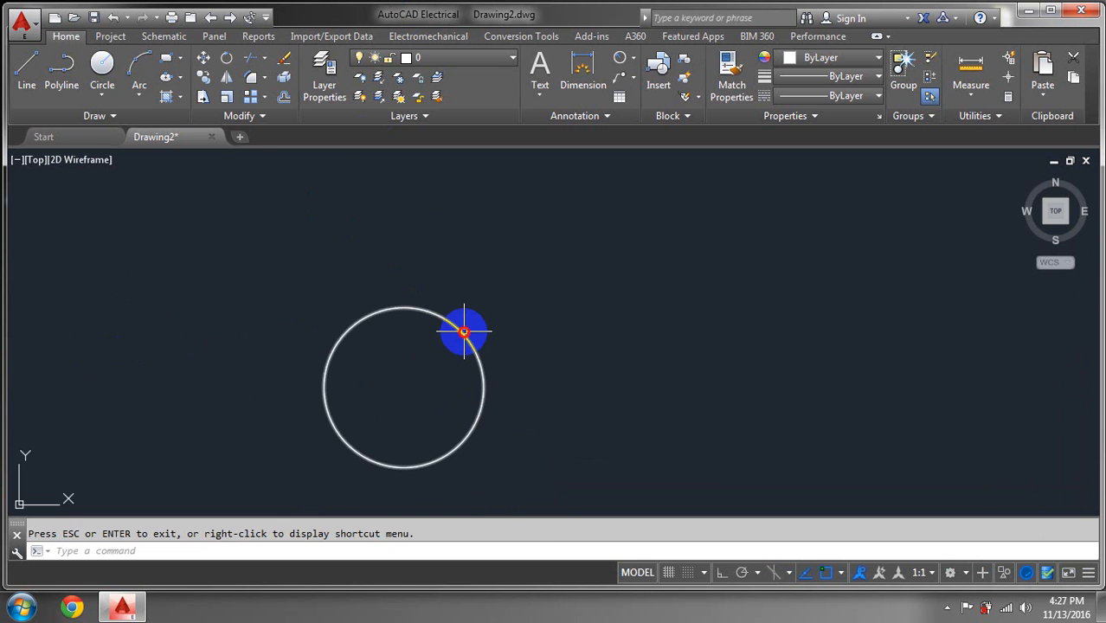
{"action": "left_click", "coordinate": [202, 77]}
{"action": "left_click", "coordinate": [404, 388]}
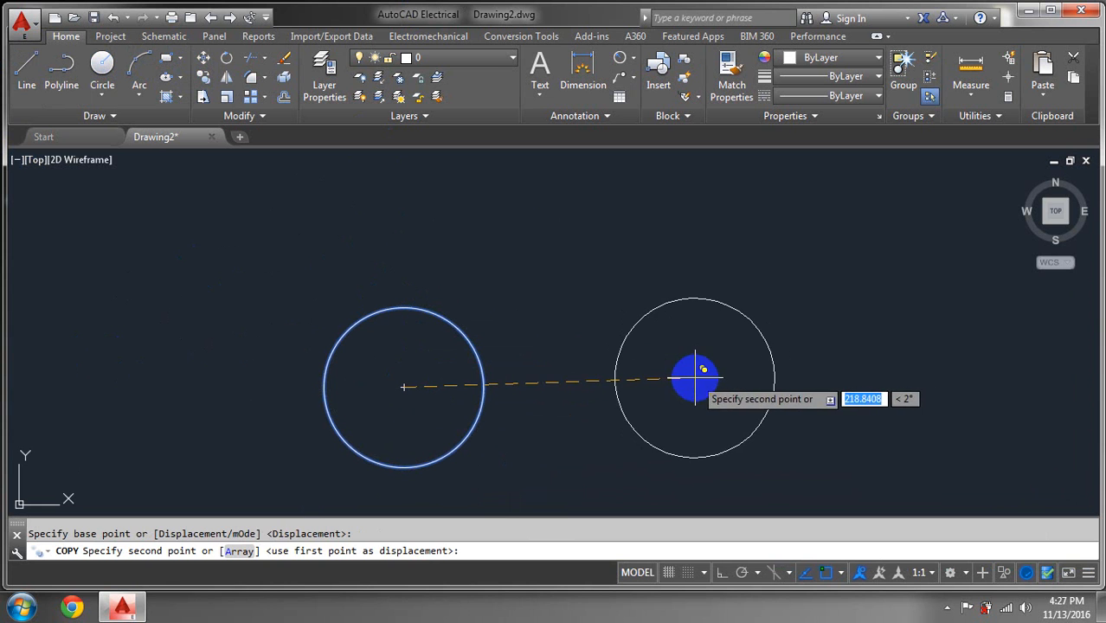
{"action": "left_click", "coordinate": [695, 377]}
{"action": "key", "text": "Escape"}
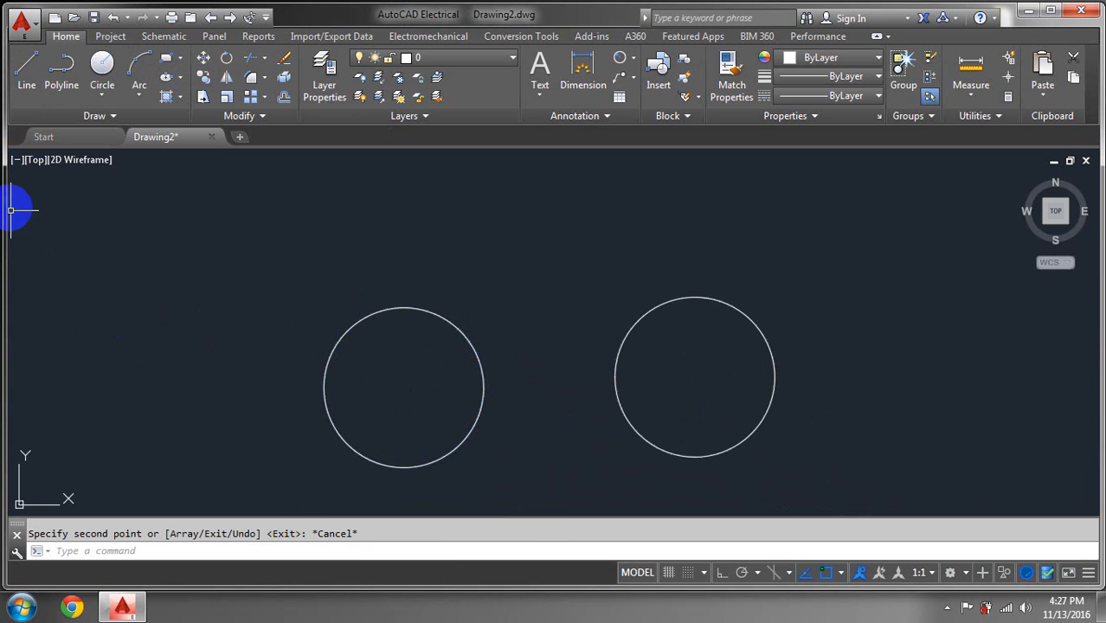
Draw a Tan, Tan, Radius circle with radius 60 tangent to the facing sides of the two circles
{"action": "left_click", "coordinate": [102, 95]}
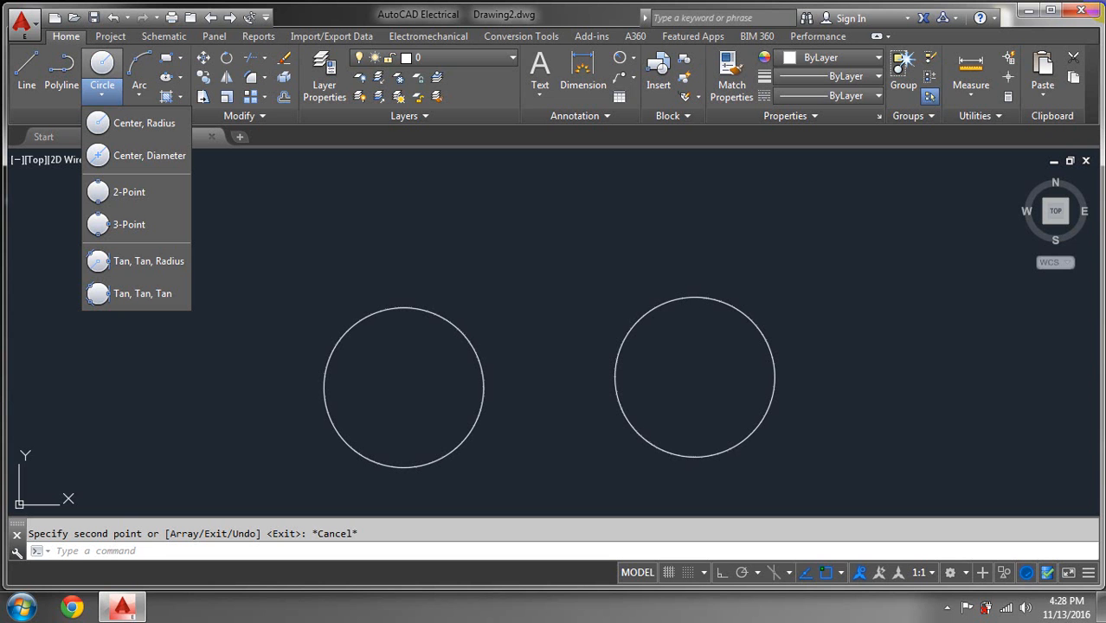
{"action": "left_click", "coordinate": [148, 262]}
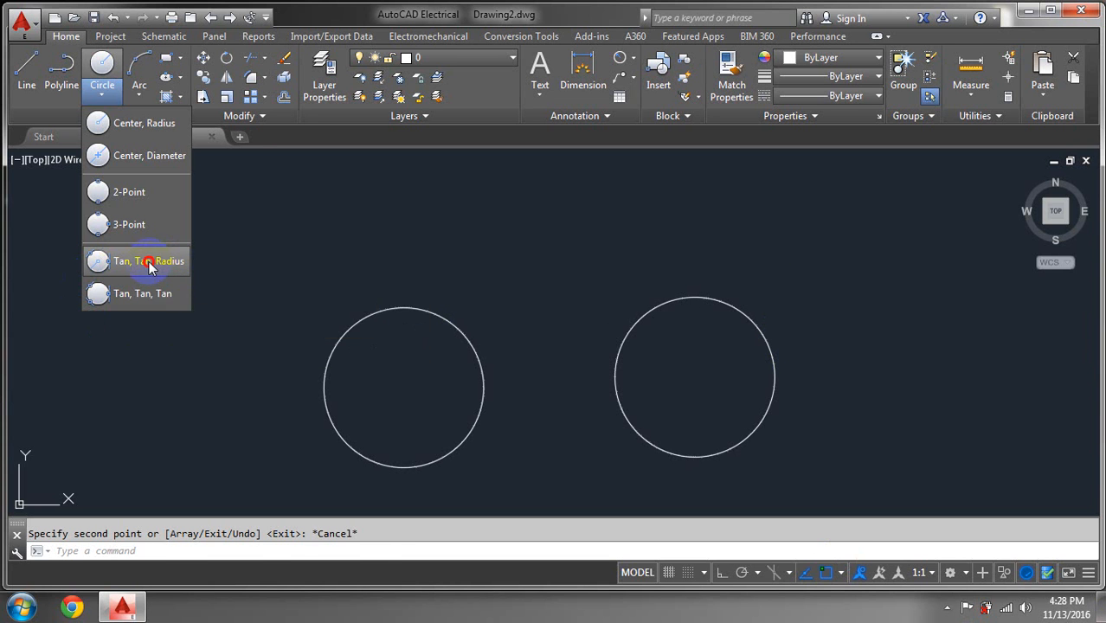
{"action": "left_click", "coordinate": [487, 380]}
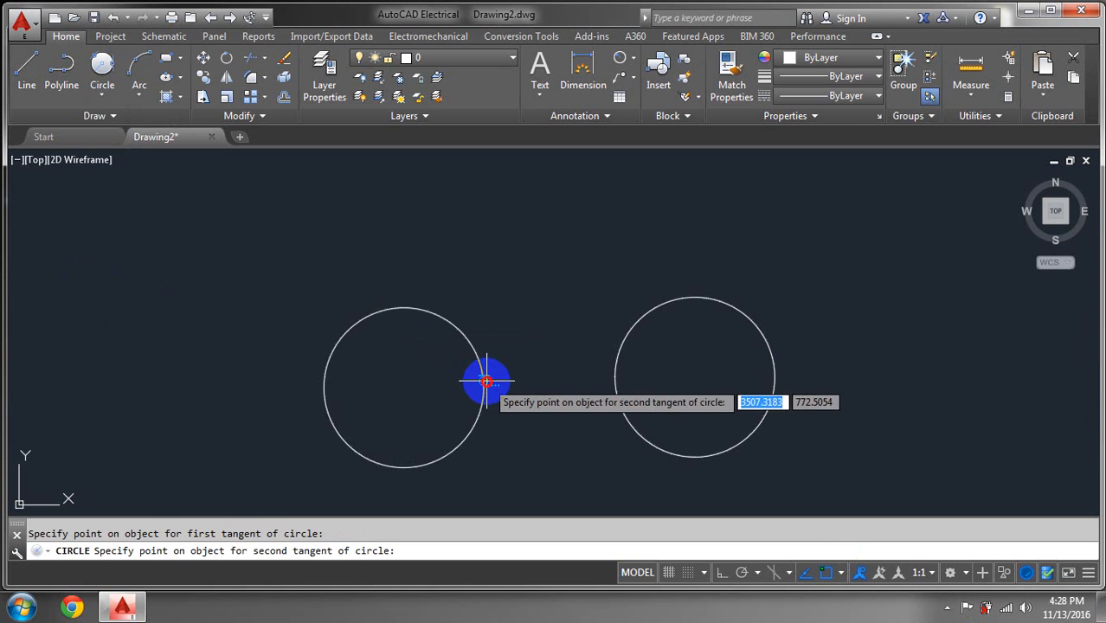
{"action": "left_click", "coordinate": [612, 370]}
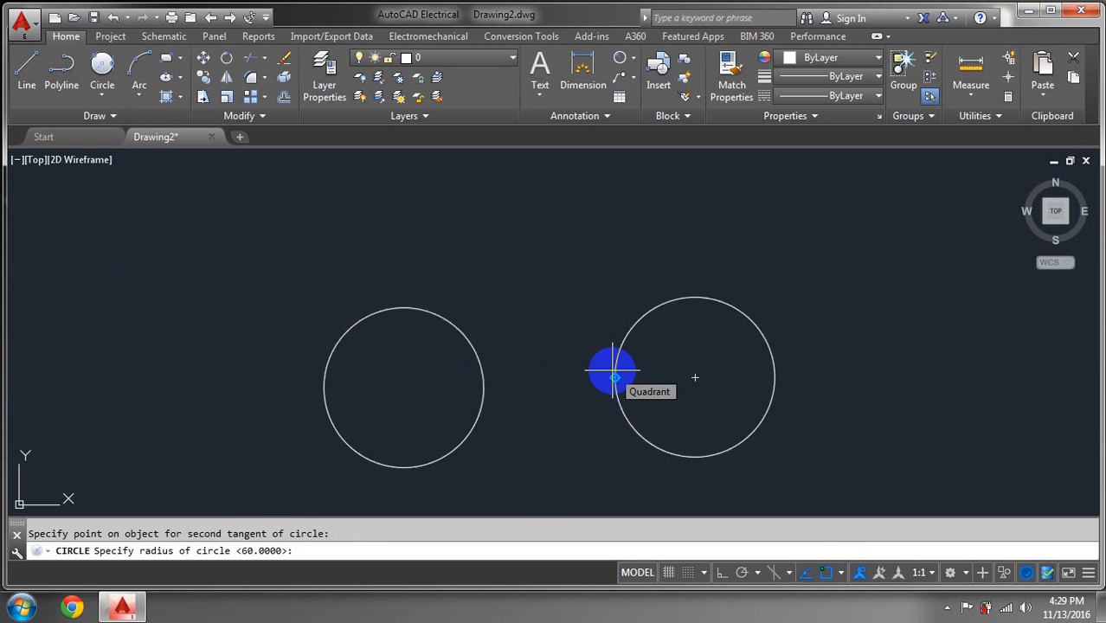
{"action": "type", "text": "60"}
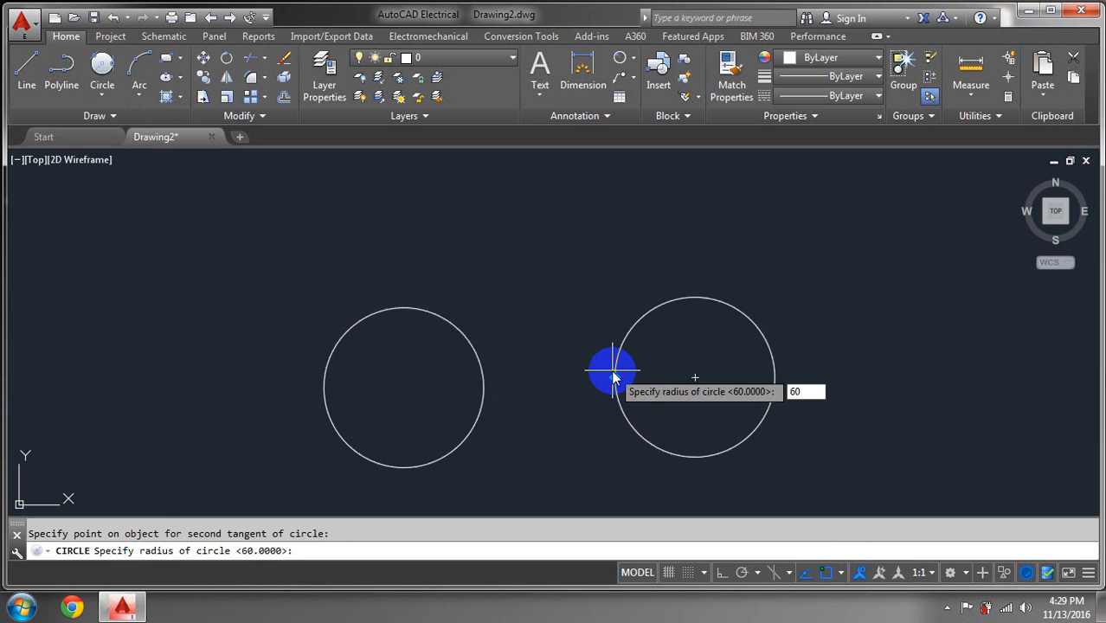
{"action": "key", "text": "Return"}
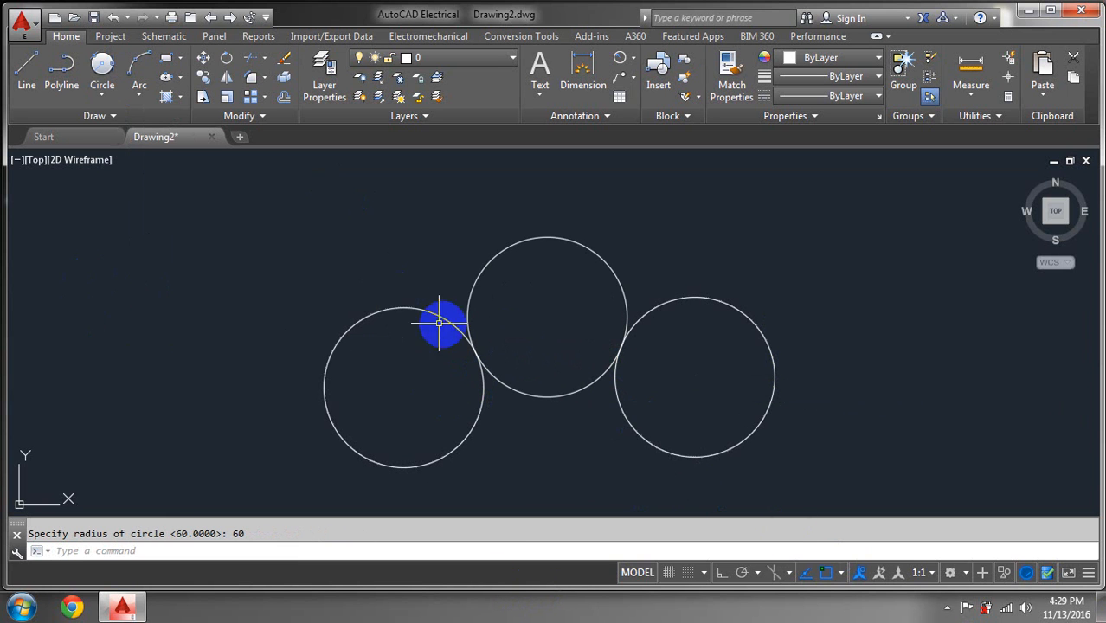
Draw a Tan, Tan, Tan circle below the middle circle, tangent to all three existing circles
{"action": "left_click", "coordinate": [102, 95]}
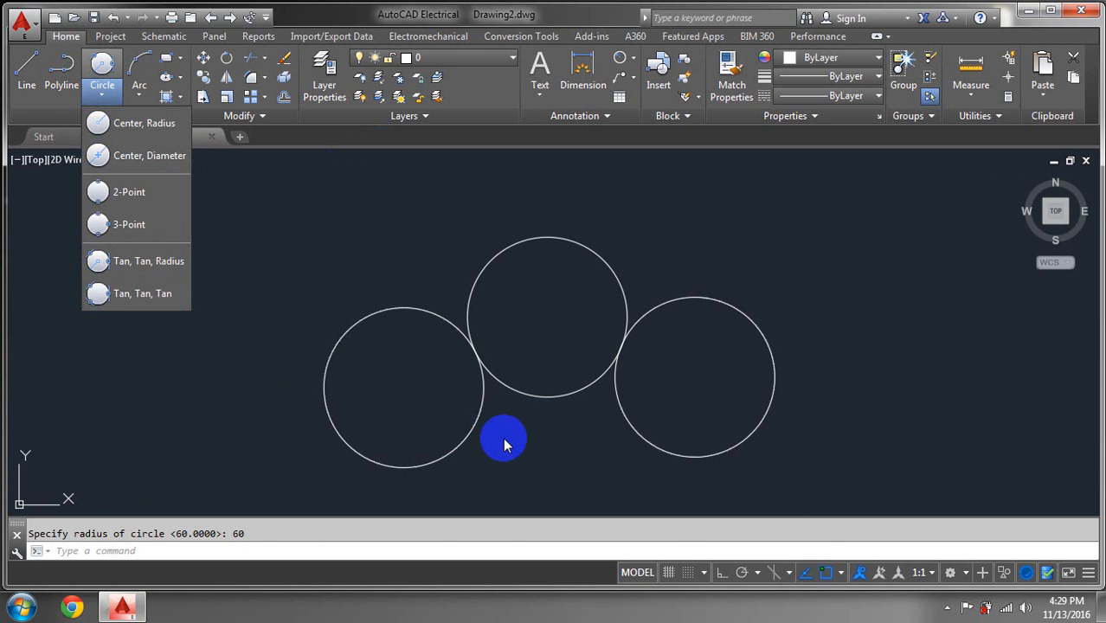
{"action": "left_click", "coordinate": [130, 293]}
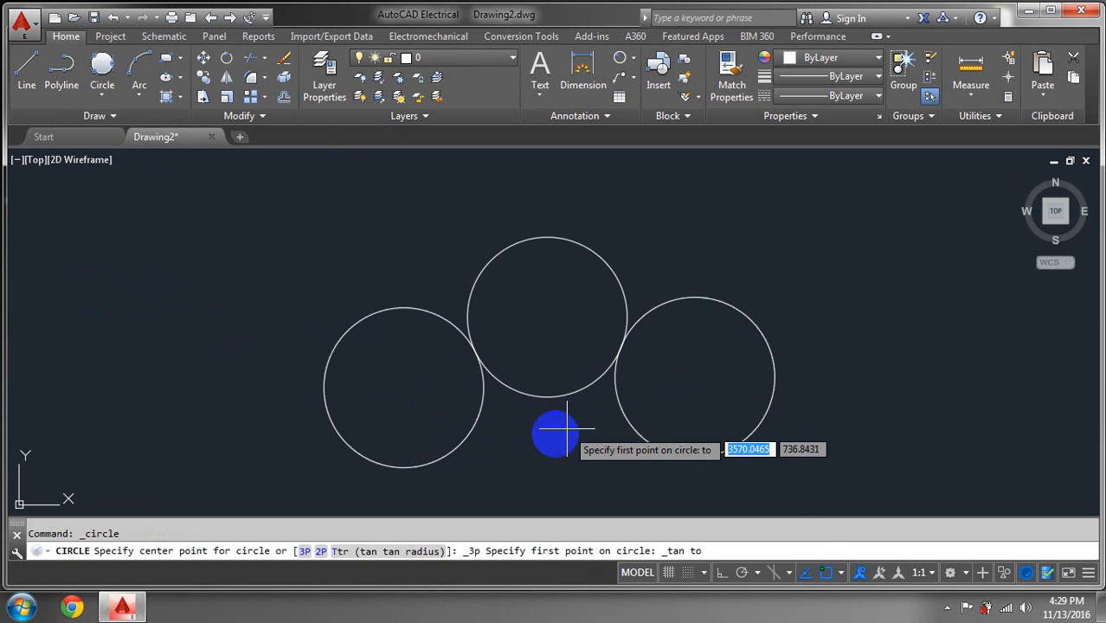
{"action": "left_click", "coordinate": [482, 423]}
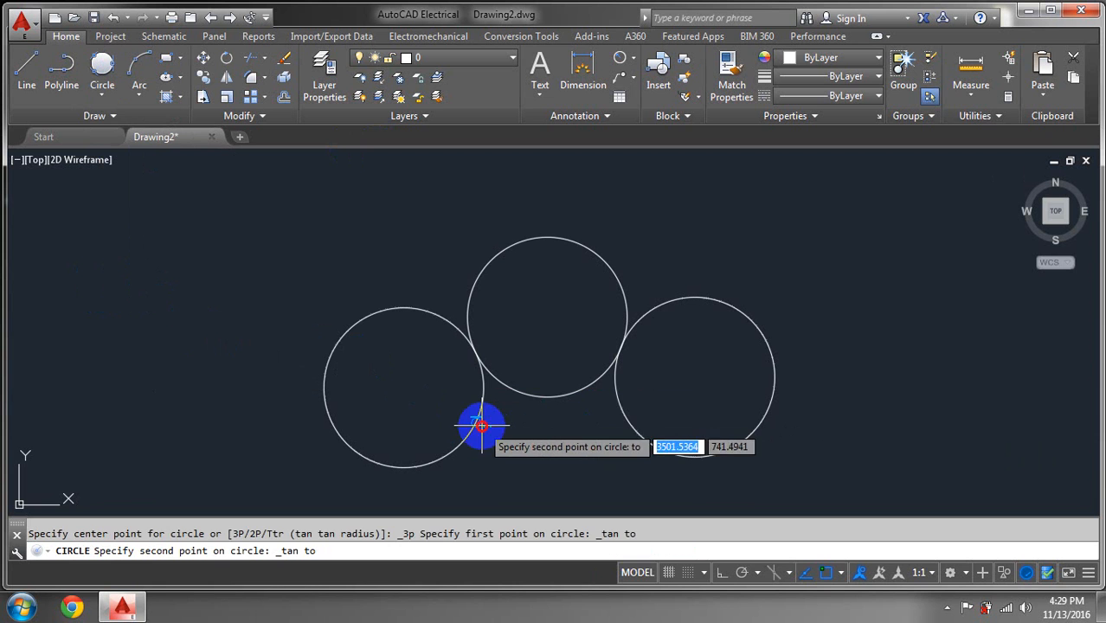
{"action": "left_click", "coordinate": [554, 396]}
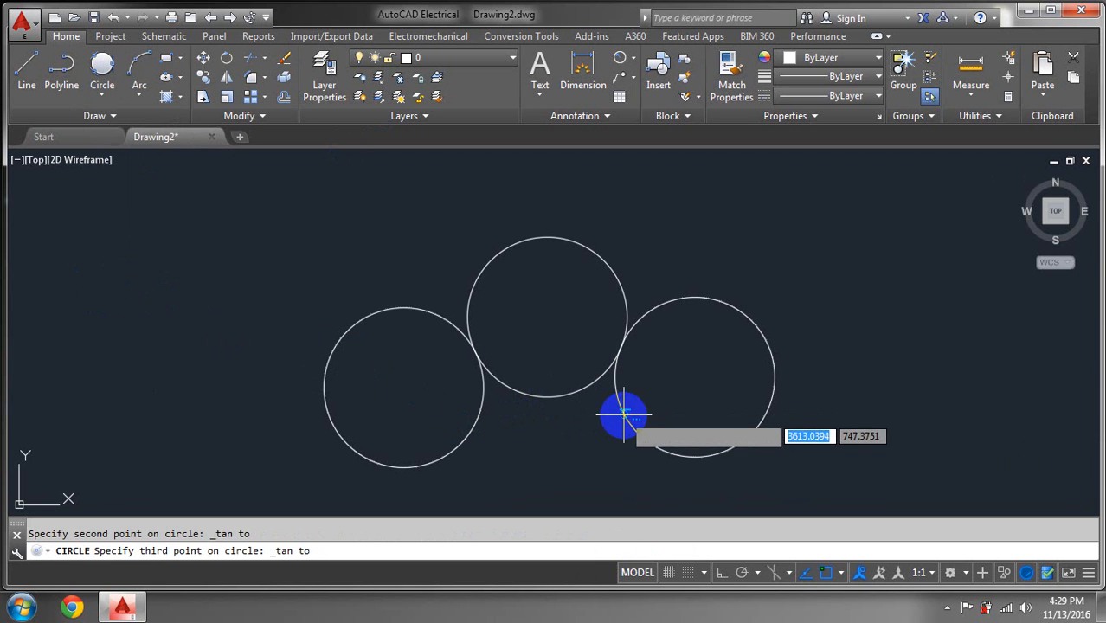
{"action": "left_click", "coordinate": [623, 415]}
Select the four tangent circles with a crossing window and review the available circle drawing methods
{"action": "scroll", "coordinate": [840, 424], "scroll_direction": "down", "scroll_amount": 4}
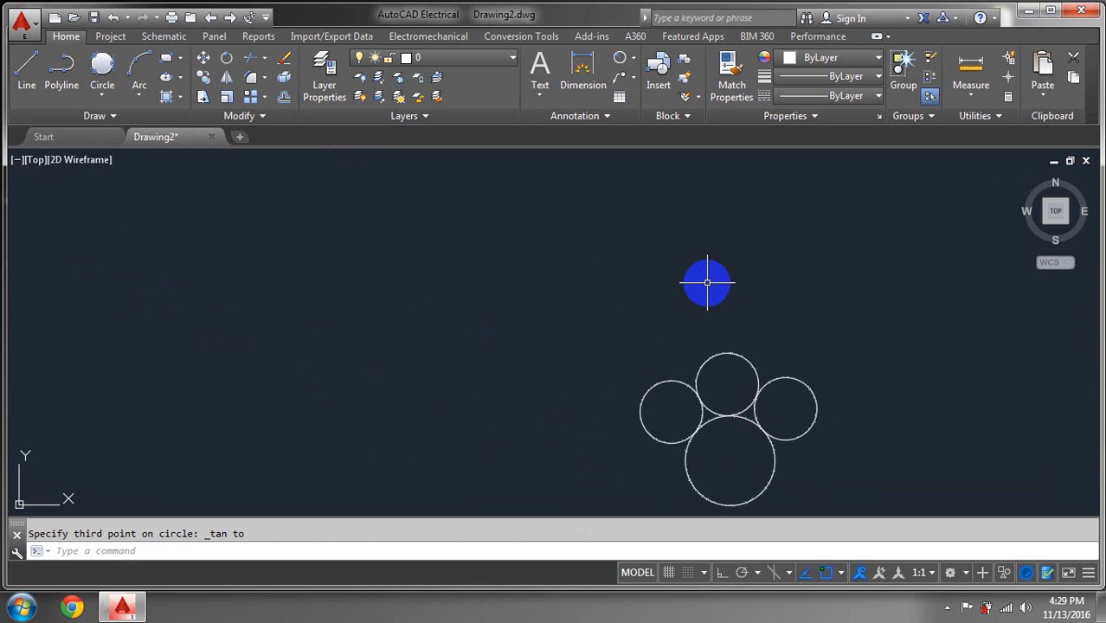
{"action": "left_click", "coordinate": [873, 339]}
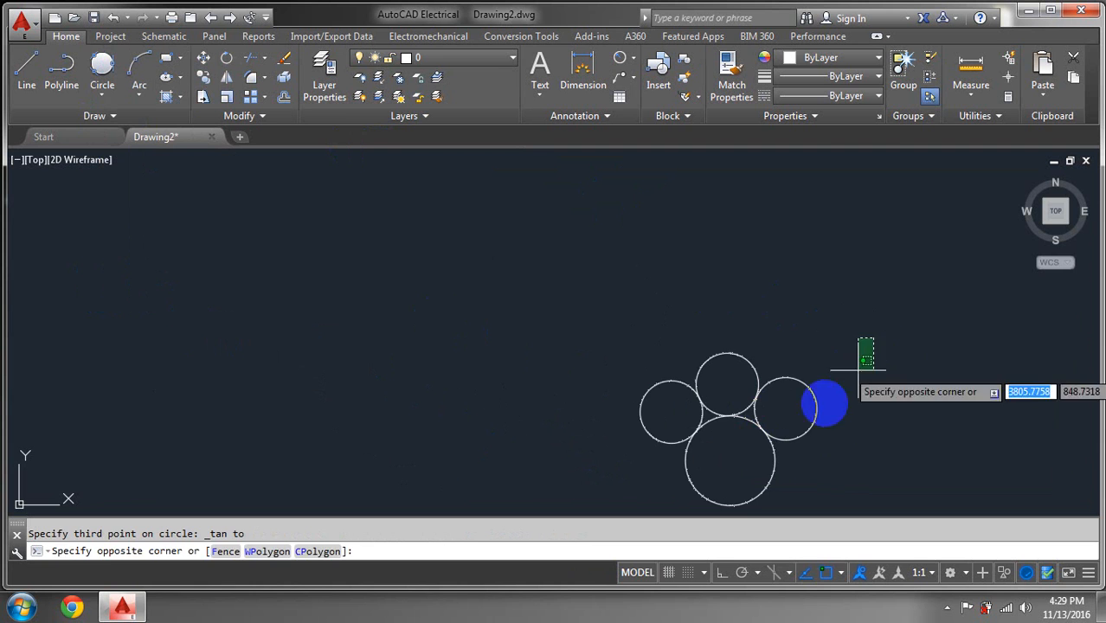
{"action": "left_click", "coordinate": [538, 502]}
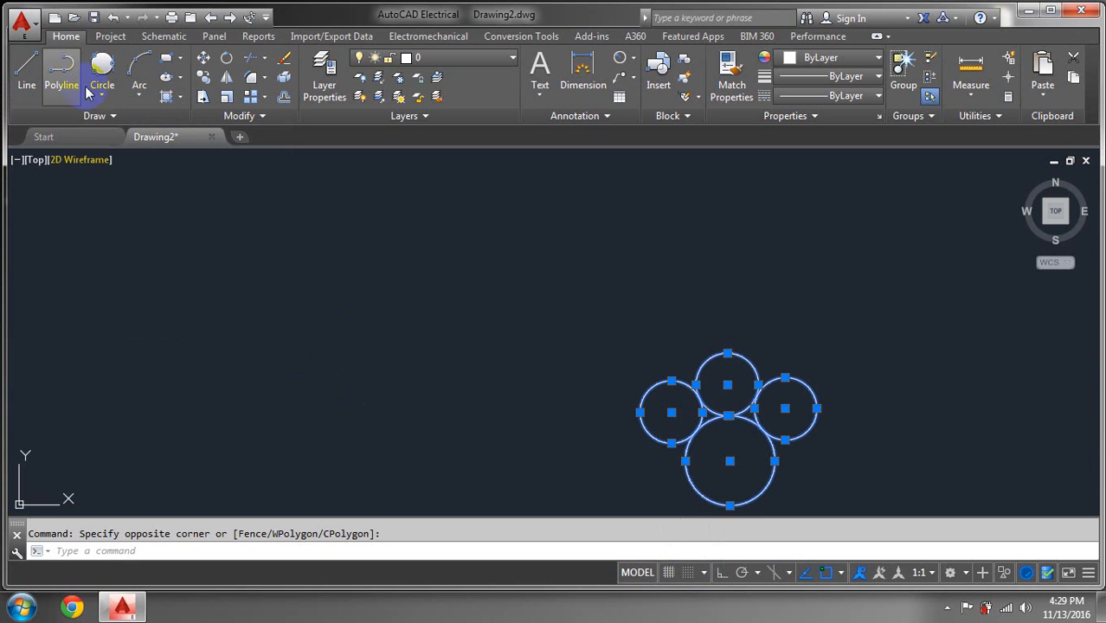
{"action": "left_click", "coordinate": [101, 97]}
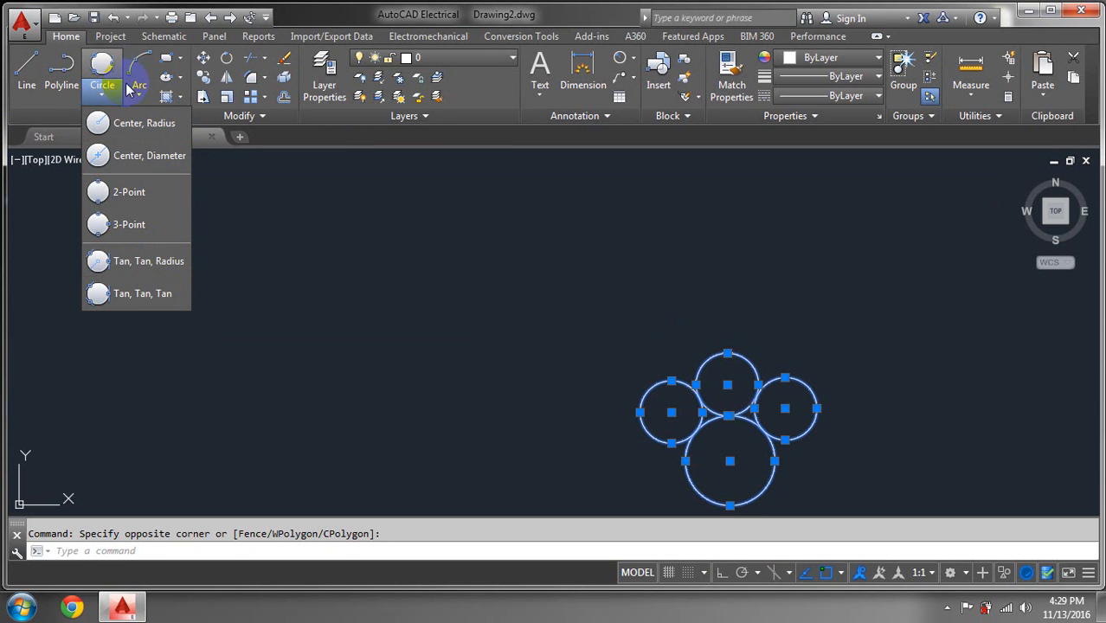
{"action": "left_click", "coordinate": [557, 395]}
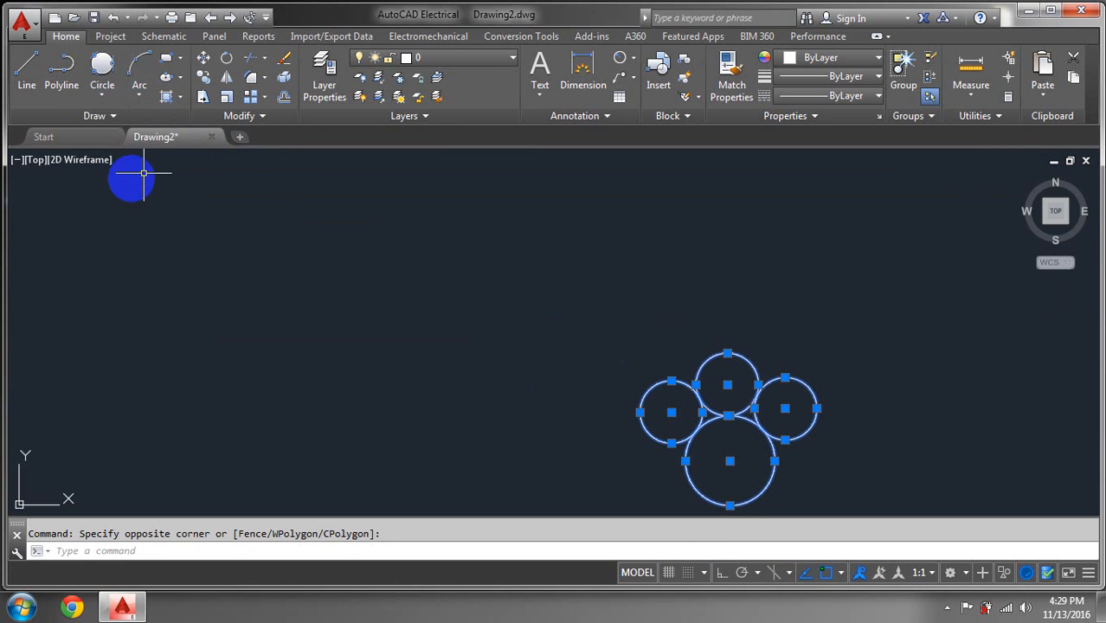
Draw a Center, Radius circle with radius 48 in the empty space to the upper left of the tangent circles
{"action": "left_click", "coordinate": [100, 97]}
{"action": "left_click", "coordinate": [103, 117]}
{"action": "left_click", "coordinate": [235, 243]}
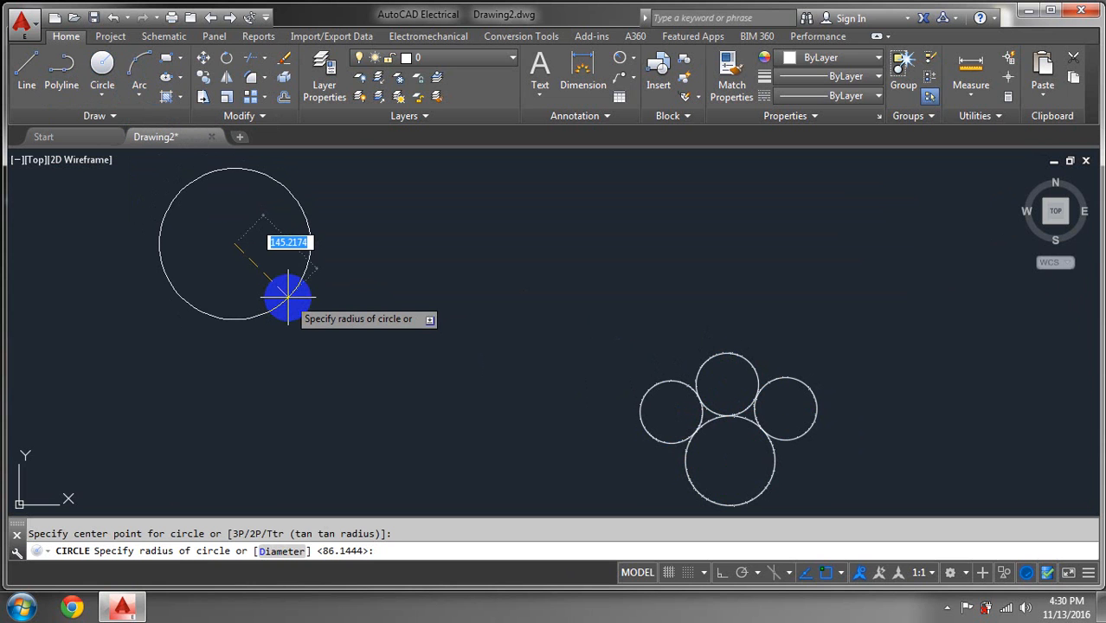
{"action": "type", "text": "48"}
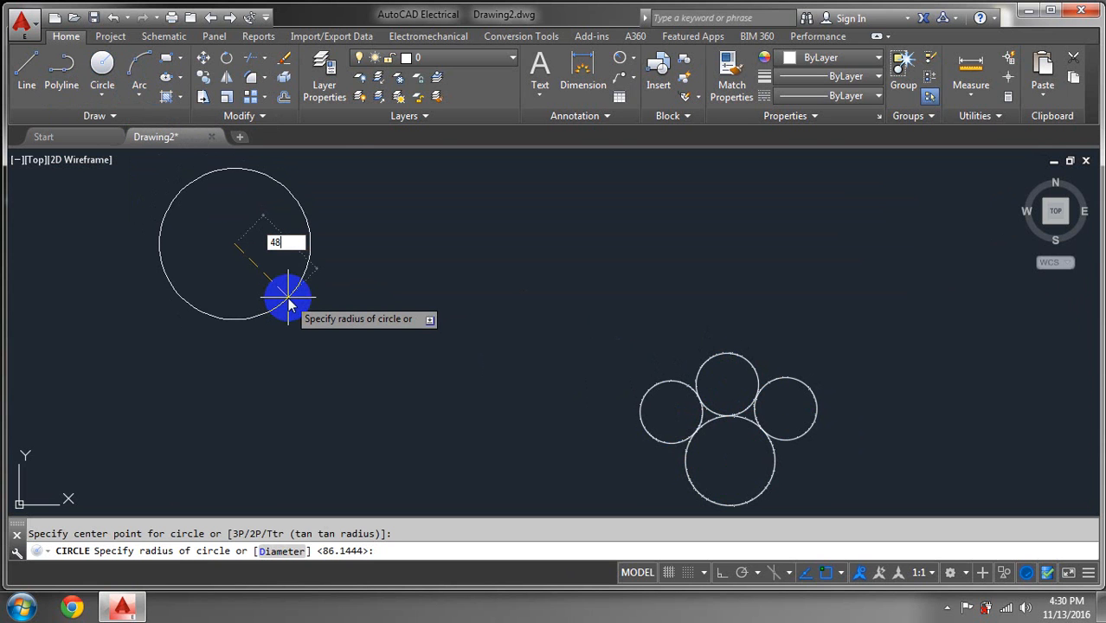
{"action": "key", "text": "Return"}
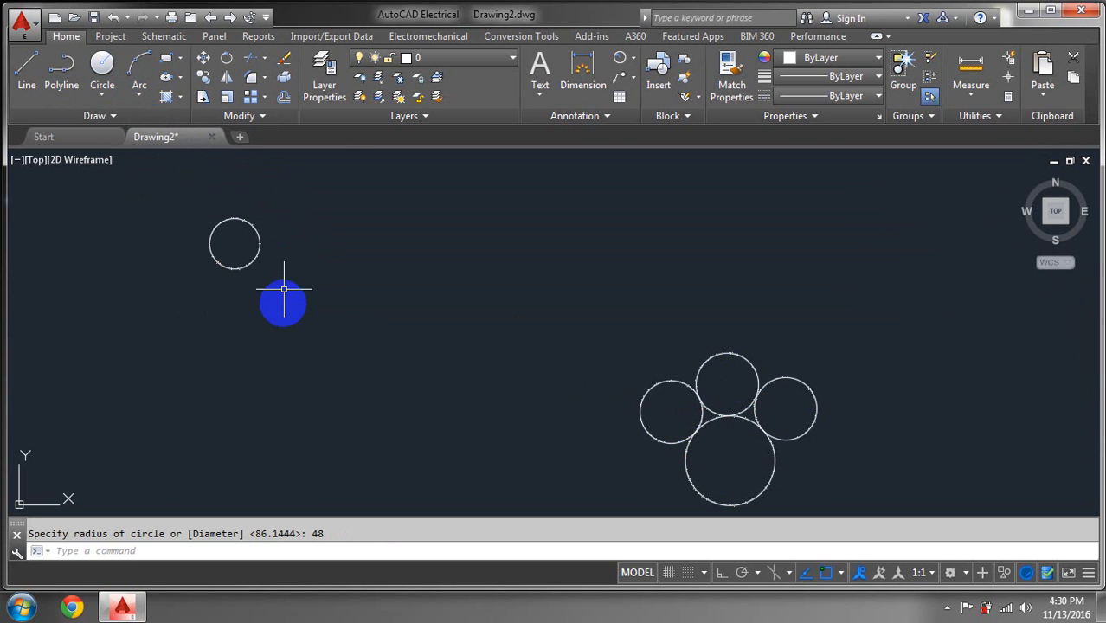
Draw a Center, Diameter circle with diameter 48 to the right of the radius 48 circle
{"action": "scroll", "coordinate": [202, 244], "scroll_direction": "up", "scroll_amount": 3}
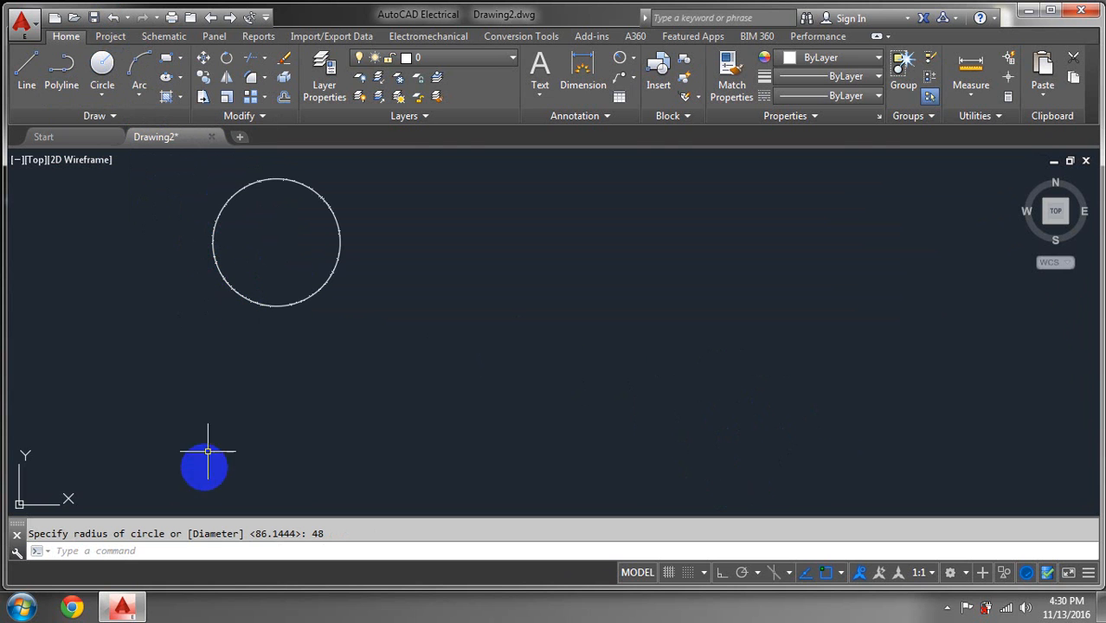
{"action": "mouse_move", "coordinate": [242, 214]}
{"action": "middle_mouse_down"}
{"action": "mouse_move", "coordinate": [113, 328]}
{"action": "mouse_move", "coordinate": [225, 309]}
{"action": "middle_mouse_up"}
{"action": "scroll", "coordinate": [225, 309], "scroll_direction": "down", "scroll_amount": 2}
{"action": "left_click", "coordinate": [103, 93]}
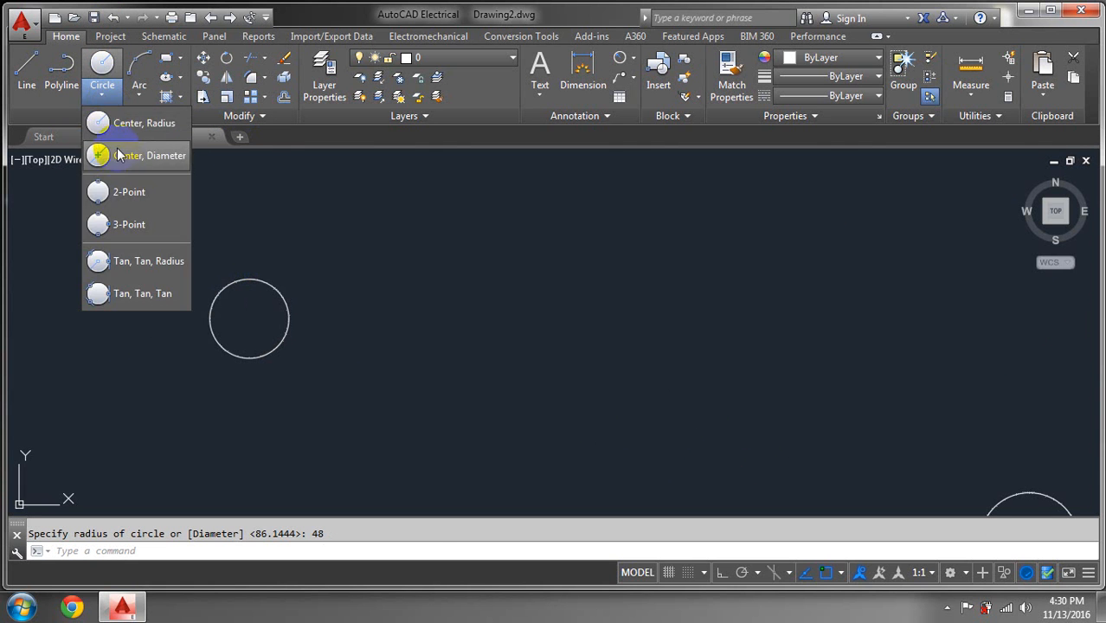
{"action": "left_click", "coordinate": [104, 153]}
{"action": "left_click", "coordinate": [424, 325]}
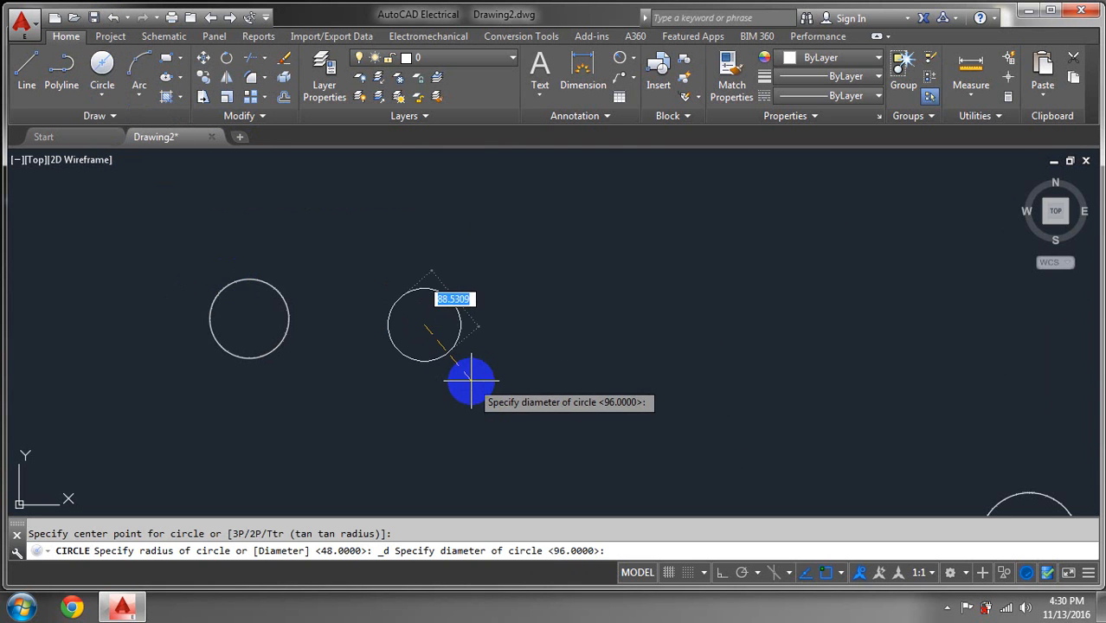
{"action": "type", "text": "48"}
{"action": "key", "text": "Return"}
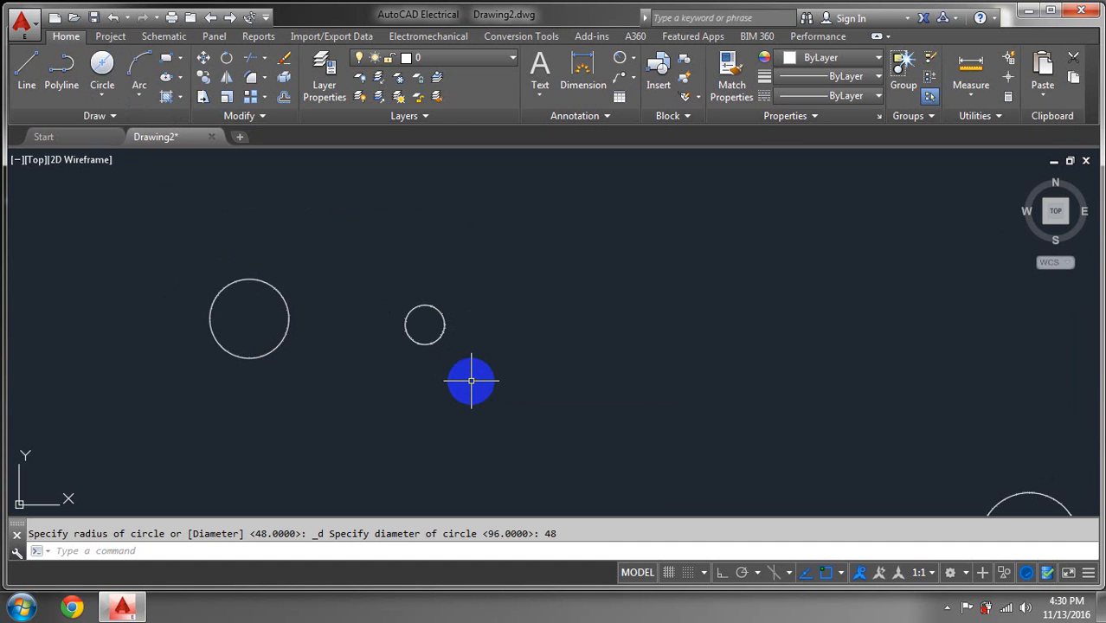
Draw a 2-Point circle from the right quadrant of the radius 48 circle to the left quadrant of the diameter 48 circle
{"action": "left_click", "coordinate": [102, 95]}
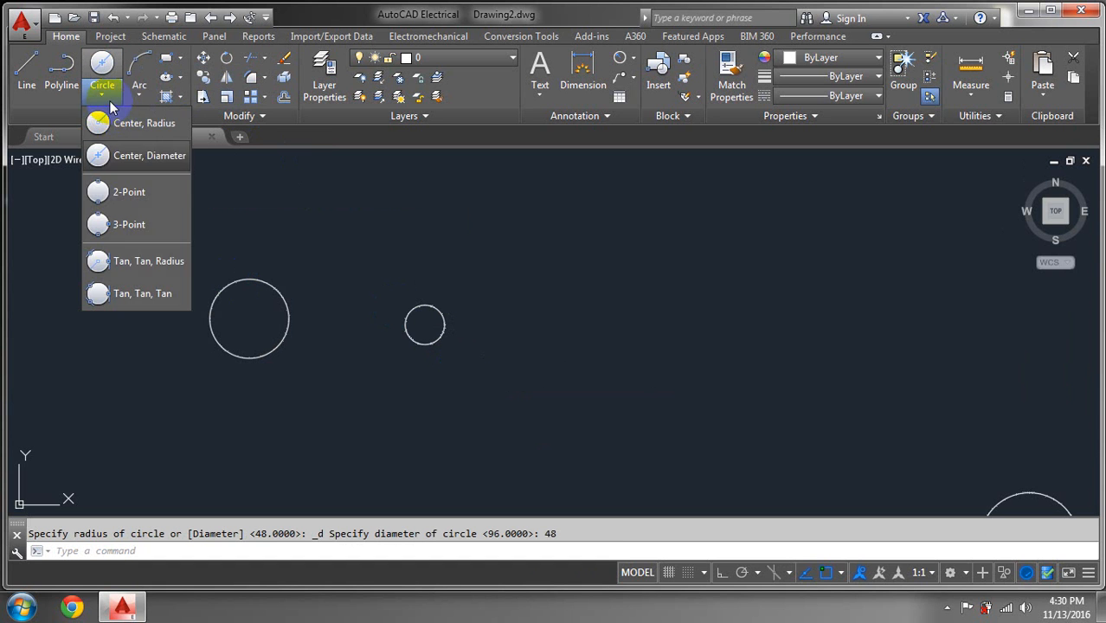
{"action": "left_click", "coordinate": [132, 191]}
{"action": "left_click", "coordinate": [287, 318]}
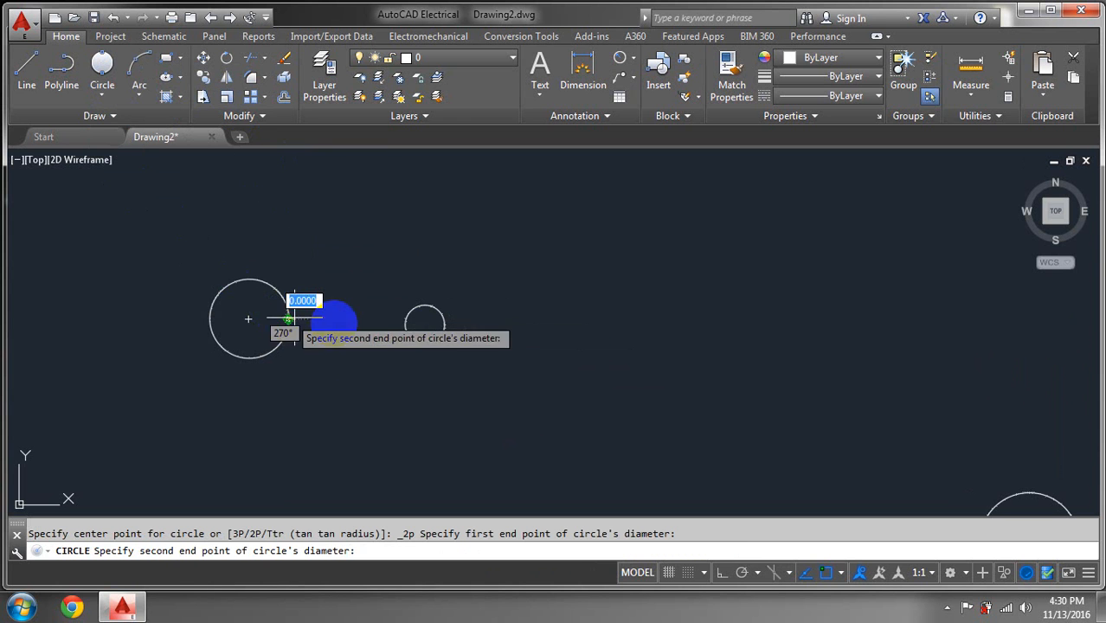
{"action": "left_click", "coordinate": [400, 336]}
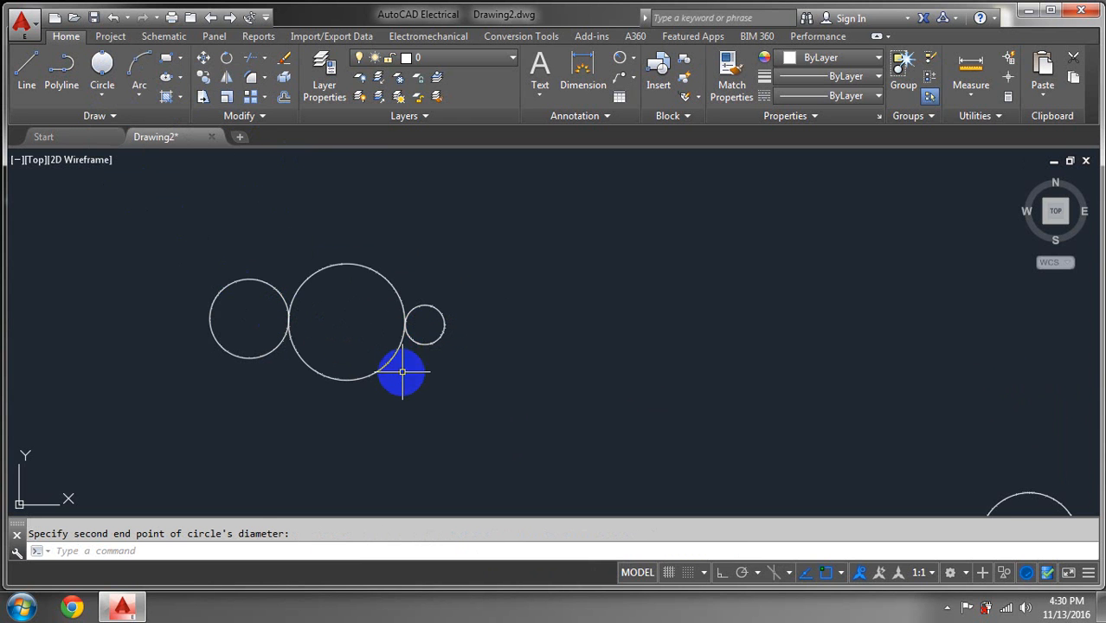
{"action": "key", "text": "Escape"}
Move the radius 48 circle by its center grip to the empty space below the 2-Point circle
{"action": "left_click", "coordinate": [248, 355]}
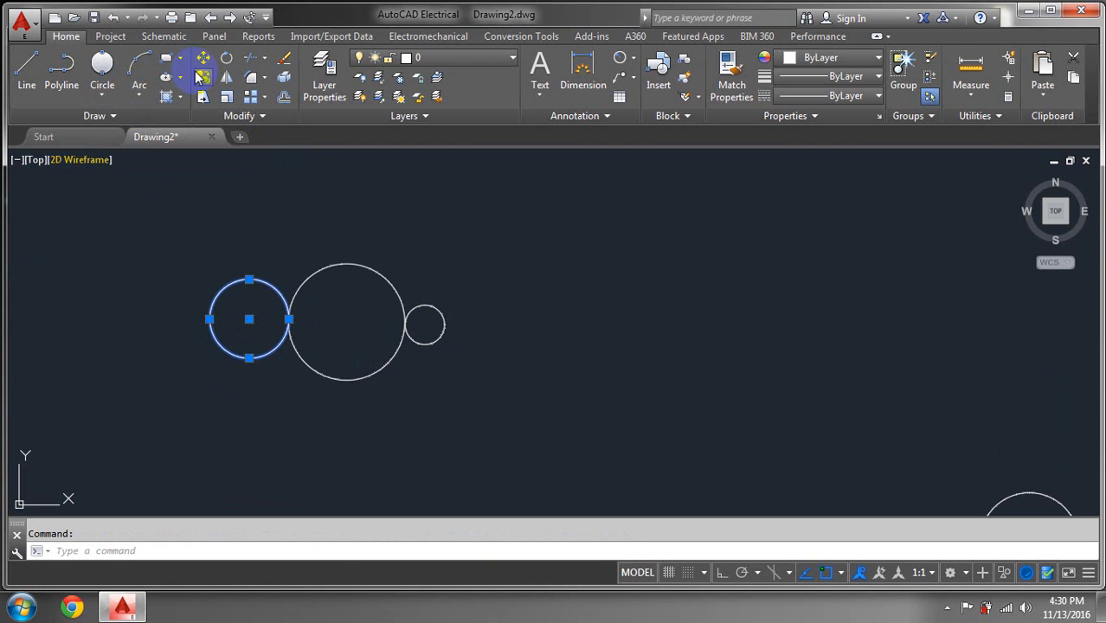
{"action": "left_click", "coordinate": [255, 320]}
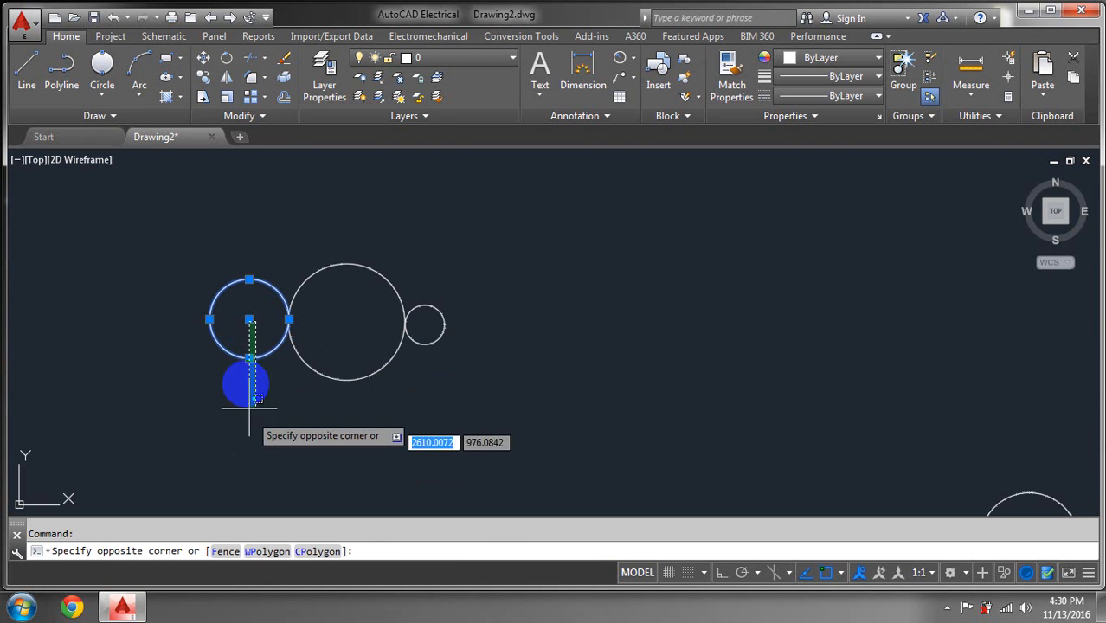
{"action": "left_click", "coordinate": [251, 319]}
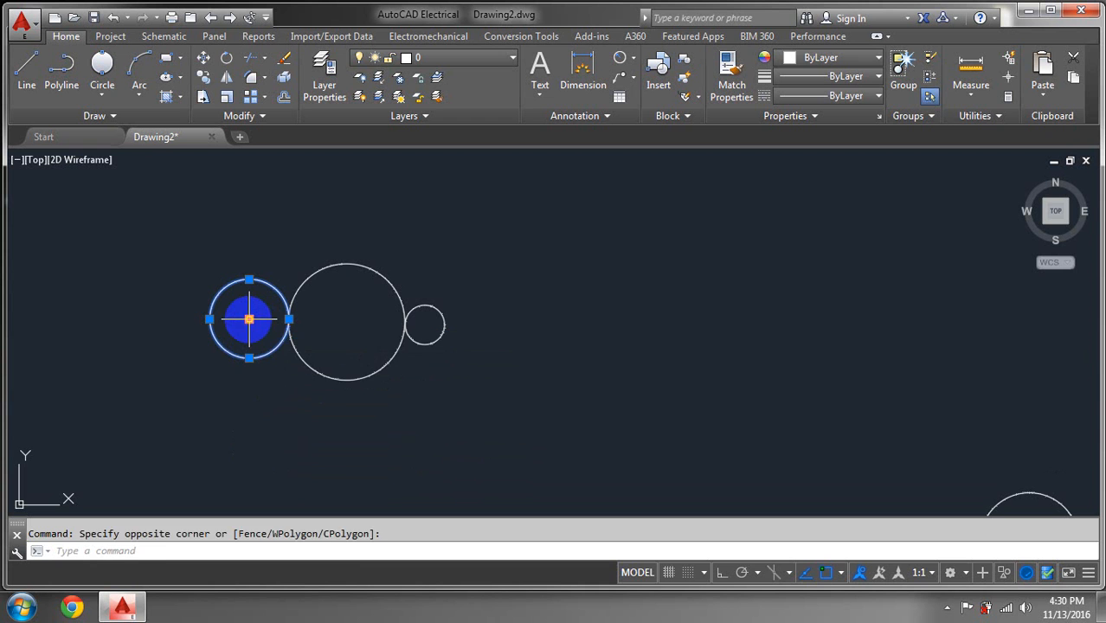
{"action": "left_click", "coordinate": [248, 319]}
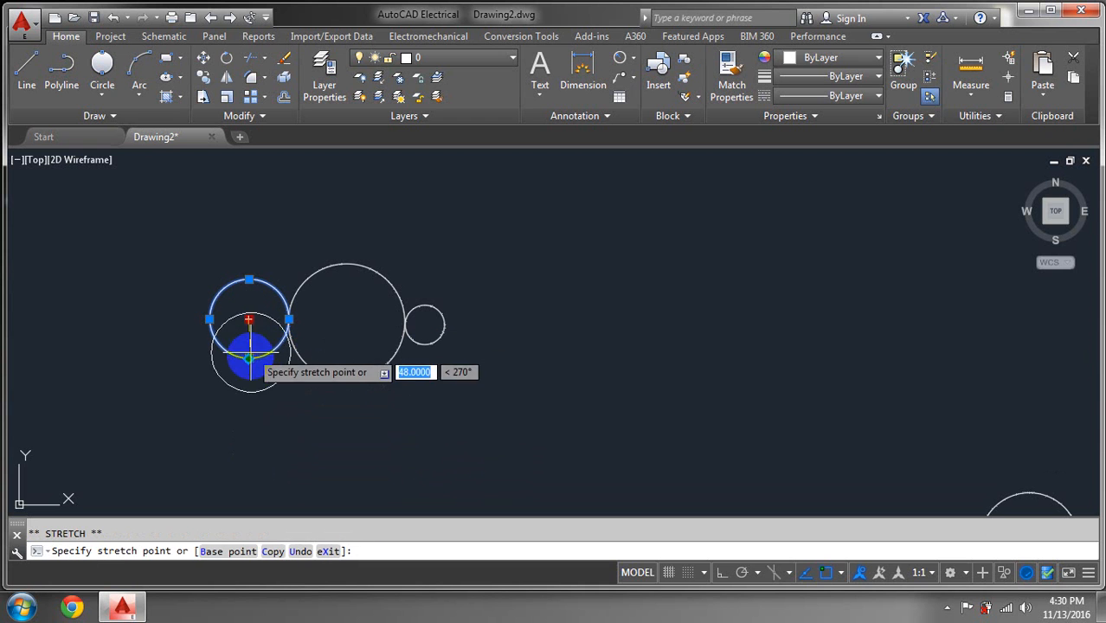
{"action": "left_click", "coordinate": [243, 471]}
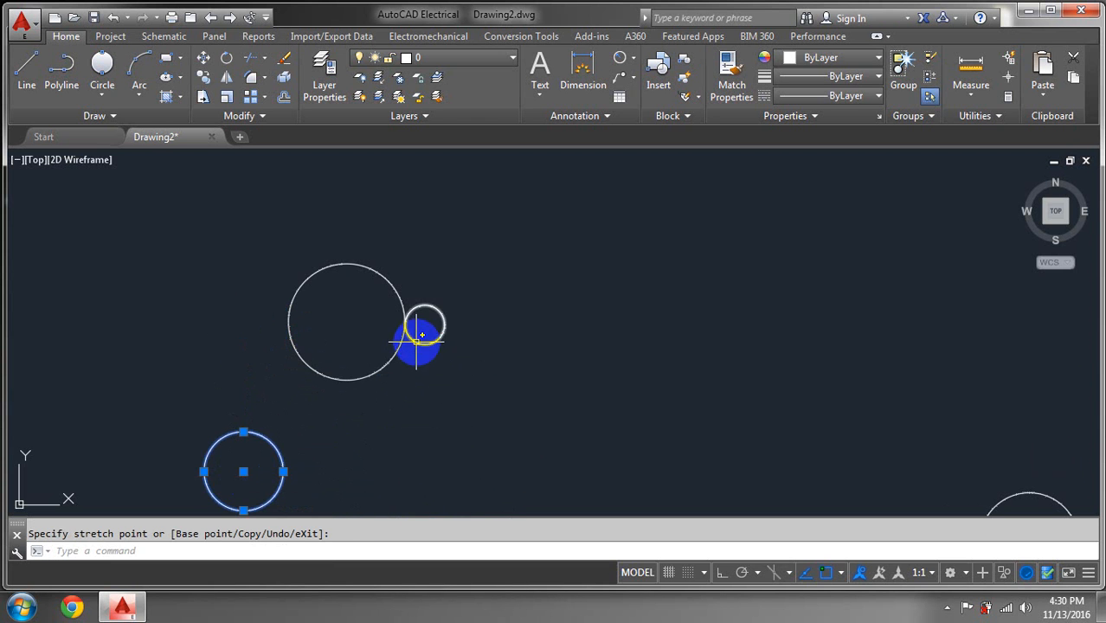
Copy the moved circle from its center to the empty space left of the 2-Point circle
{"action": "left_click", "coordinate": [204, 79]}
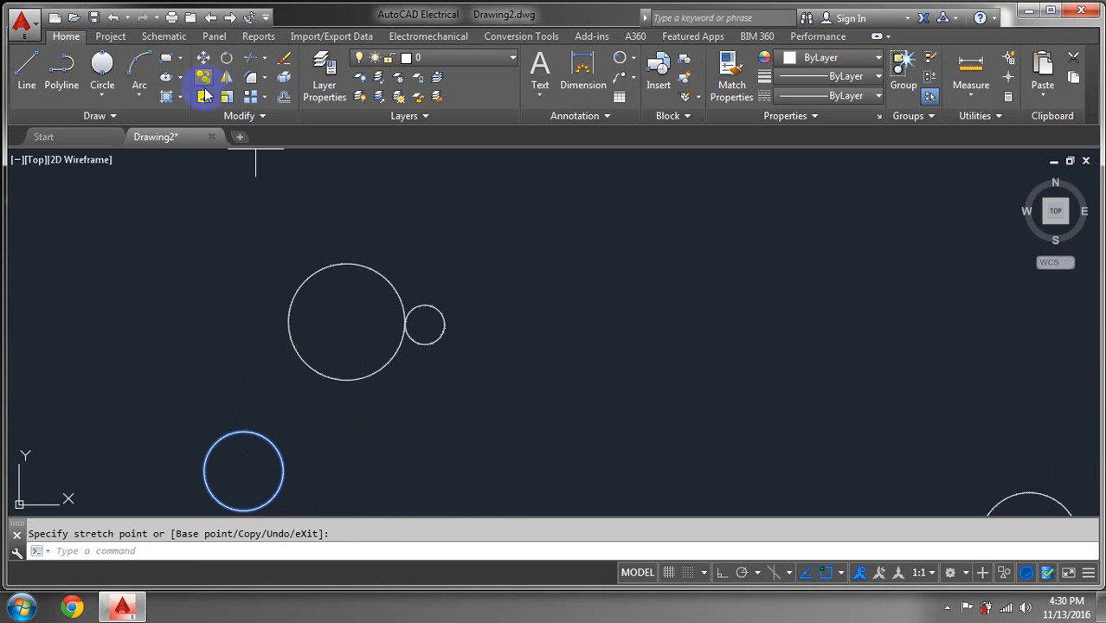
{"action": "left_click", "coordinate": [244, 472]}
{"action": "left_click", "coordinate": [177, 314]}
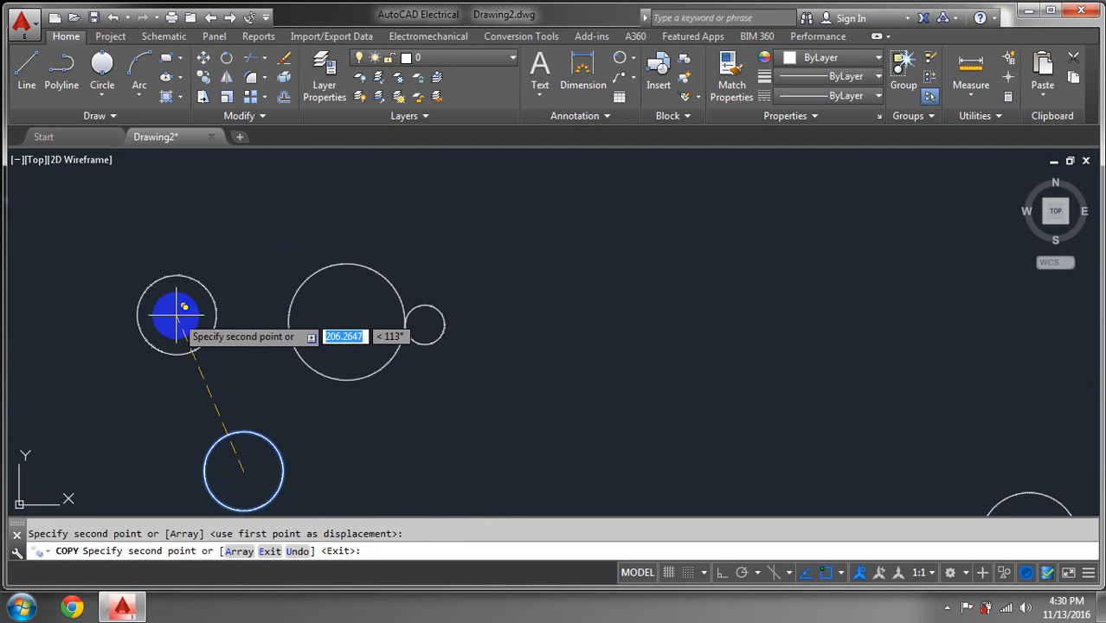
{"action": "key", "text": "Escape"}
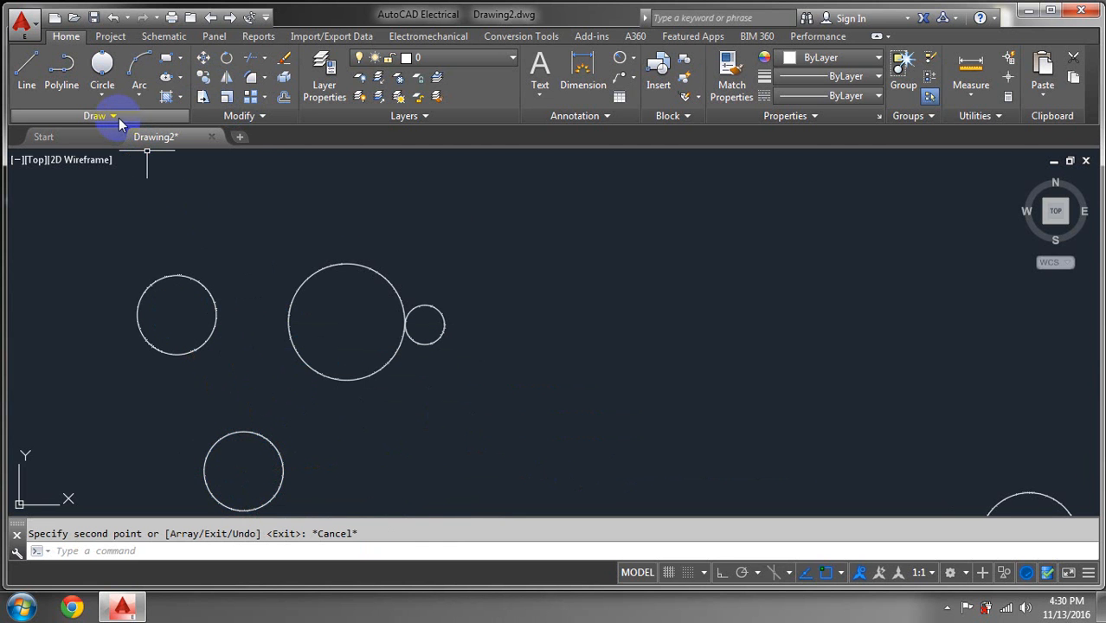
Draw a Tan, Tan, Tan circle touching the copied circle, the 2-Point circle and the moved circle below
{"action": "left_click", "coordinate": [104, 93]}
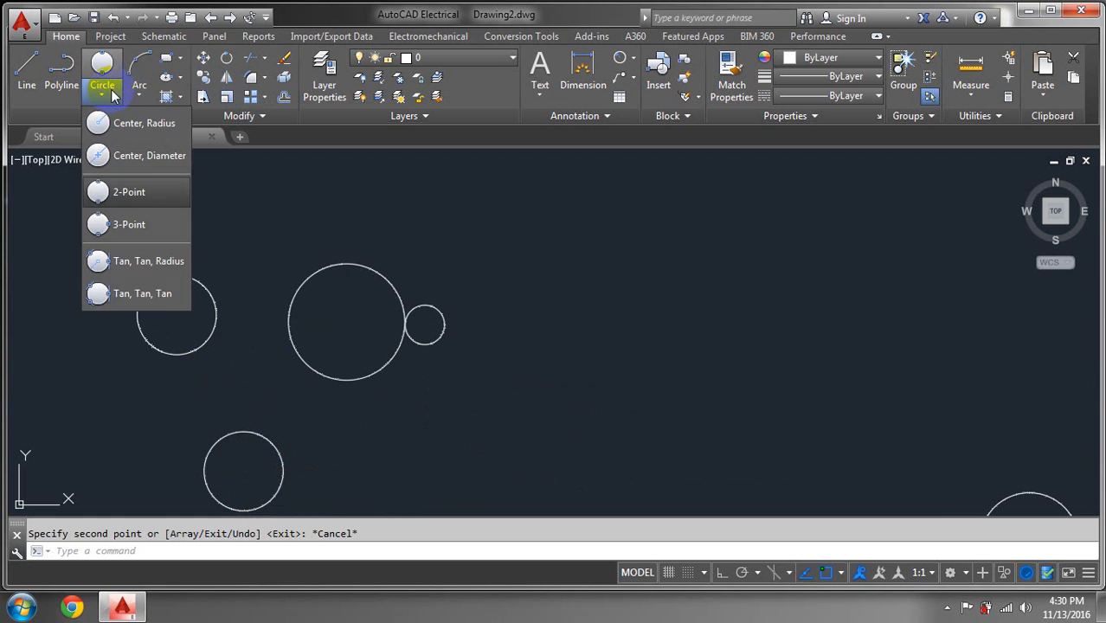
{"action": "left_click", "coordinate": [138, 294]}
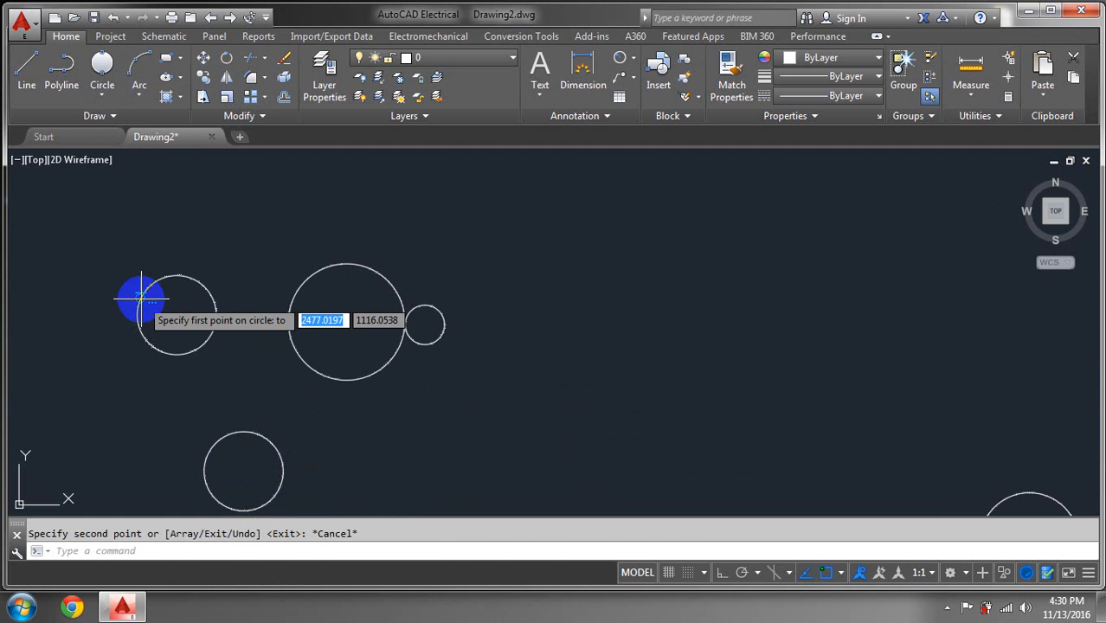
{"action": "left_click", "coordinate": [199, 349]}
{"action": "left_click", "coordinate": [291, 354]}
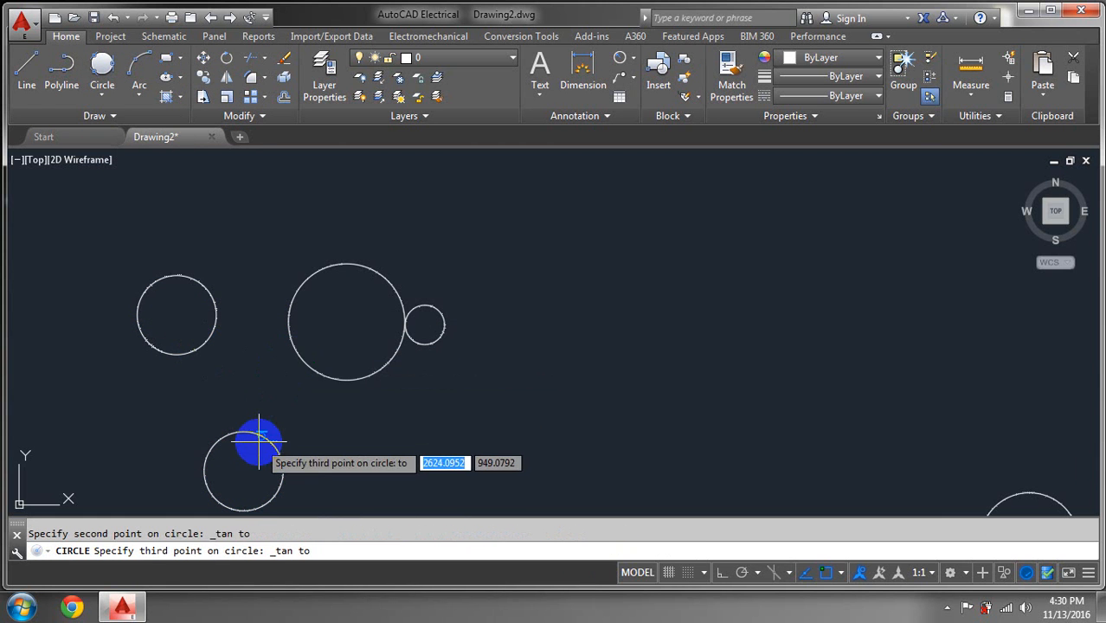
{"action": "left_click", "coordinate": [258, 436]}
Draw a wide upward-bulging 3-Point arc in an empty area away from the circles
{"action": "scroll", "coordinate": [562, 347], "scroll_direction": "down", "scroll_amount": 5}
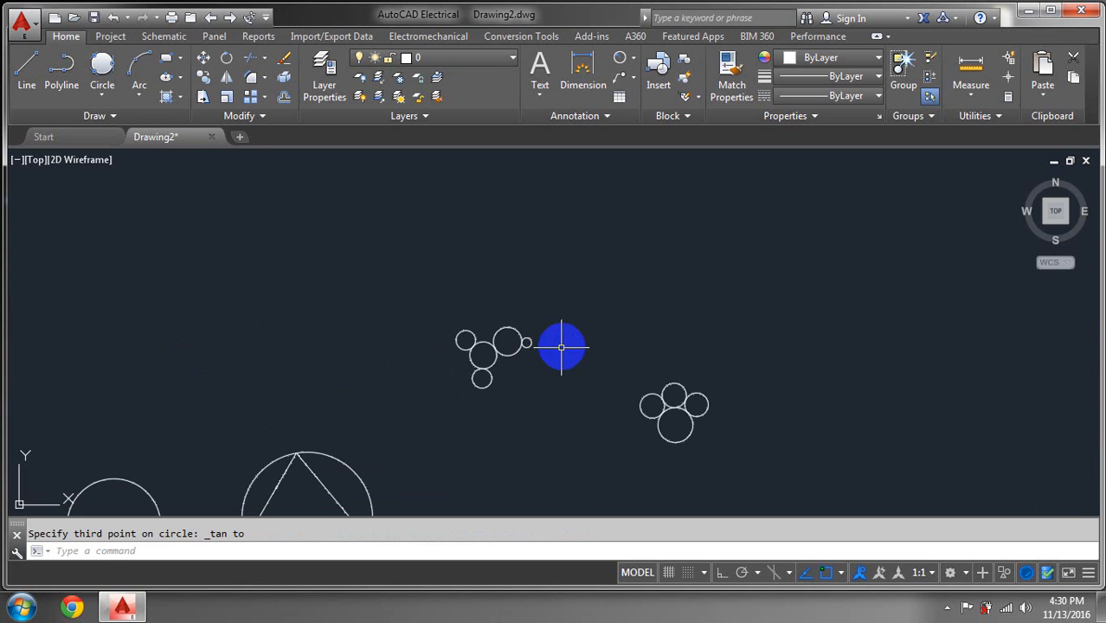
{"action": "scroll", "coordinate": [562, 347], "scroll_direction": "up", "scroll_amount": 2}
{"action": "scroll", "coordinate": [575, 373], "scroll_direction": "down", "scroll_amount": 4}
{"action": "scroll", "coordinate": [571, 359], "scroll_direction": "up", "scroll_amount": 3}
{"action": "middle_click_drag", "start_coordinate": [571, 359], "coordinate": [91, 345]}
{"action": "middle_click_drag", "start_coordinate": [344, 317], "coordinate": [72, 433]}
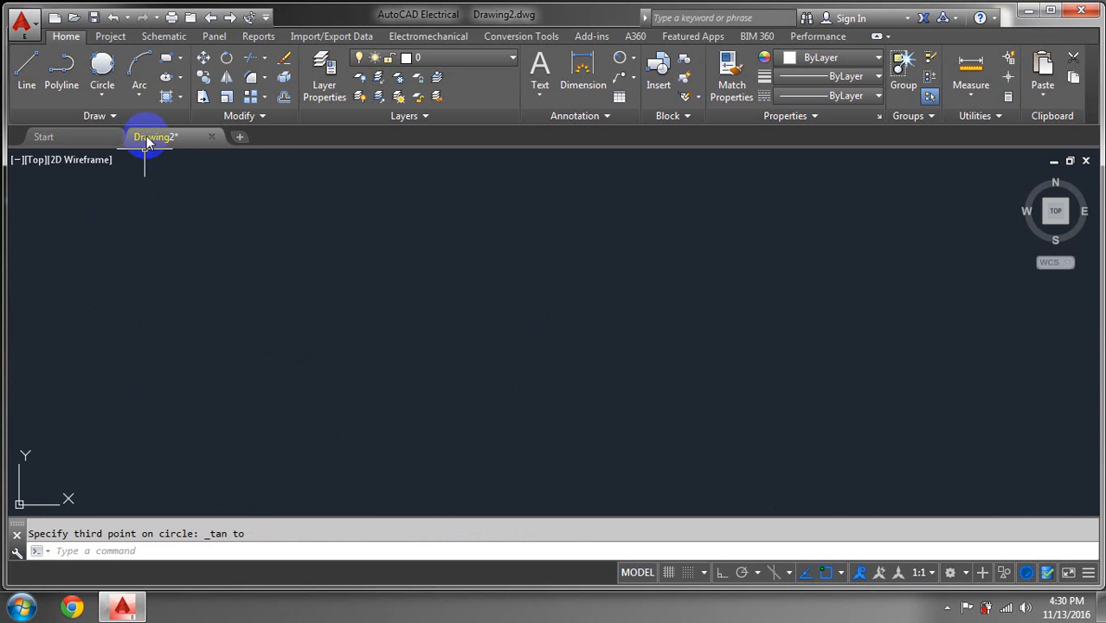
{"action": "left_click", "coordinate": [138, 95]}
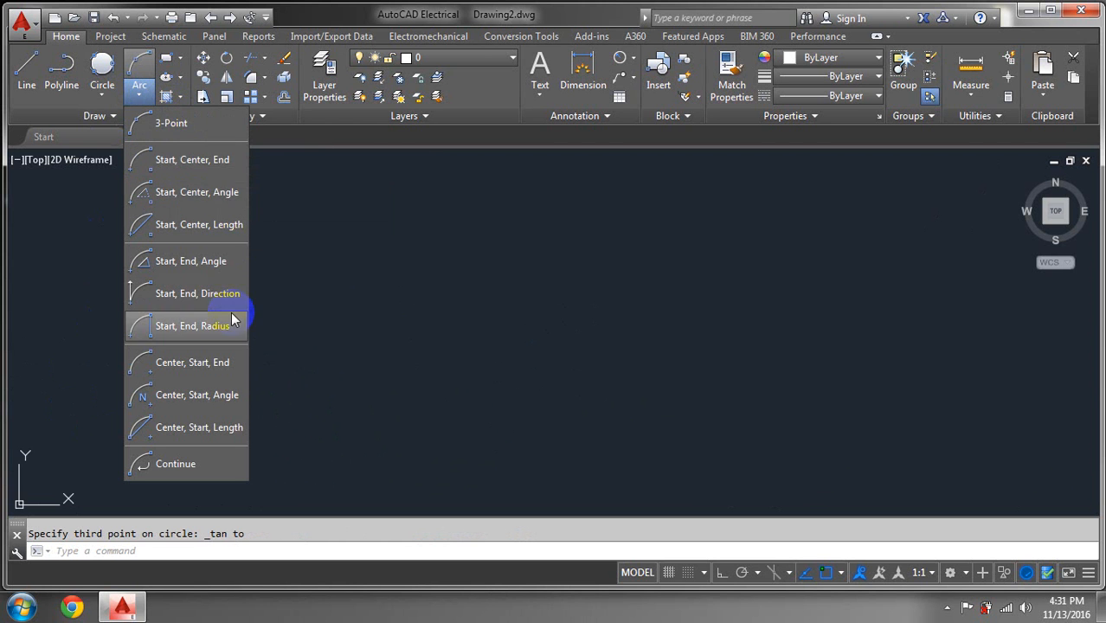
{"action": "left_click", "coordinate": [165, 122]}
{"action": "left_click", "coordinate": [341, 415]}
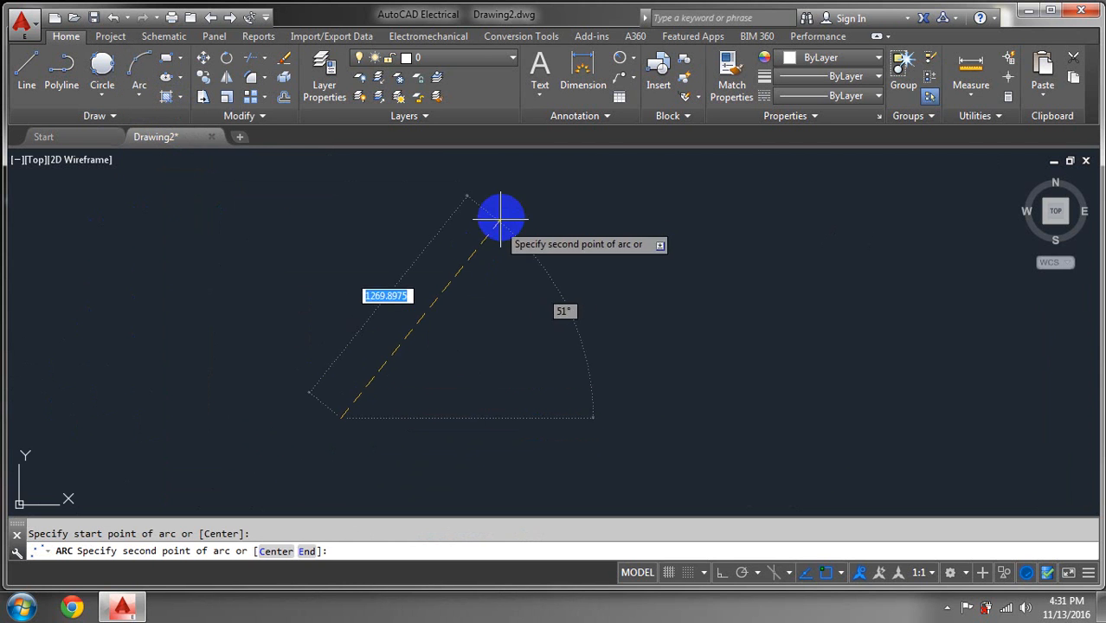
{"action": "left_click", "coordinate": [502, 202]}
{"action": "left_click", "coordinate": [690, 433]}
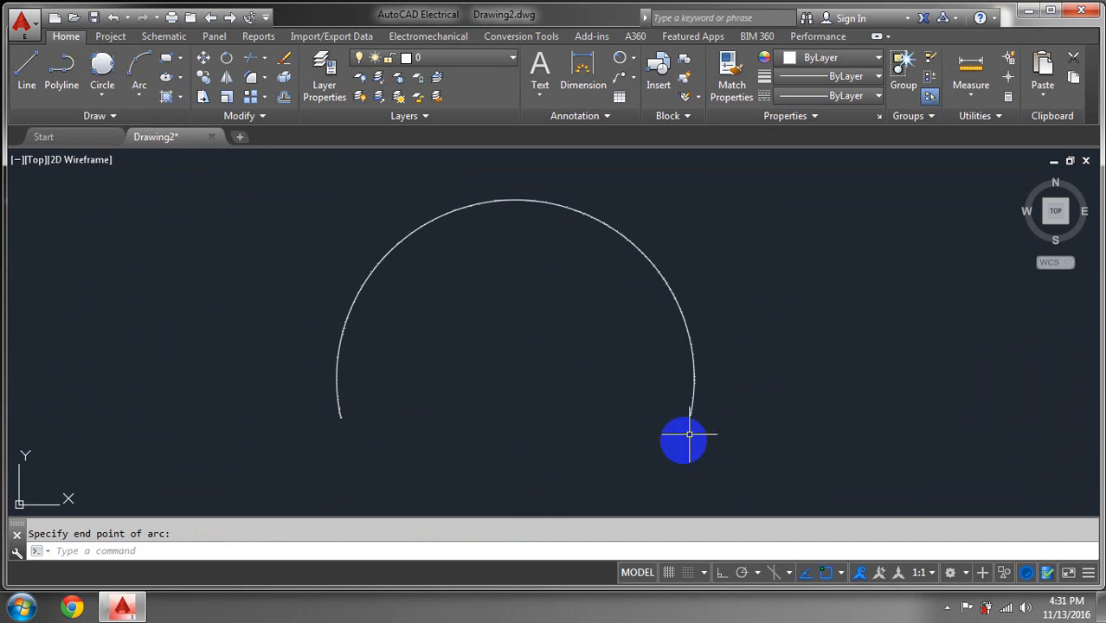
Flatten the arc by its midpoint grip, and stretch its right endpoint close to its left endpoint
{"action": "left_click", "coordinate": [508, 199]}
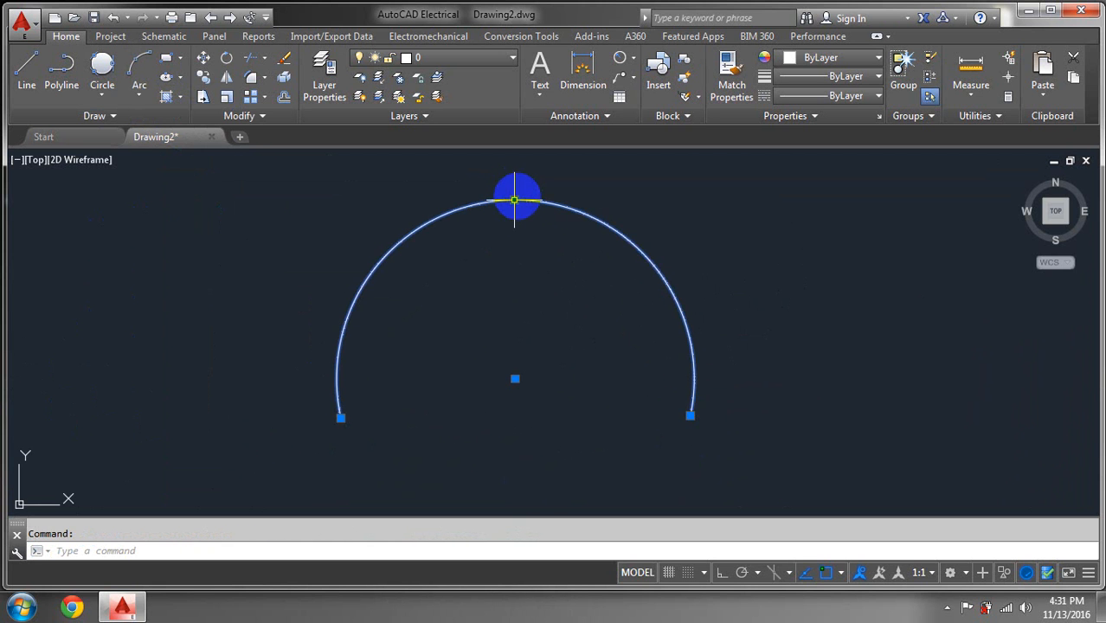
{"action": "left_click", "coordinate": [515, 200]}
{"action": "left_click", "coordinate": [516, 315]}
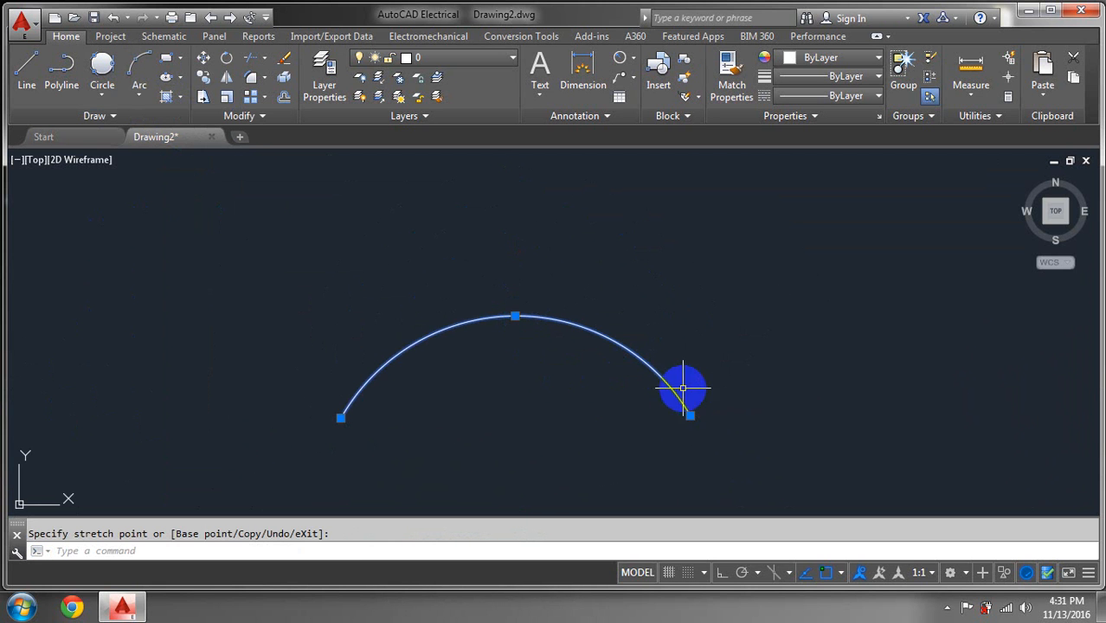
{"action": "left_click", "coordinate": [689, 416]}
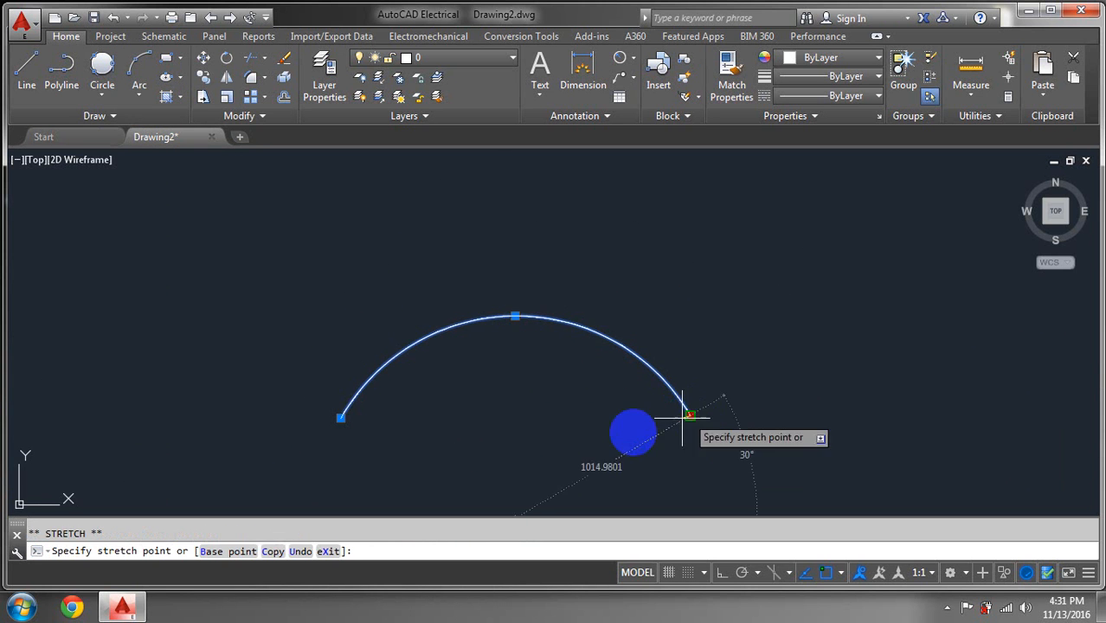
{"action": "left_click", "coordinate": [380, 421]}
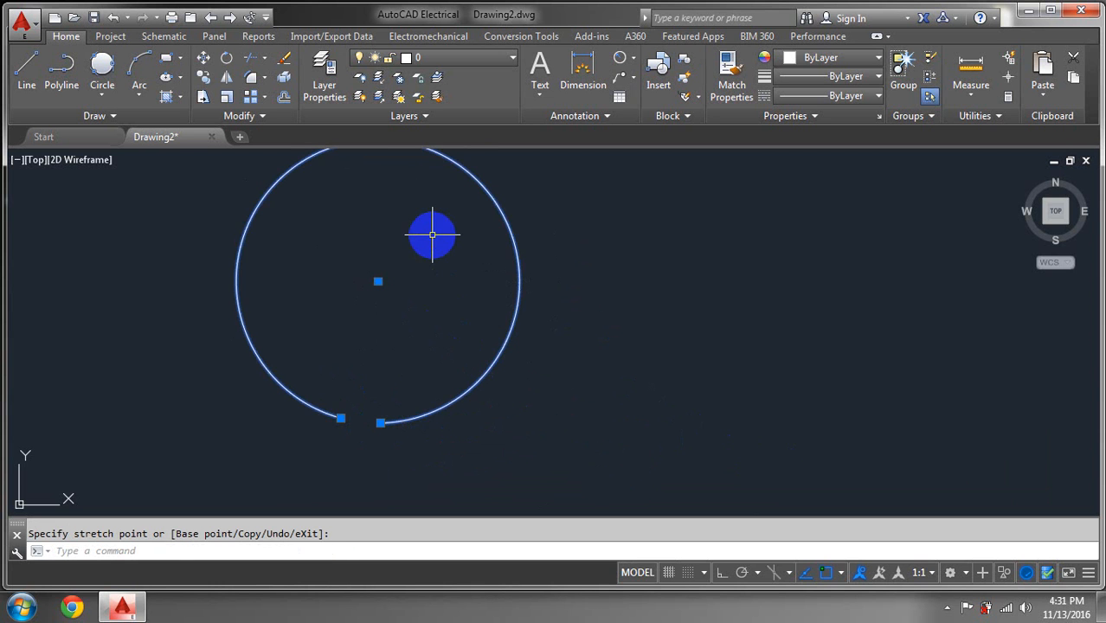
Shrink the nearly closed arc by stretching its top midpoint grip down toward its endpoints, and deselect it
{"action": "scroll", "coordinate": [436, 245], "scroll_direction": "down", "scroll_amount": 1}
{"action": "scroll", "coordinate": [436, 245], "scroll_direction": "down", "scroll_amount": 1}
{"action": "left_click", "coordinate": [421, 204]}
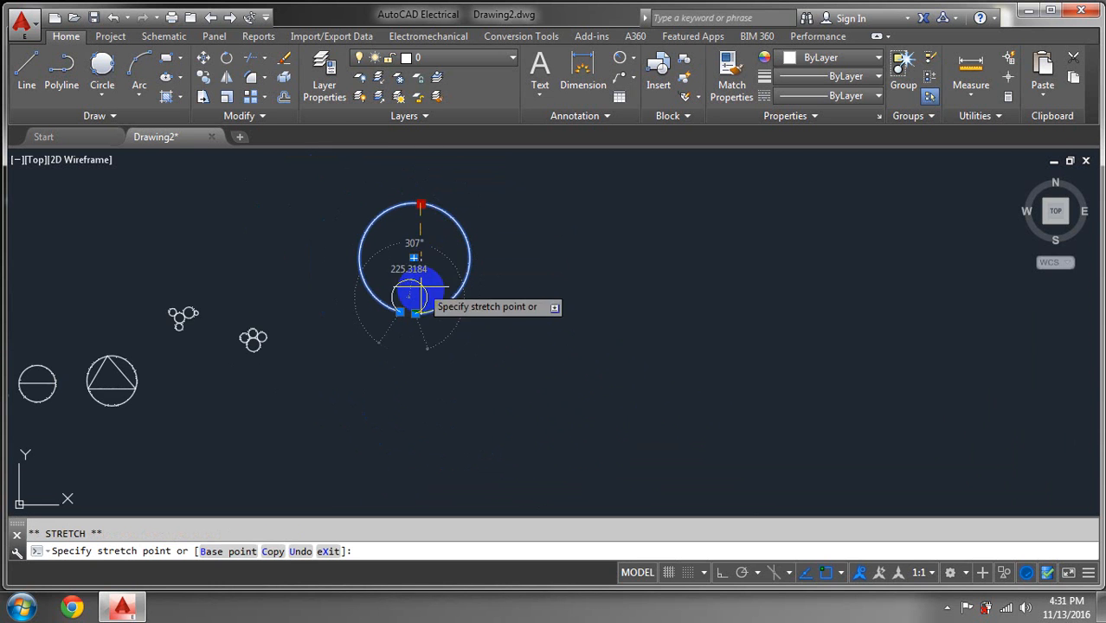
{"action": "left_click", "coordinate": [415, 302]}
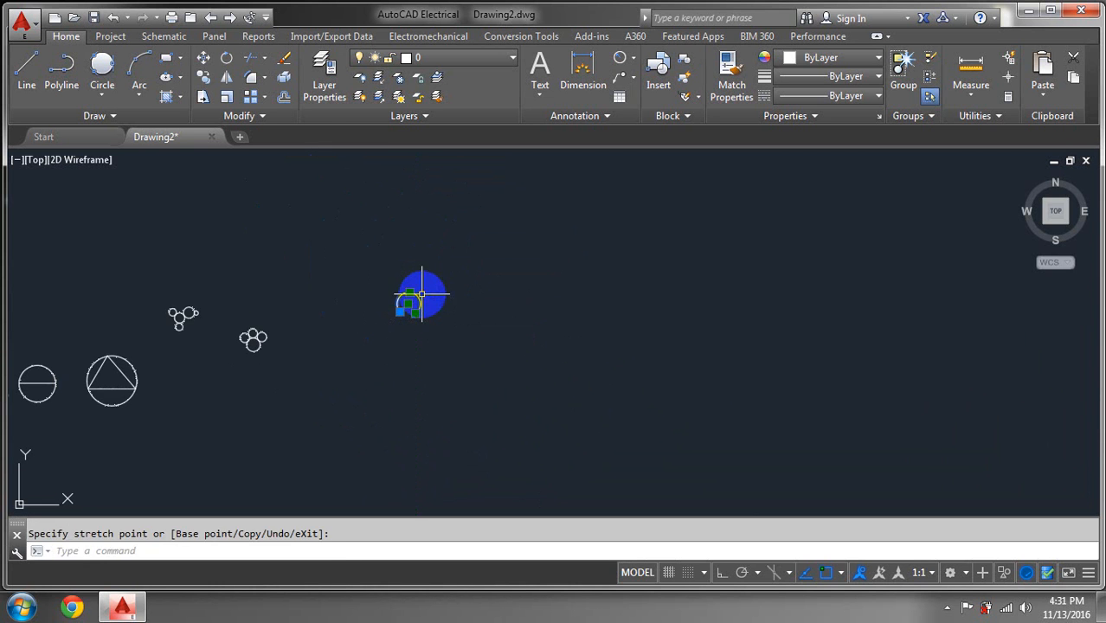
{"action": "key", "text": "Escape"}
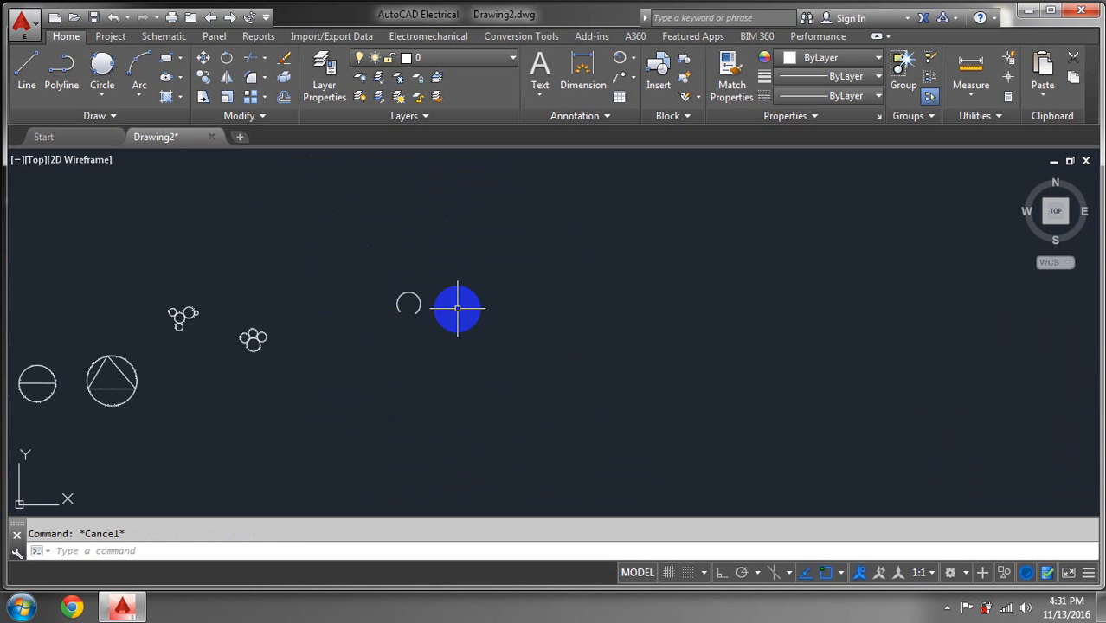
Draw a horizontal line with Ortho on in the empty space to the lower right of the small arc
{"action": "scroll", "coordinate": [456, 312], "scroll_direction": "up", "scroll_amount": 2}
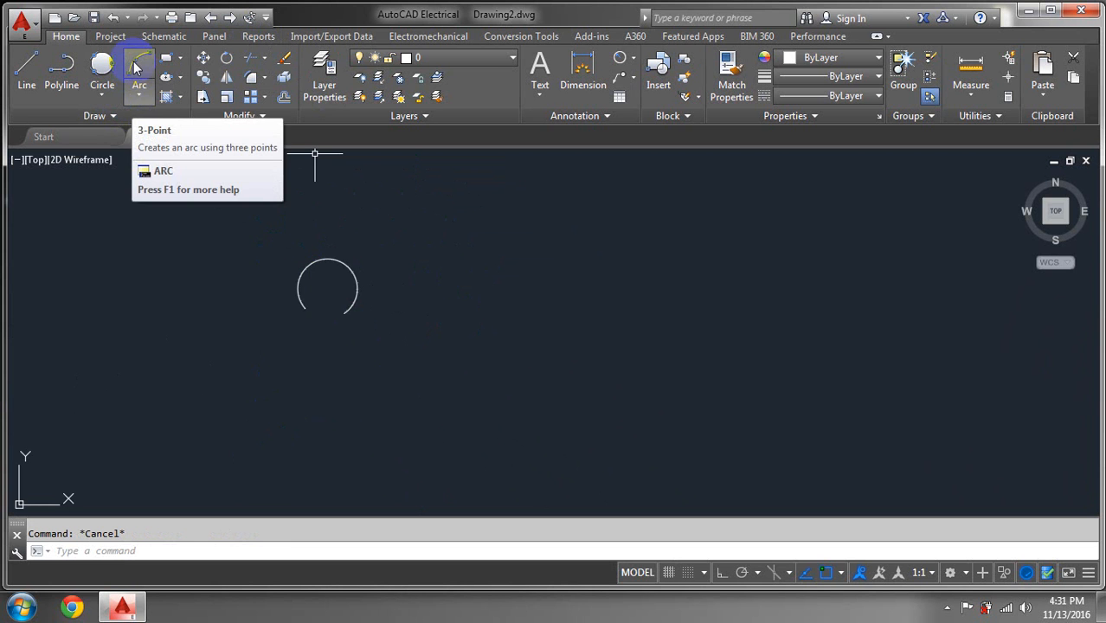
{"action": "left_click", "coordinate": [27, 69]}
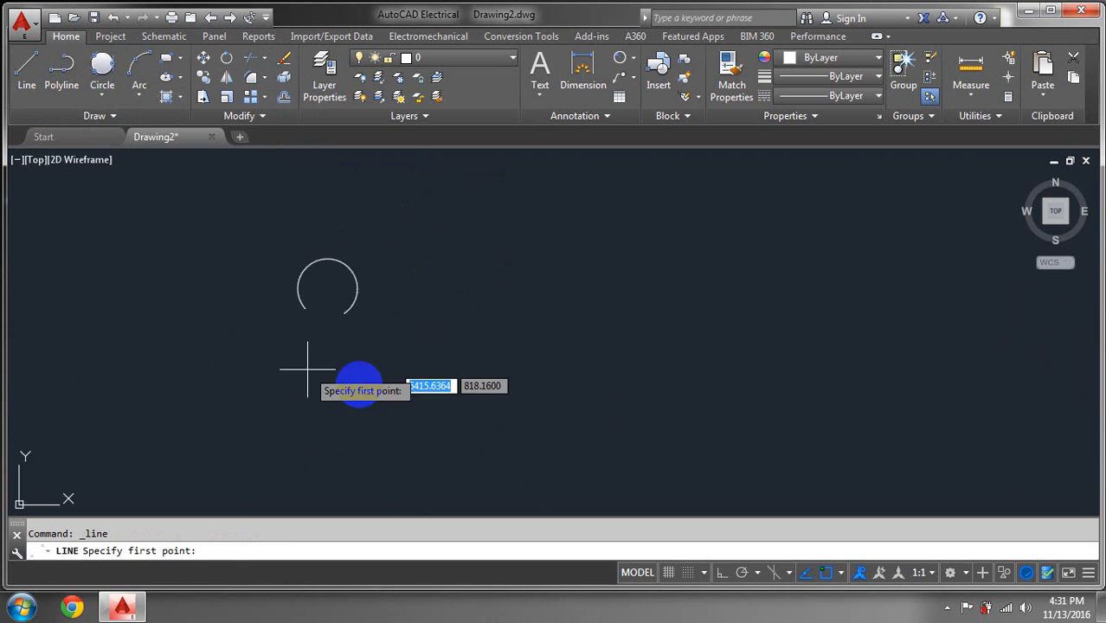
{"action": "left_click", "coordinate": [443, 396]}
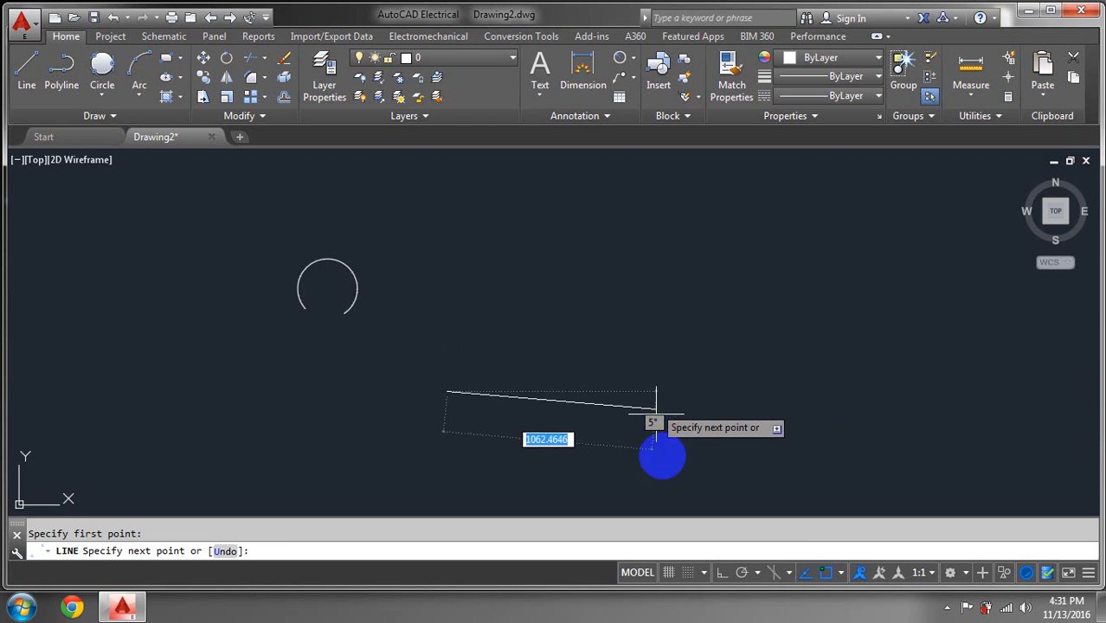
{"action": "left_click", "coordinate": [722, 572]}
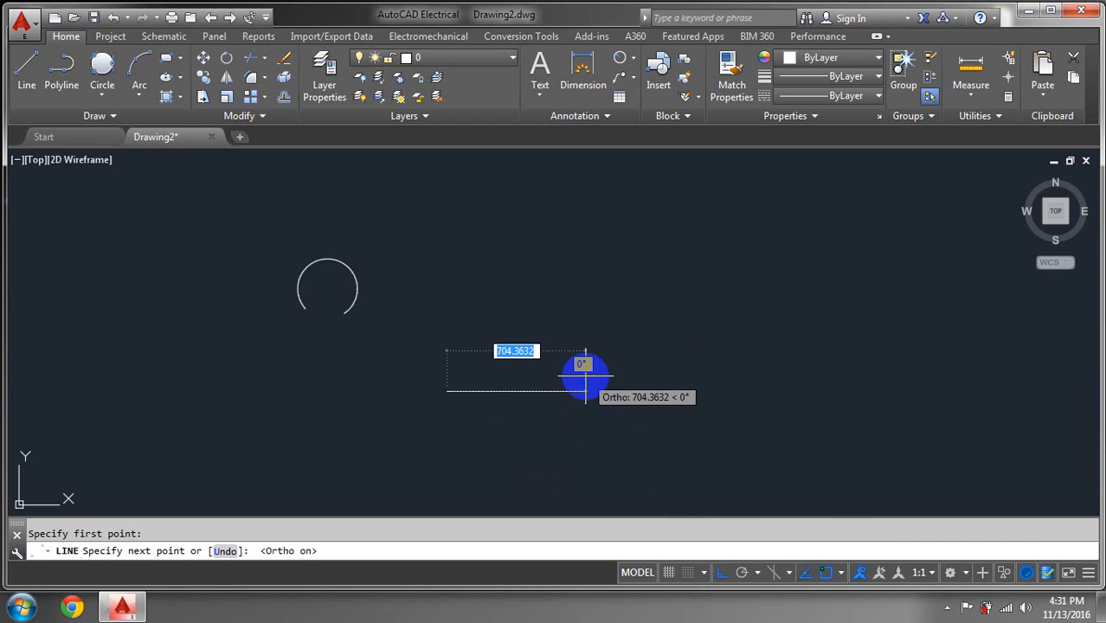
{"action": "left_click", "coordinate": [614, 377]}
{"action": "right_click", "coordinate": [616, 381]}
{"action": "left_click", "coordinate": [654, 386]}
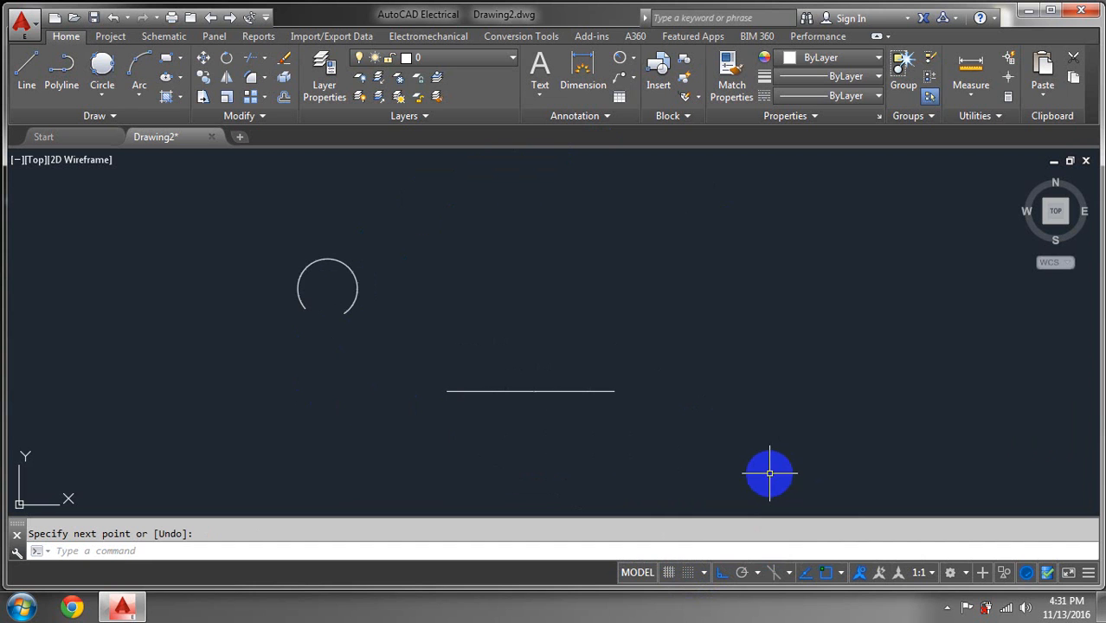
Draw a Start, Center, End arc from the line's left endpoint around its midpoint to its right endpoint, and select the arc
{"action": "left_click", "coordinate": [449, 391]}
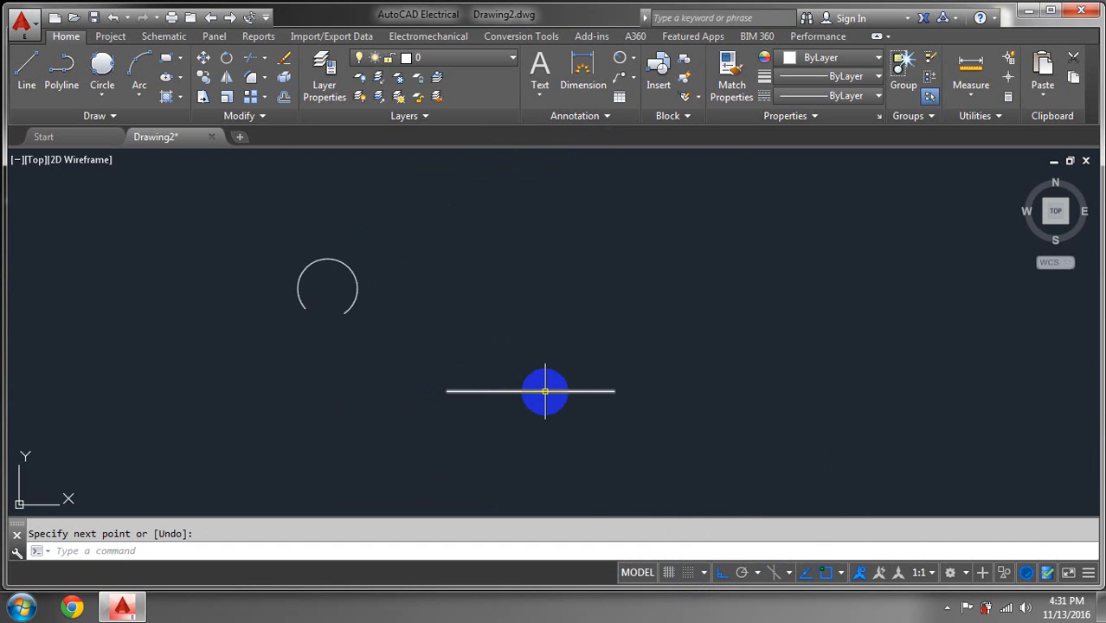
{"action": "left_click", "coordinate": [138, 97]}
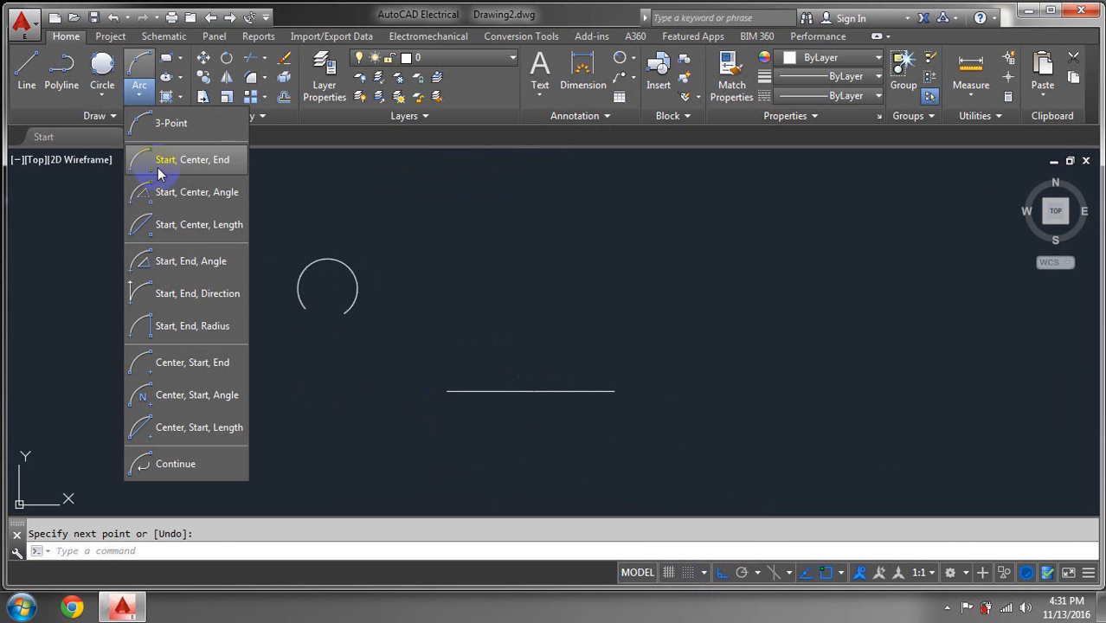
{"action": "left_click", "coordinate": [223, 172]}
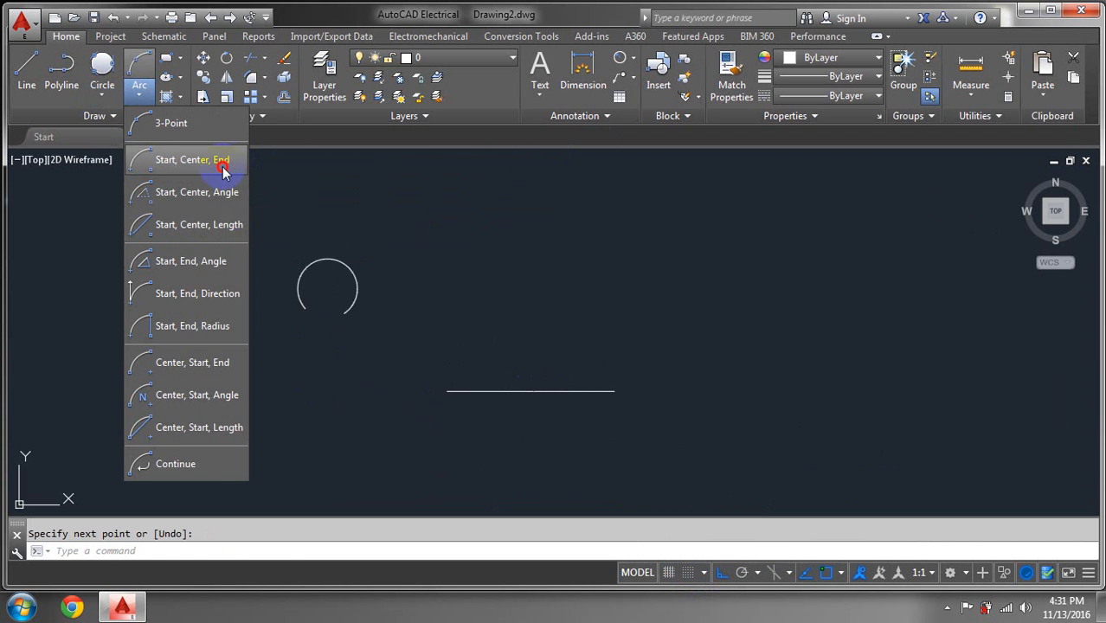
{"action": "left_click", "coordinate": [447, 391]}
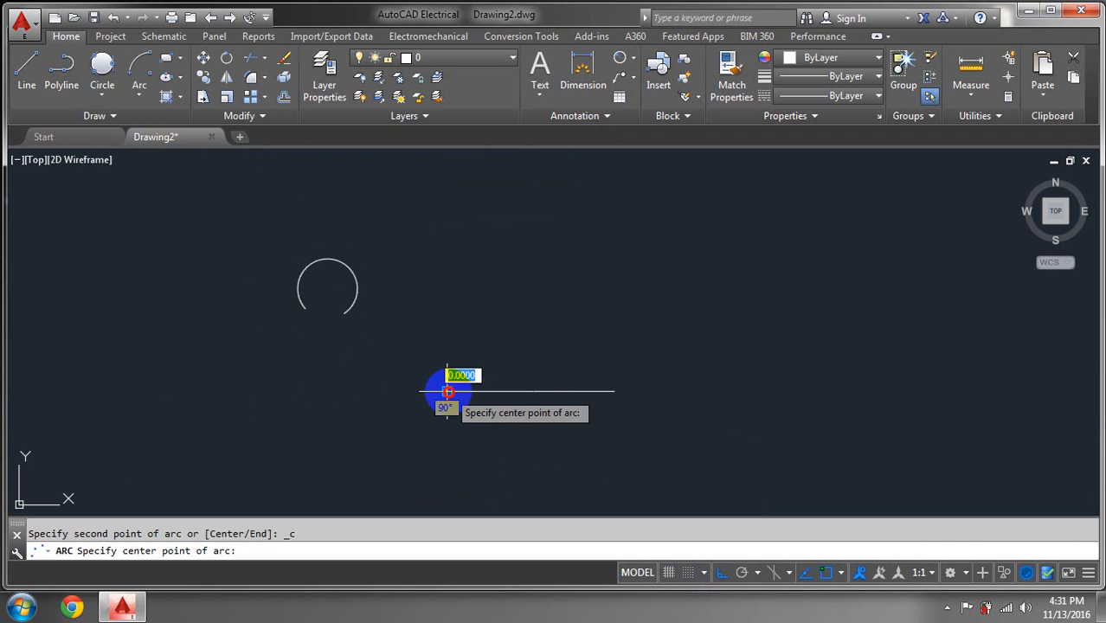
{"action": "left_click", "coordinate": [533, 392]}
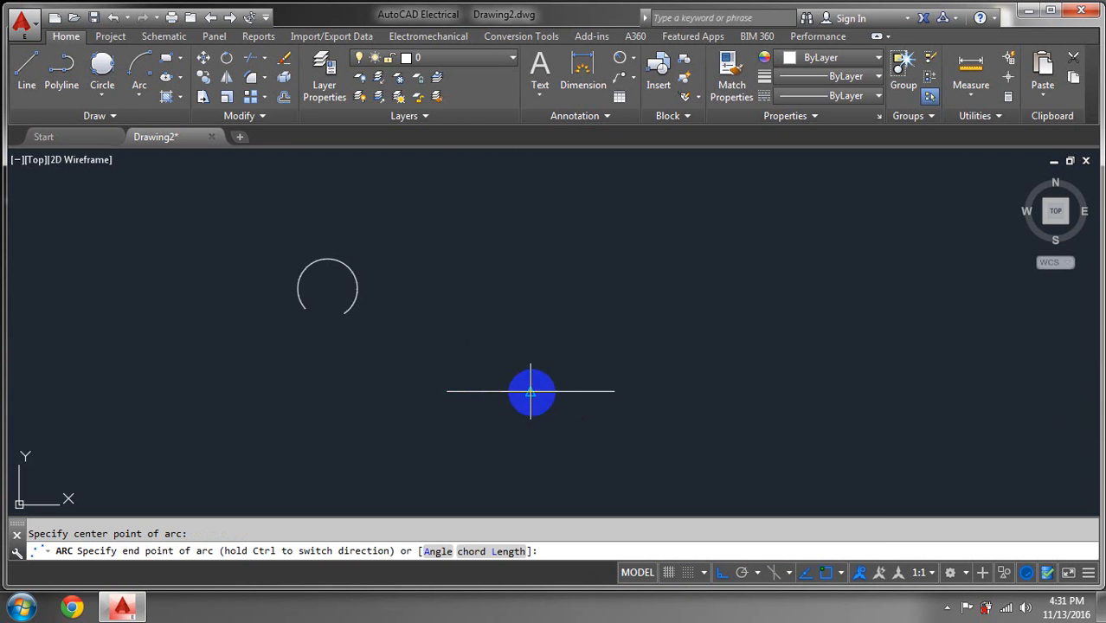
{"action": "left_click", "coordinate": [606, 390]}
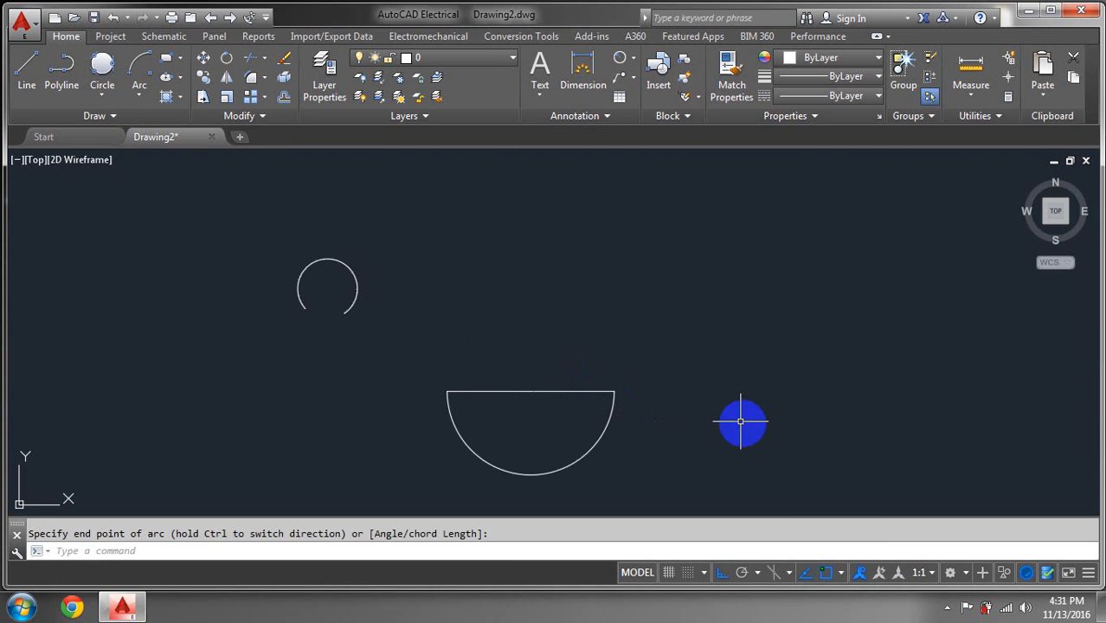
{"action": "left_click", "coordinate": [565, 464]}
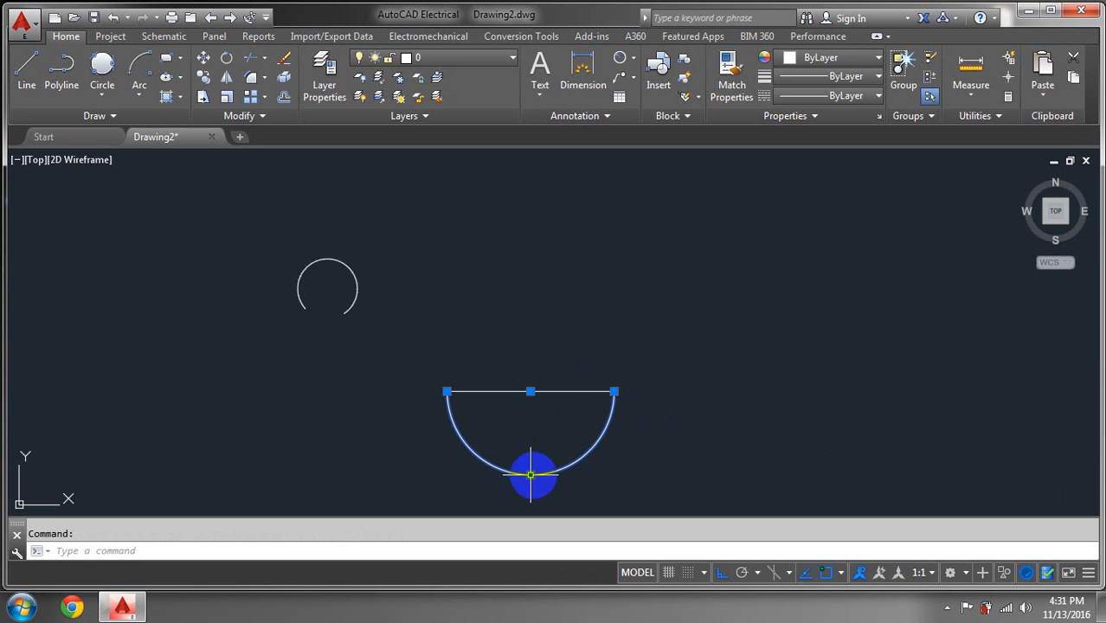
Stretch the semicircular arc above the line by its midpoint grip, flatten it toward the line, and deselect it
{"action": "left_click", "coordinate": [532, 476]}
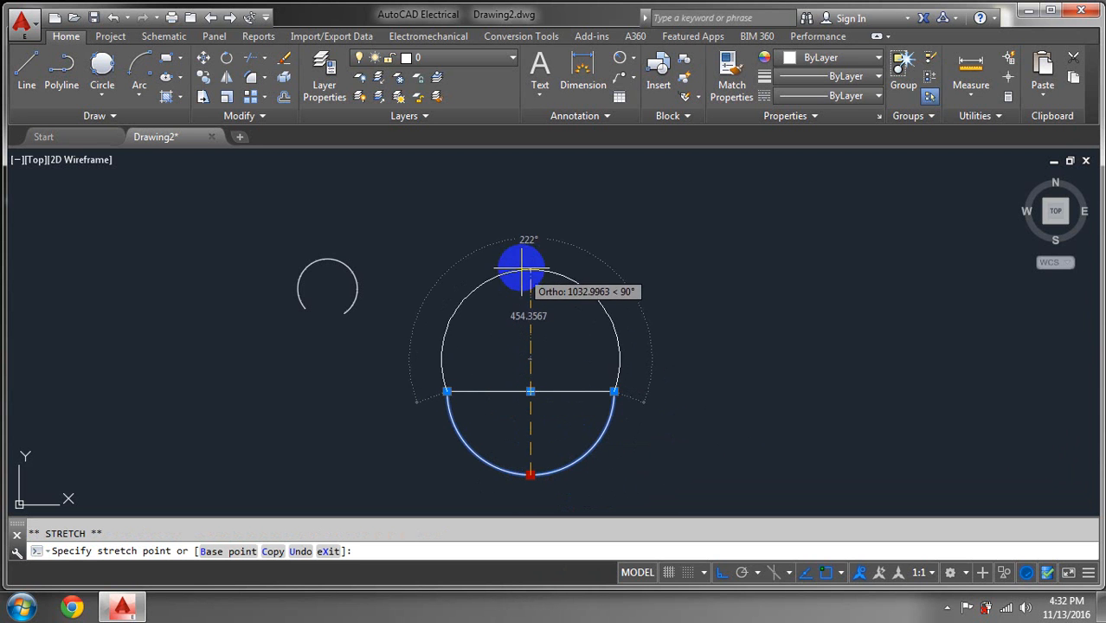
{"action": "left_click", "coordinate": [530, 312]}
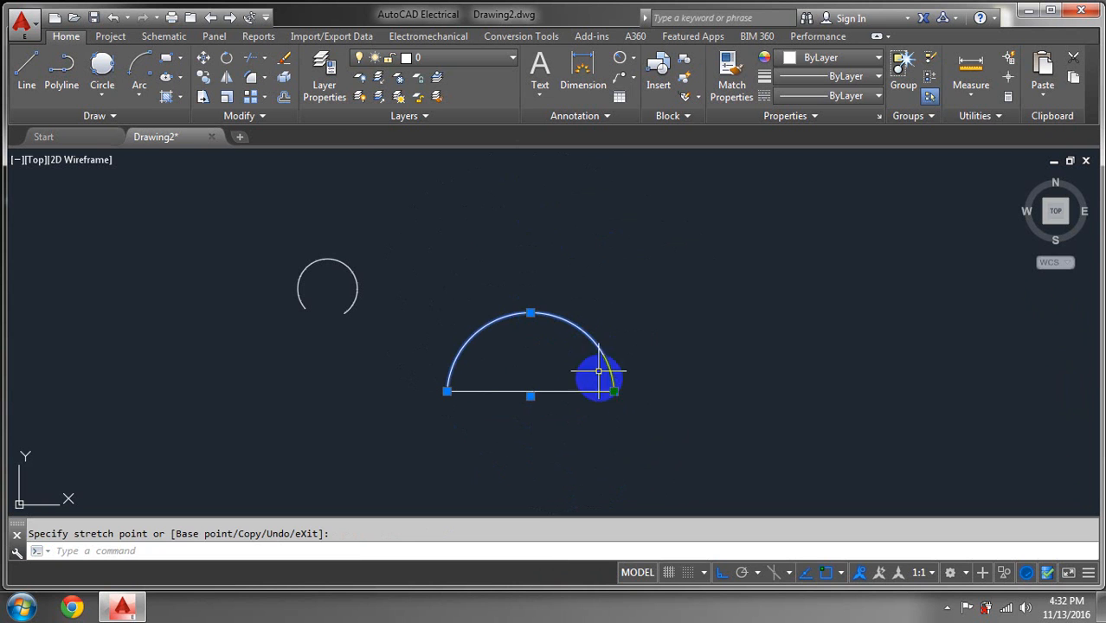
{"action": "left_click", "coordinate": [530, 312]}
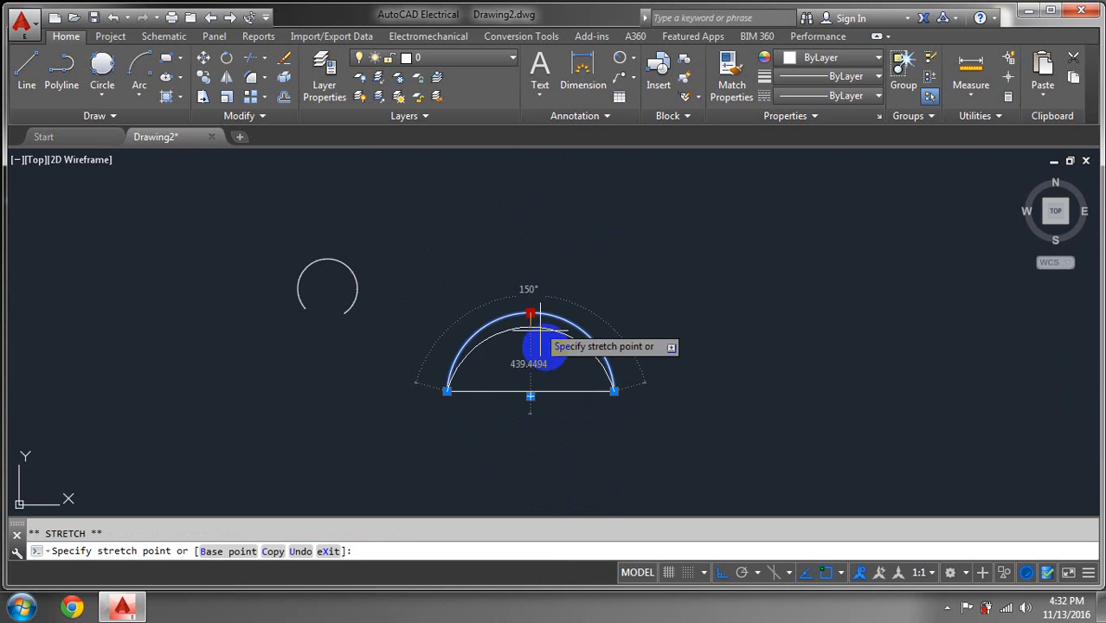
{"action": "left_click", "coordinate": [547, 366]}
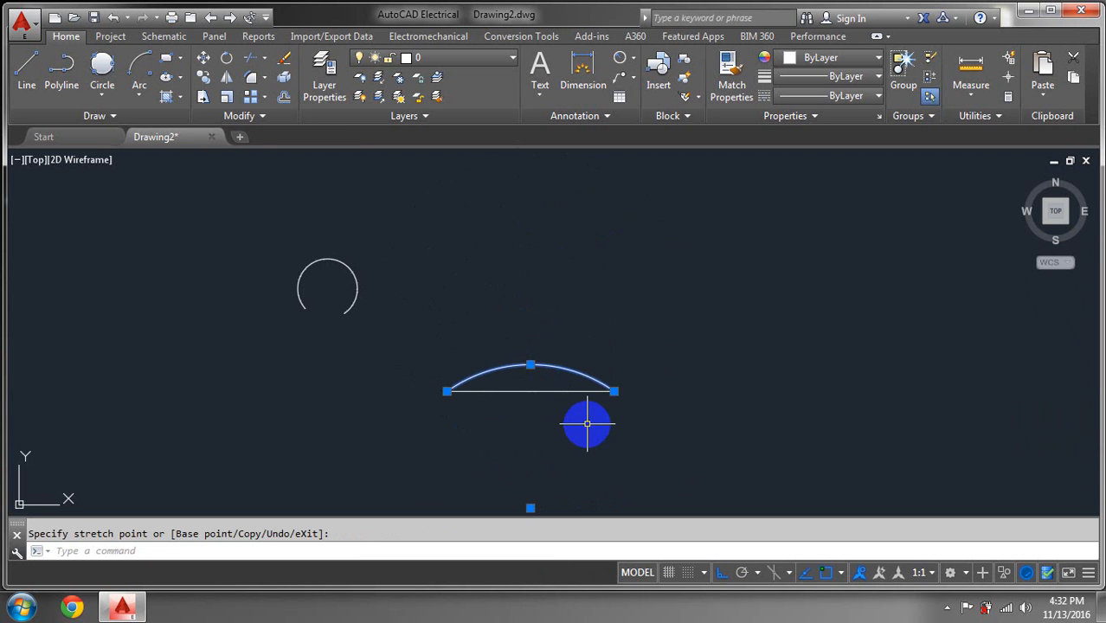
{"action": "key", "text": "Escape"}
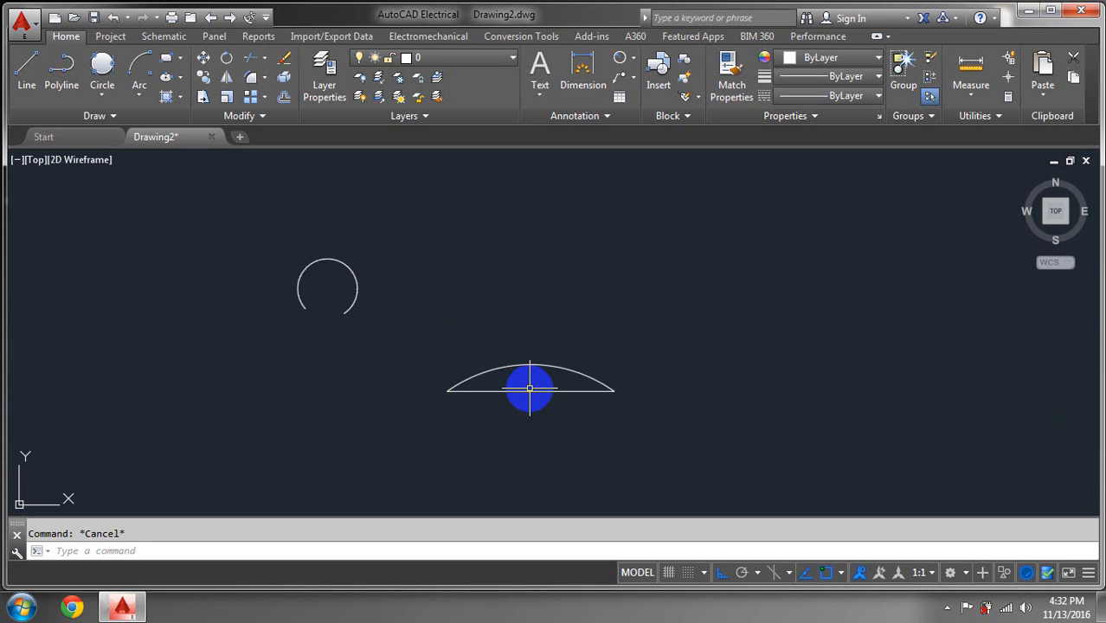
Draw a Start, Center, Angle arc from the line's left endpoint around its midpoint, sweeping below the line to a point above the midpoint
{"action": "left_click", "coordinate": [97, 91]}
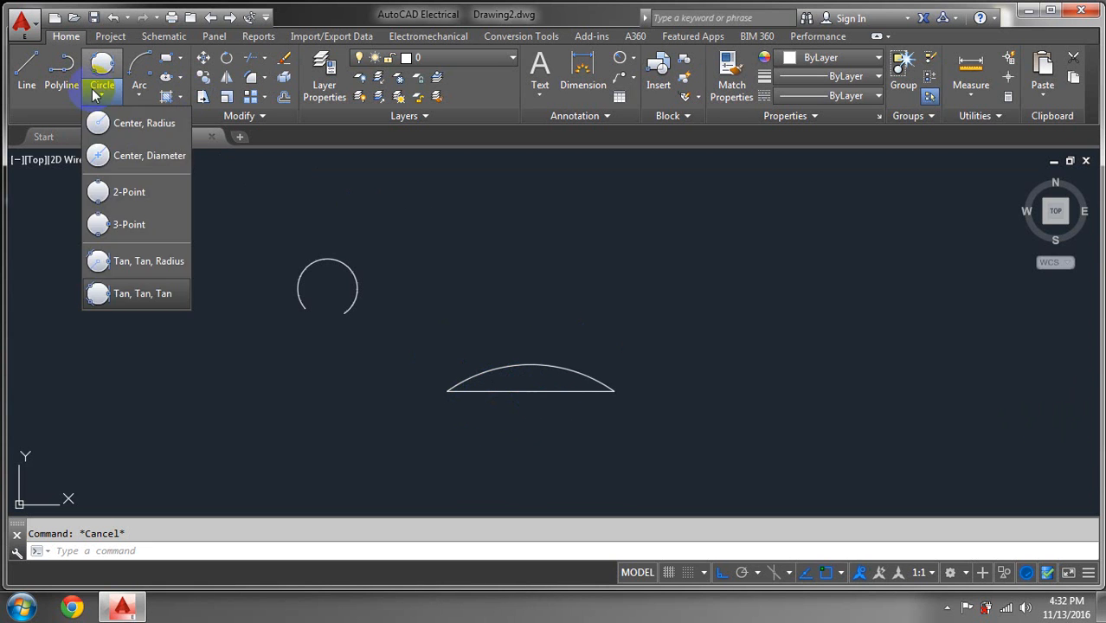
{"action": "left_click", "coordinate": [138, 92]}
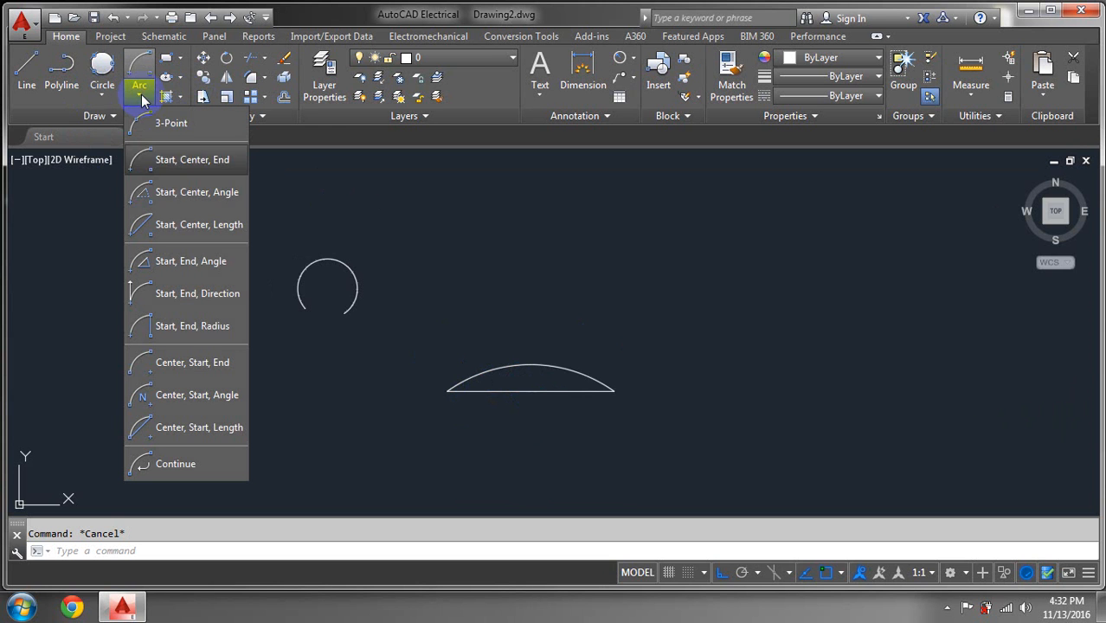
{"action": "left_click", "coordinate": [224, 190]}
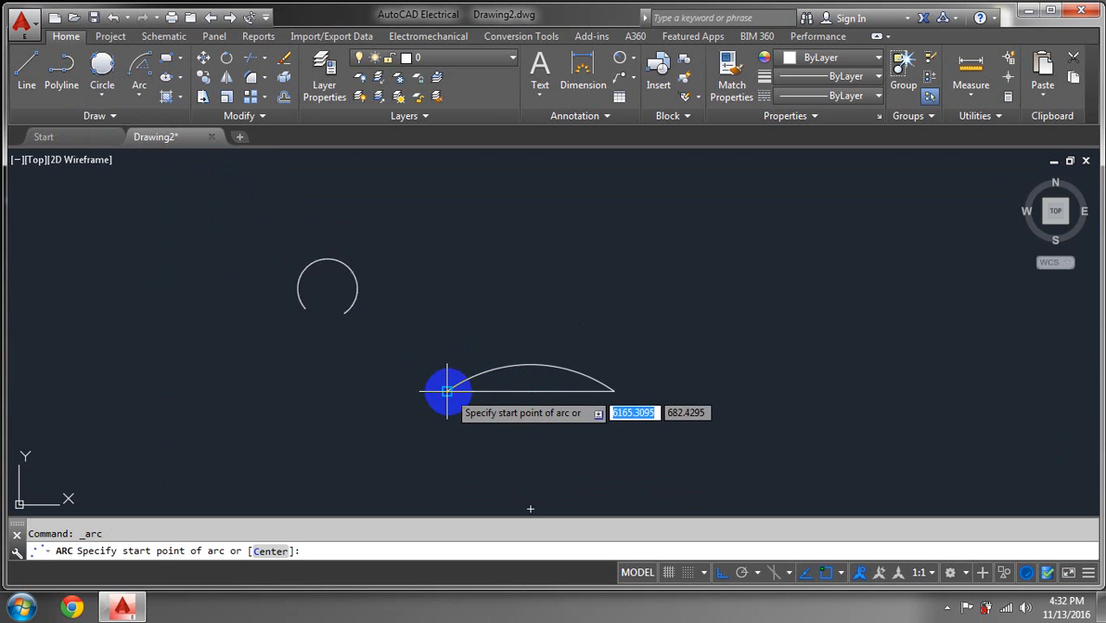
{"action": "left_click", "coordinate": [447, 392]}
{"action": "left_click", "coordinate": [540, 391]}
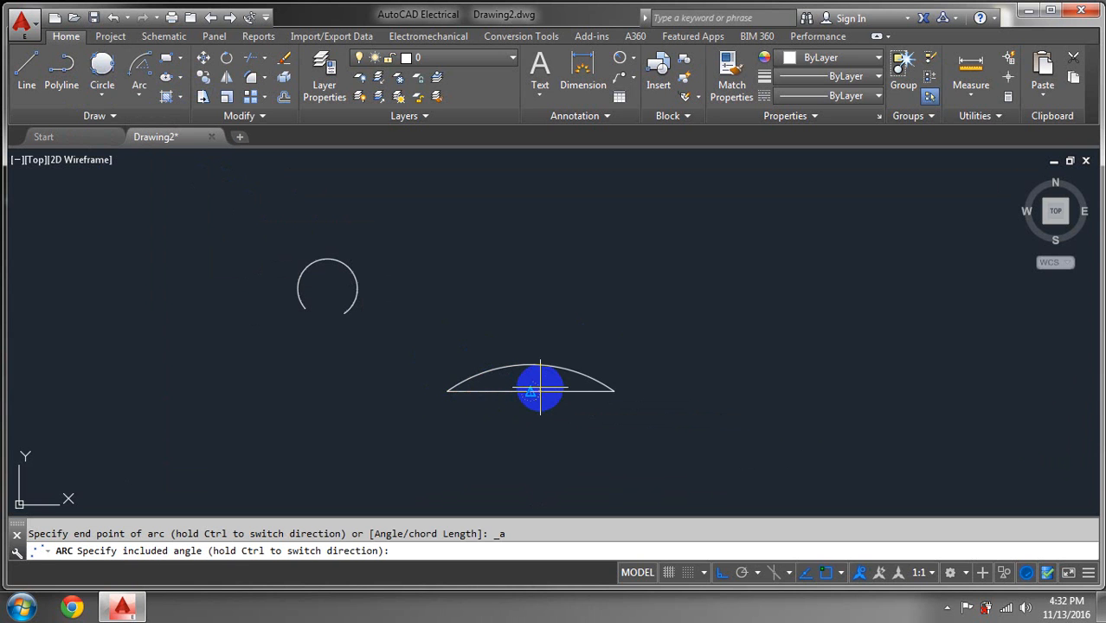
{"action": "type", "text": "6"}
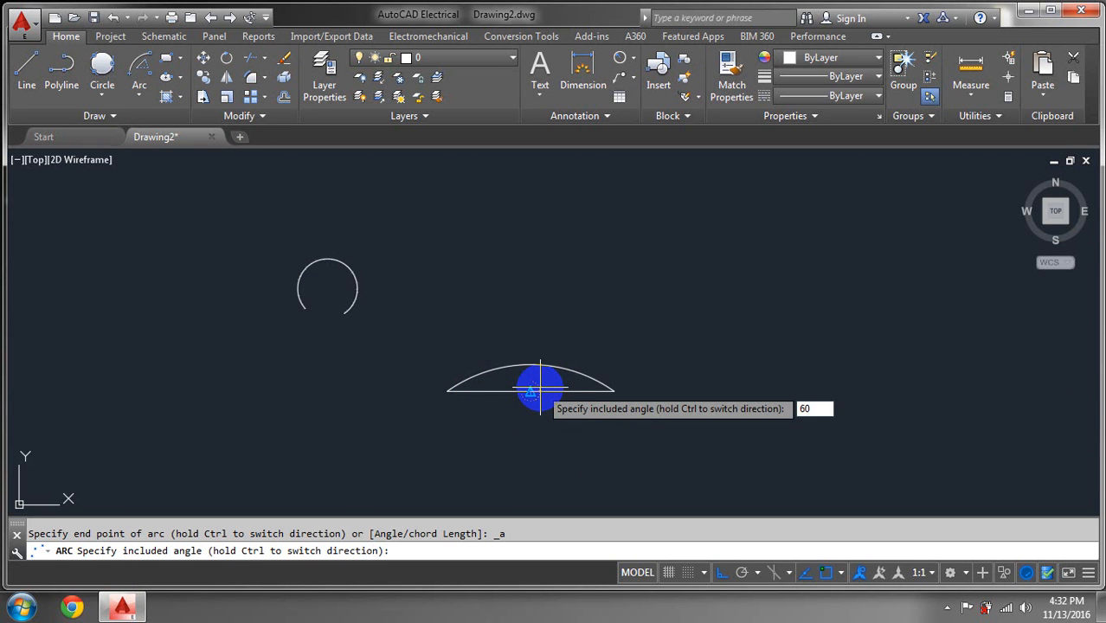
{"action": "type", "text": "0"}
{"action": "key", "text": "Return"}
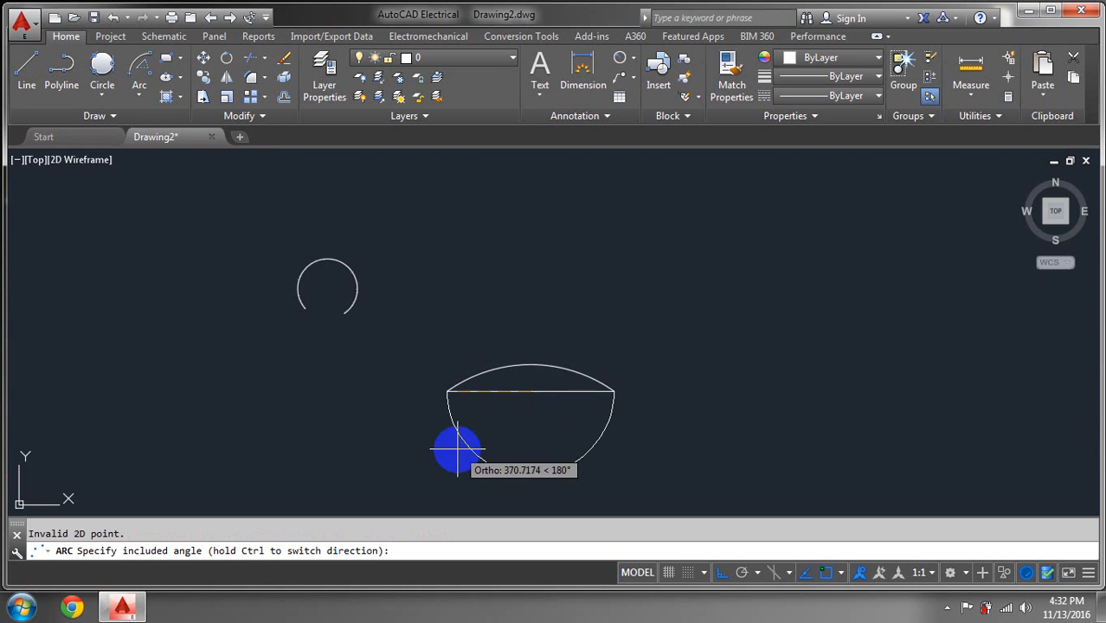
{"action": "left_click", "coordinate": [565, 439]}
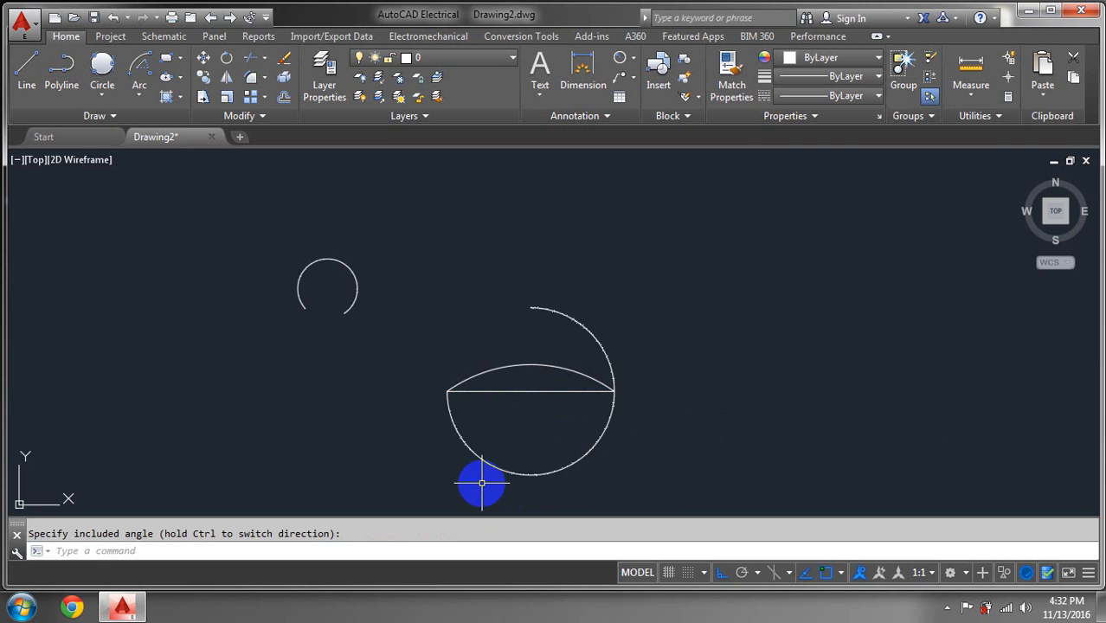
{"action": "scroll", "coordinate": [482, 483], "scroll_direction": "up", "scroll_amount": 4}
{"action": "scroll", "coordinate": [510, 446], "scroll_direction": "down", "scroll_amount": 4}
{"action": "scroll", "coordinate": [515, 445], "scroll_direction": "up", "scroll_amount": 2}
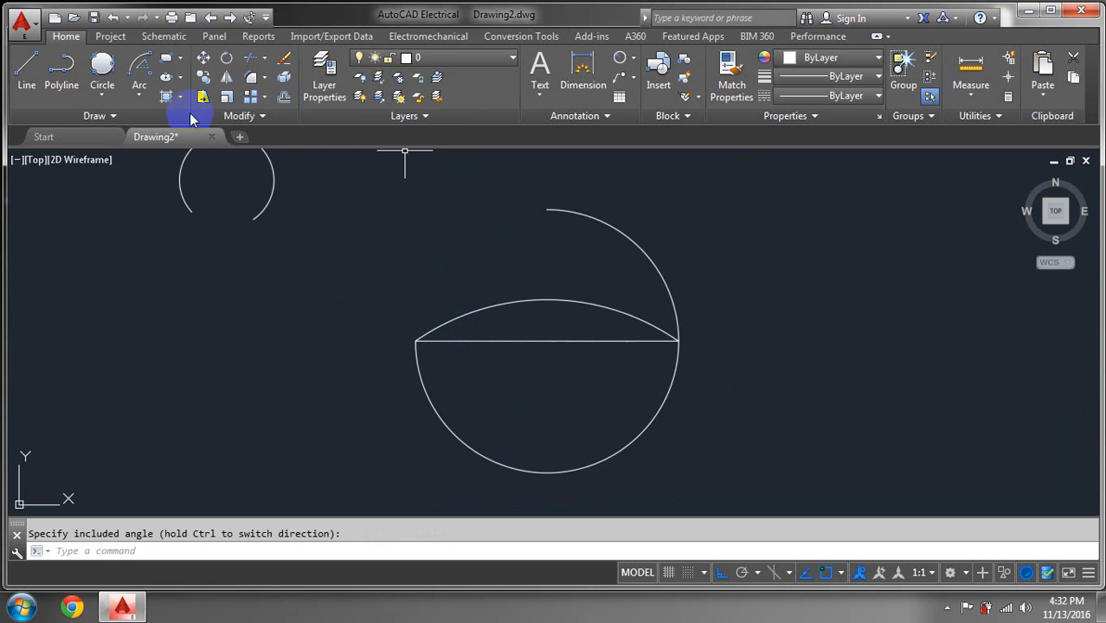
{"action": "left_click", "coordinate": [145, 97]}
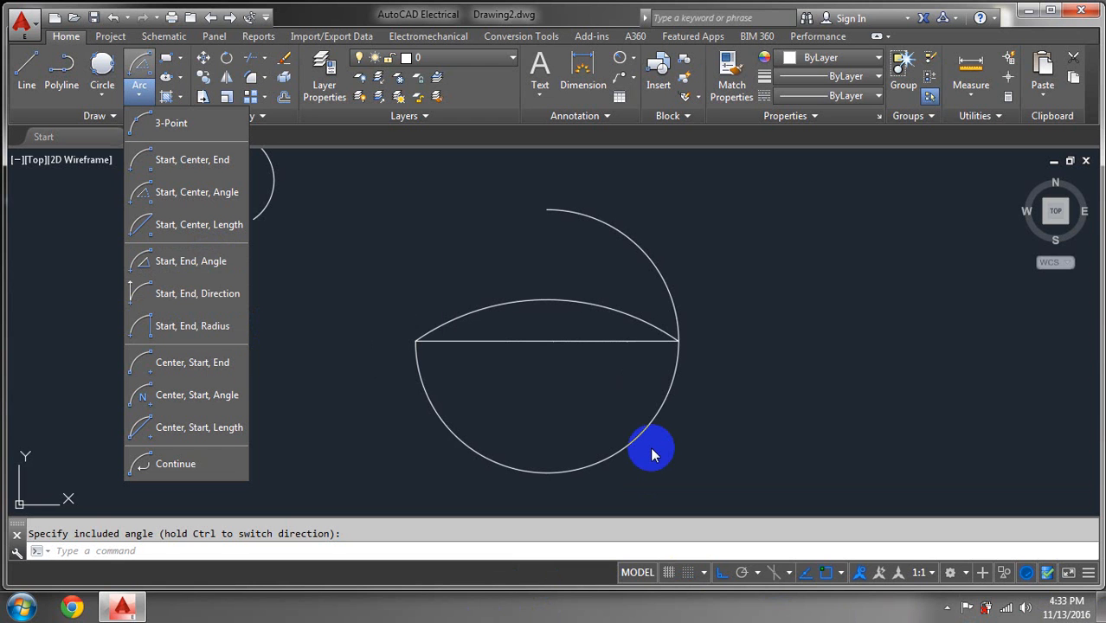
{"action": "left_click", "coordinate": [193, 138]}
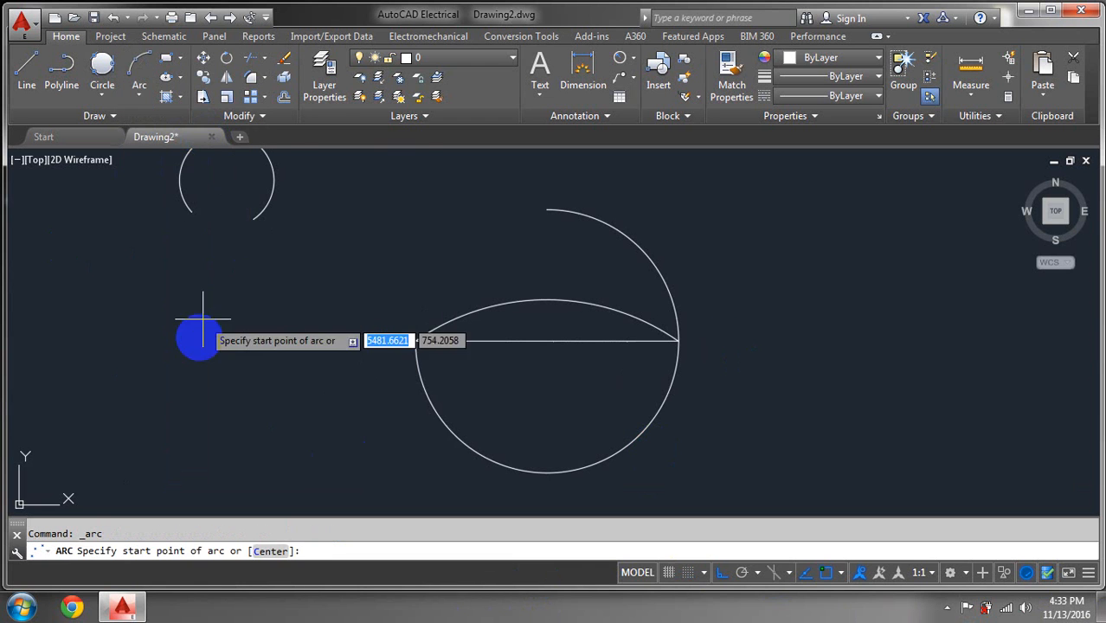
{"action": "left_click", "coordinate": [200, 340]}
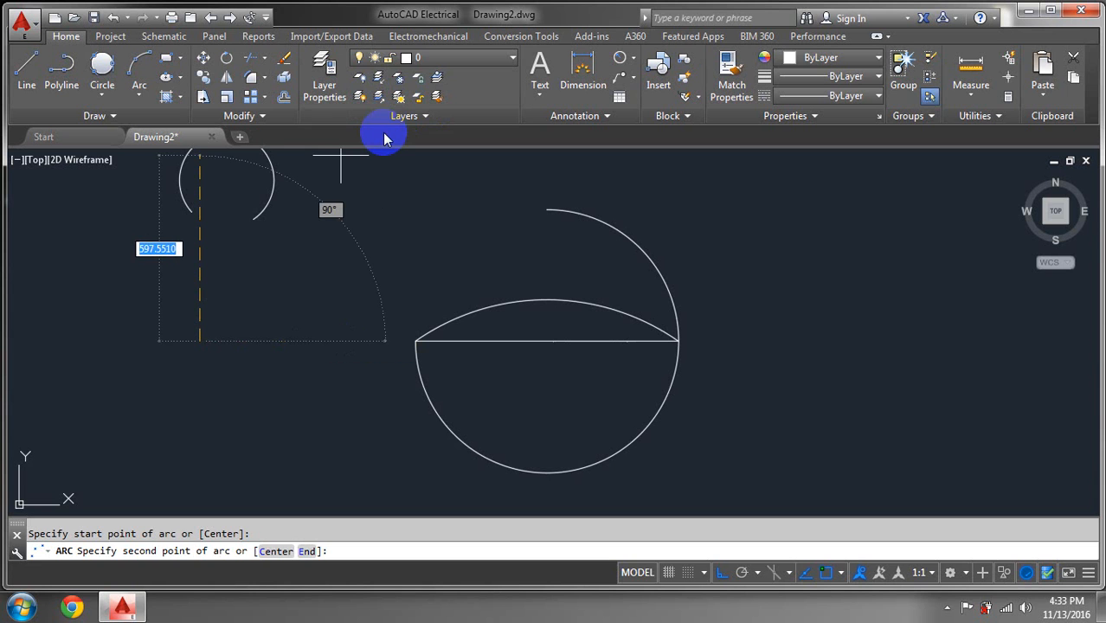
{"action": "key", "text": "Escape"}
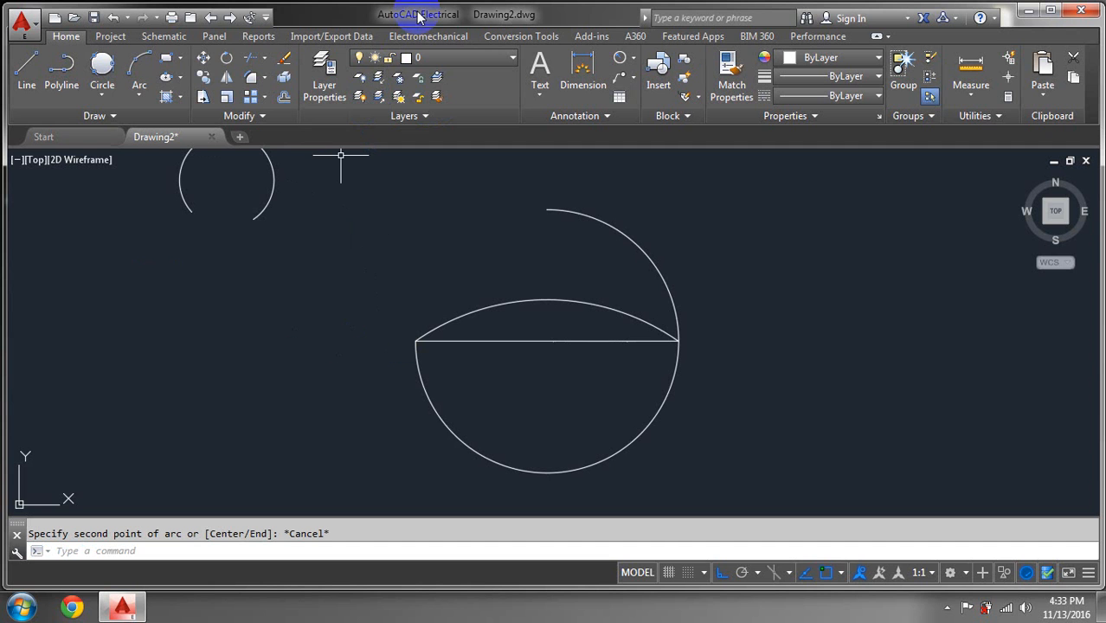
{"action": "left_click", "coordinate": [165, 63]}
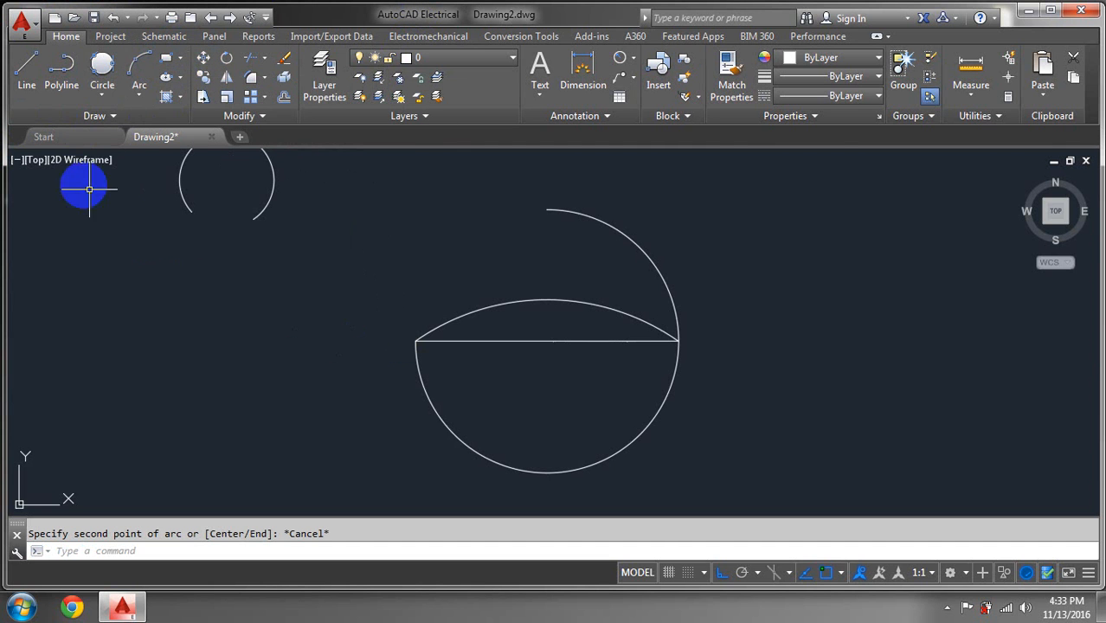
{"action": "left_click", "coordinate": [135, 102]}
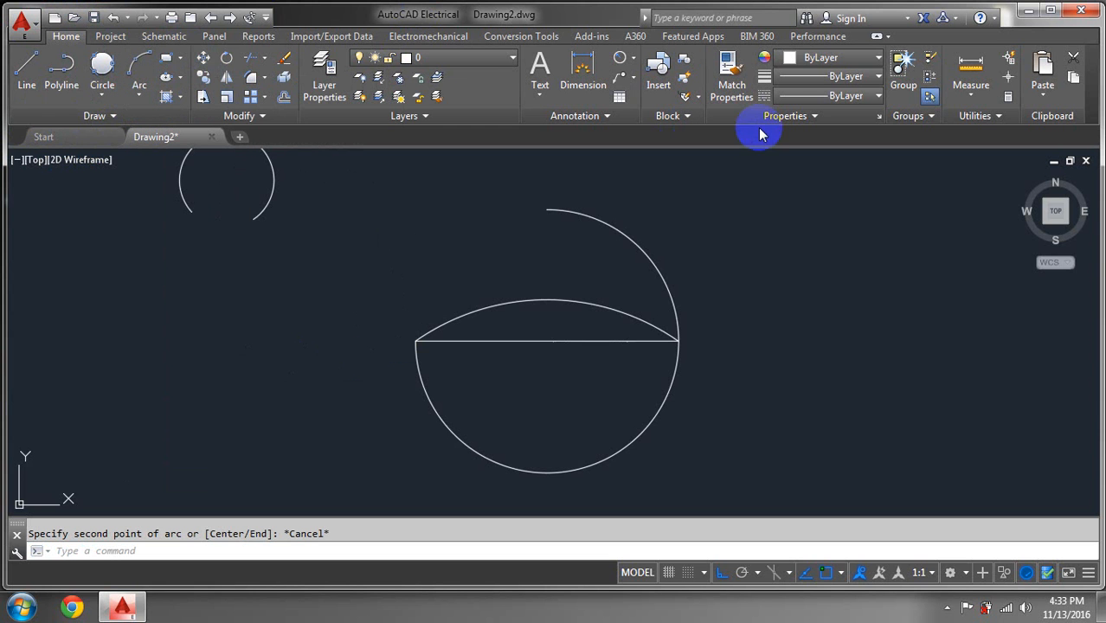
Draw a wide horizontal rectangle from two opposite corners in the empty space to the upper right of the arcs
{"action": "scroll", "coordinate": [726, 261], "scroll_direction": "up", "scroll_amount": 2}
{"action": "scroll", "coordinate": [725, 265], "scroll_direction": "down", "scroll_amount": 5}
{"action": "middle_click_drag", "start_coordinate": [726, 266], "coordinate": [215, 387]}
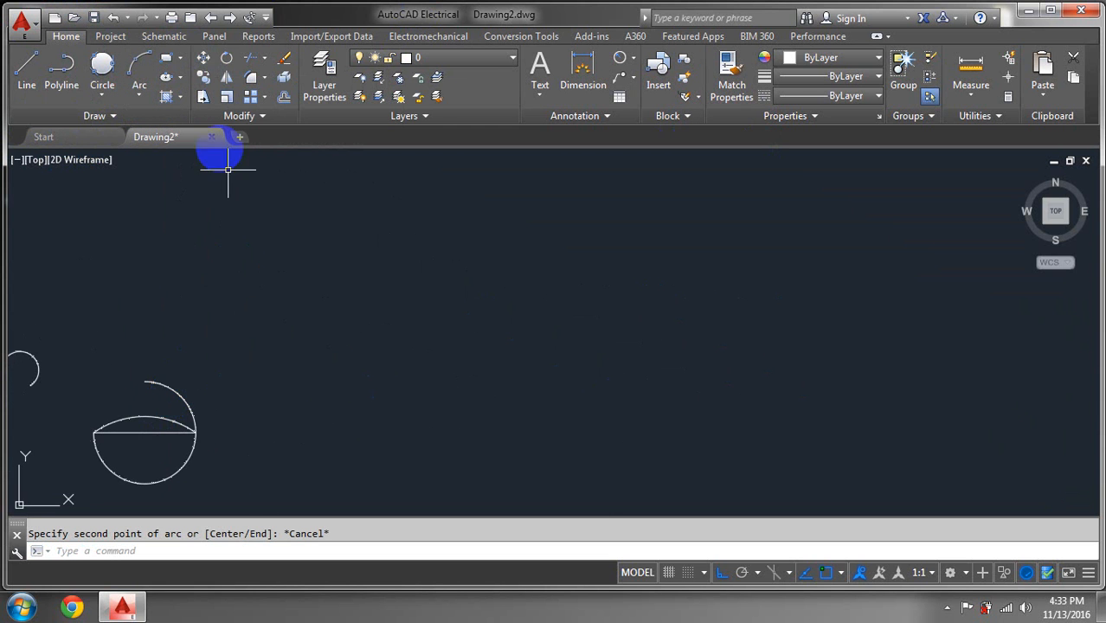
{"action": "left_click", "coordinate": [180, 58]}
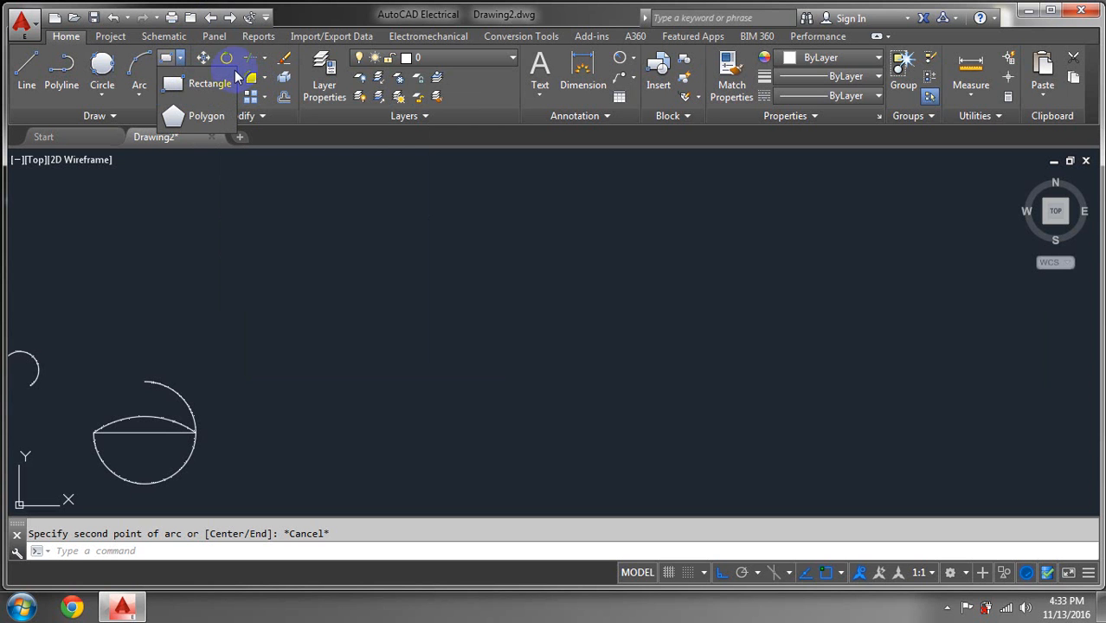
{"action": "left_click", "coordinate": [205, 82]}
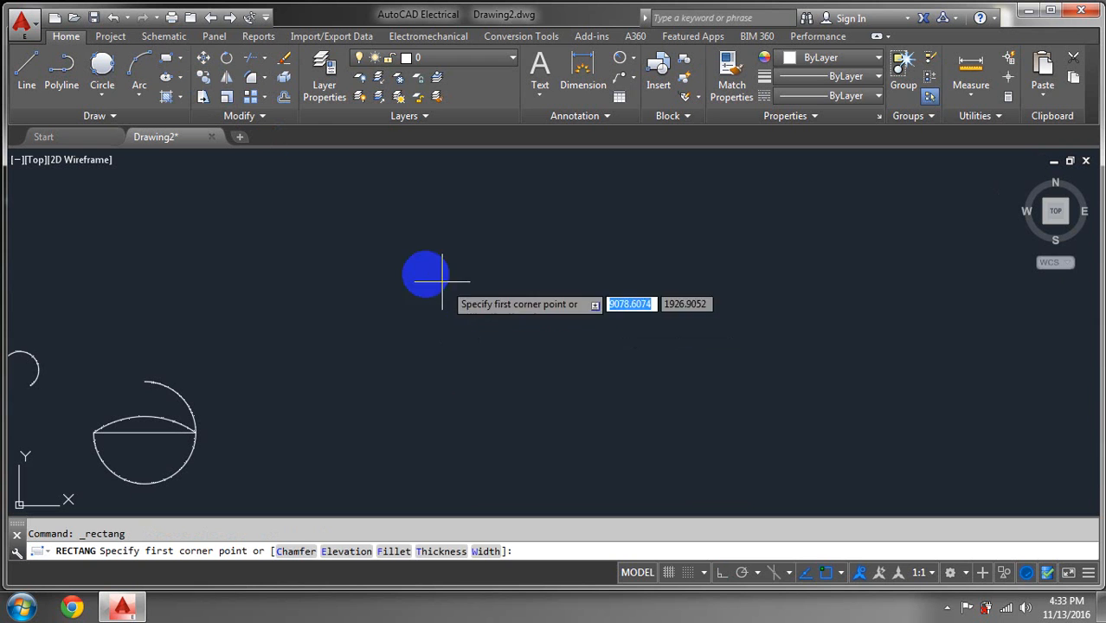
{"action": "left_click", "coordinate": [424, 273]}
{"action": "left_click", "coordinate": [725, 402]}
Draw an 8-sided polygon, inscribed in a circle, in an empty area of the drawing, picking its center and radius freehand
{"action": "right_click", "coordinate": [699, 381]}
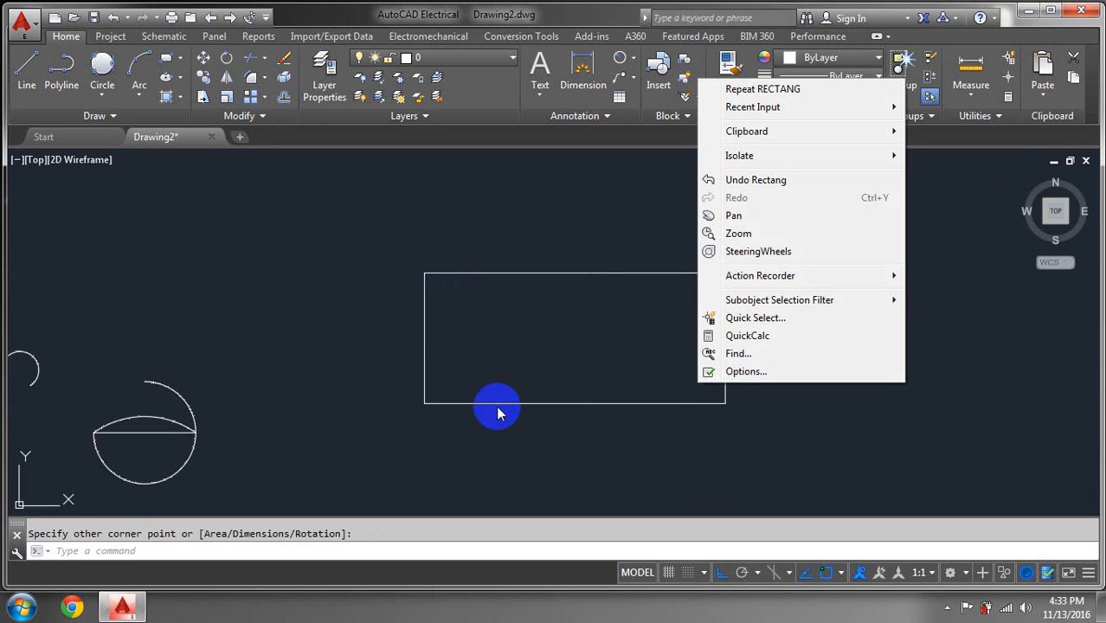
{"action": "left_click", "coordinate": [727, 215]}
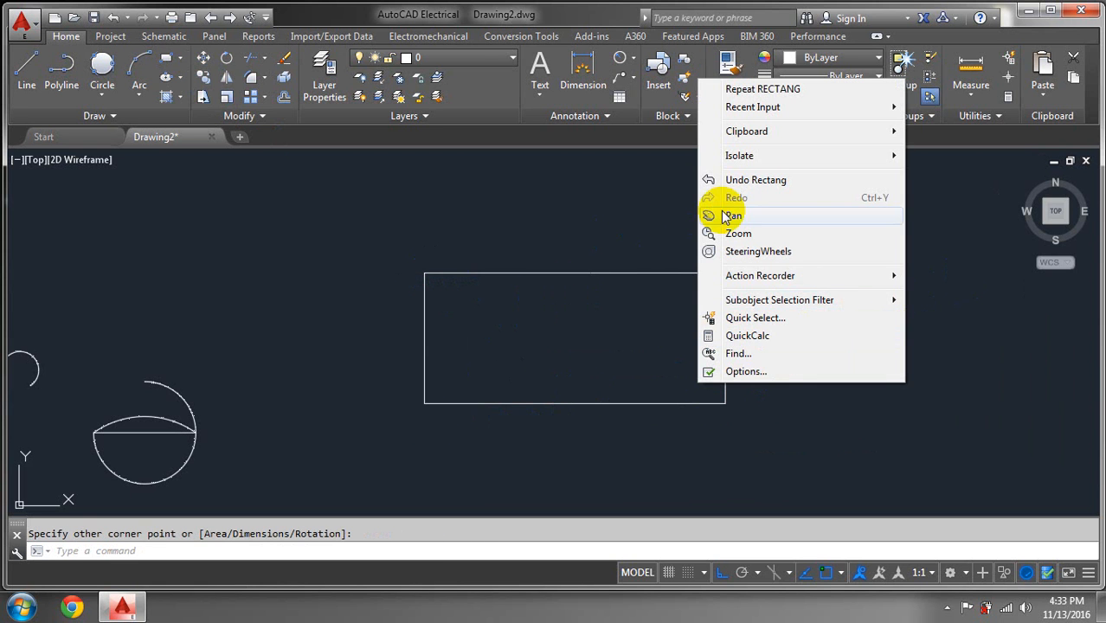
{"action": "mouse_move", "coordinate": [698, 233]}
{"action": "left_mouse_down"}
{"action": "mouse_move", "coordinate": [209, 388]}
{"action": "mouse_move", "coordinate": [321, 345]}
{"action": "left_mouse_up"}
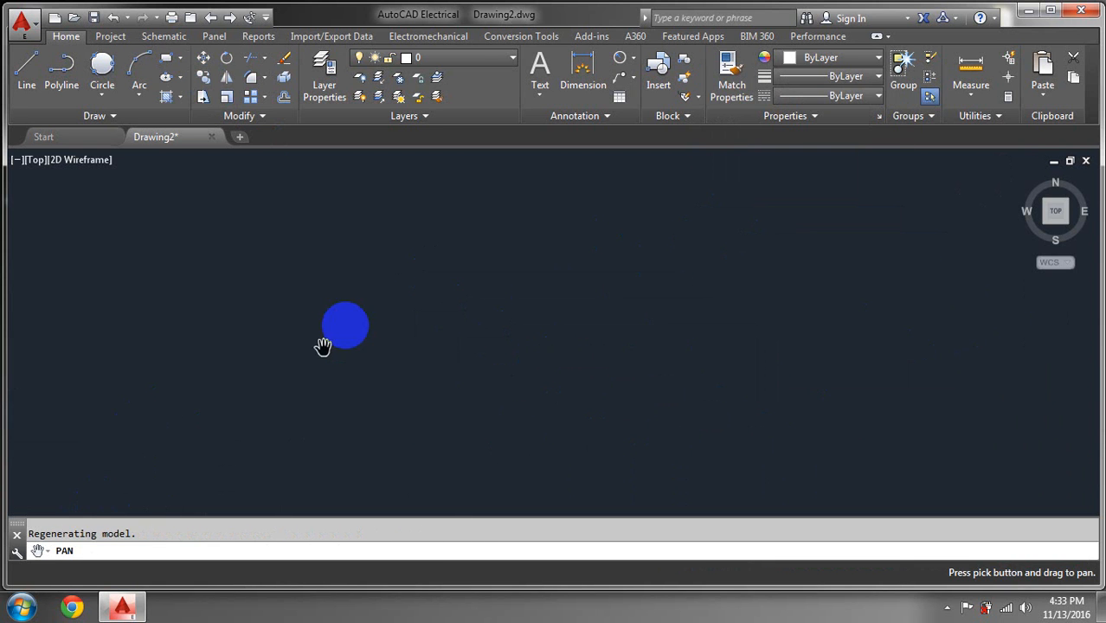
{"action": "right_click", "coordinate": [398, 270]}
{"action": "left_click", "coordinate": [437, 281]}
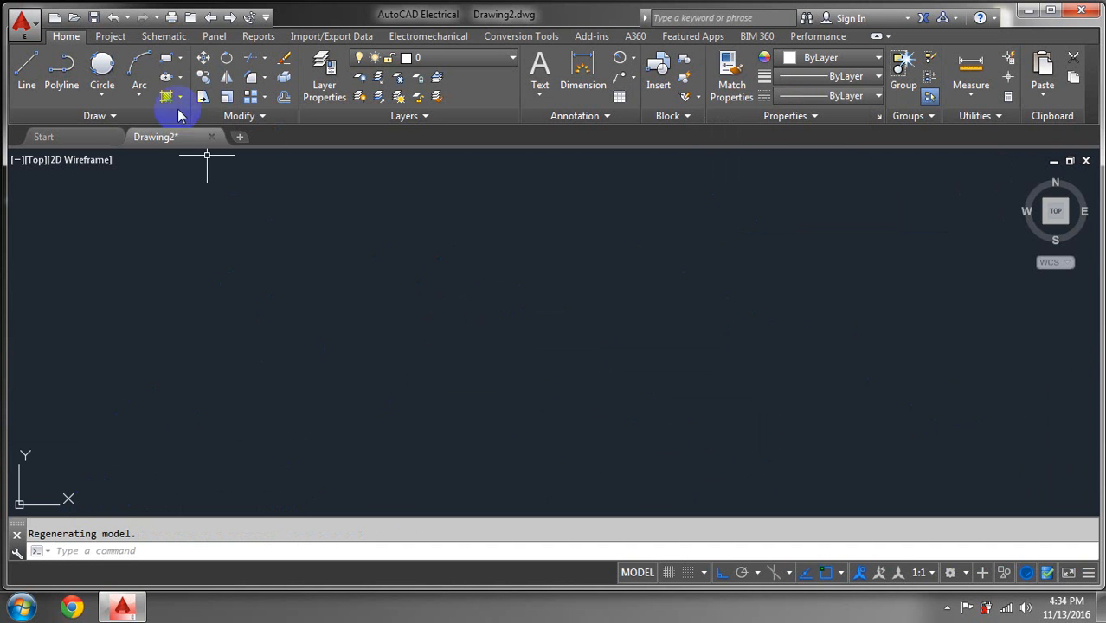
{"action": "left_click", "coordinate": [173, 69]}
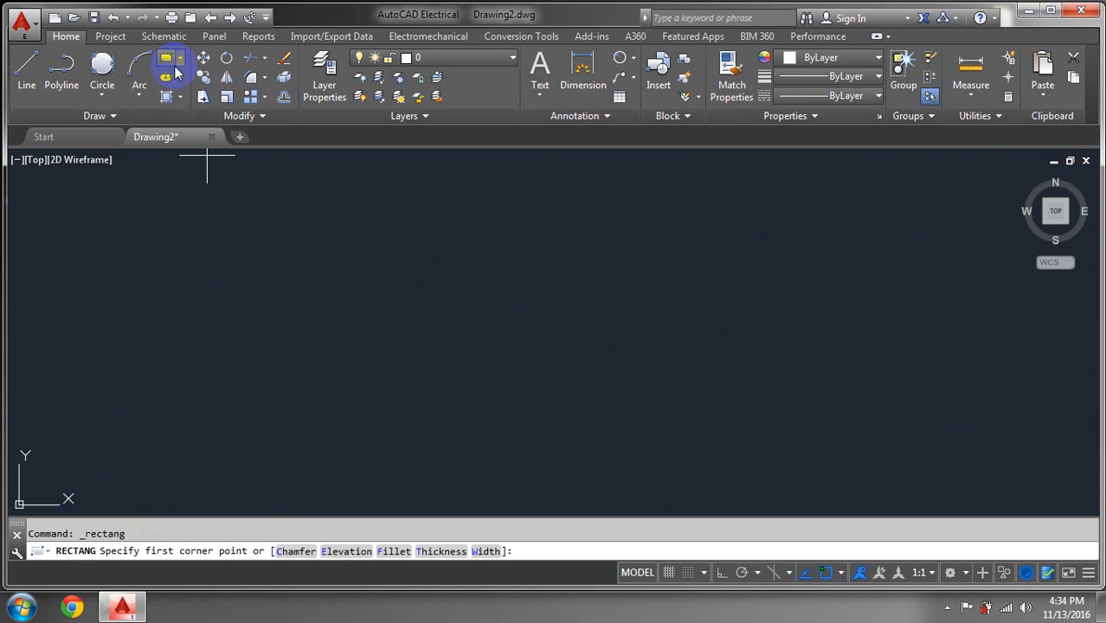
{"action": "left_click", "coordinate": [181, 60]}
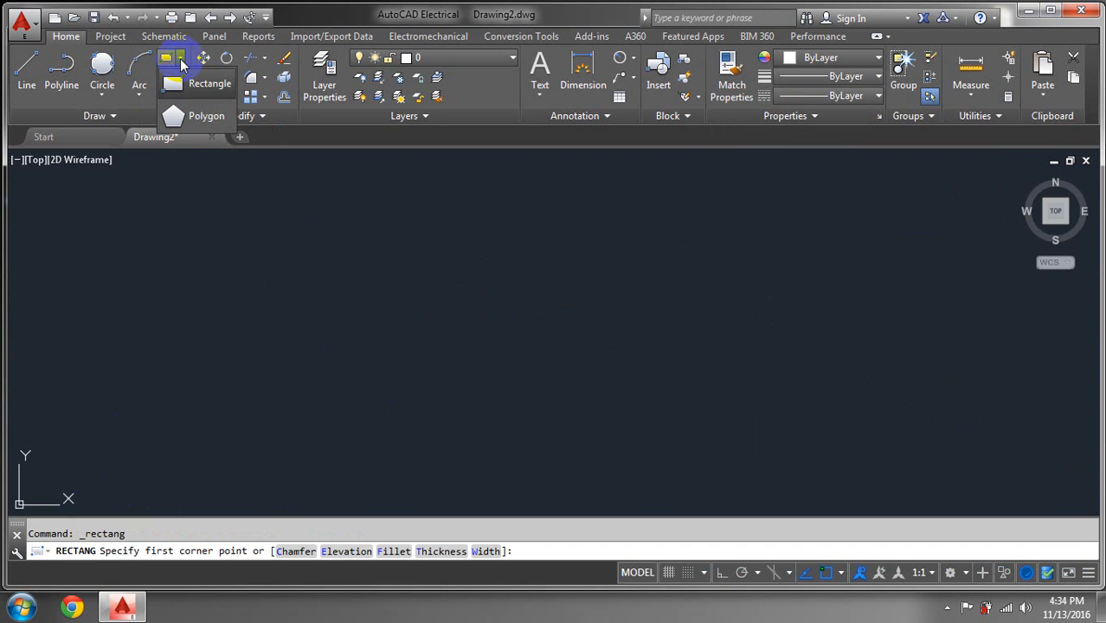
{"action": "left_click", "coordinate": [190, 112]}
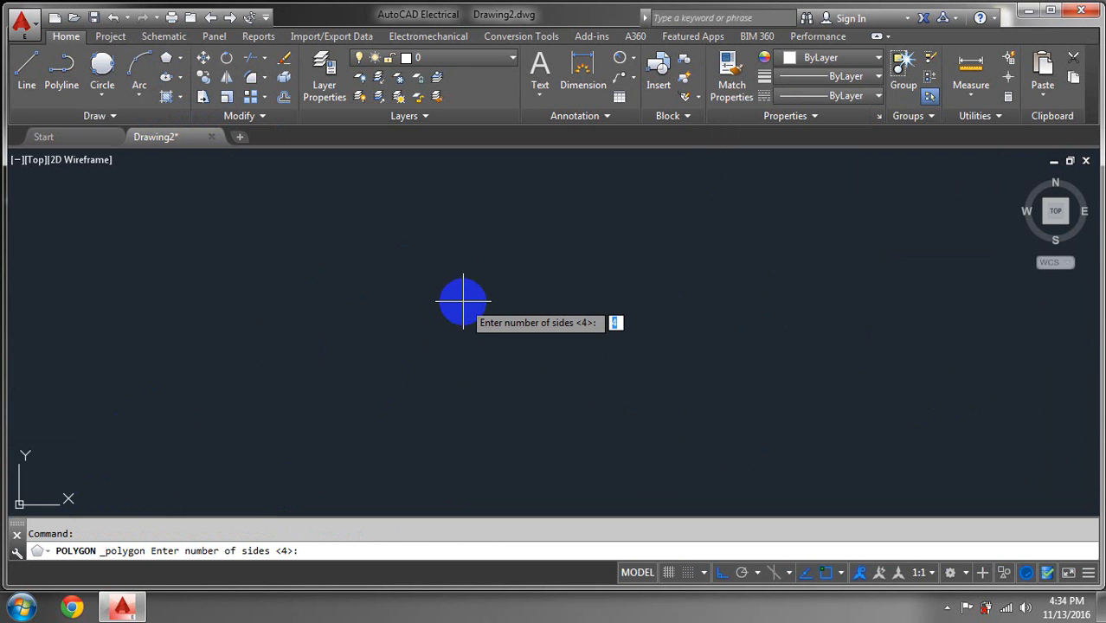
{"action": "key", "text": "Return"}
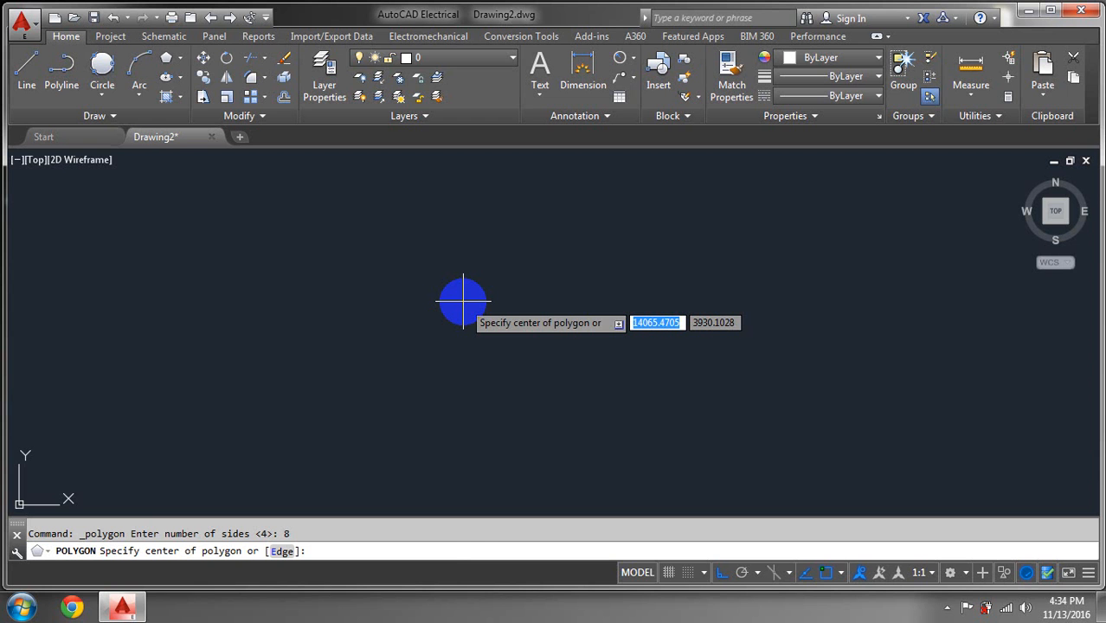
{"action": "left_click", "coordinate": [463, 301]}
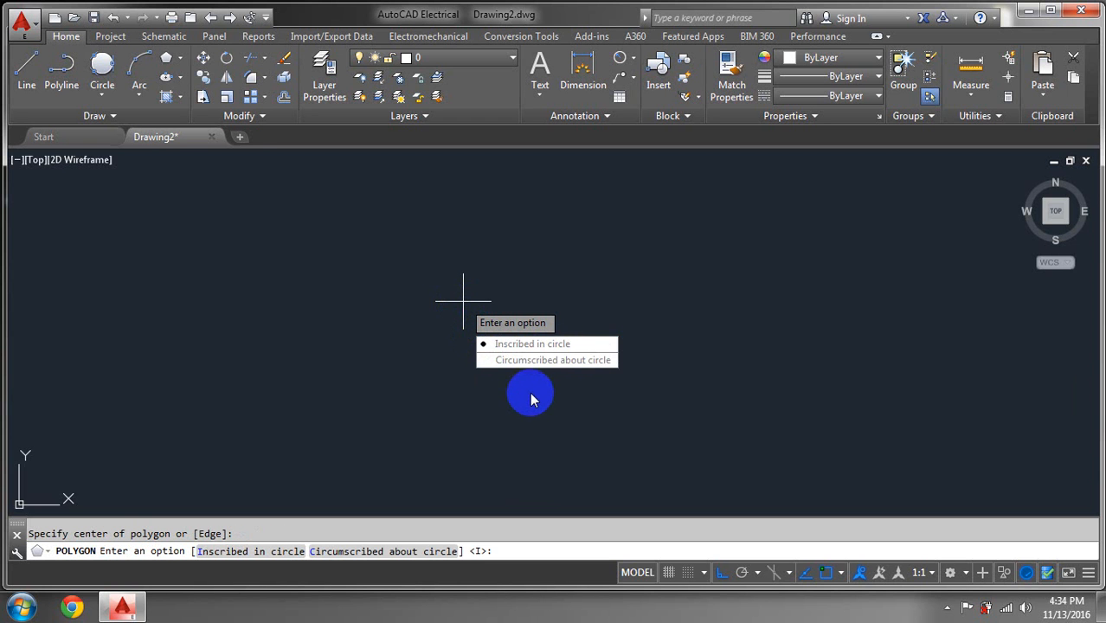
{"action": "left_click", "coordinate": [510, 345]}
{"action": "left_click", "coordinate": [532, 437]}
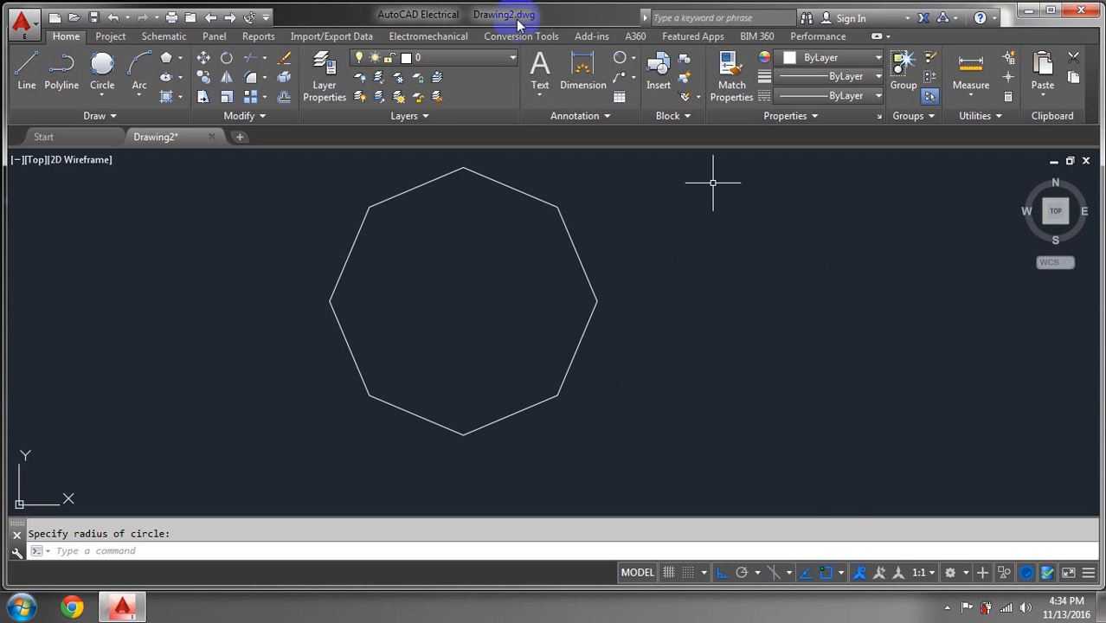
Draw a 4-sided polygon circumscribed about a circle in the empty space beside the octagon, picking center and radius freehand, and undo it
{"action": "left_click", "coordinate": [182, 58]}
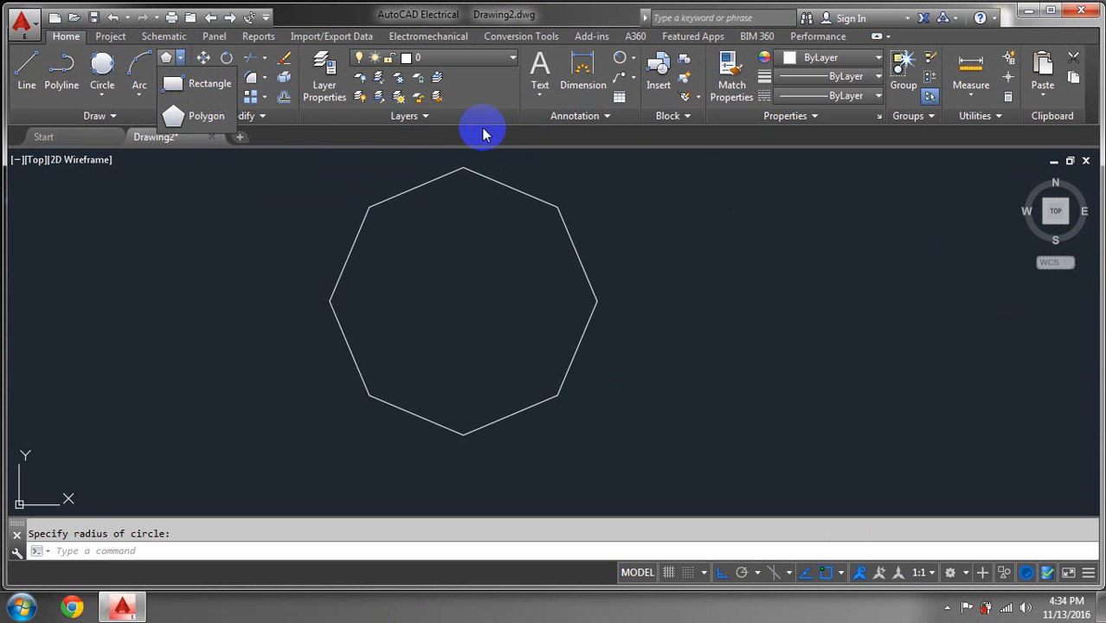
{"action": "left_click", "coordinate": [214, 123]}
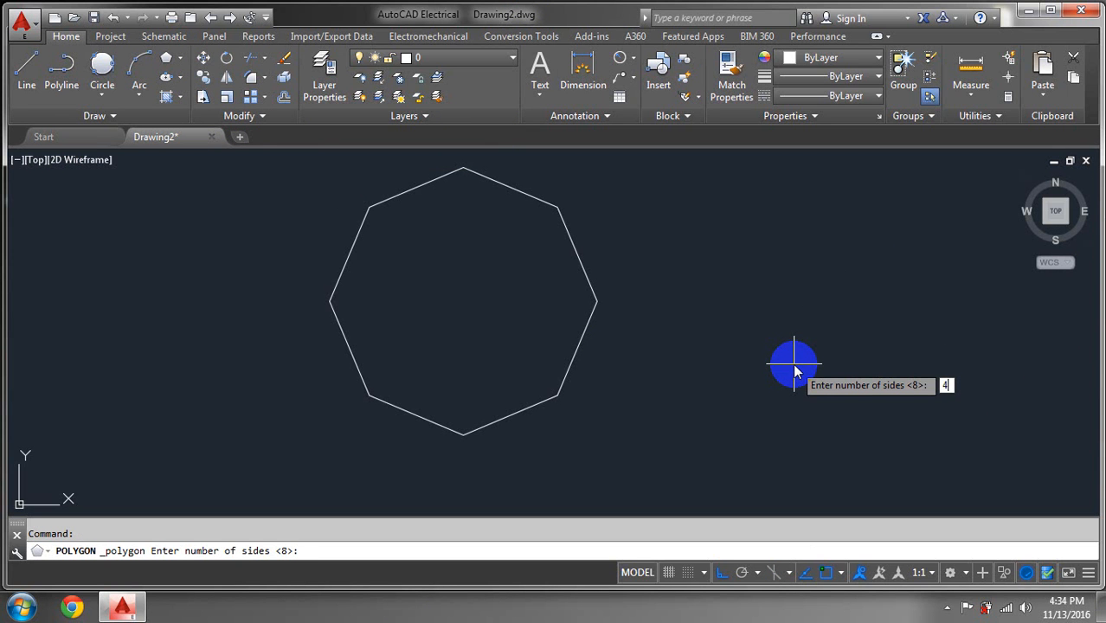
{"action": "key", "text": "Return"}
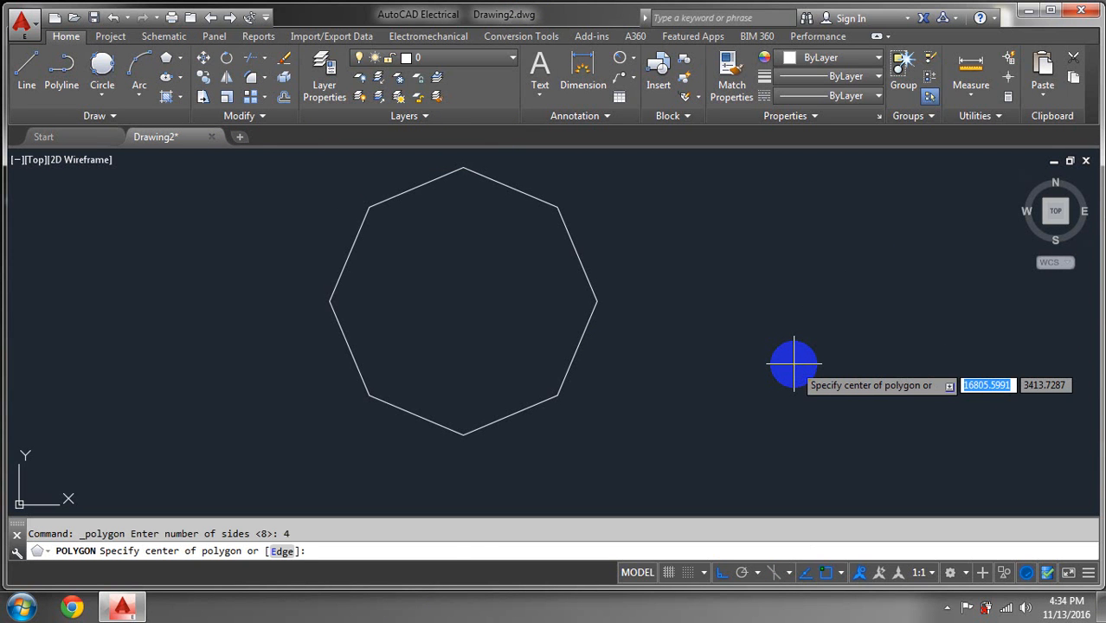
{"action": "left_click", "coordinate": [786, 366]}
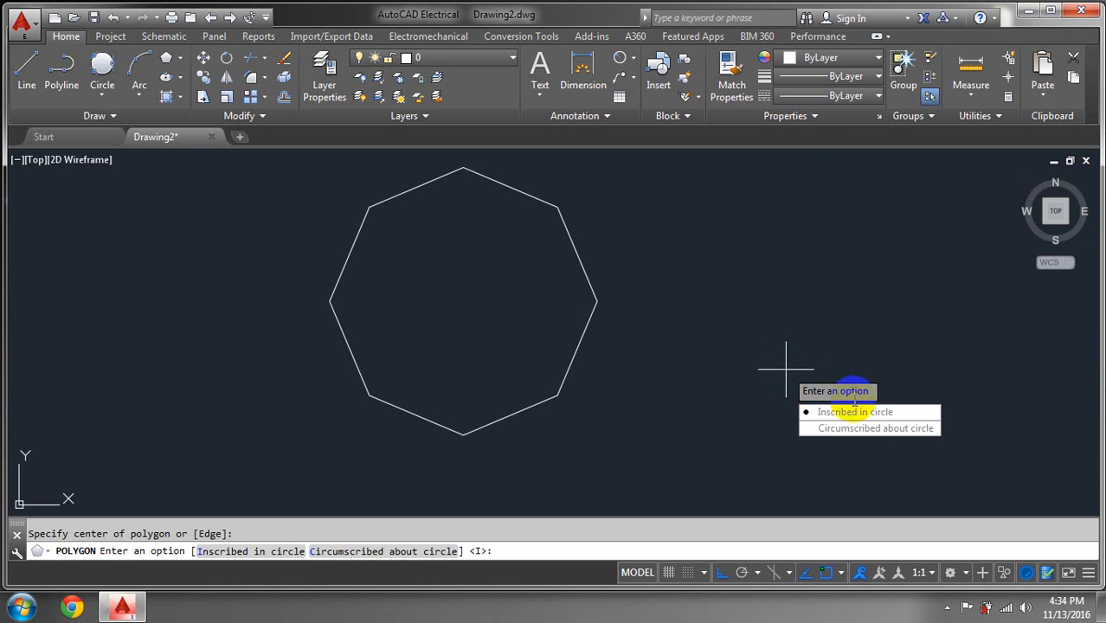
{"action": "left_click", "coordinate": [874, 433]}
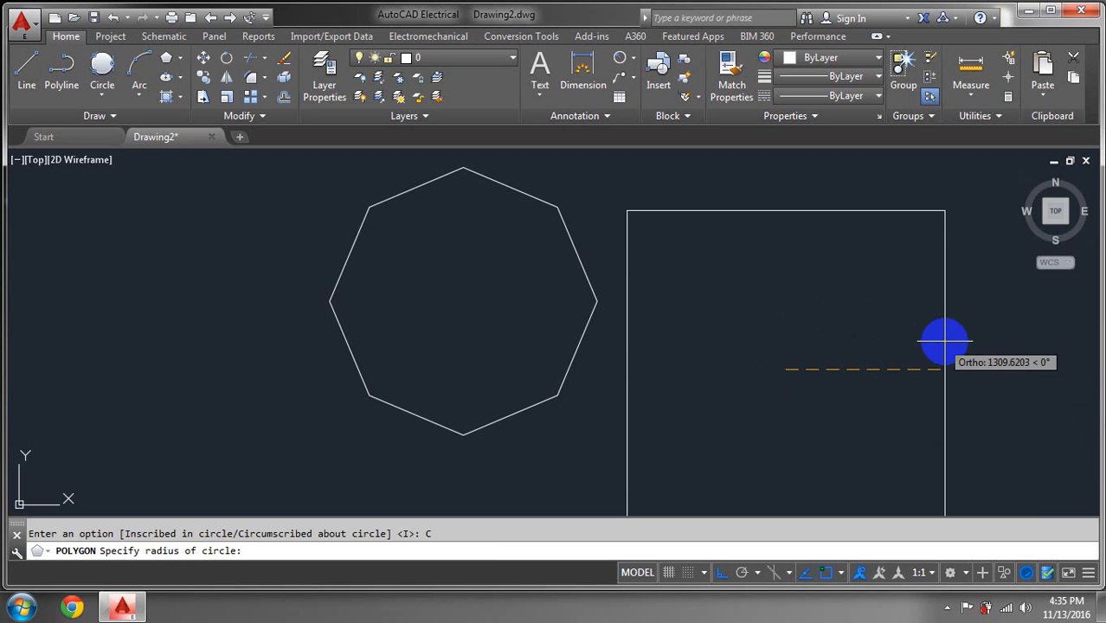
{"action": "left_click", "coordinate": [854, 351]}
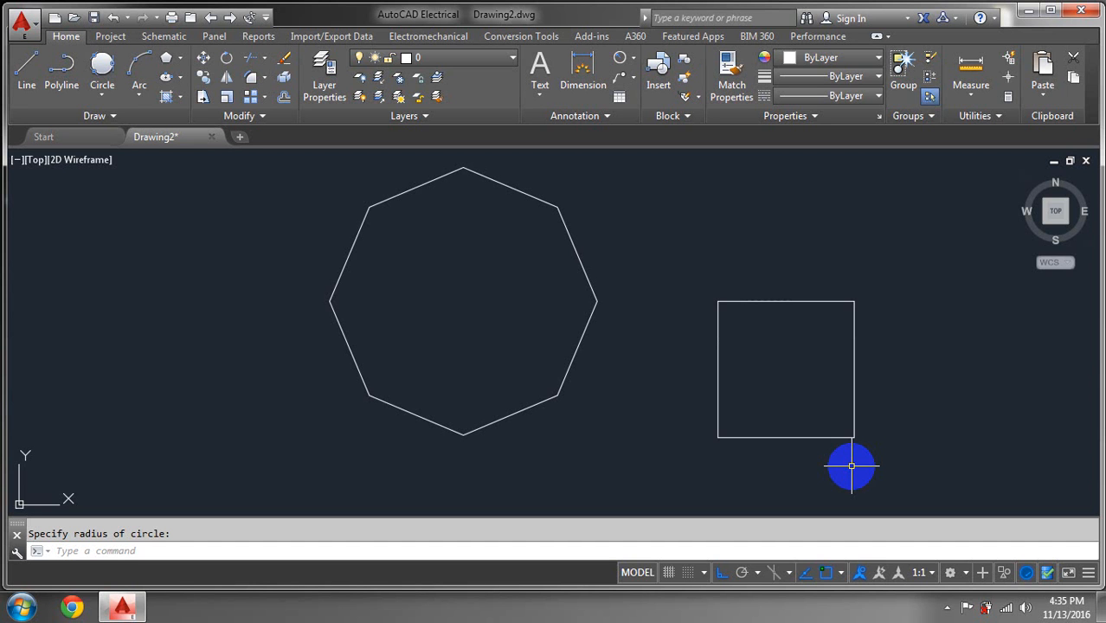
{"action": "key", "text": "ctrl+z"}
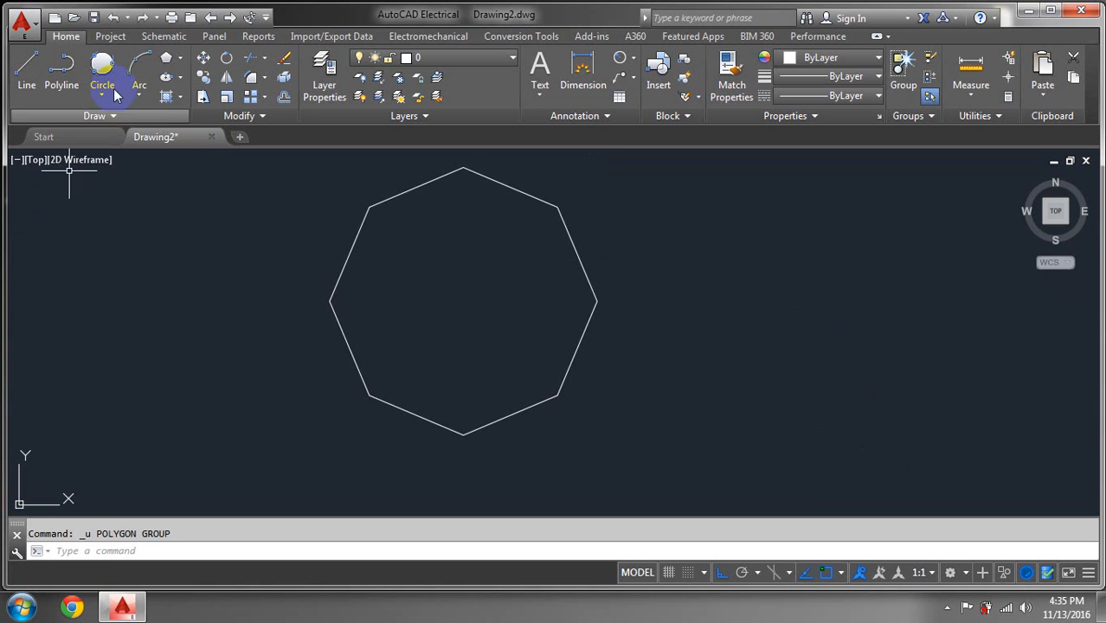
{"action": "left_click", "coordinate": [774, 271]}
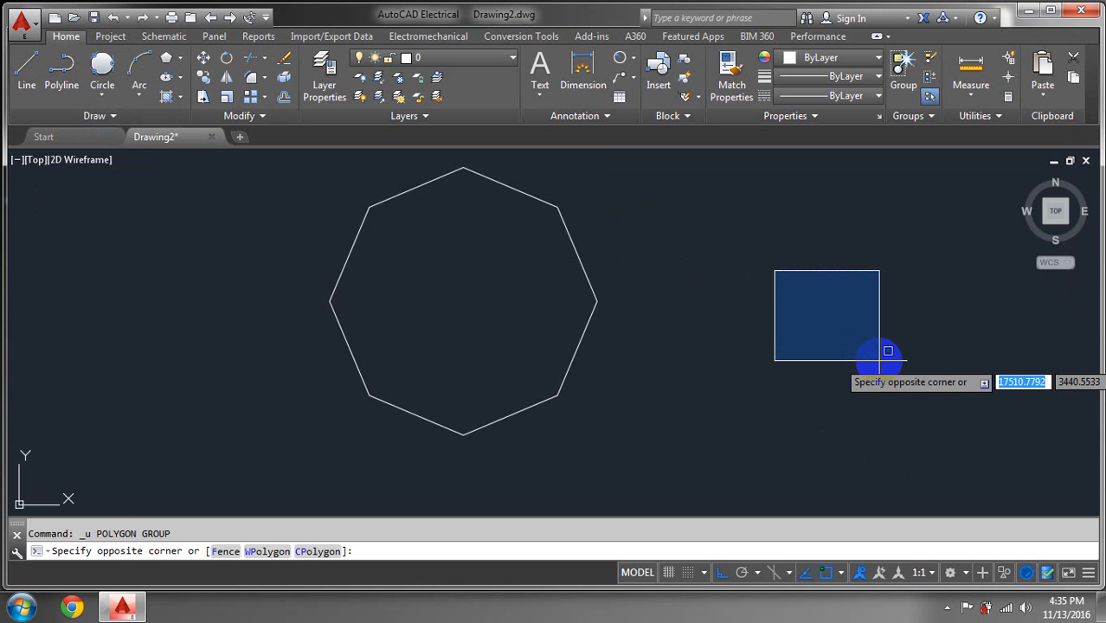
{"action": "key", "text": "Escape"}
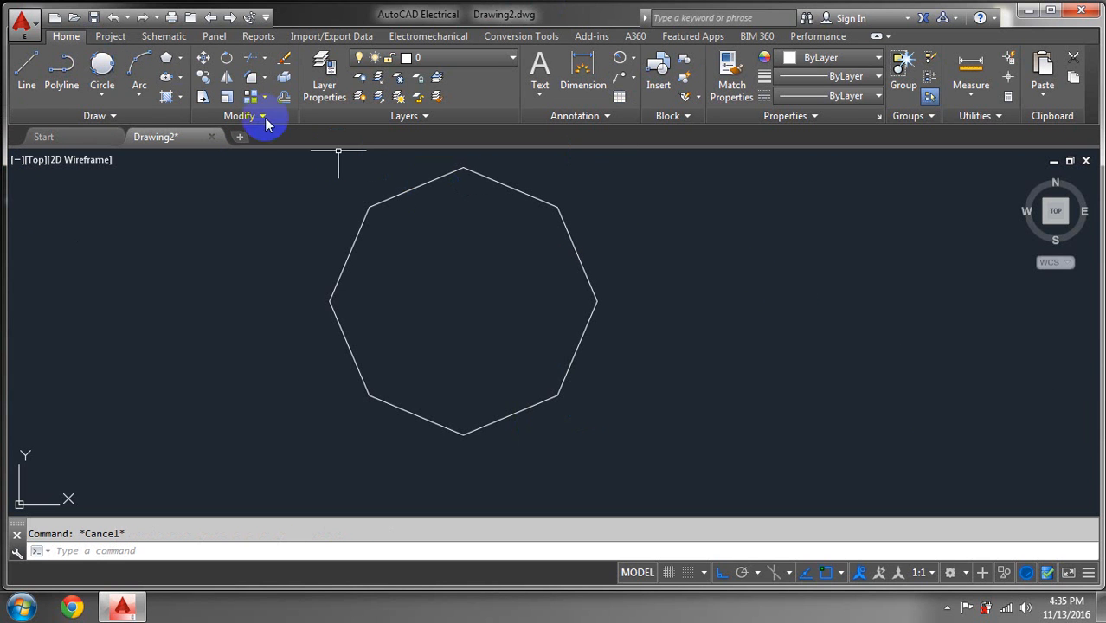
{"action": "left_click", "coordinate": [179, 78]}
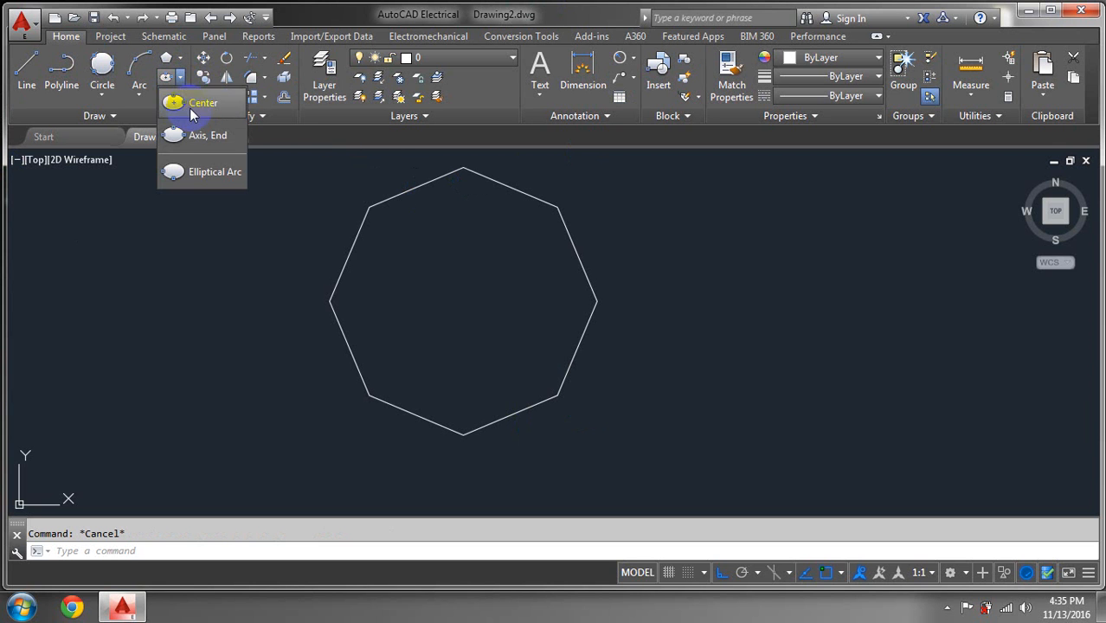
{"action": "left_click", "coordinate": [650, 277]}
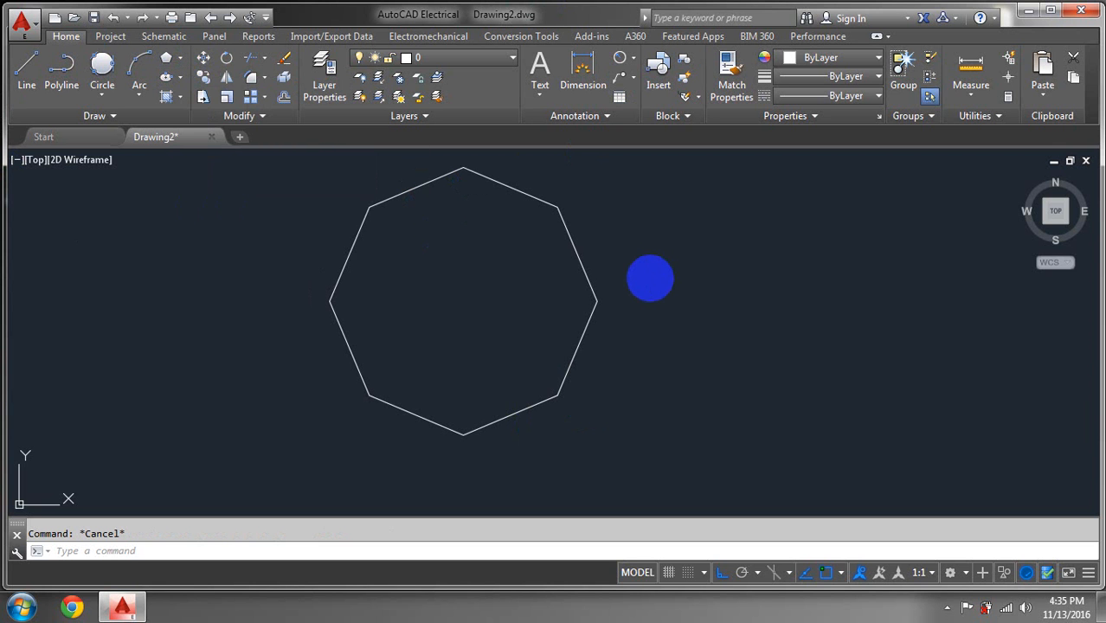
Draw a circle by center and radius in the empty space to the upper right of the octagon
{"action": "left_click", "coordinate": [101, 96]}
{"action": "left_click", "coordinate": [111, 127]}
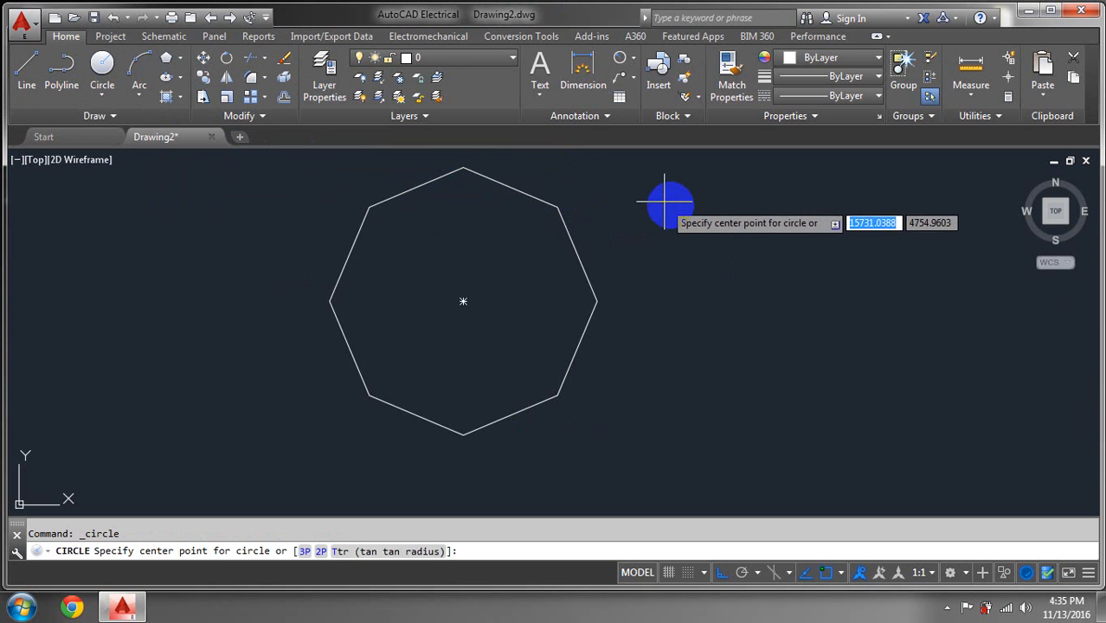
{"action": "left_click", "coordinate": [708, 216]}
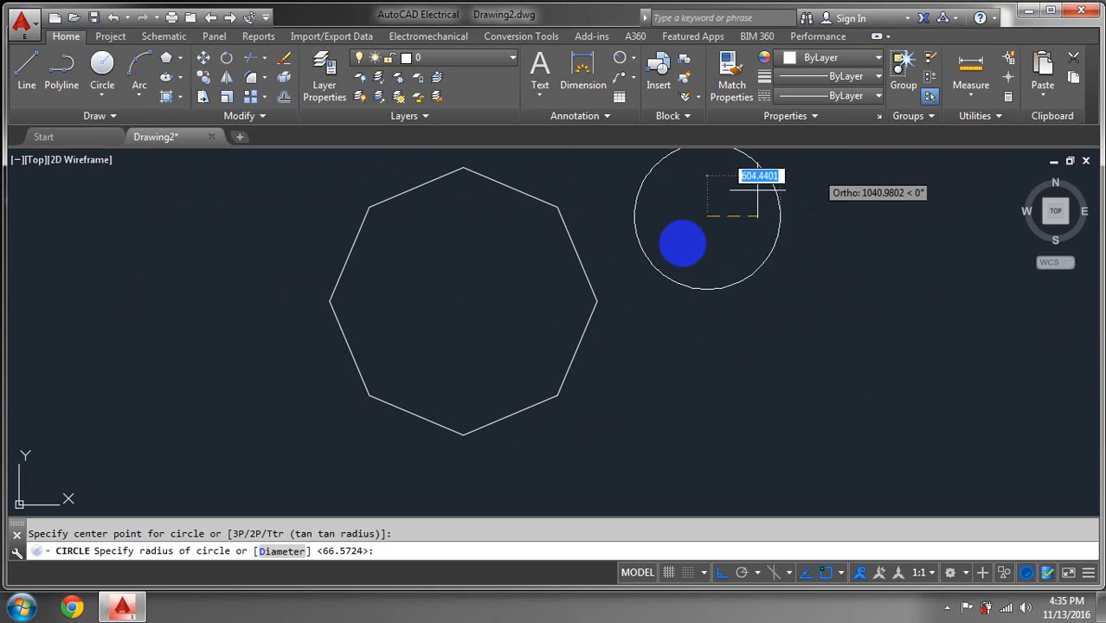
{"action": "left_click", "coordinate": [740, 296]}
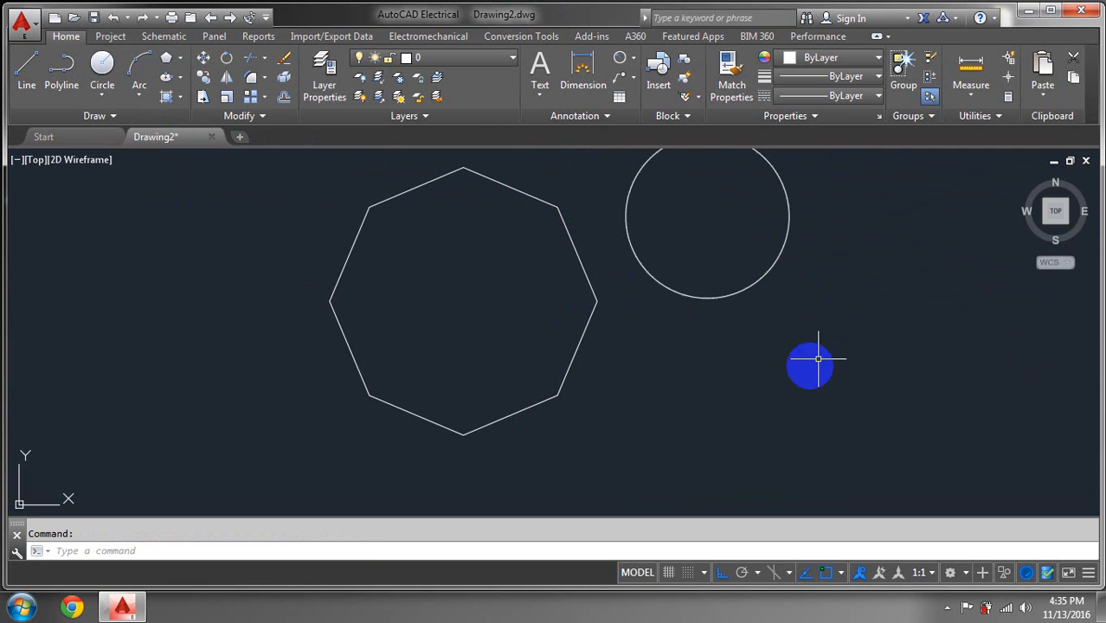
Draw a wide horizontal ellipse by its center, overlapping the circle's right edge, with a distance of about 282 to the other axis
{"action": "mouse_move", "coordinate": [775, 392]}
{"action": "middle_mouse_down"}
{"action": "mouse_move", "coordinate": [345, 511]}
{"action": "mouse_move", "coordinate": [389, 560]}
{"action": "middle_mouse_up"}
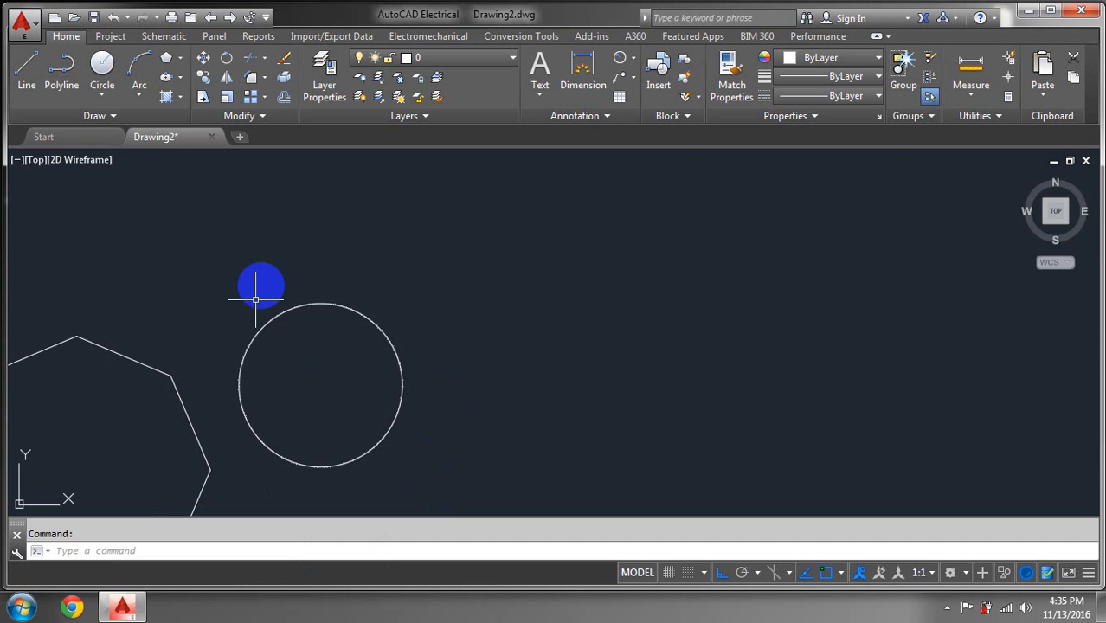
{"action": "left_click", "coordinate": [181, 78]}
{"action": "left_click", "coordinate": [217, 109]}
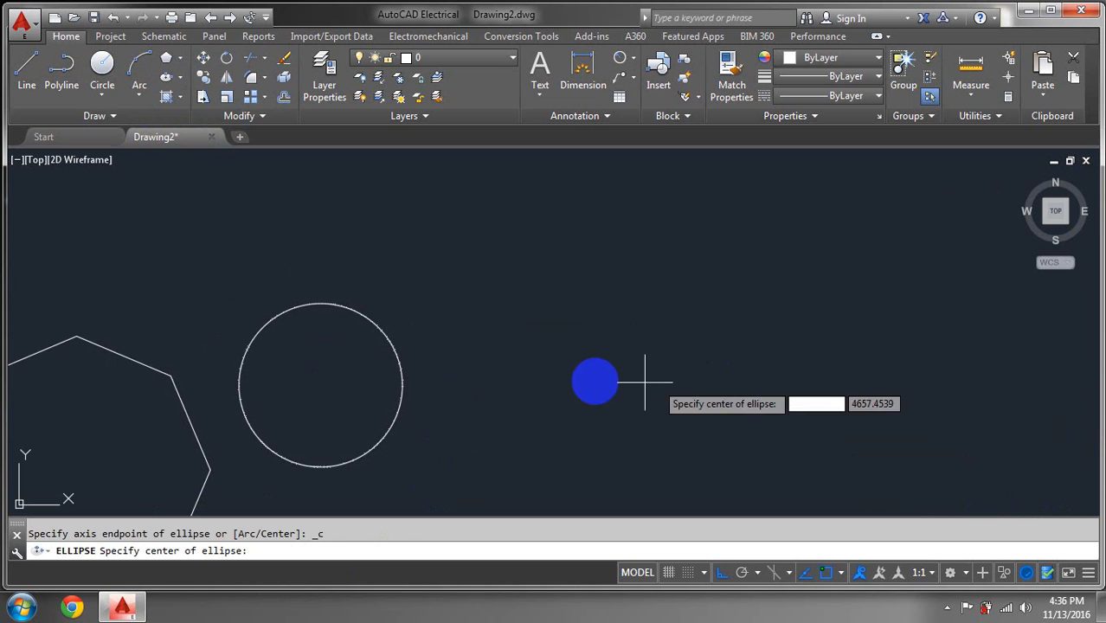
{"action": "left_click", "coordinate": [498, 350]}
{"action": "left_click", "coordinate": [612, 349]}
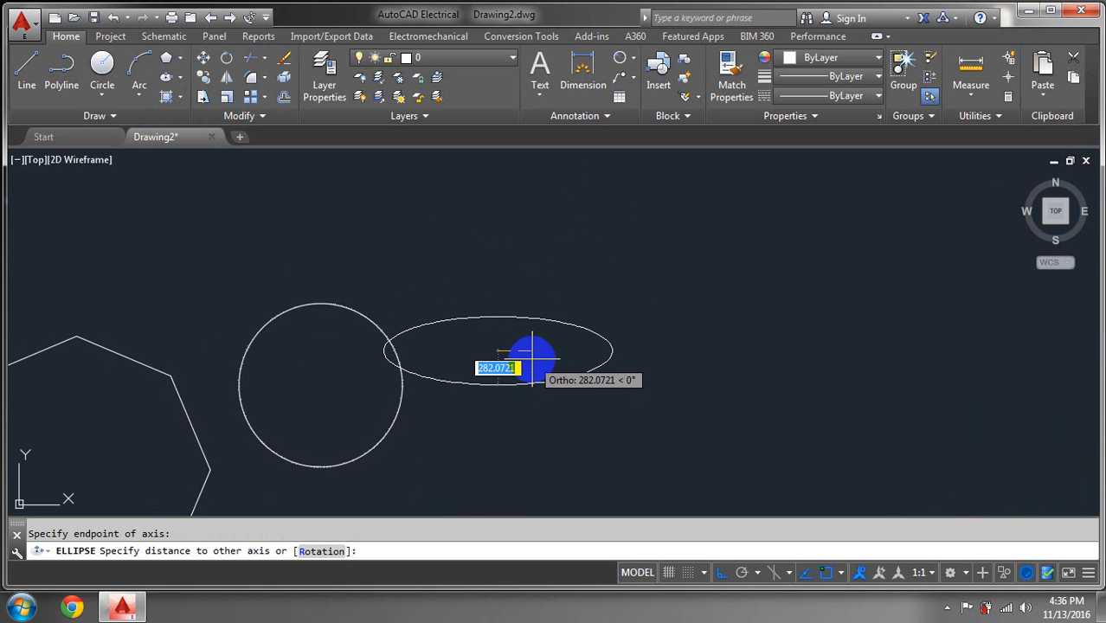
{"action": "left_click", "coordinate": [531, 355]}
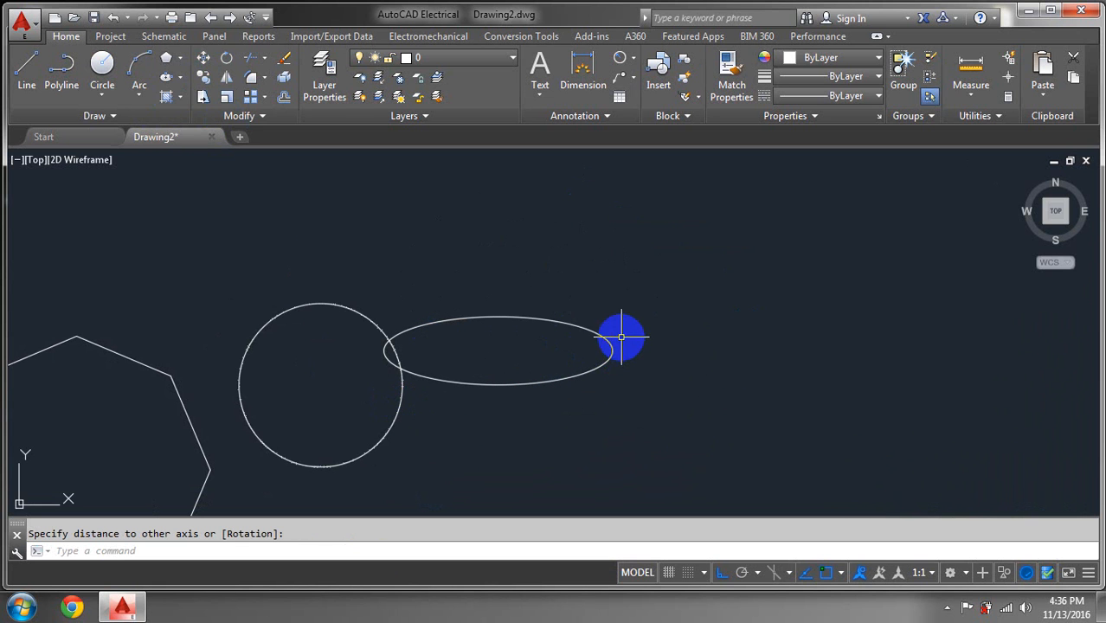
Move the ellipse about 1948 units horizontally to the right, clear of the circle, using its top quadrant as base point
{"action": "left_click", "coordinate": [182, 100]}
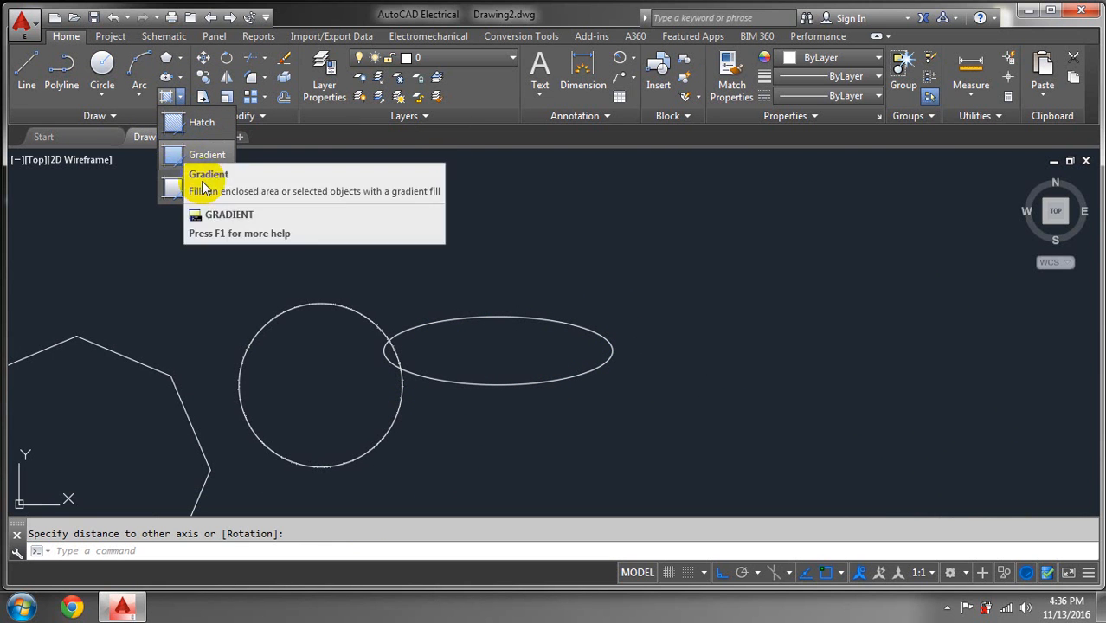
{"action": "left_click", "coordinate": [509, 335]}
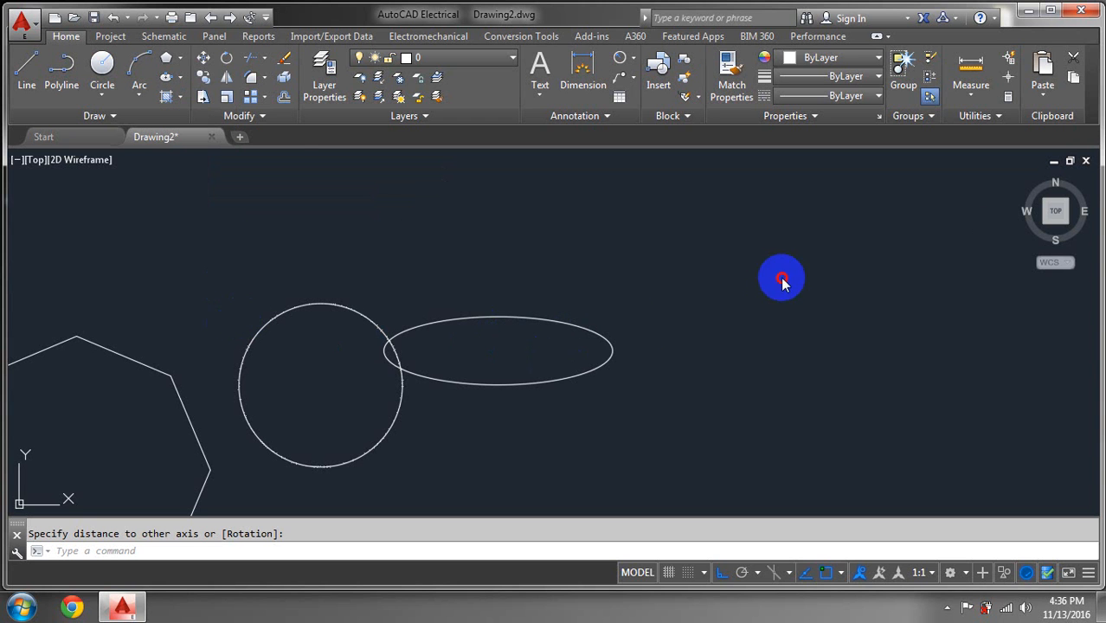
{"action": "left_click", "coordinate": [593, 332]}
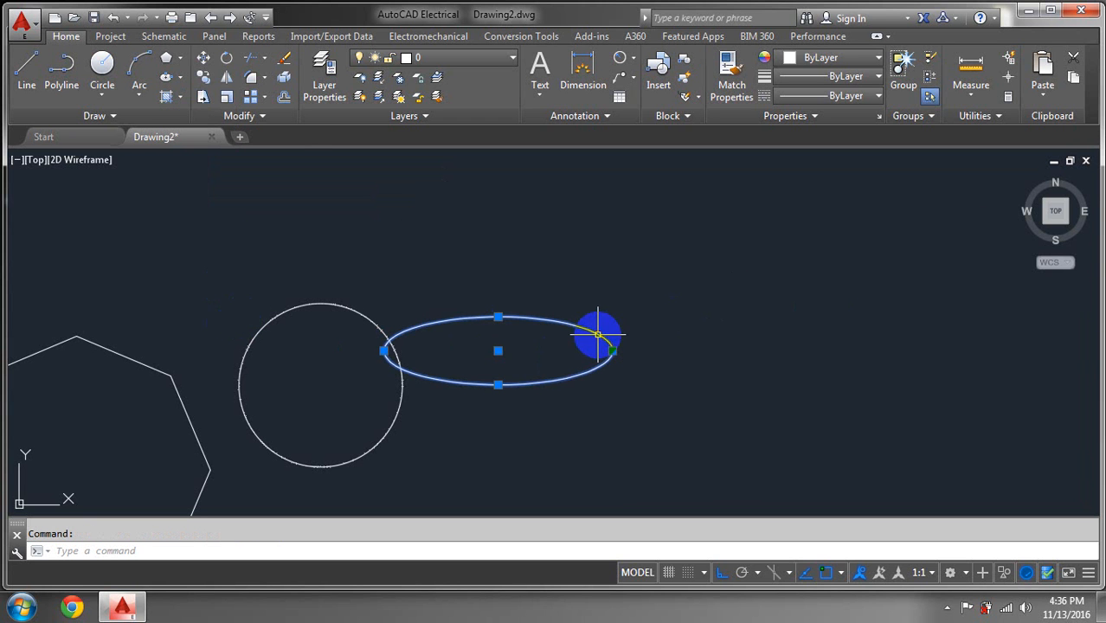
{"action": "left_click", "coordinate": [203, 58]}
{"action": "left_click", "coordinate": [497, 317]}
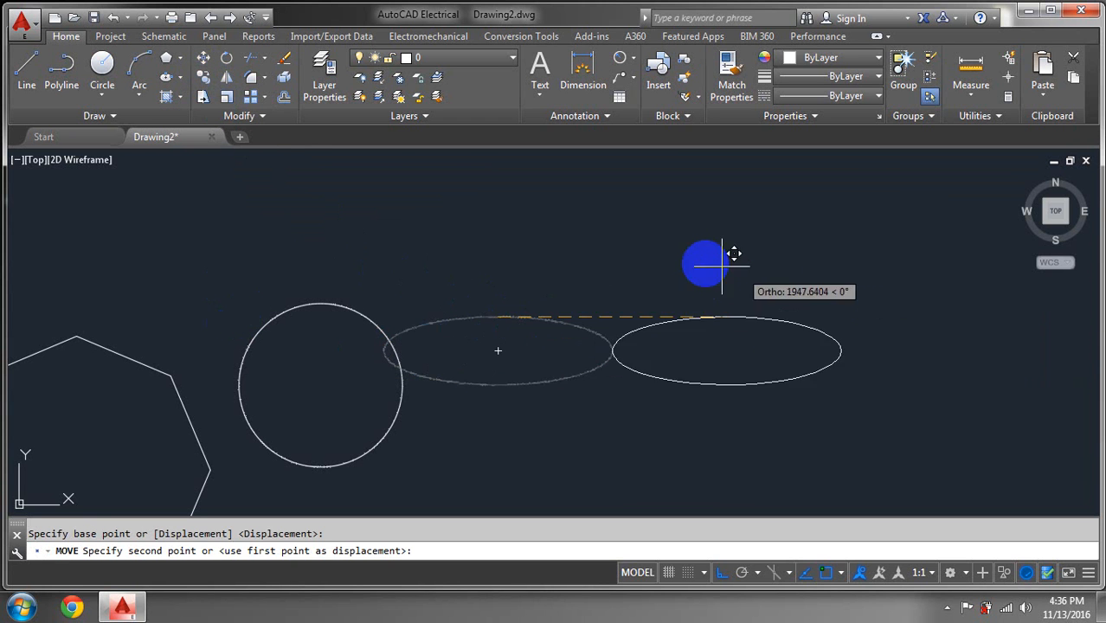
{"action": "left_click", "coordinate": [722, 265]}
Hatch the inside of the circle with the ANGLE pattern
{"action": "scroll", "coordinate": [69, 502], "scroll_direction": "down", "scroll_amount": 2}
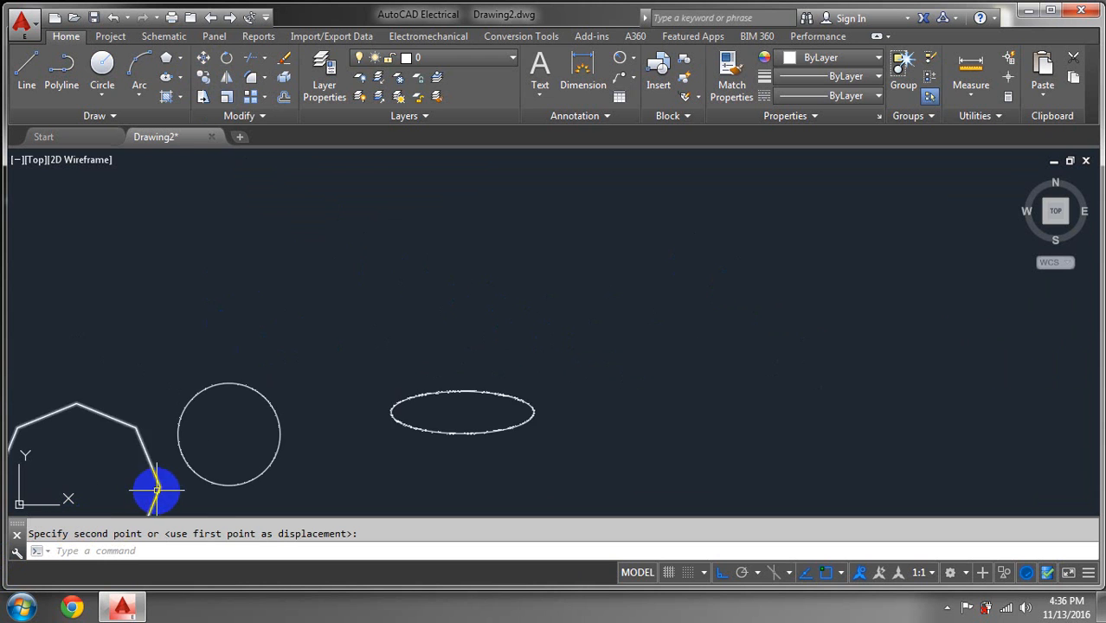
{"action": "scroll", "coordinate": [169, 432], "scroll_direction": "up", "scroll_amount": 2}
{"action": "scroll", "coordinate": [161, 305], "scroll_direction": "down", "scroll_amount": 2}
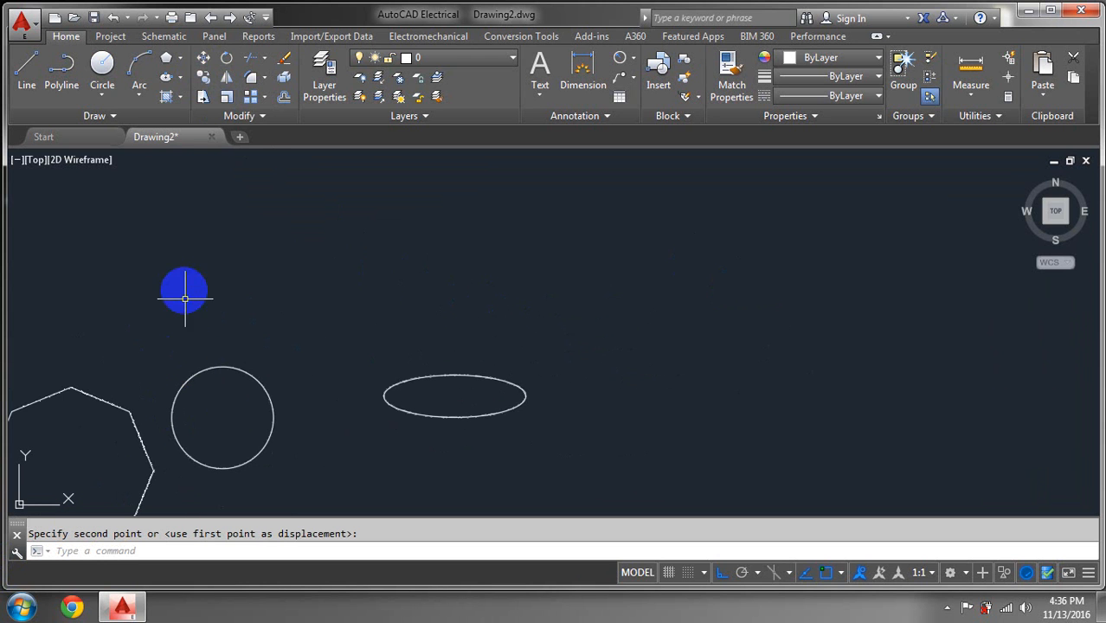
{"action": "left_click", "coordinate": [181, 97]}
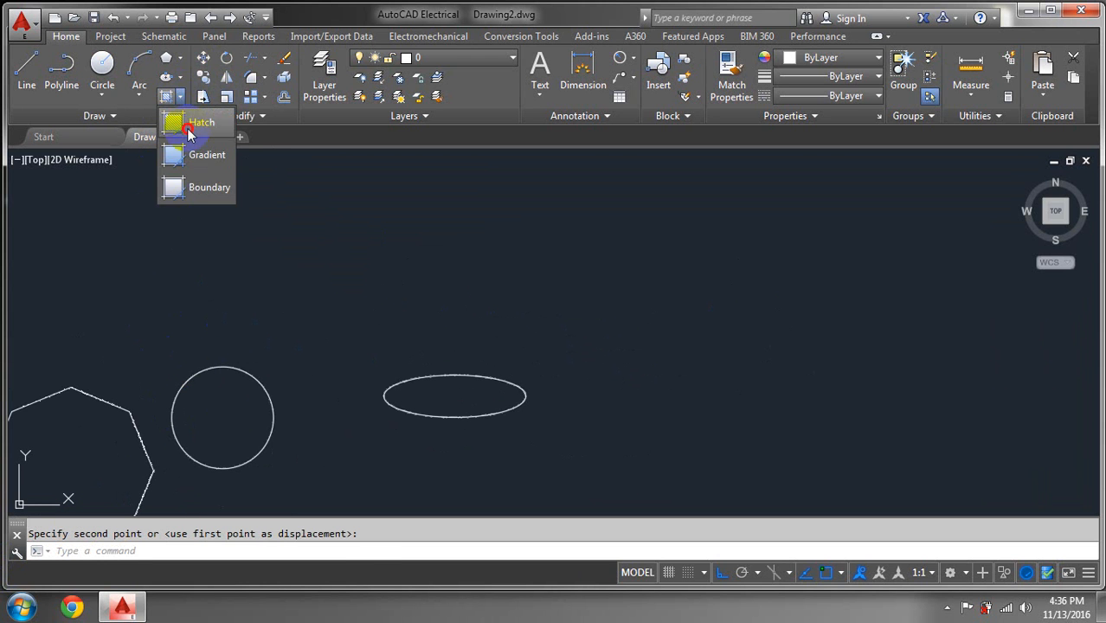
{"action": "left_click", "coordinate": [189, 128]}
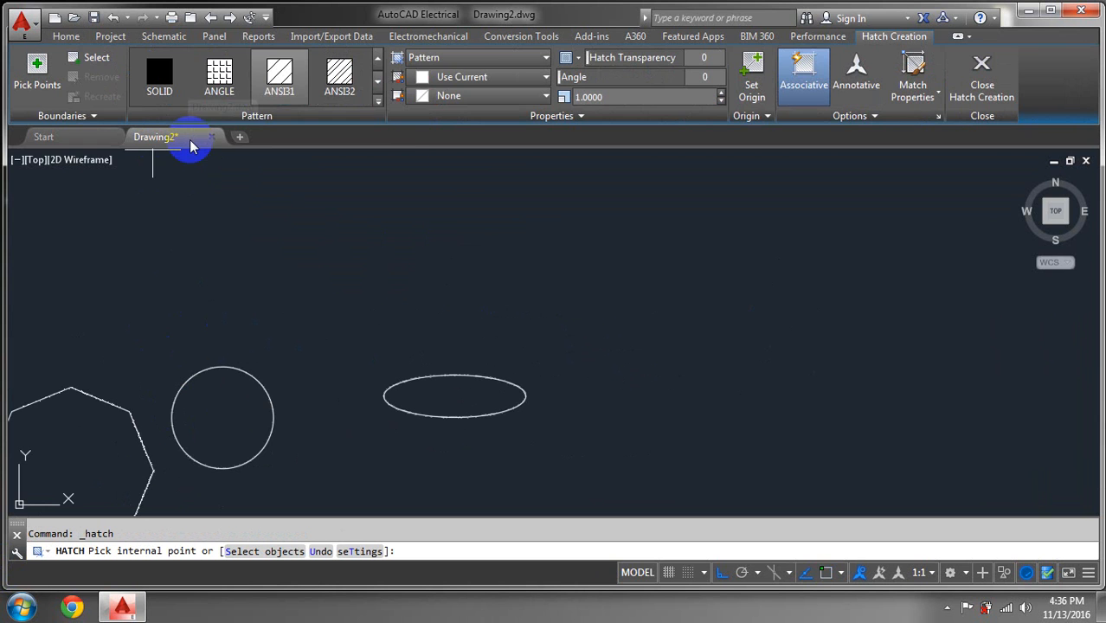
{"action": "left_click", "coordinate": [232, 77]}
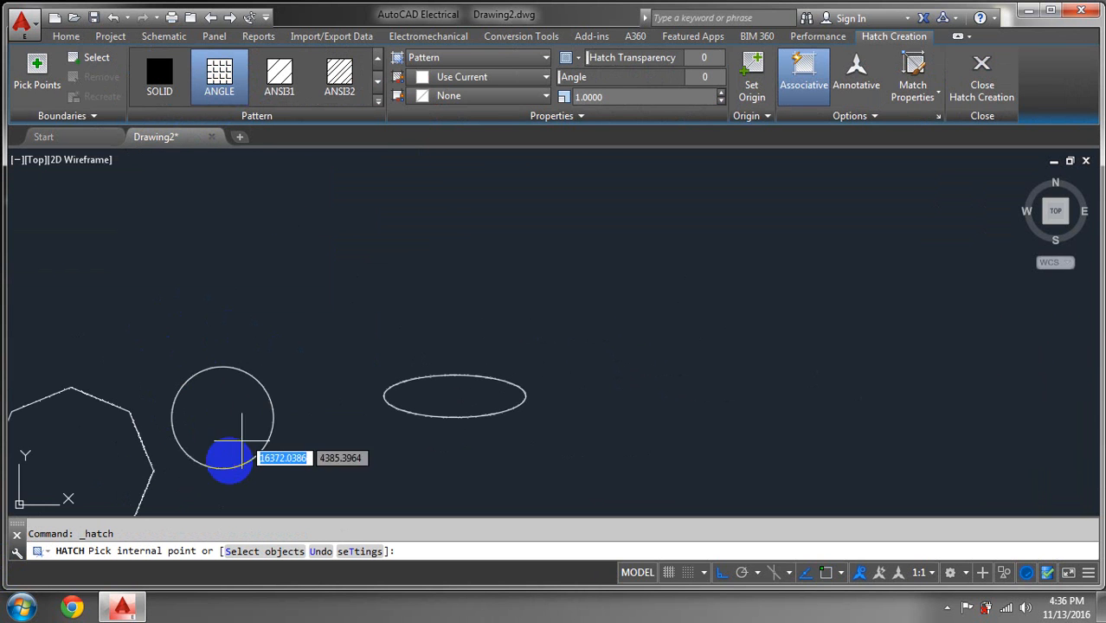
{"action": "left_click", "coordinate": [215, 434]}
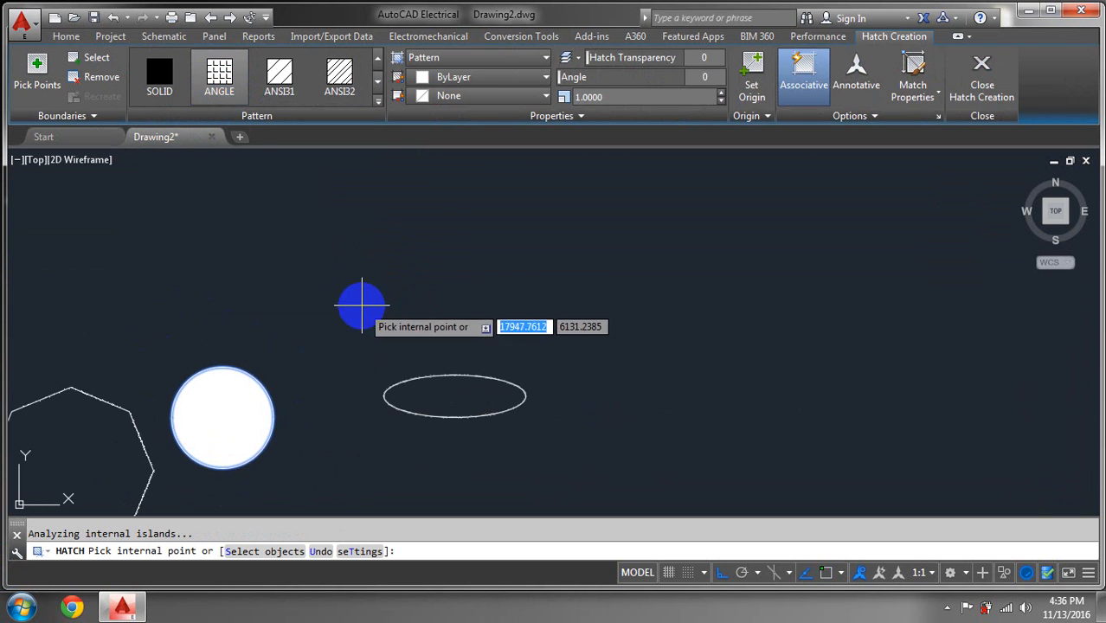
{"action": "key", "text": "Escape"}
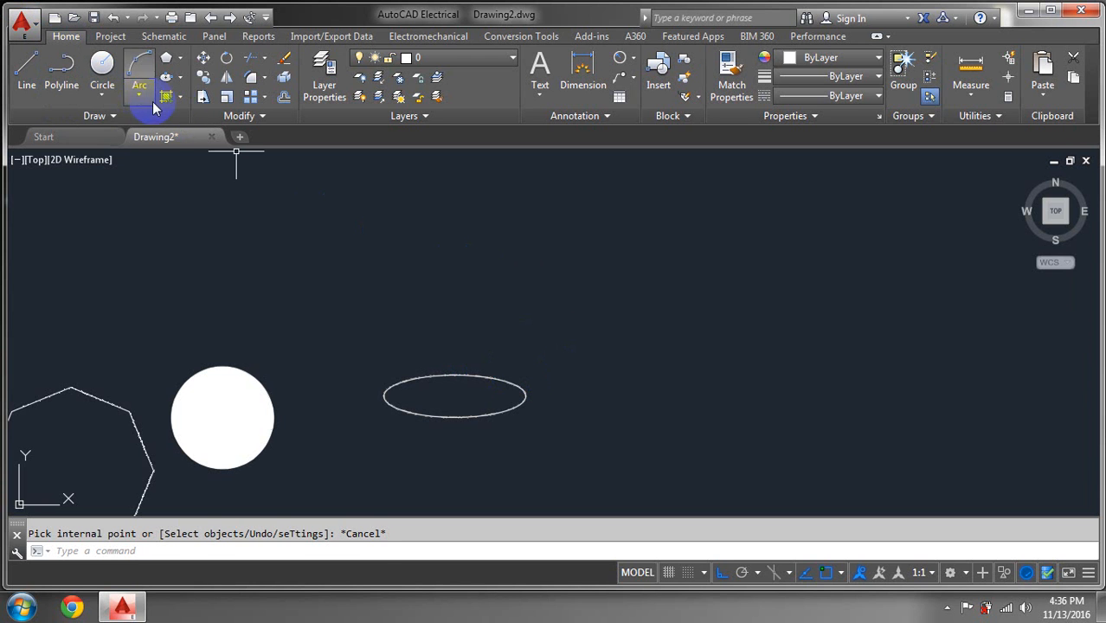
Add another ANGLE hatch inside the circle, with both the hatch color and the background color set to Red
{"action": "left_click", "coordinate": [180, 96]}
{"action": "left_click", "coordinate": [186, 122]}
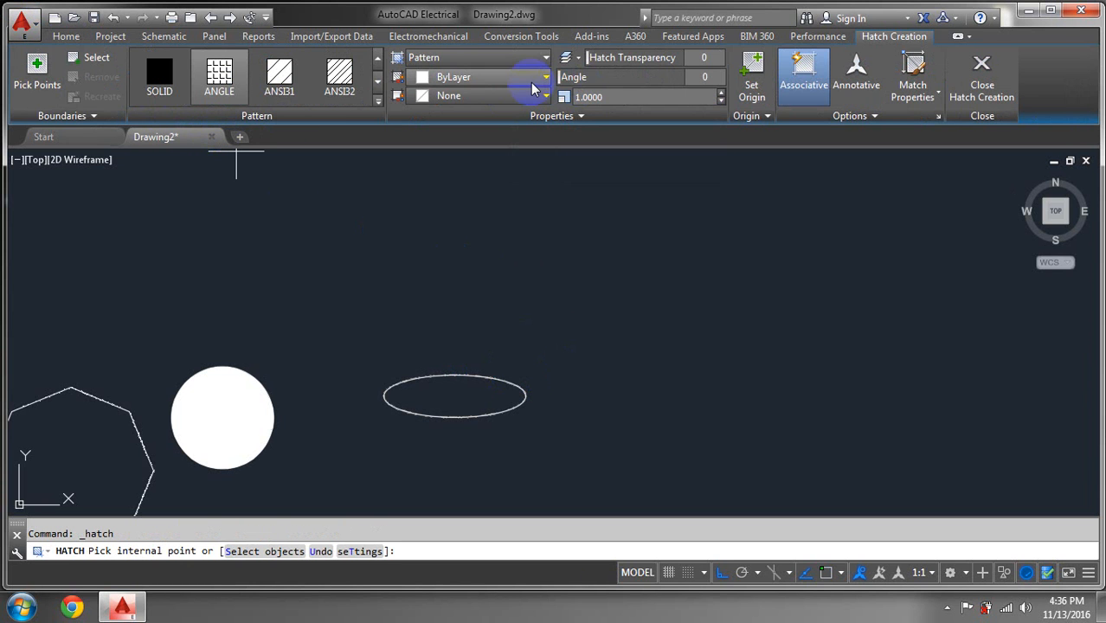
{"action": "left_click", "coordinate": [516, 77]}
{"action": "left_click", "coordinate": [418, 255]}
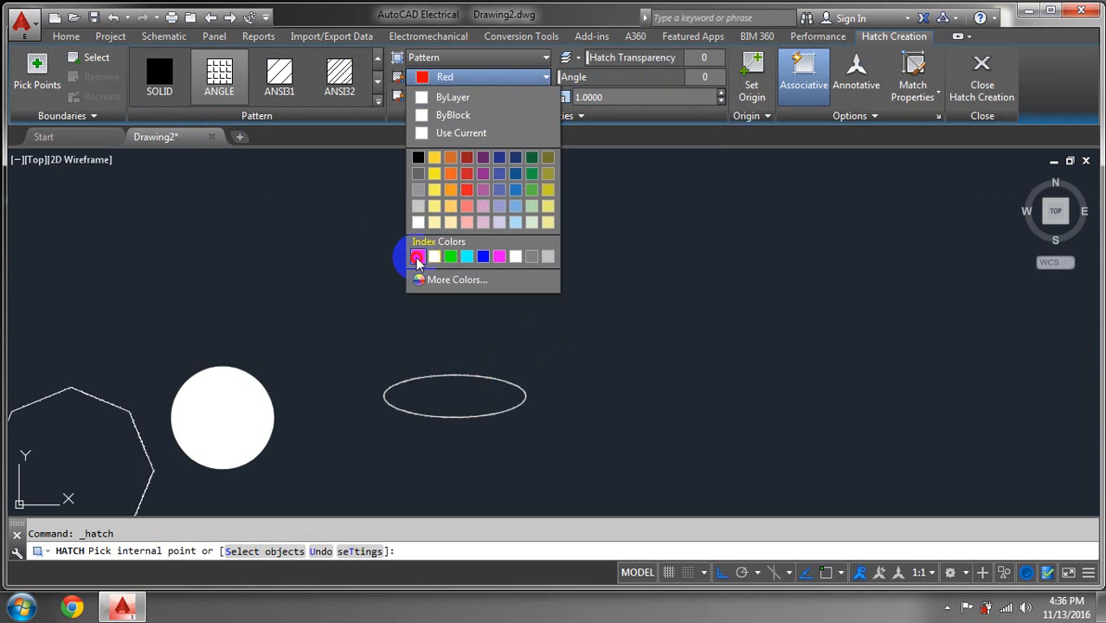
{"action": "left_click", "coordinate": [519, 96]}
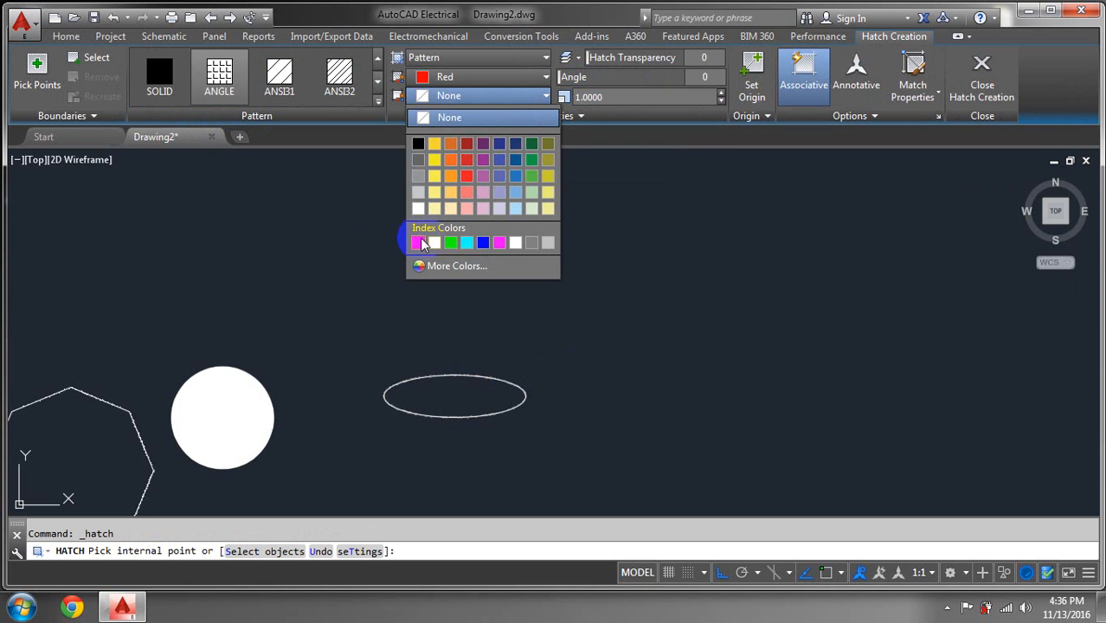
{"action": "left_click", "coordinate": [419, 243]}
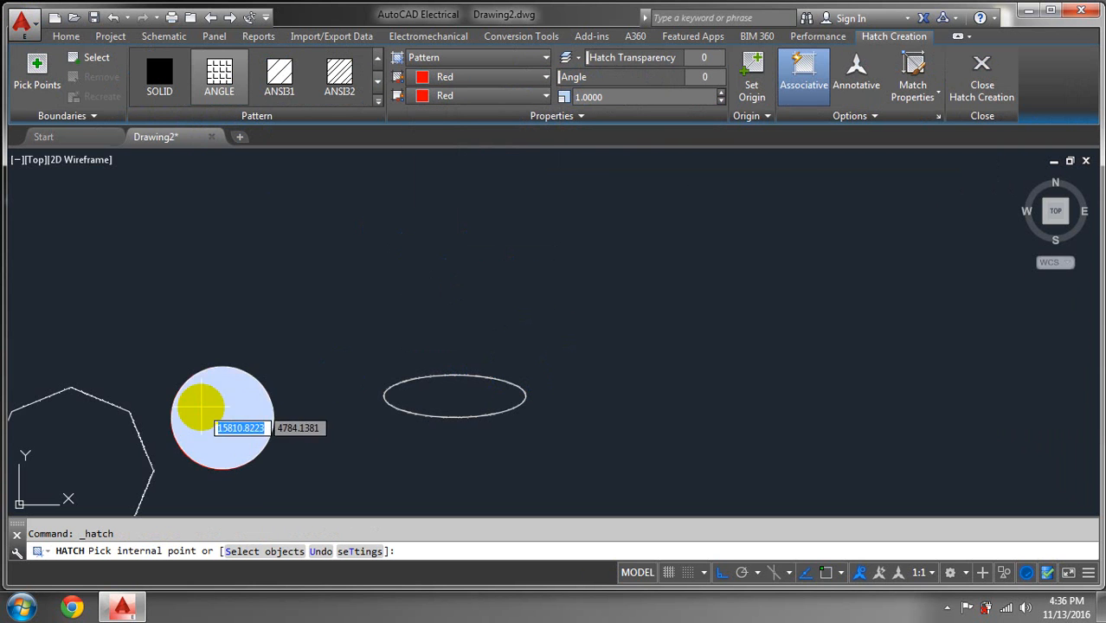
{"action": "left_click", "coordinate": [208, 402]}
{"action": "key", "text": "Escape"}
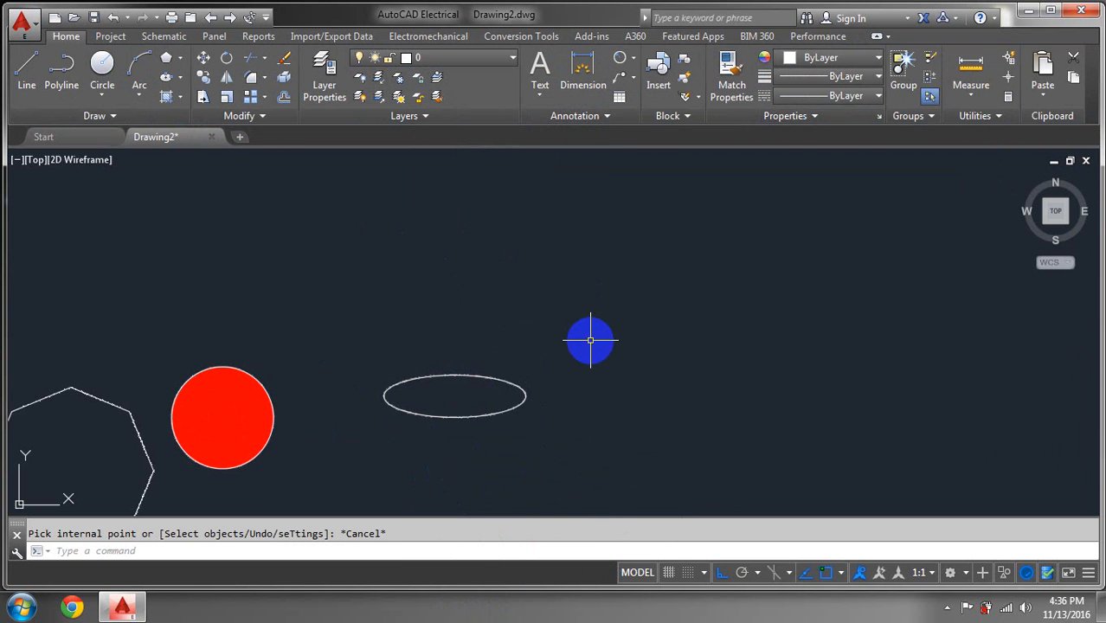
{"action": "middle_click_drag", "start_coordinate": [590, 341], "coordinate": [308, 472]}
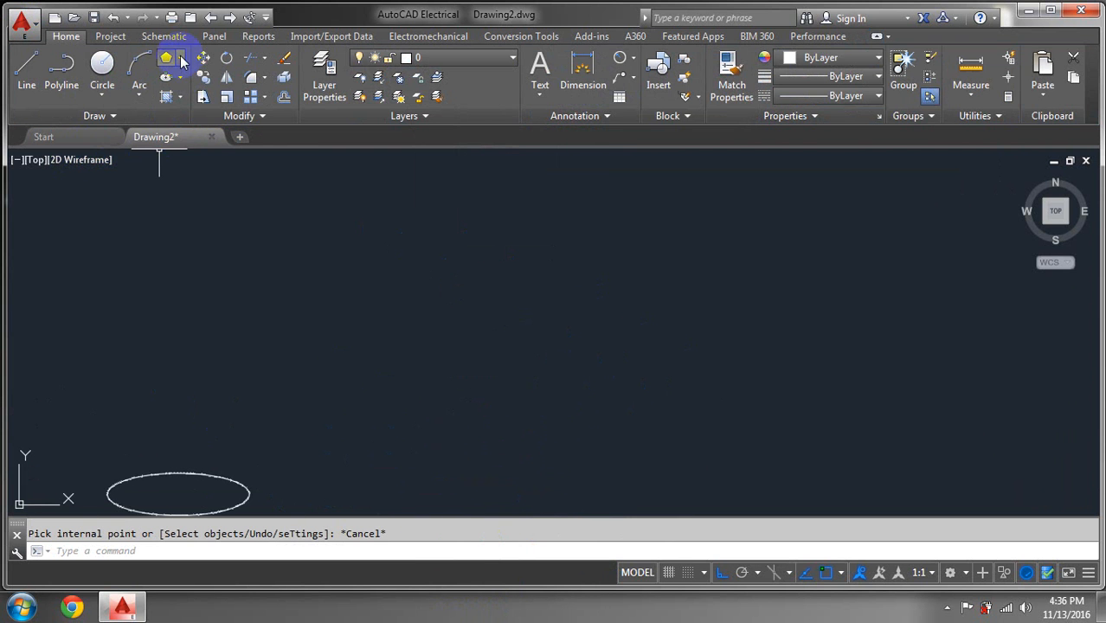
Draw a wide rectangle by two opposite corners in the empty area above and to the right of the ellipse
{"action": "left_click", "coordinate": [181, 58]}
{"action": "left_click", "coordinate": [198, 86]}
{"action": "left_click", "coordinate": [411, 256]}
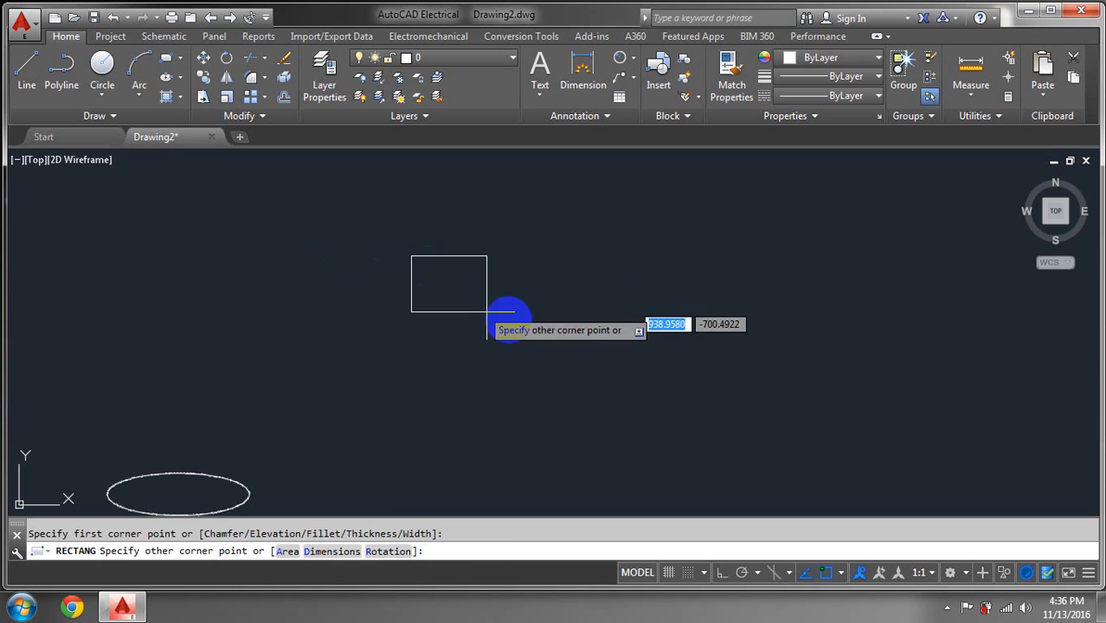
{"action": "left_click", "coordinate": [880, 446]}
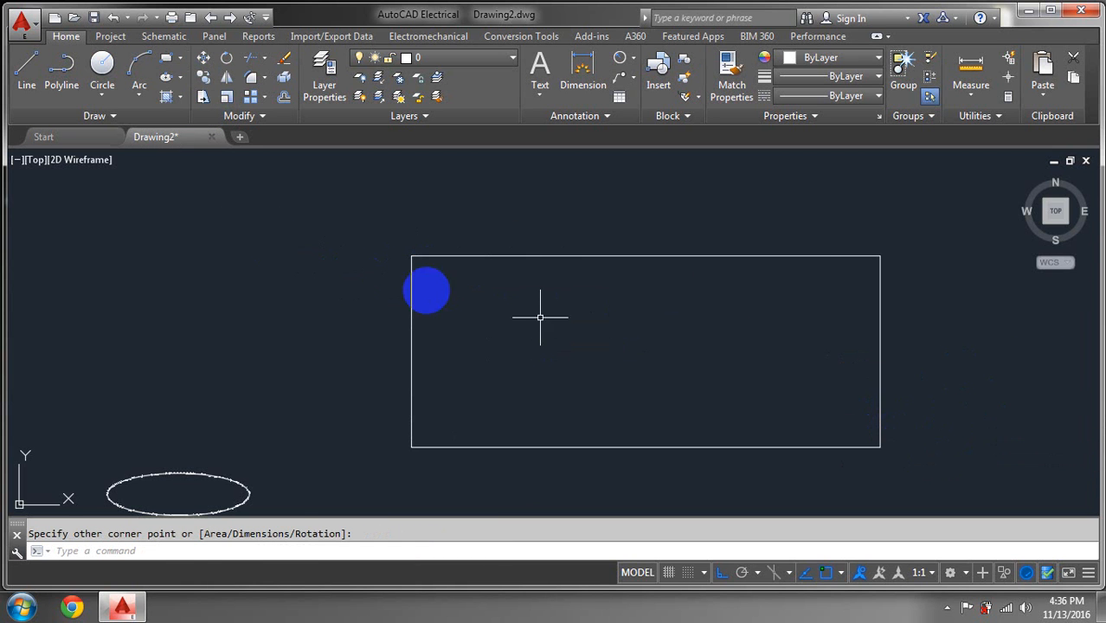
Draw a circle centered on the rectangle's geometric center, with its edge just inside the rectangle's long sides
{"action": "left_click", "coordinate": [101, 65]}
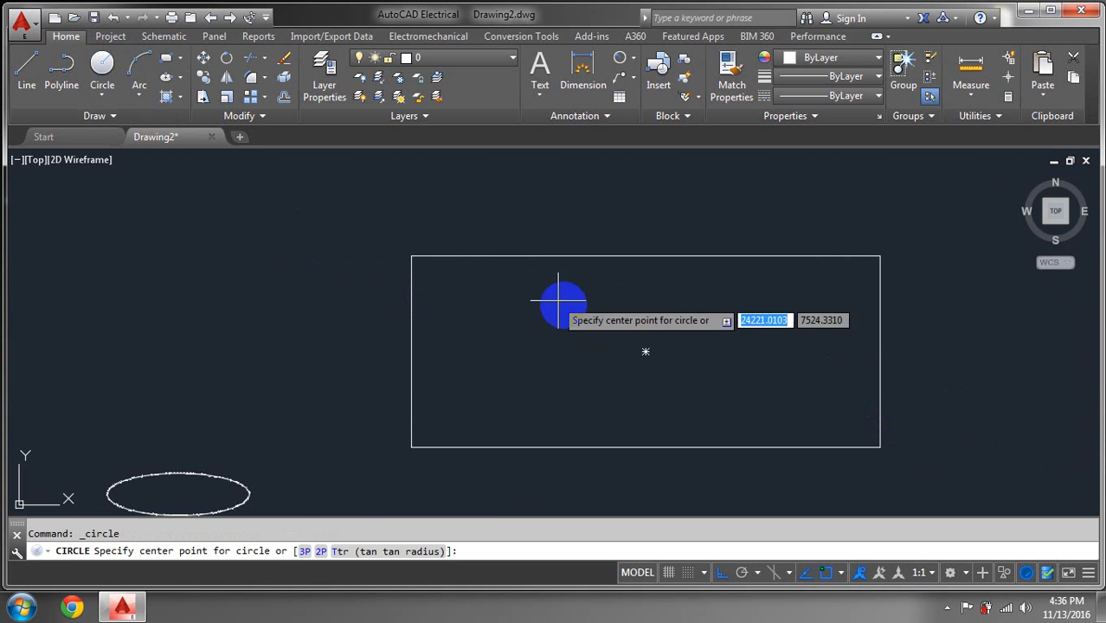
{"action": "left_click", "coordinate": [648, 354]}
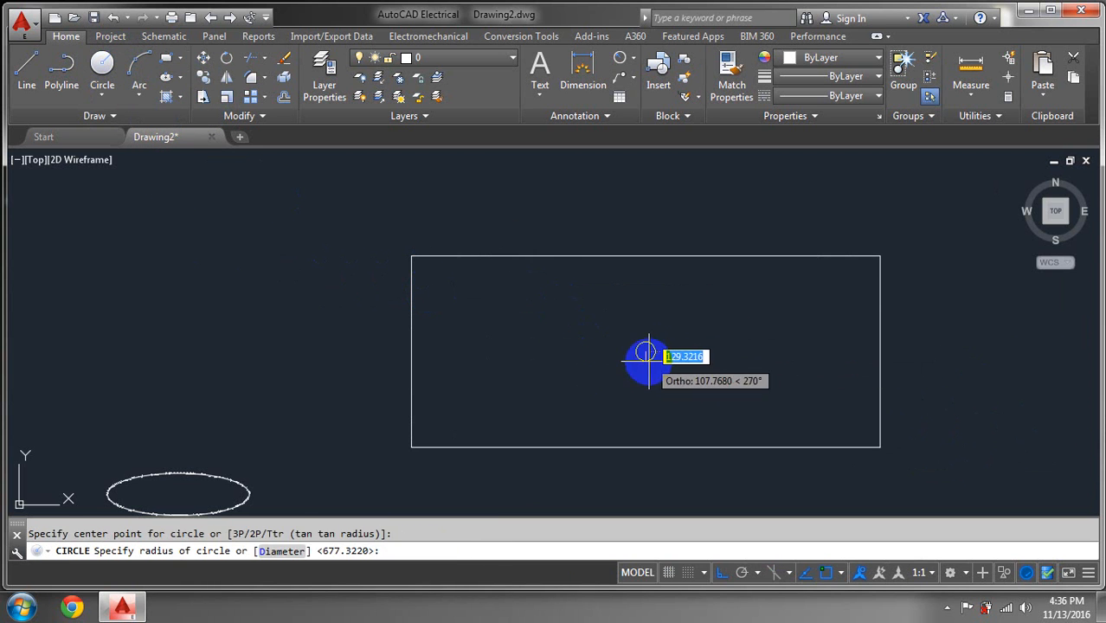
{"action": "left_click", "coordinate": [662, 414]}
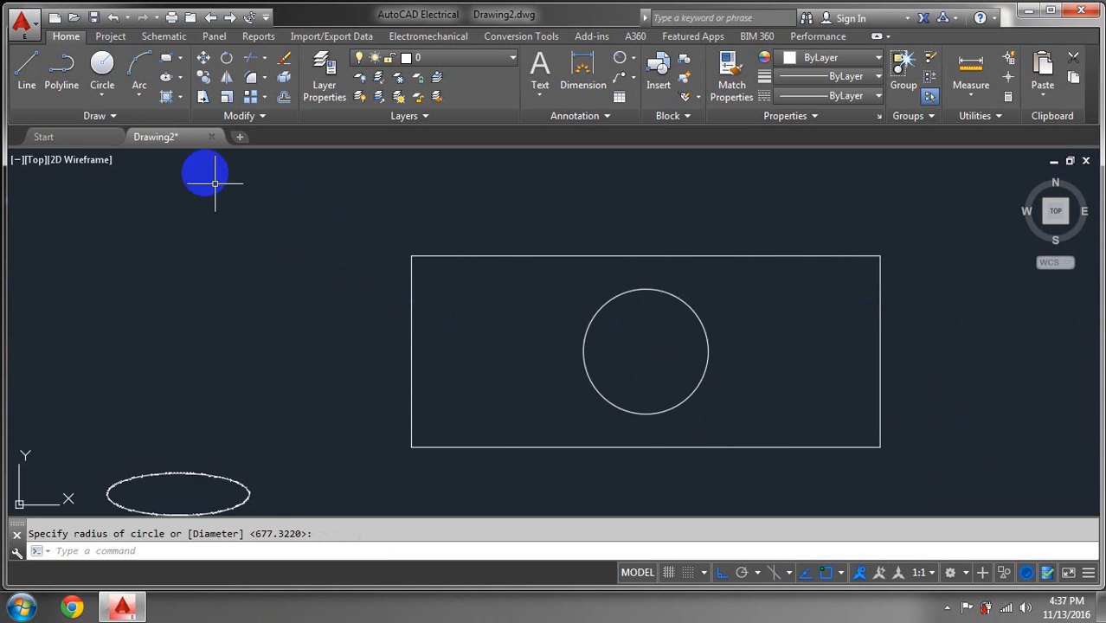
Fill the area between the rectangle and the circle with a GR_LINEAR gradient, with both gradient colors set to Green
{"action": "left_click", "coordinate": [185, 100]}
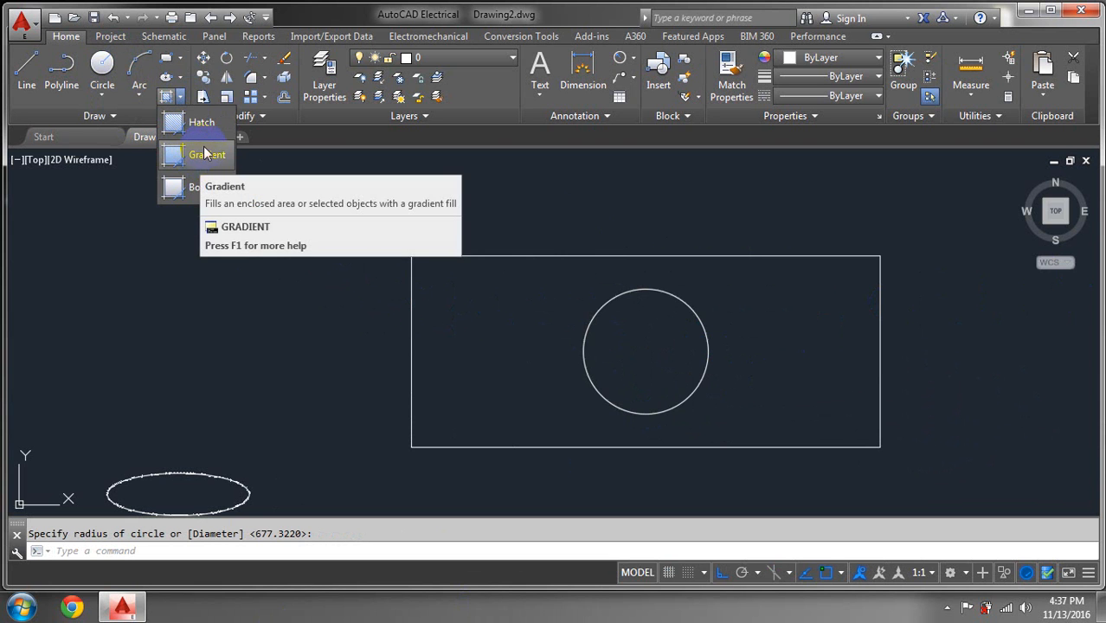
{"action": "left_click", "coordinate": [206, 156]}
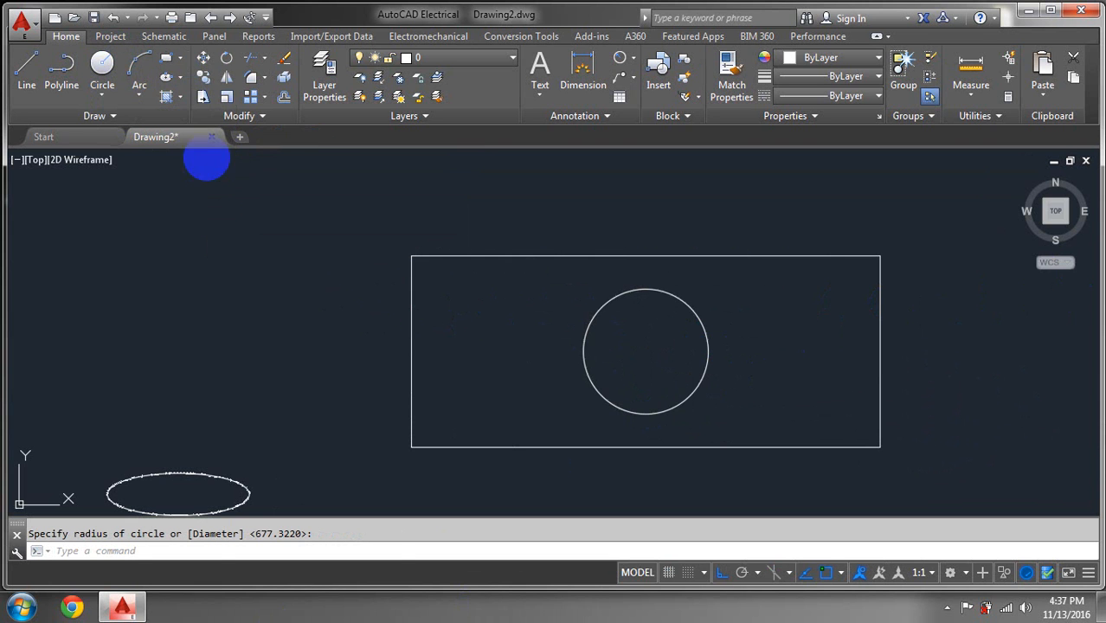
{"action": "left_click", "coordinate": [525, 77]}
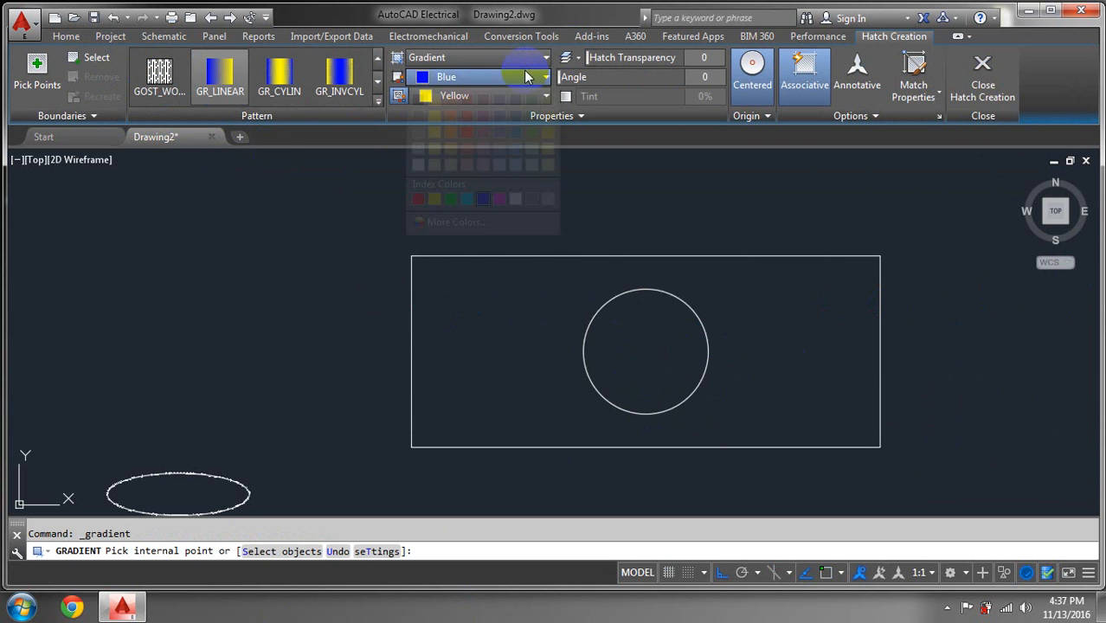
{"action": "left_click", "coordinate": [514, 96]}
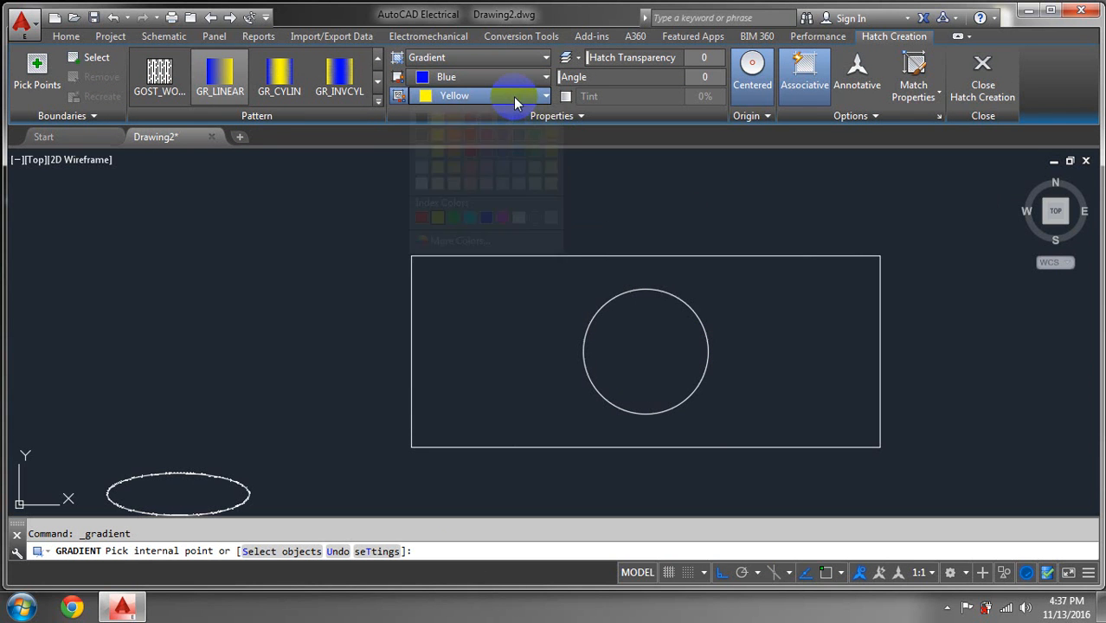
{"action": "left_click", "coordinate": [452, 215]}
{"action": "left_click", "coordinate": [489, 77]}
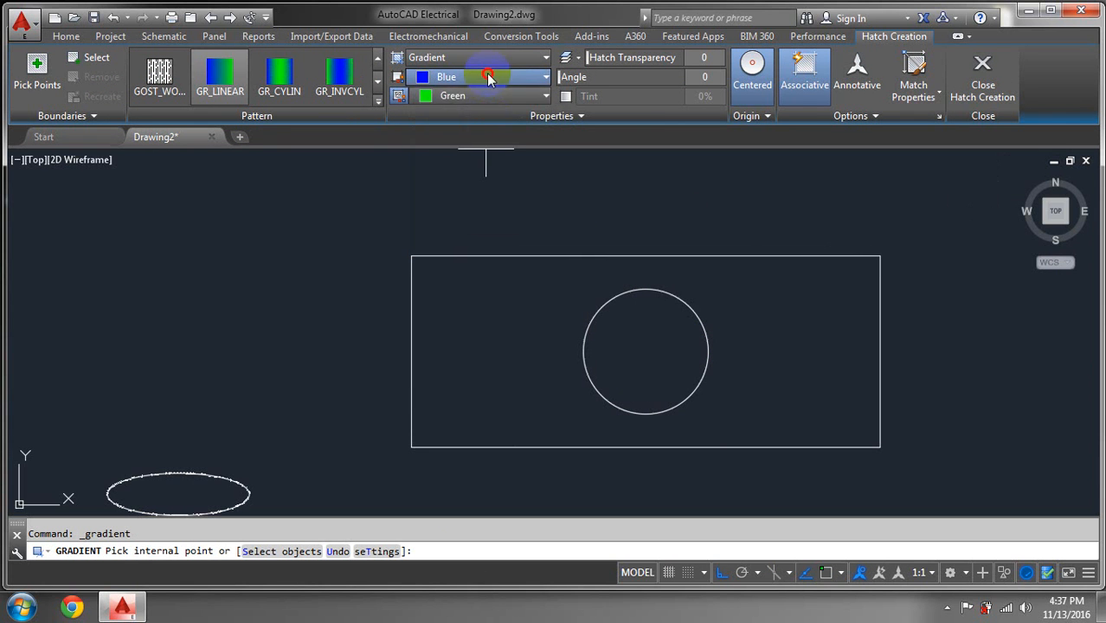
{"action": "left_click", "coordinate": [451, 199]}
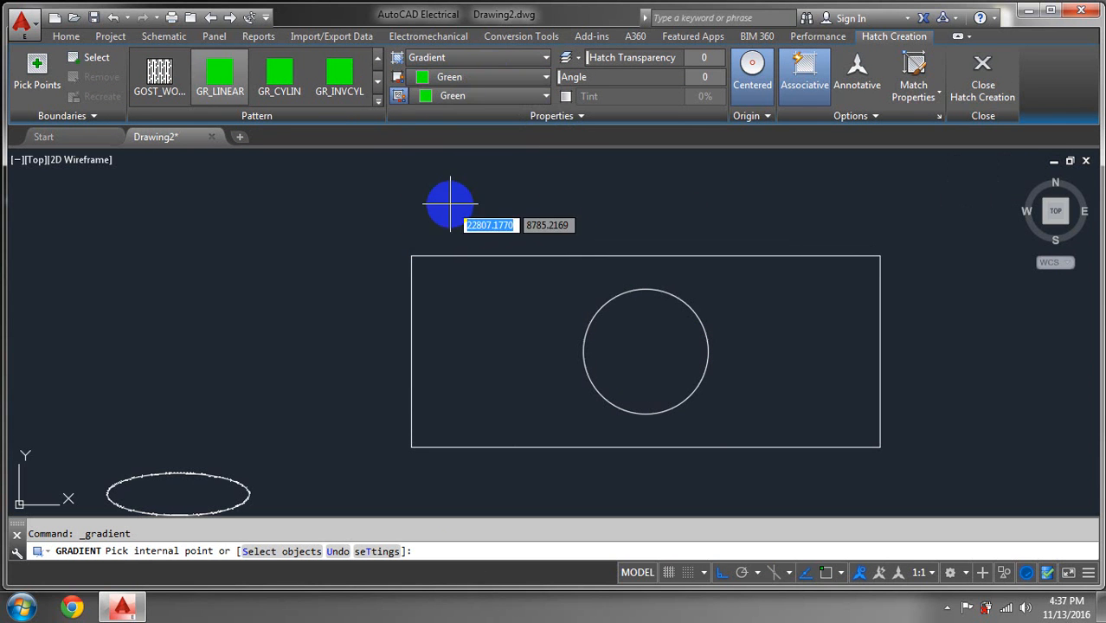
{"action": "left_click", "coordinate": [492, 304]}
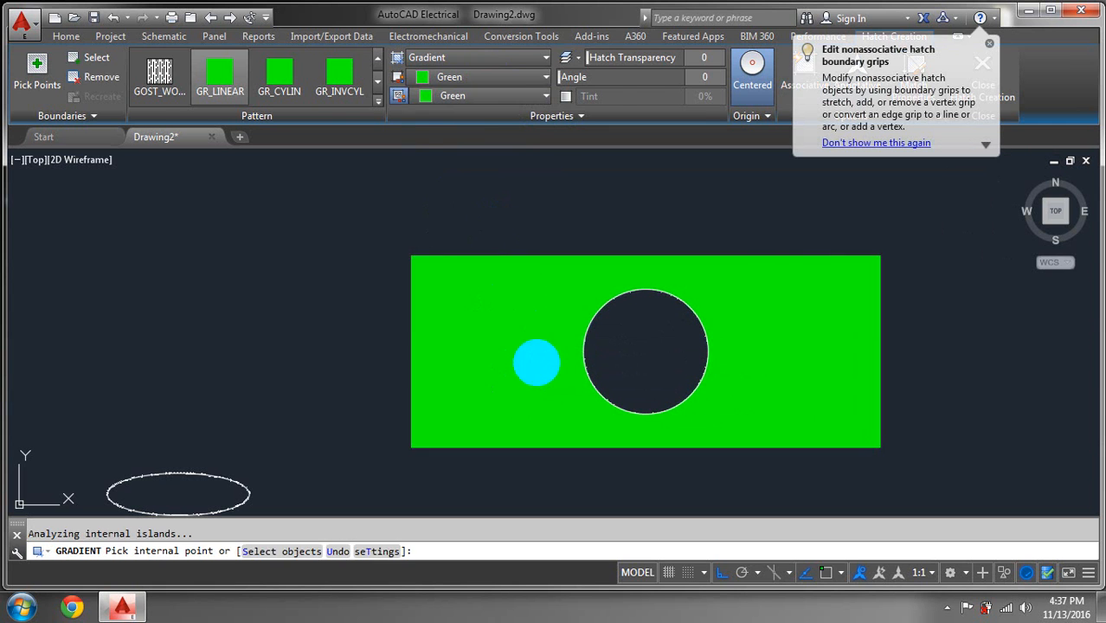
{"action": "key", "text": "Escape"}
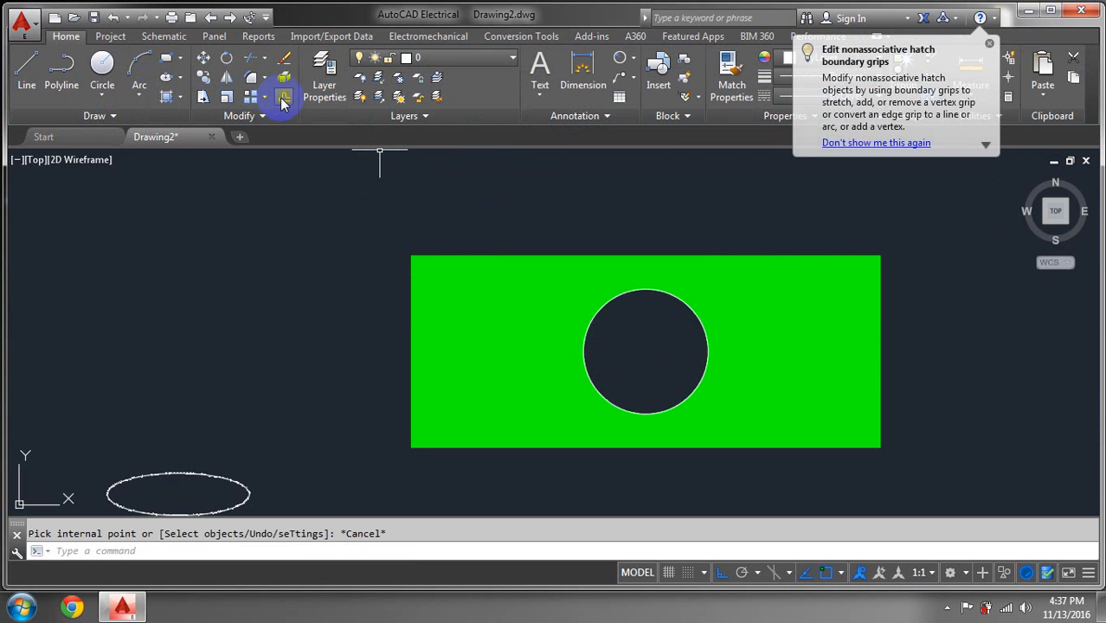
Fill the circle inside the rectangle with a GR_LINEAR gradient, with both gradient colors set to Red
{"action": "left_click", "coordinate": [180, 97]}
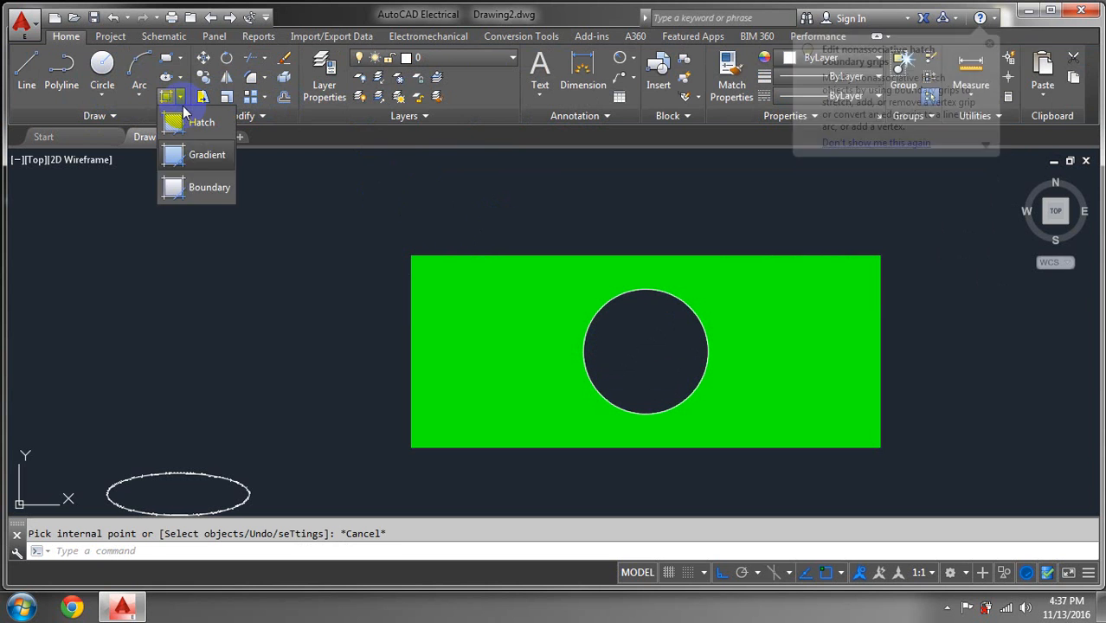
{"action": "left_click", "coordinate": [201, 155]}
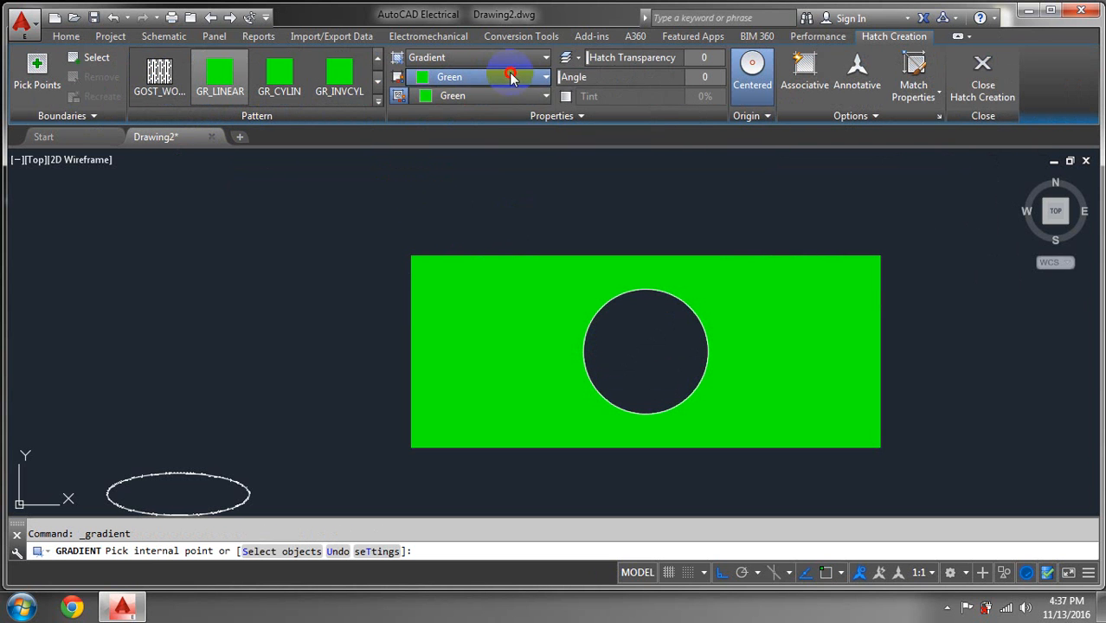
{"action": "left_click", "coordinate": [511, 77]}
{"action": "left_click", "coordinate": [417, 199]}
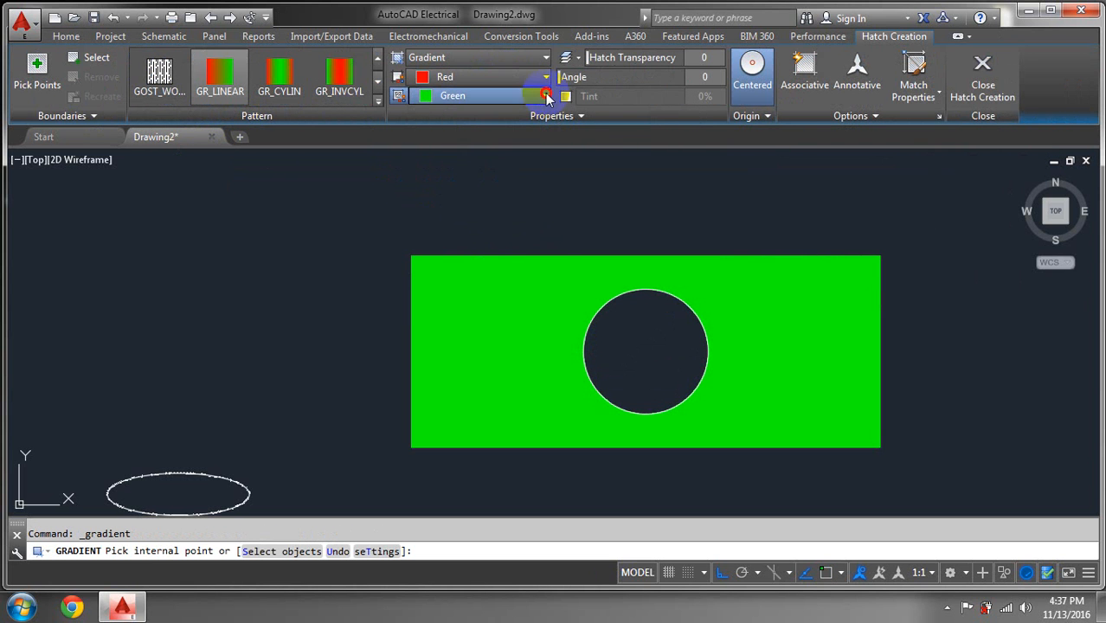
{"action": "left_click", "coordinate": [511, 96]}
{"action": "left_click", "coordinate": [419, 217]}
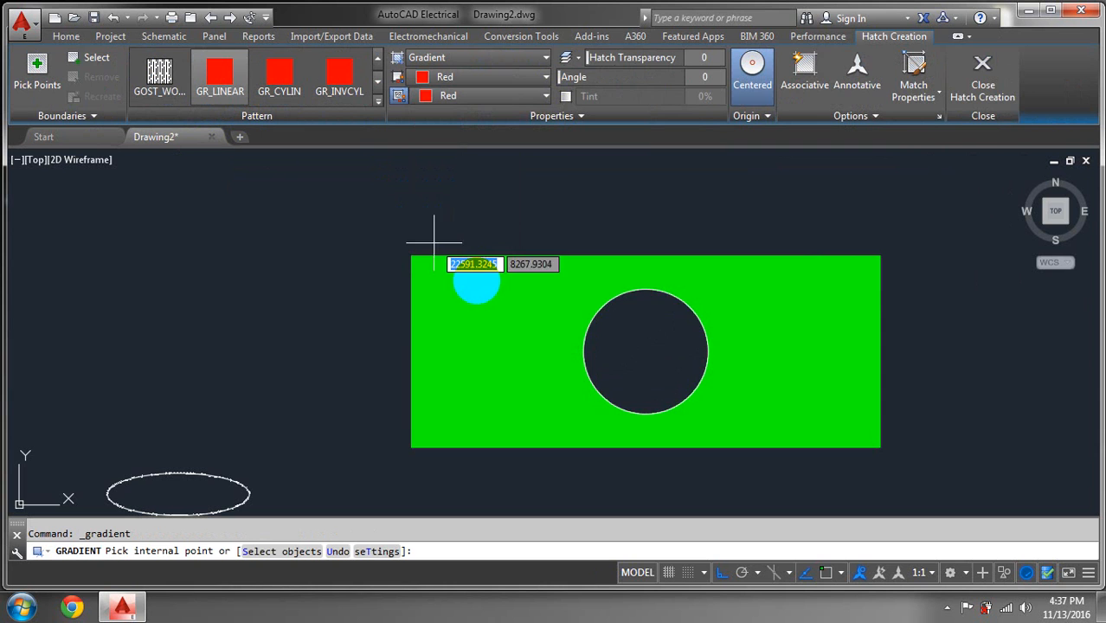
{"action": "left_click", "coordinate": [664, 323]}
{"action": "key", "text": "Escape"}
{"action": "scroll", "coordinate": [846, 422], "scroll_direction": "down", "scroll_amount": 2}
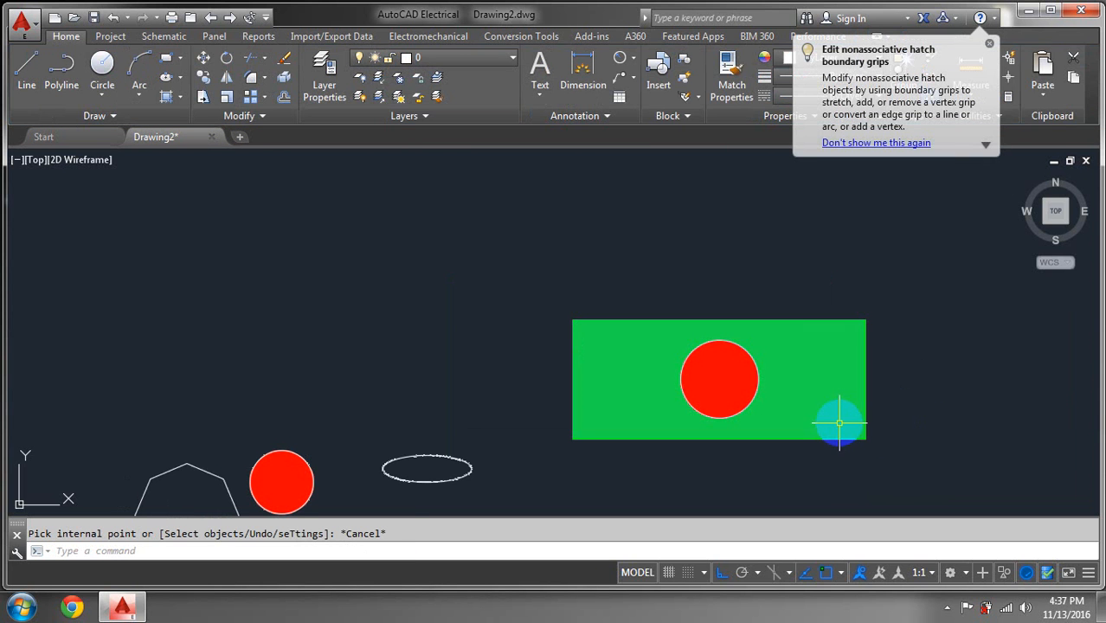